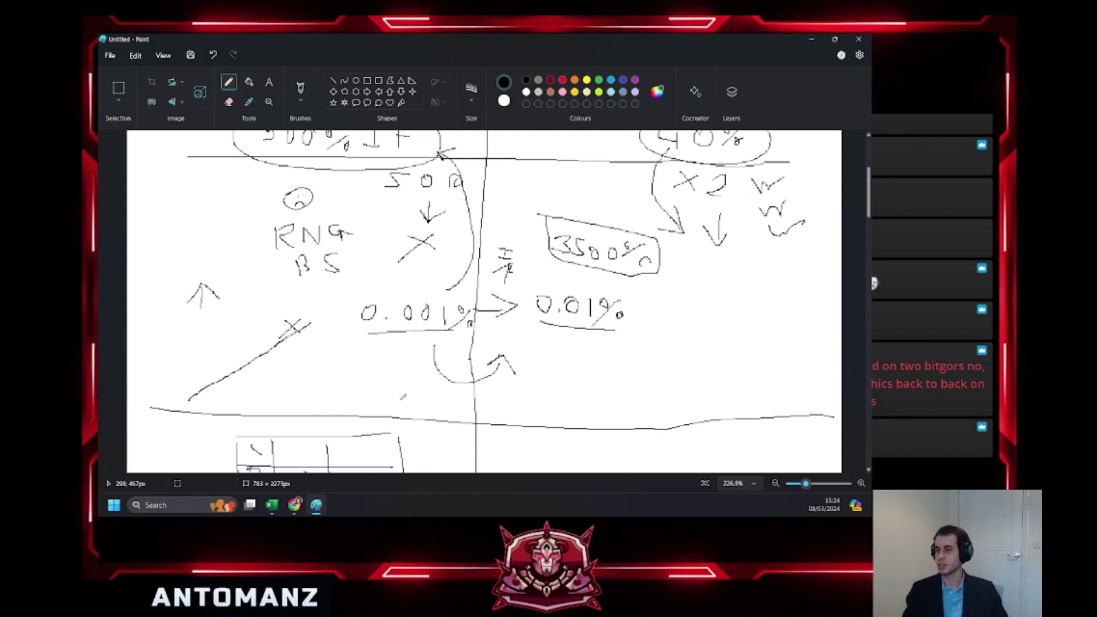
# Close the untitled Paint drawing.
pyautogui.scroll(-1, 471, 275)
pyautogui.scroll(-5, 440, 140)
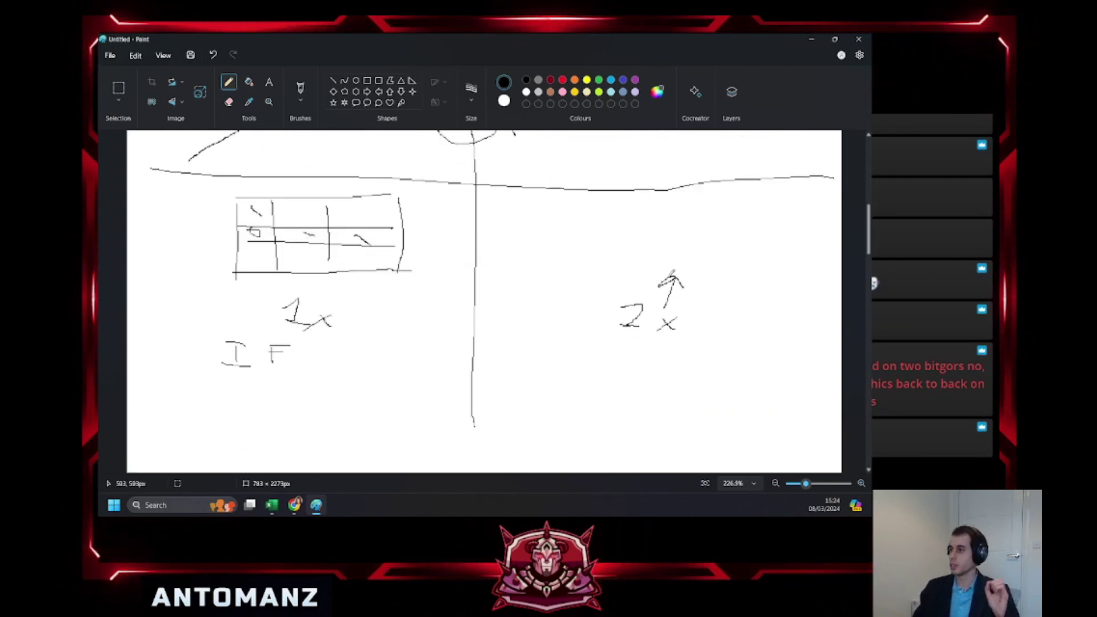
pyautogui.click(857, 41)
pyautogui.click(483, 305)
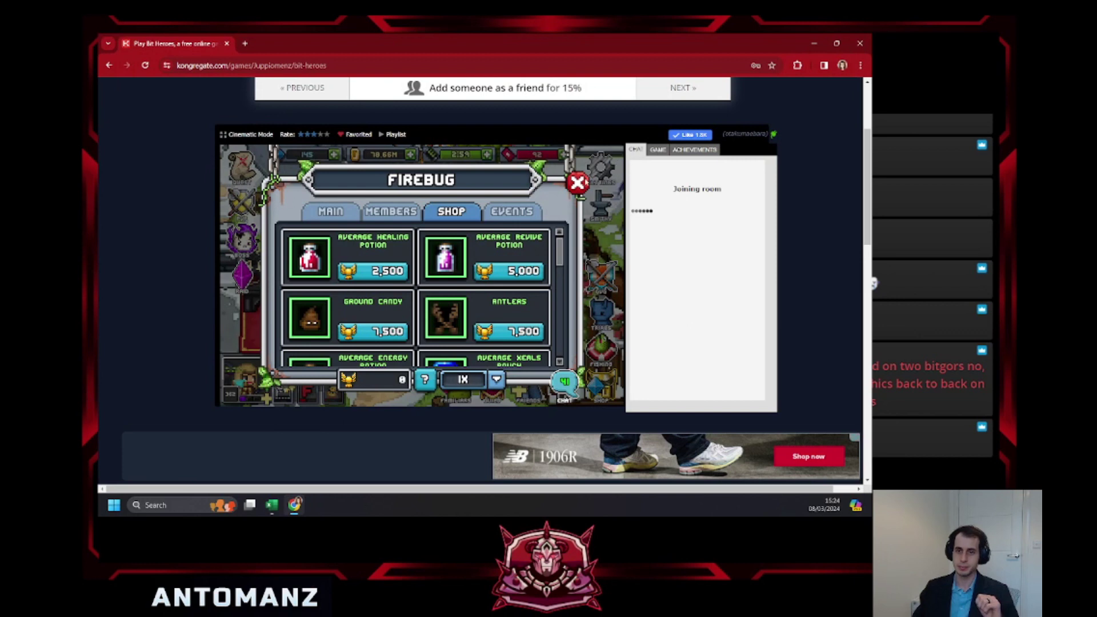
# Leave the Firebug guild shop in Bit Heroes and view the character's equipped runes and gear.
pyautogui.press('Escape')
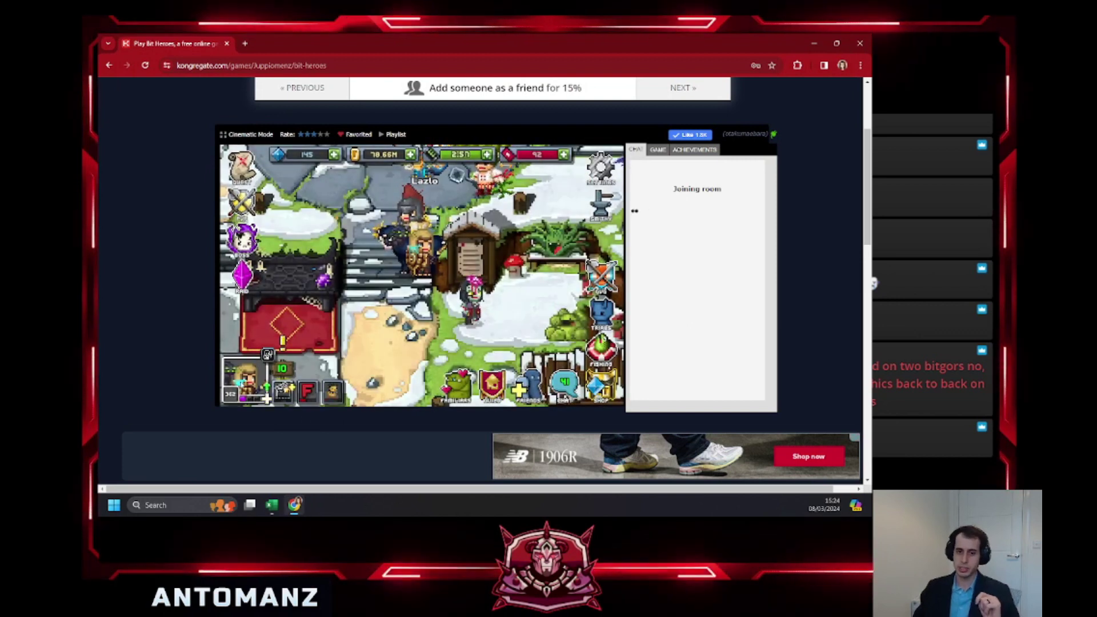
pyautogui.press('c')
pyautogui.press('r')
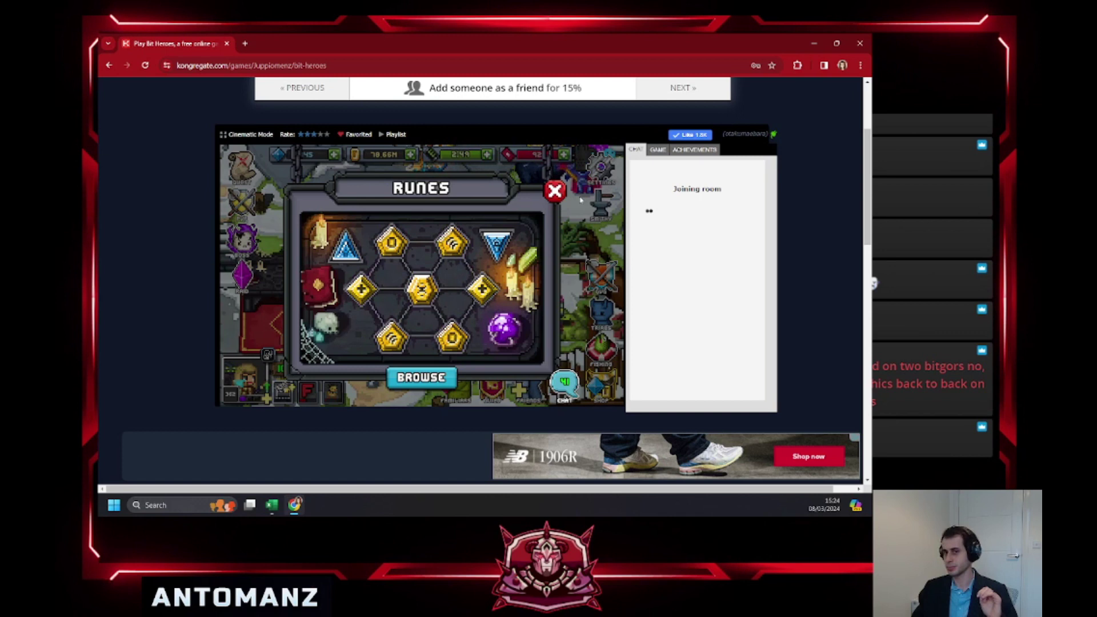
pyautogui.press('c')
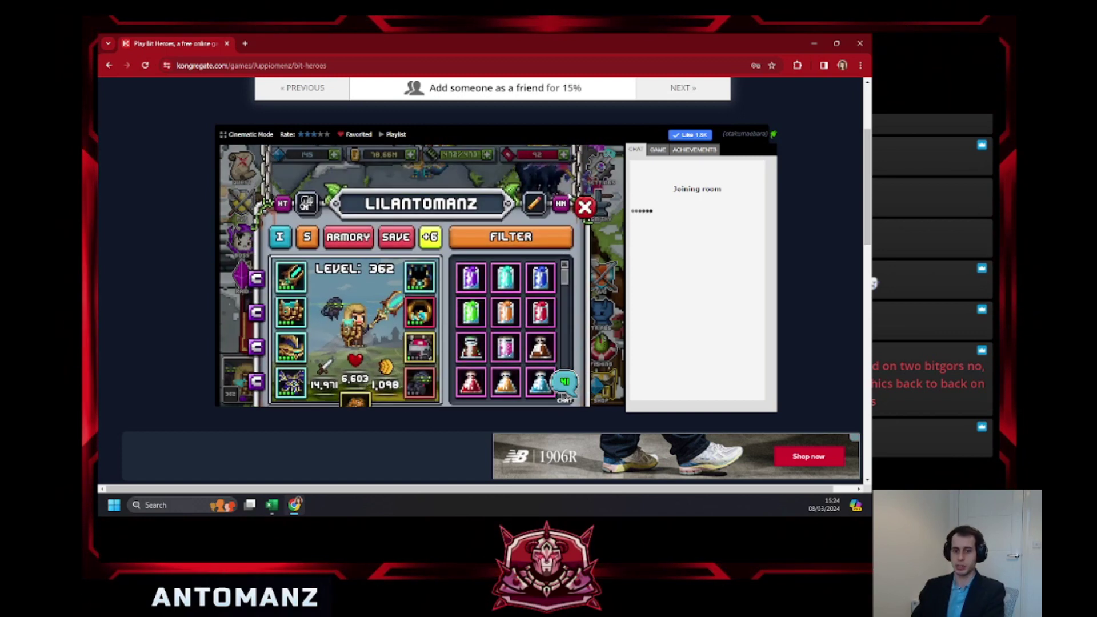
pyautogui.press('Escape')
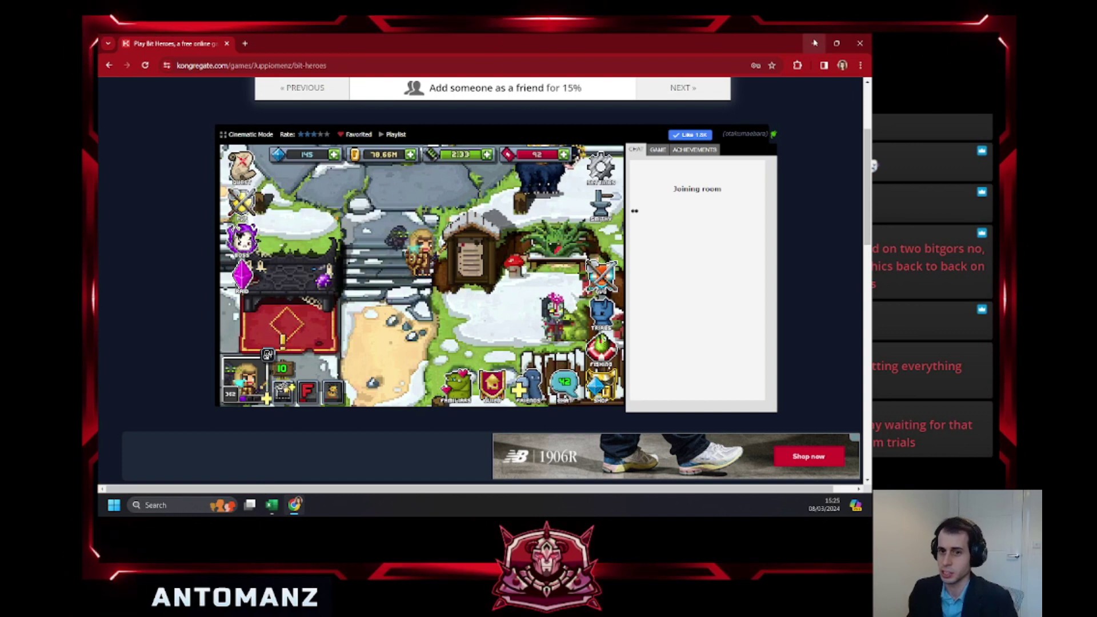
# Switch to the Shop Packs Evaluation workbook in Excel and open the Experience Calculation sheet.
pyautogui.hotkey('alt', 'Tab')
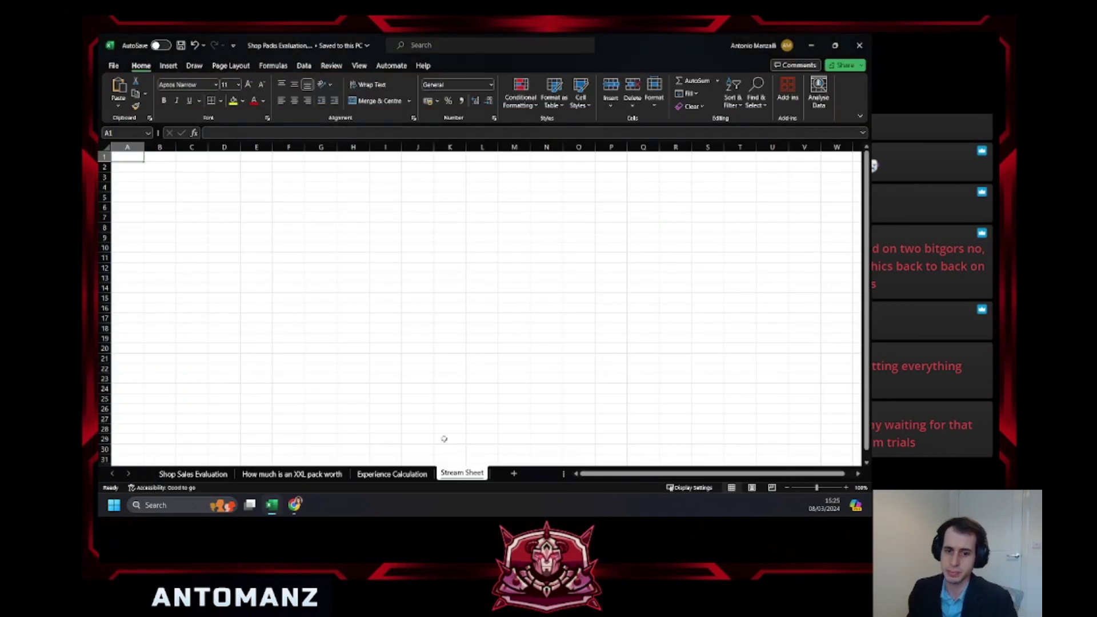
pyautogui.click(392, 473)
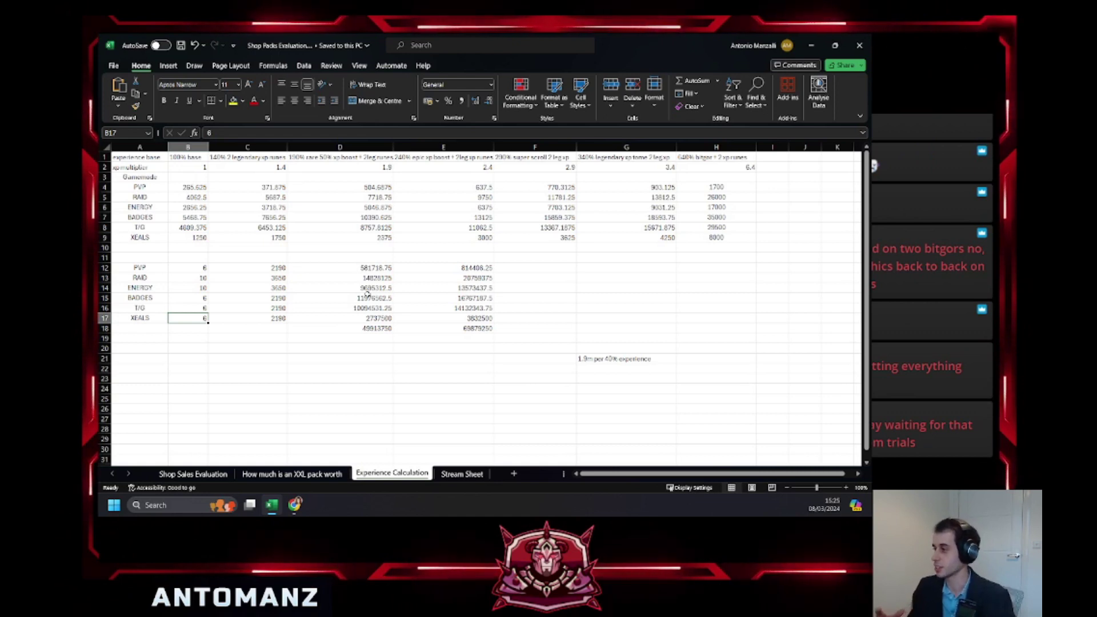
pyautogui.click(582, 358)
pyautogui.moveTo(582, 358); pyautogui.dragTo(580, 358)
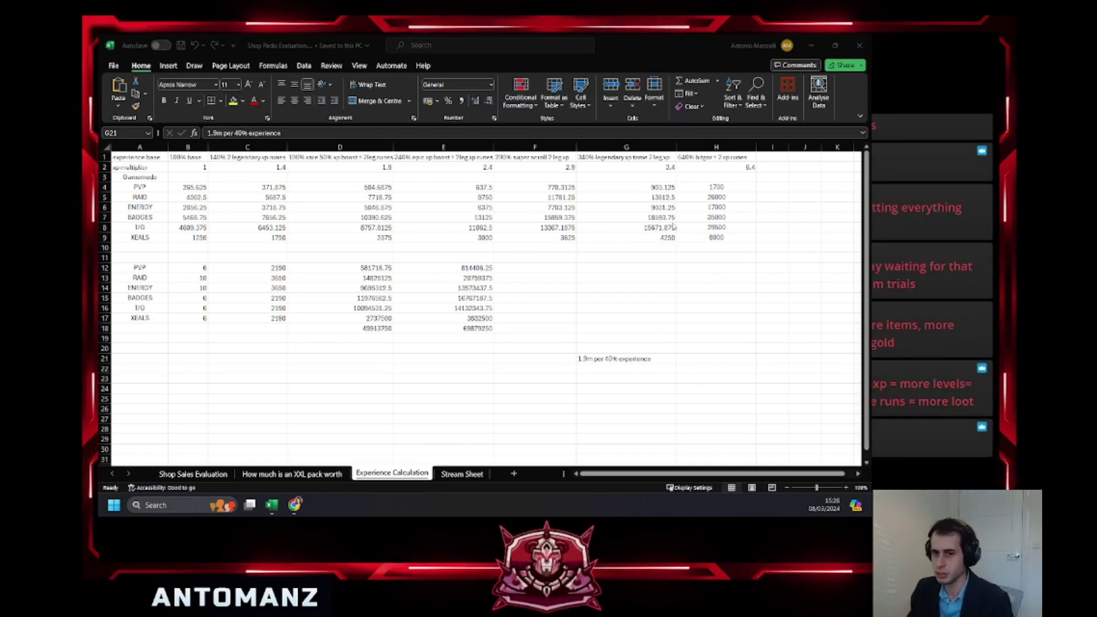
pyautogui.scroll(1, 436, 267)
pyautogui.scroll(1, 435, 268)
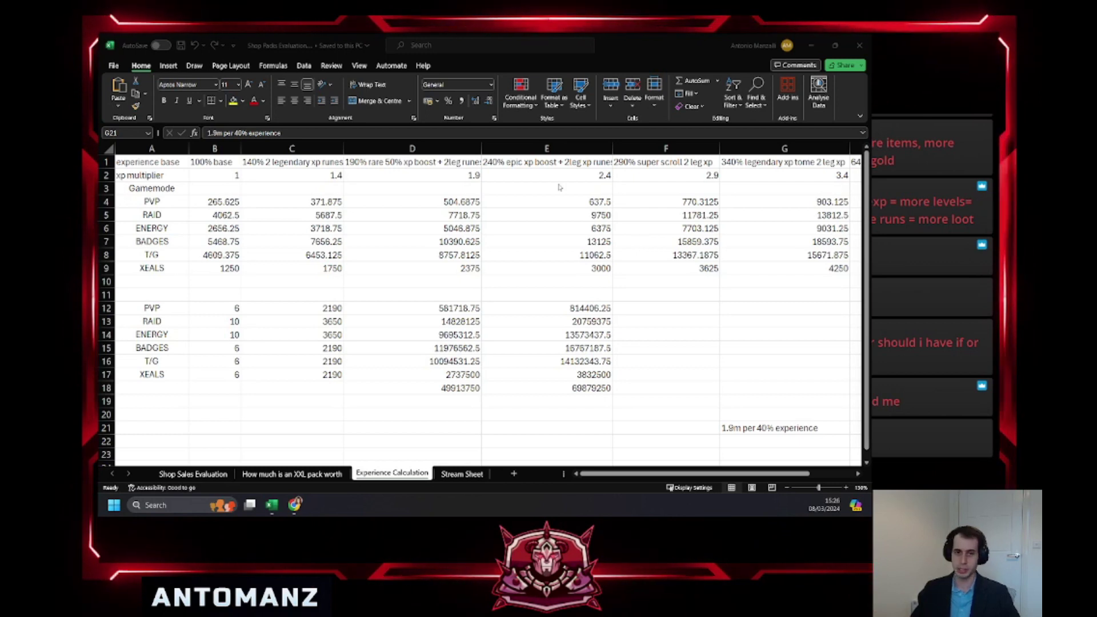
# Examine the 100% base experience column for each game mode, from PVP down to XEALS.
pyautogui.click(214, 162)
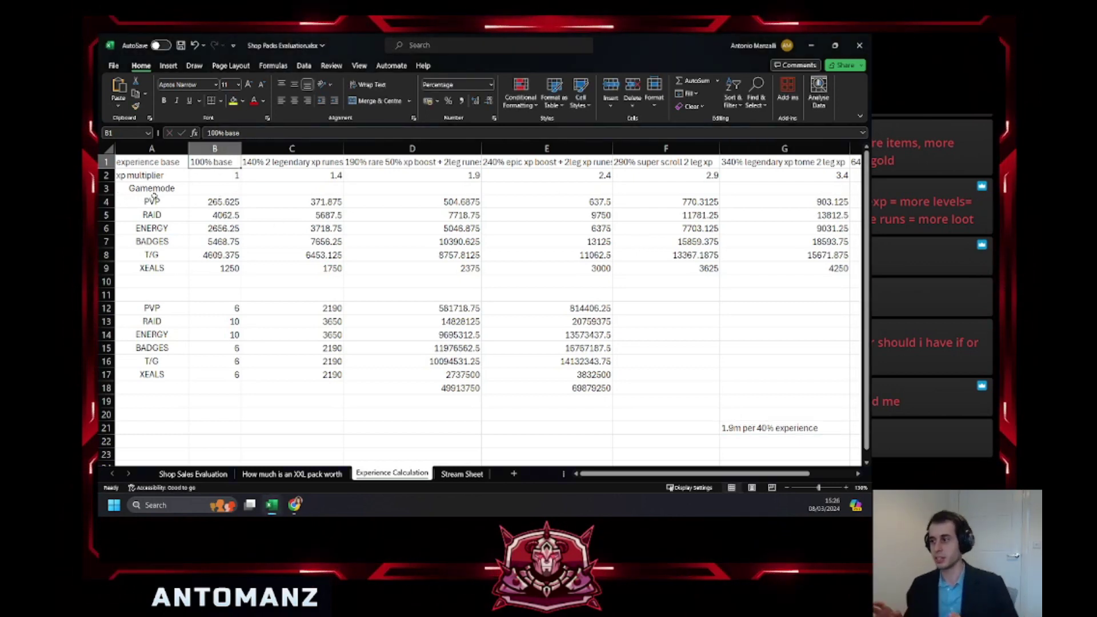
pyautogui.click(223, 220)
pyautogui.click(224, 233)
pyautogui.press('Down')
pyautogui.press('Down')
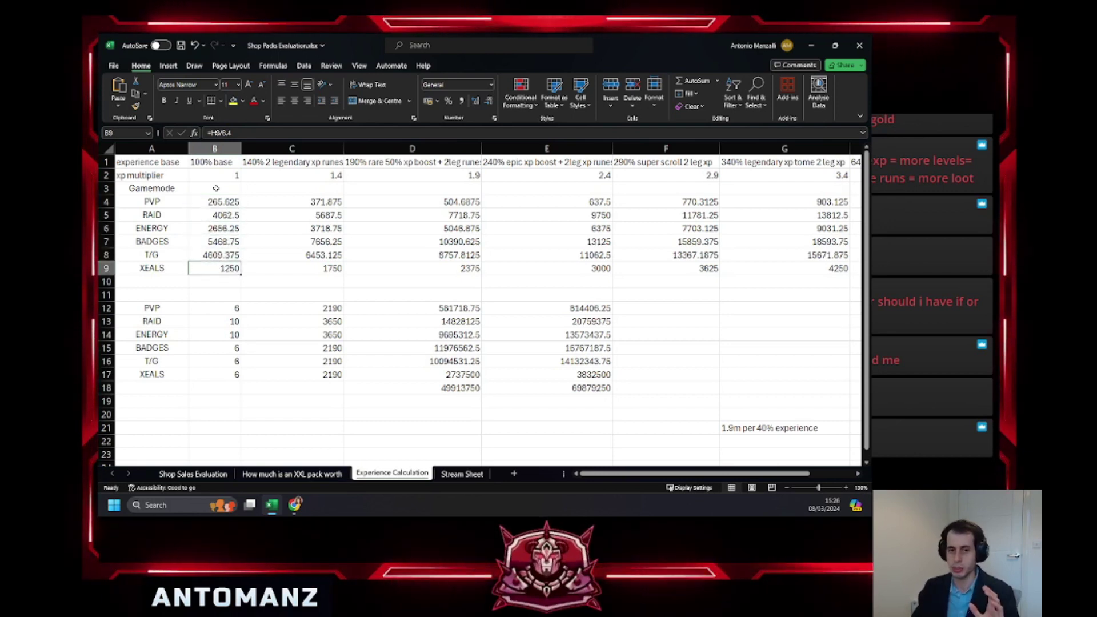
pyautogui.press('Up')
pyautogui.press('Up')
pyautogui.press('Up')
pyautogui.press('Up')
pyautogui.press('Up')
pyautogui.press('Down')
pyautogui.press('Down')
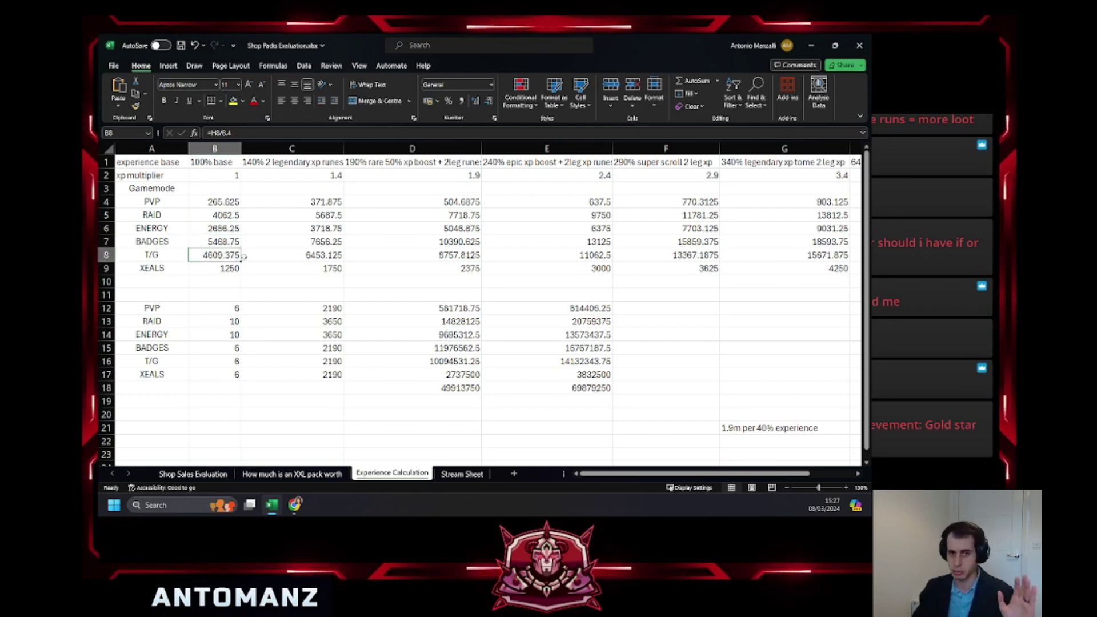
pyautogui.press('Down')
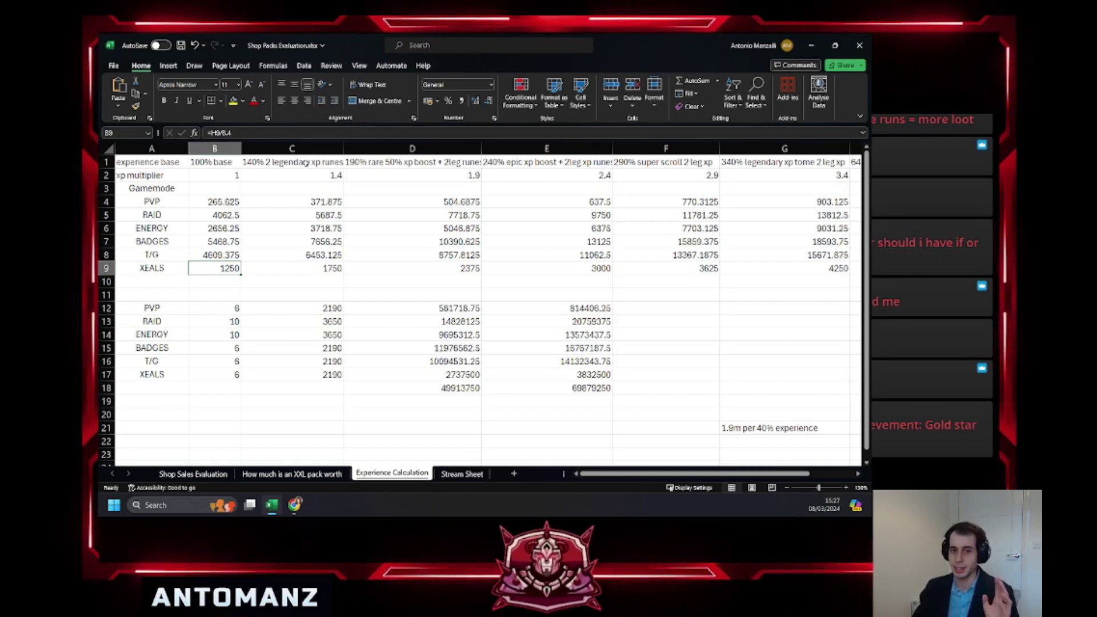
# Examine the 140% legendary rune and 190% rare boost columns, including their xp multipliers and game mode values.
pyautogui.click(292, 162)
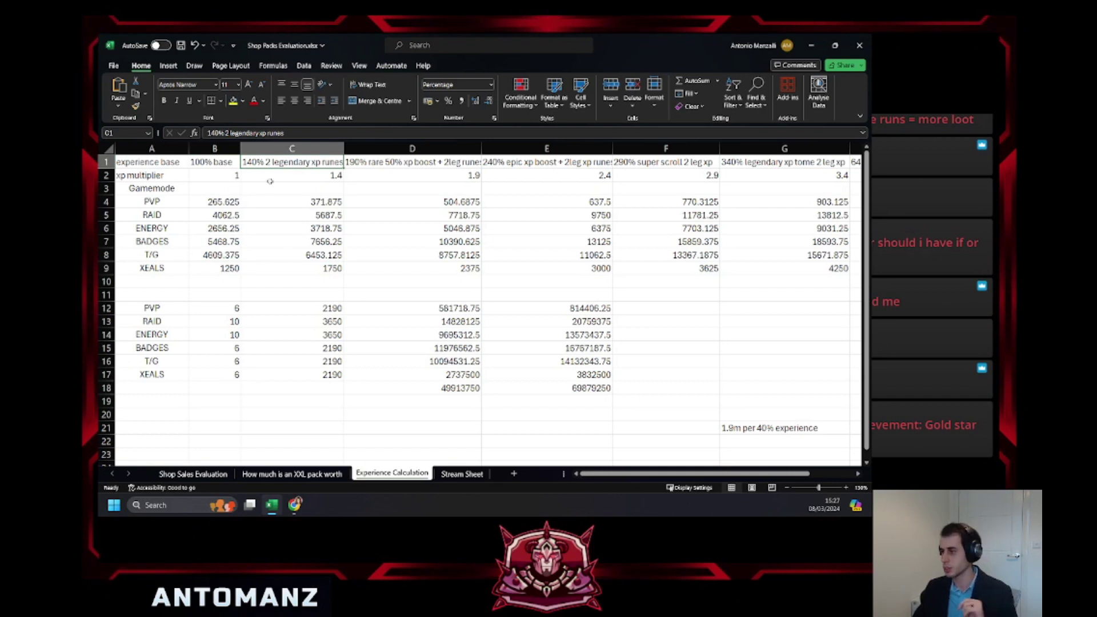
pyautogui.moveTo(301, 196); pyautogui.dragTo(350, 275)
pyautogui.click(308, 281)
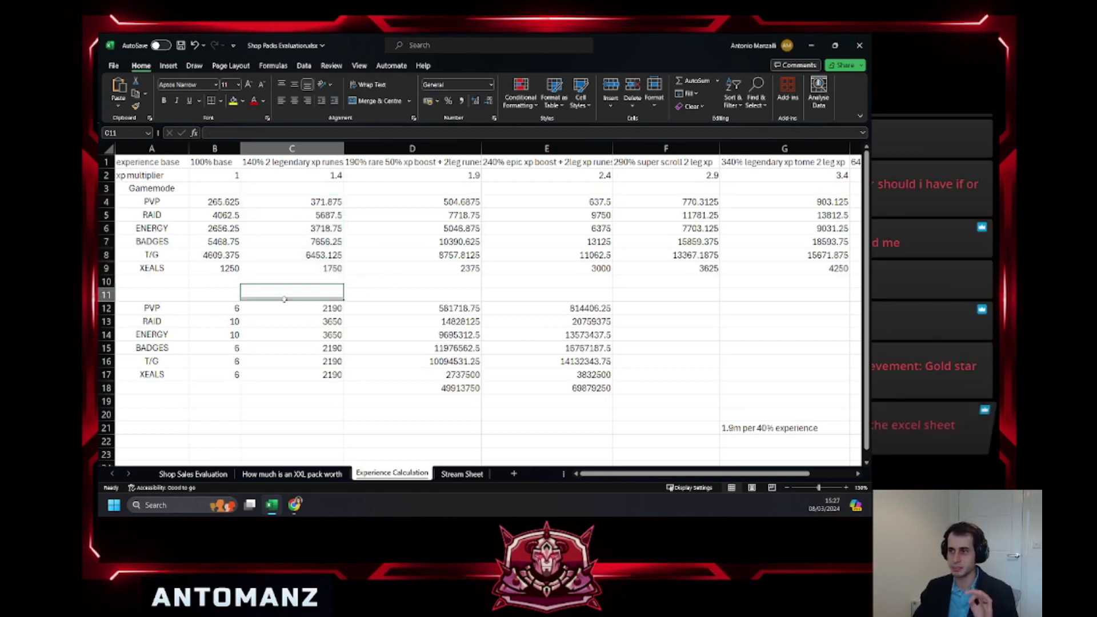
pyautogui.click(235, 175)
pyautogui.click(243, 177)
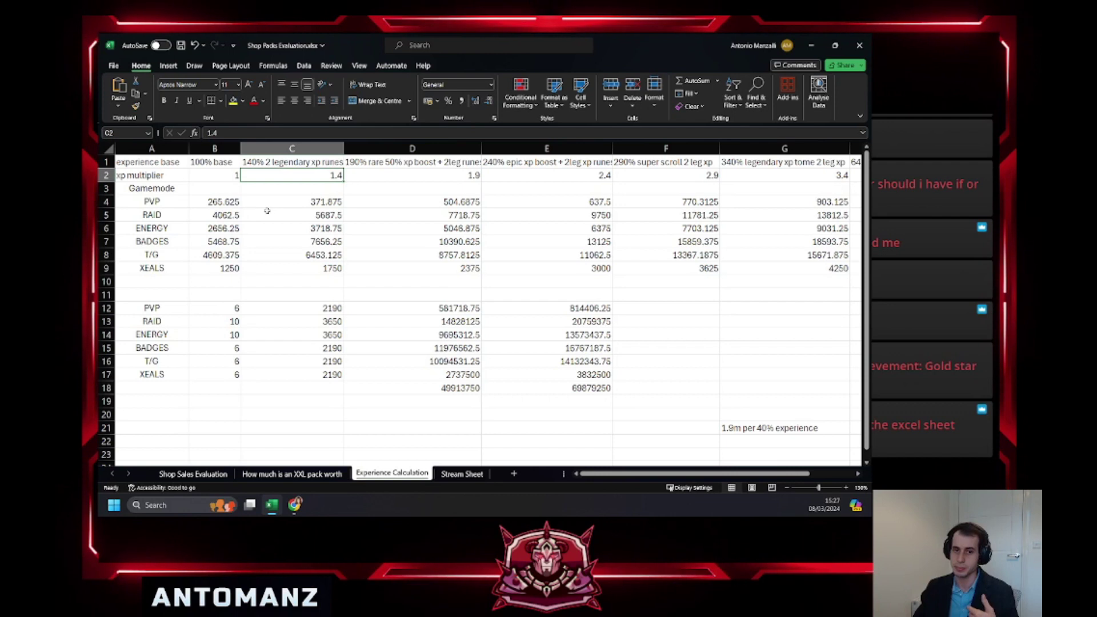
pyautogui.click(387, 173)
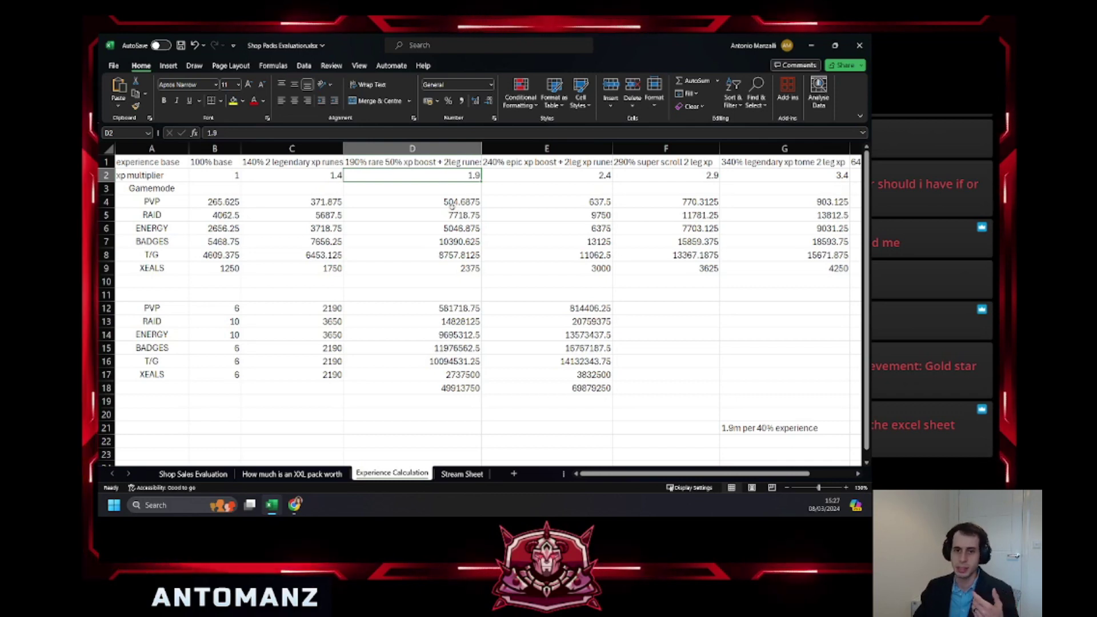
pyautogui.click(434, 202)
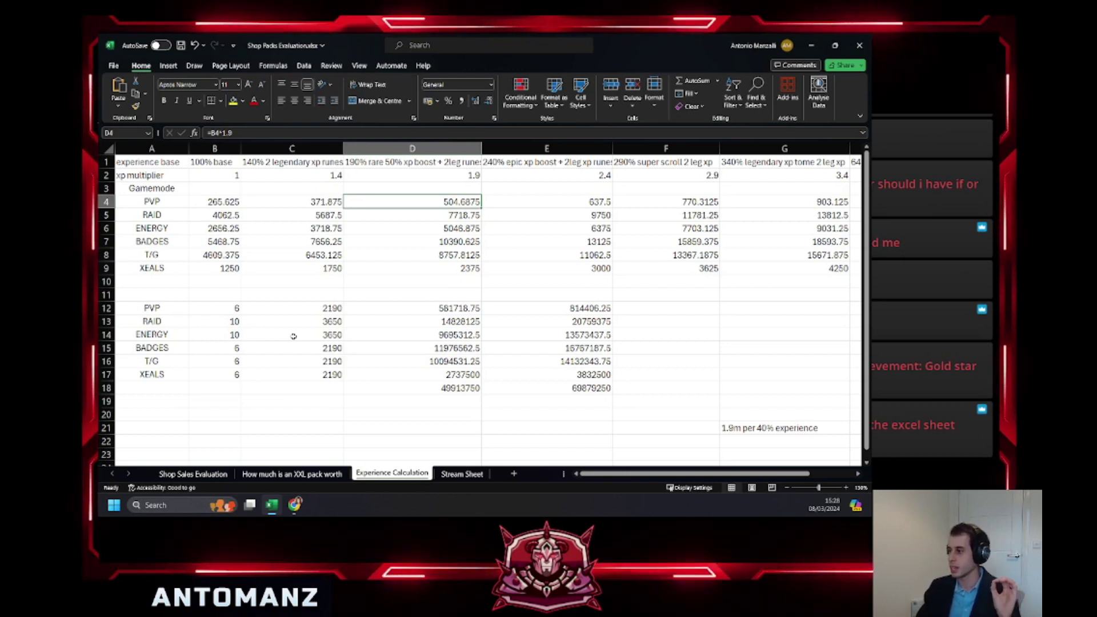
# Set the number of XEALS runs in cell B17 to 30.
pyautogui.click(223, 309)
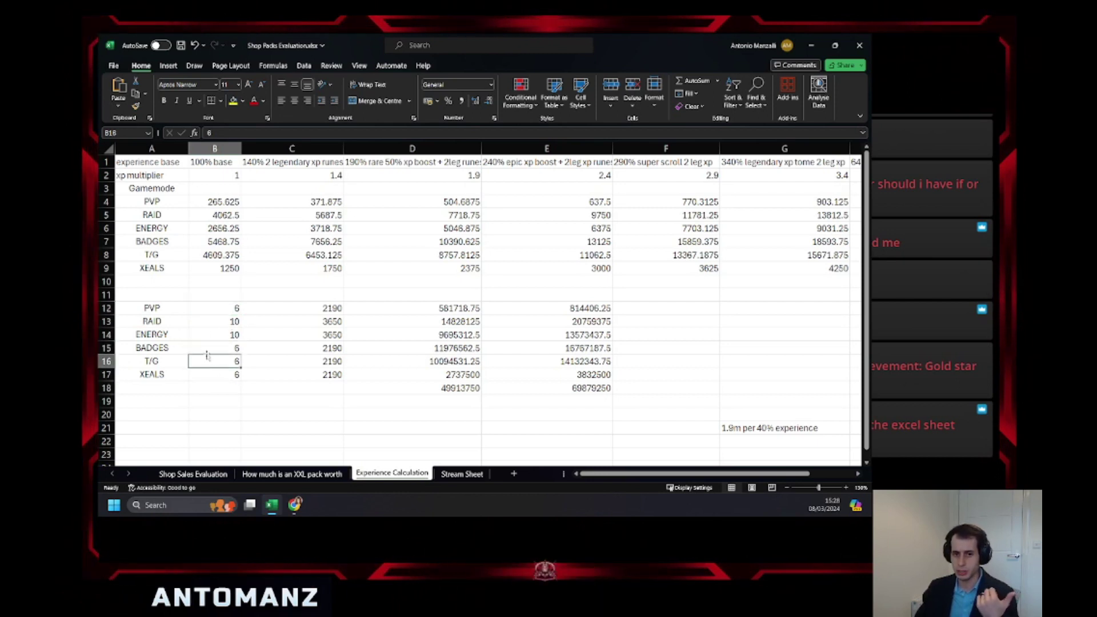
pyautogui.click(197, 334)
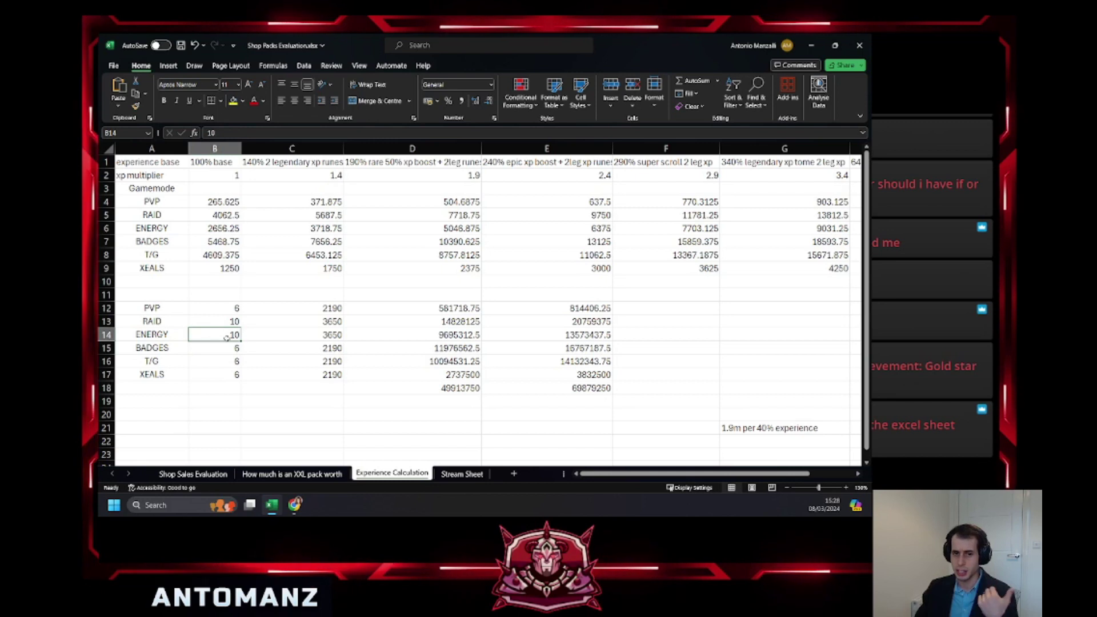
pyautogui.press('Down')
pyautogui.press('Down')
pyautogui.press('Down')
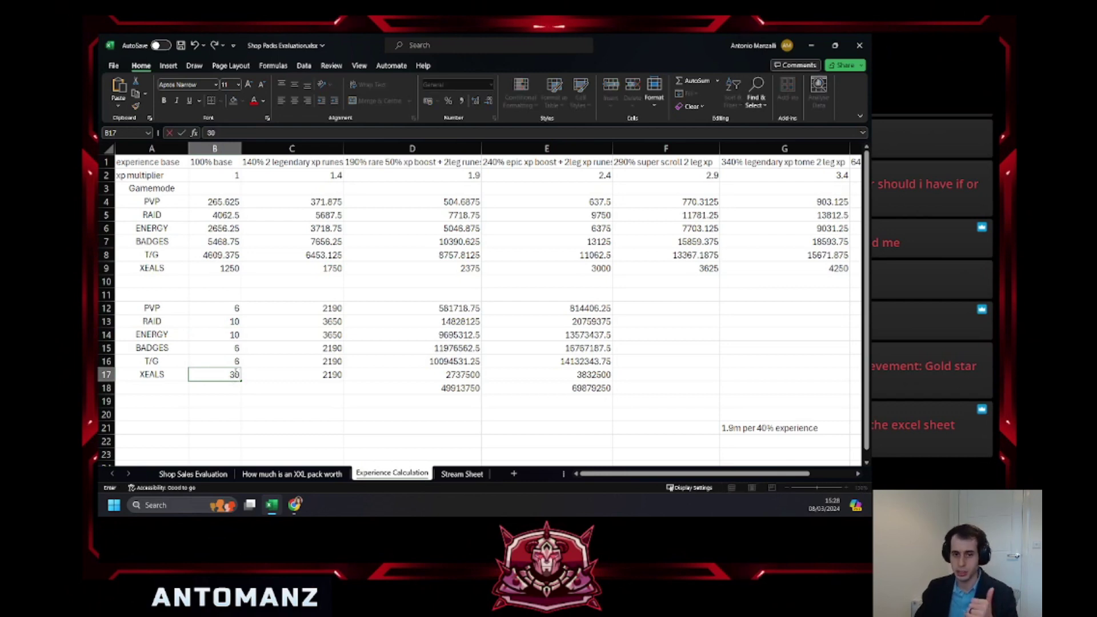
pyautogui.click(239, 396)
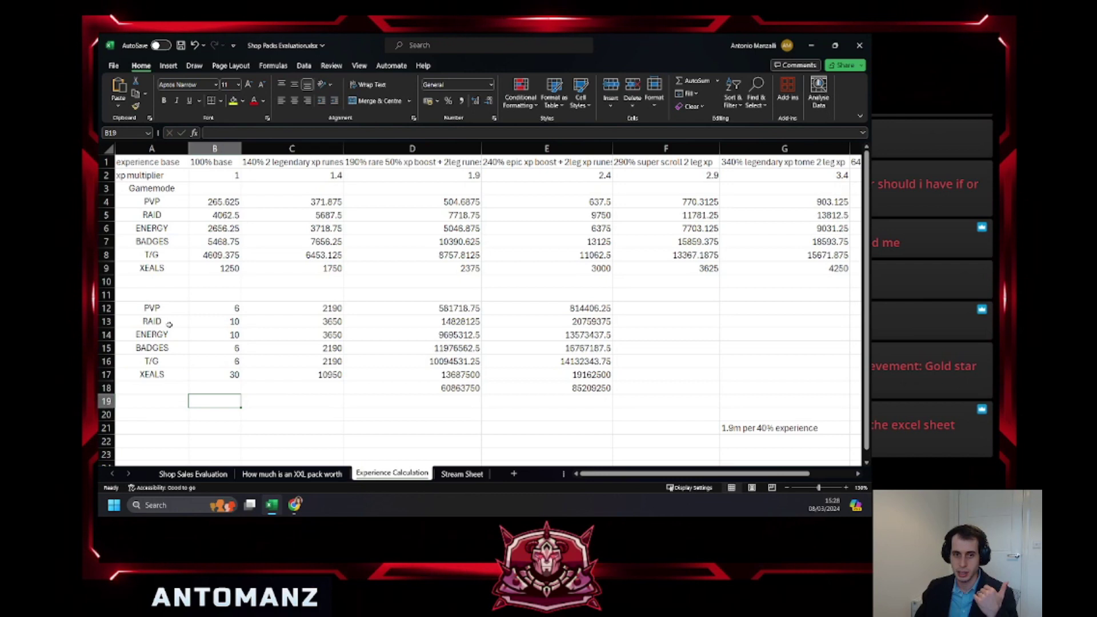
# Inspect the formulas in column C that multiply the run counts by 365, from PVP to XEALS, without changing them.
pyautogui.click(220, 324)
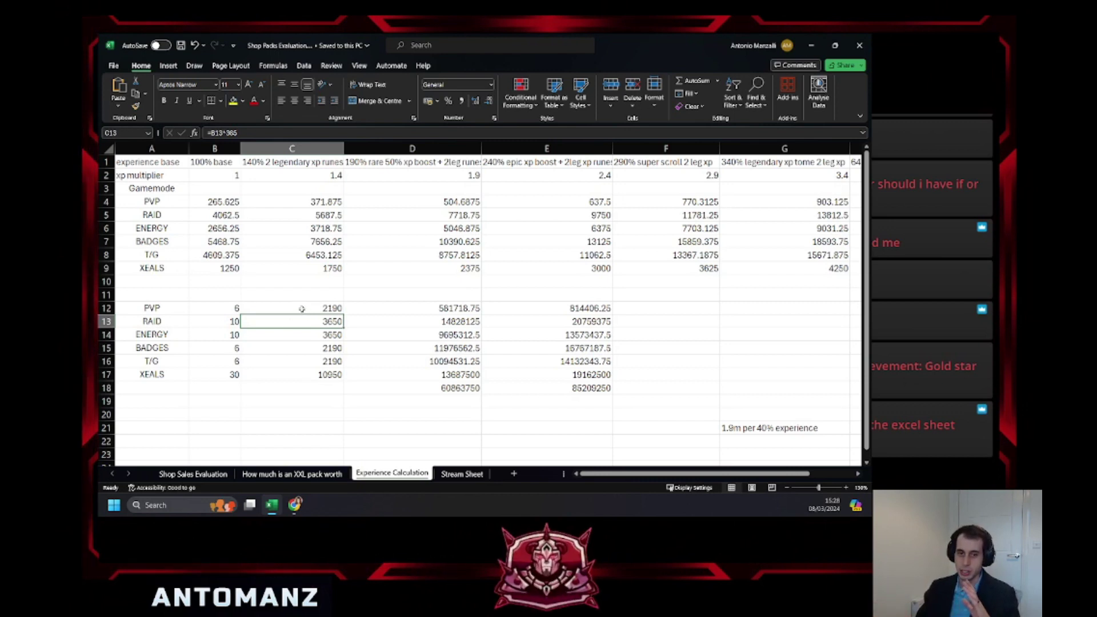
pyautogui.click(302, 308)
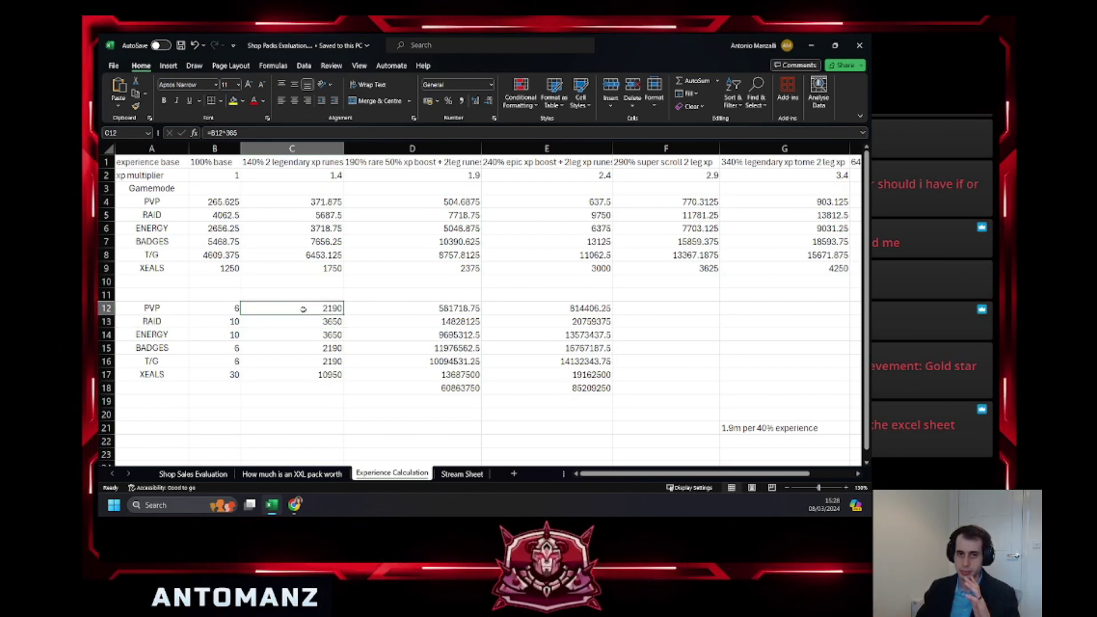
pyautogui.click(218, 133)
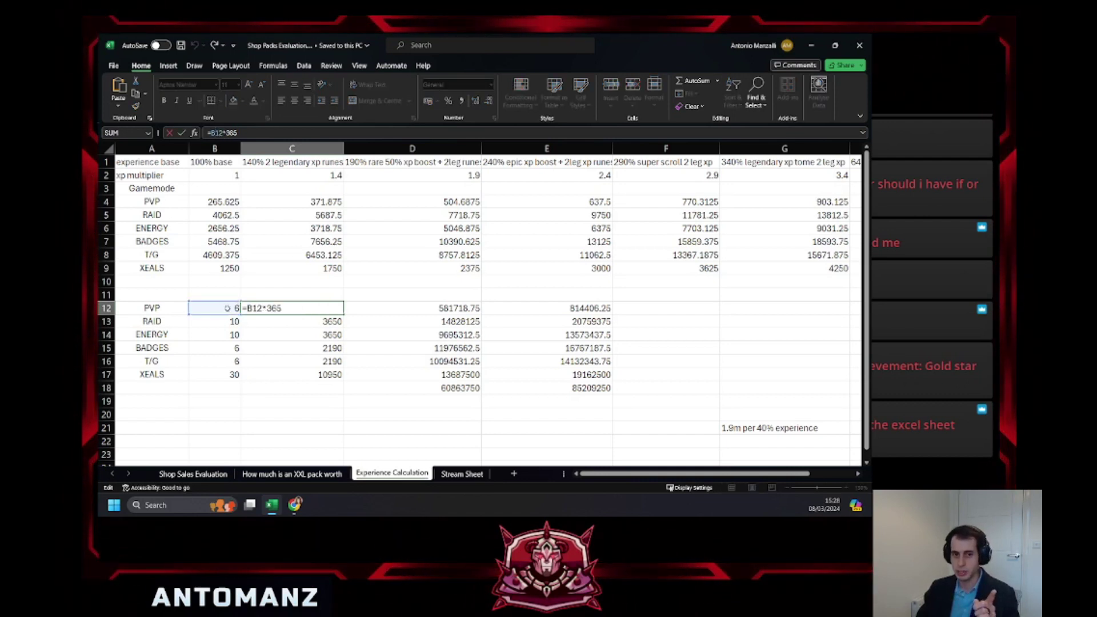
pyautogui.doubleClick(276, 308)
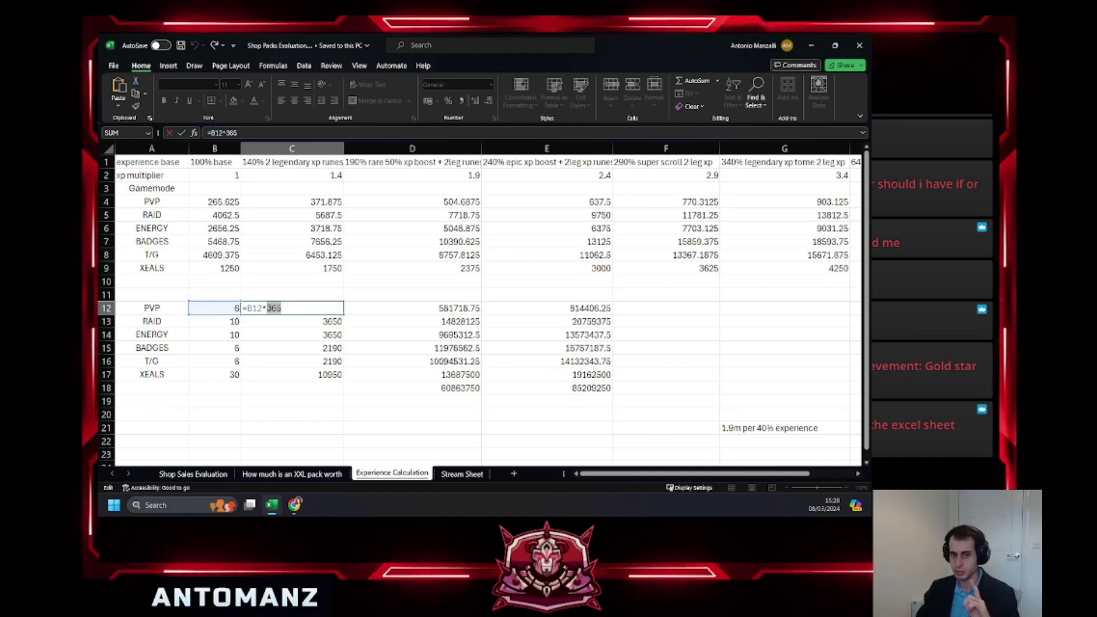
pyautogui.click(286, 320)
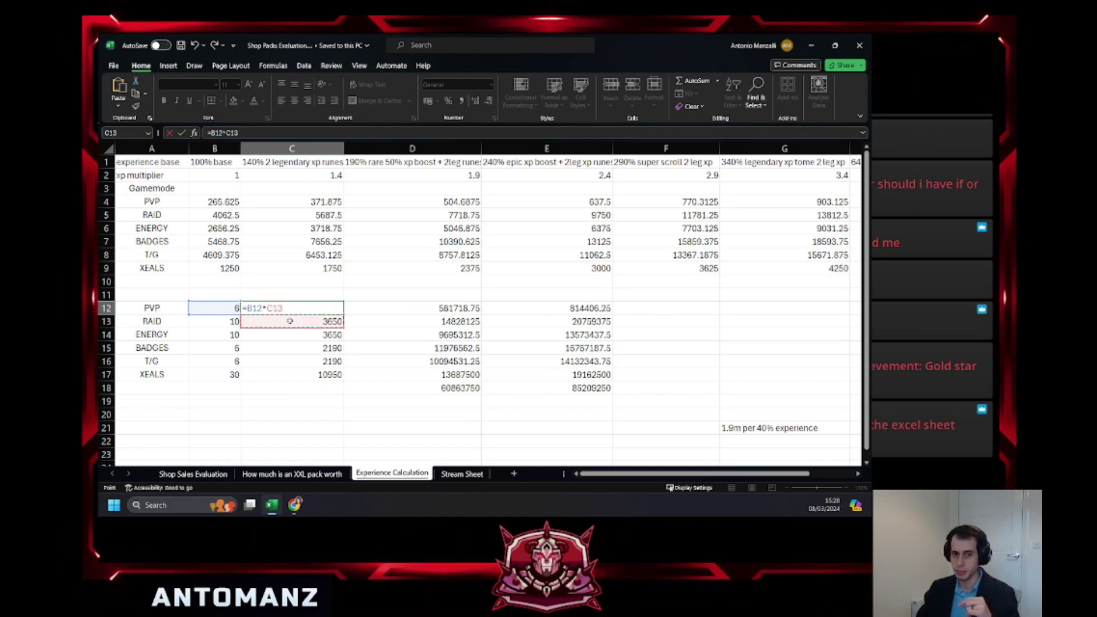
pyautogui.press('Escape')
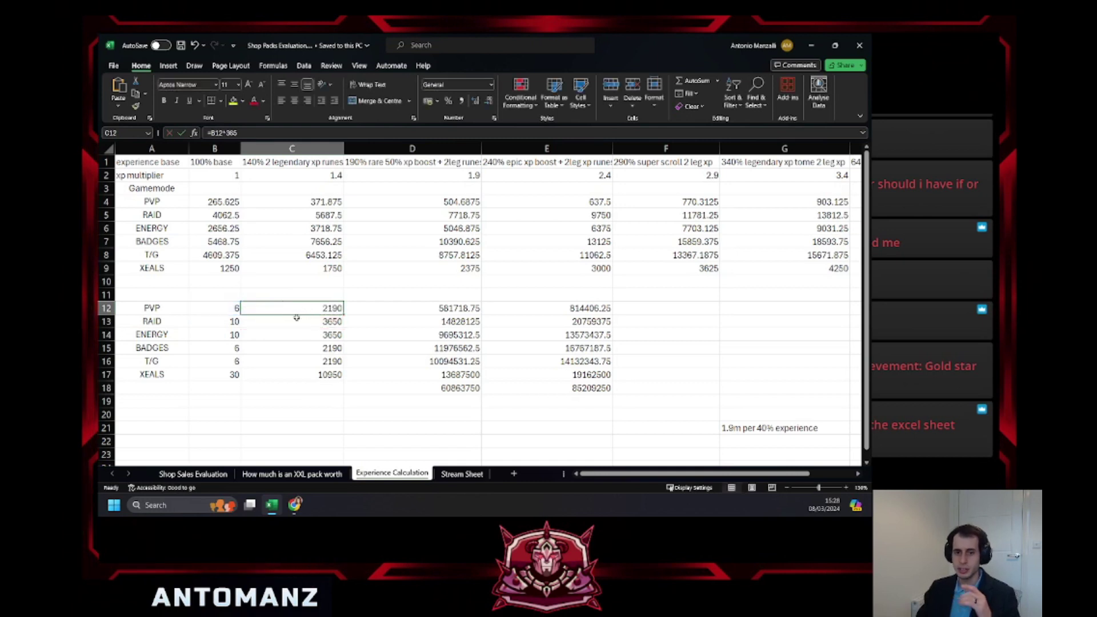
pyautogui.click(296, 318)
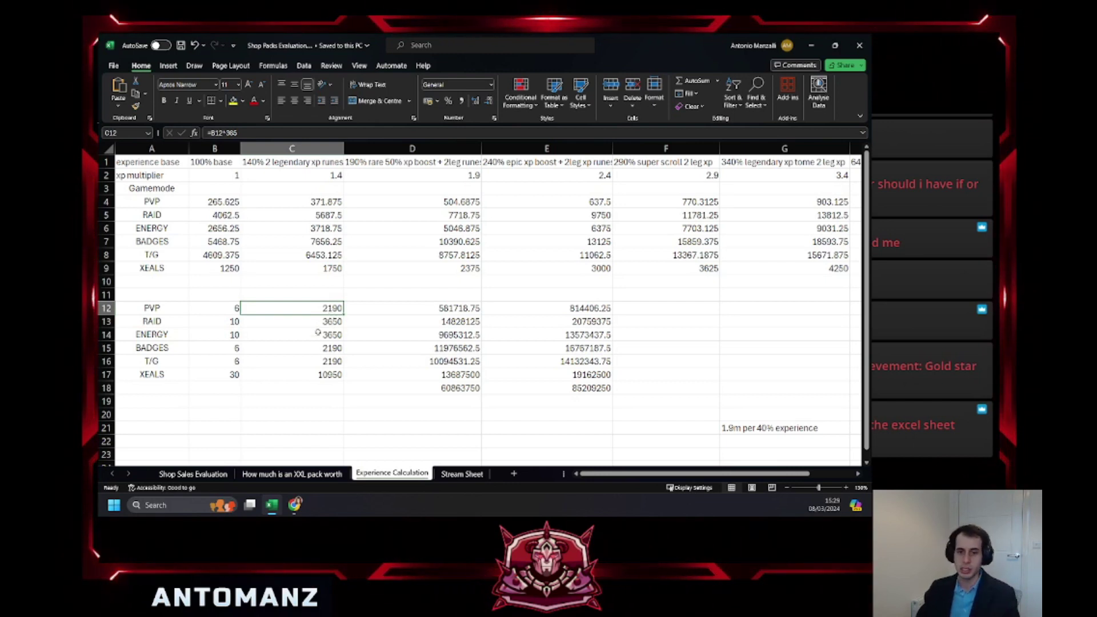
pyautogui.click(301, 374)
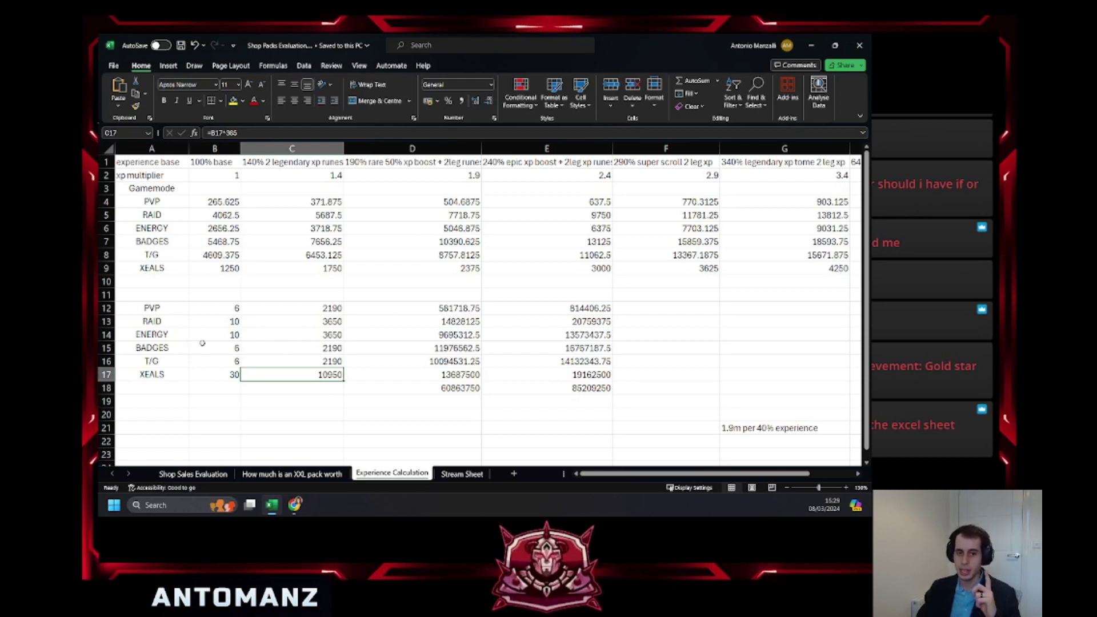
# Enter the heading "1 year of regen amount of runs" in cell C11 and widen column C to fit it.
pyautogui.click(289, 348)
pyautogui.click(260, 336)
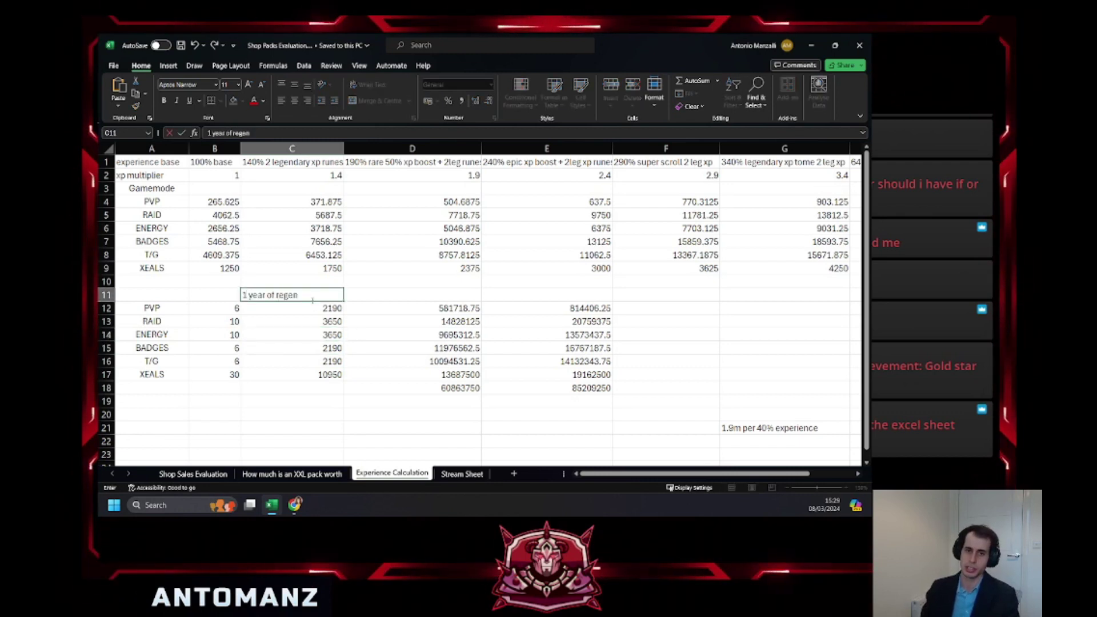
pyautogui.write('nt of runs')
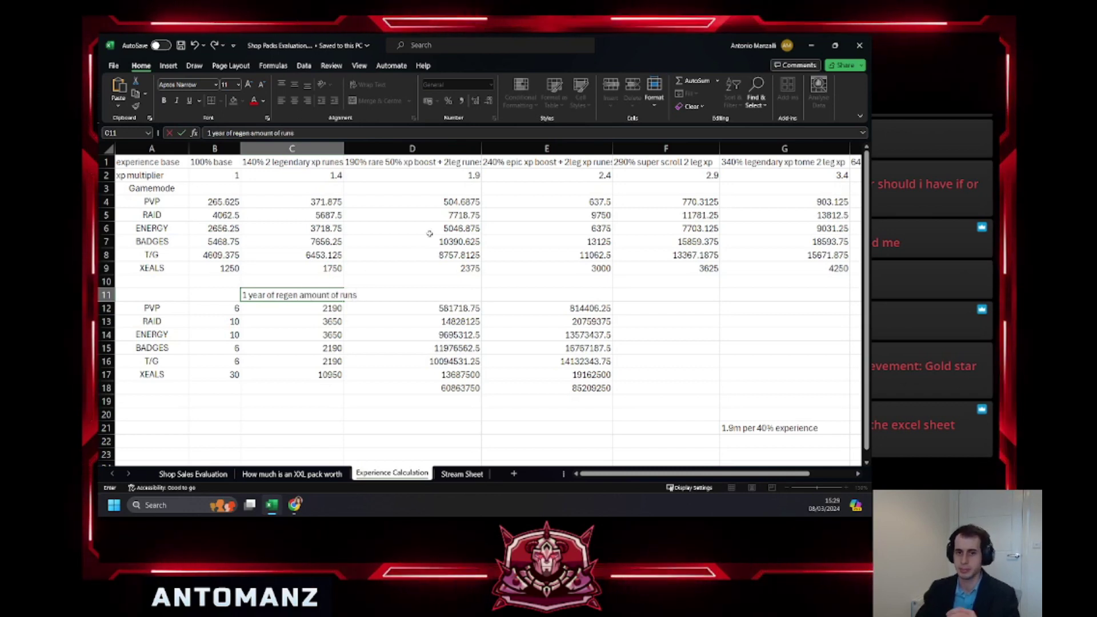
pyautogui.click(411, 215)
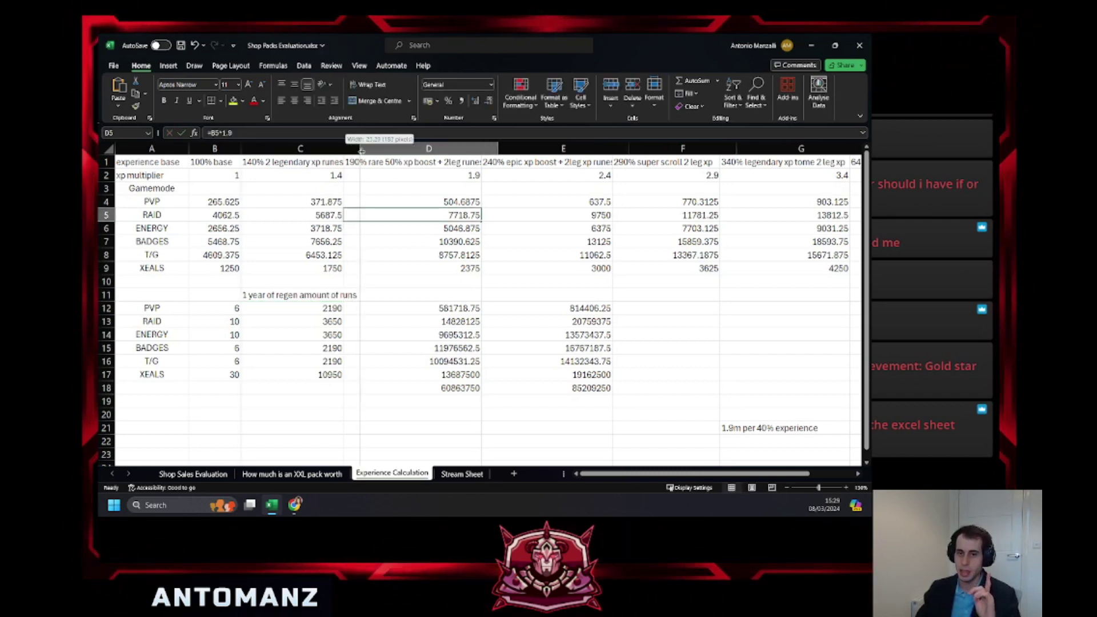
pyautogui.moveTo(343, 149); pyautogui.dragTo(362, 149)
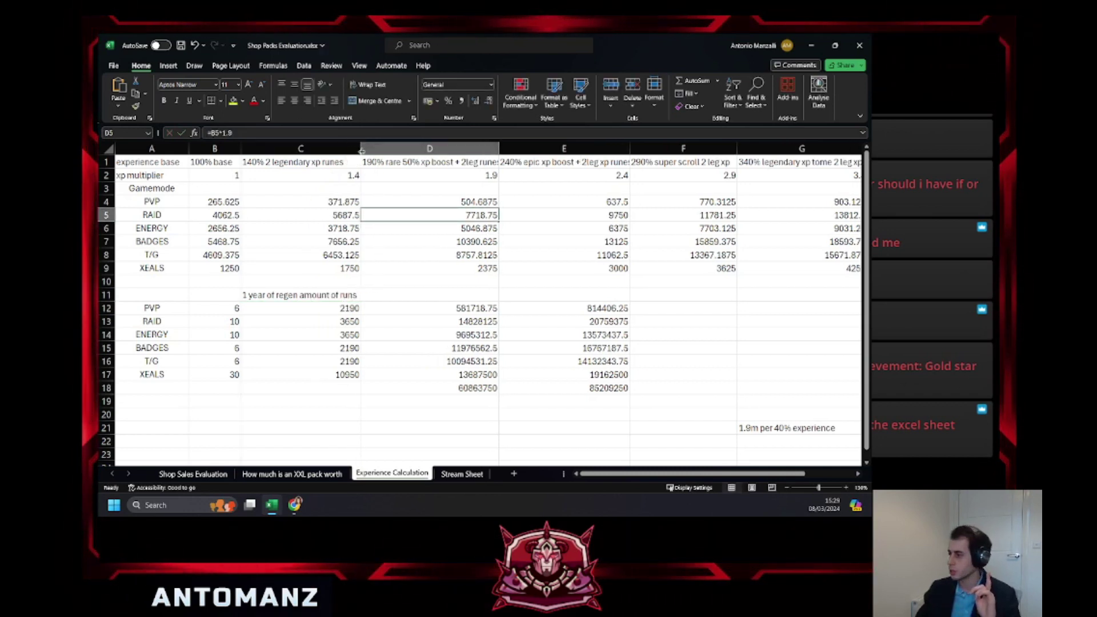
# Inspect the yearly run counts in column C and the formulas in D12 and D13 that multiply them by the base experience.
pyautogui.click(293, 296)
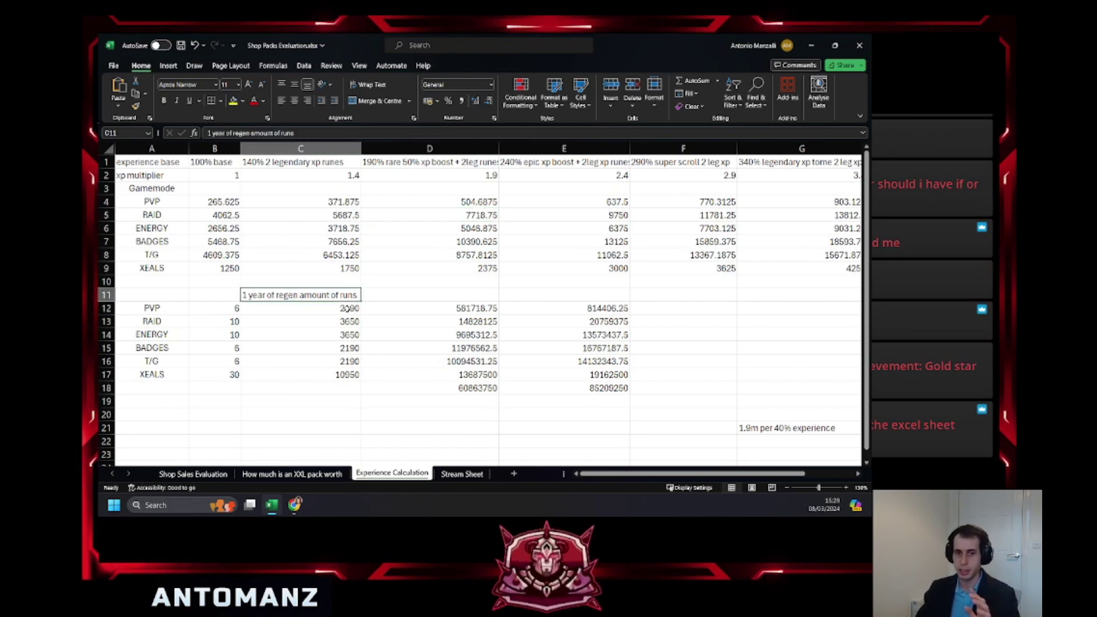
pyautogui.moveTo(346, 309); pyautogui.dragTo(346, 374)
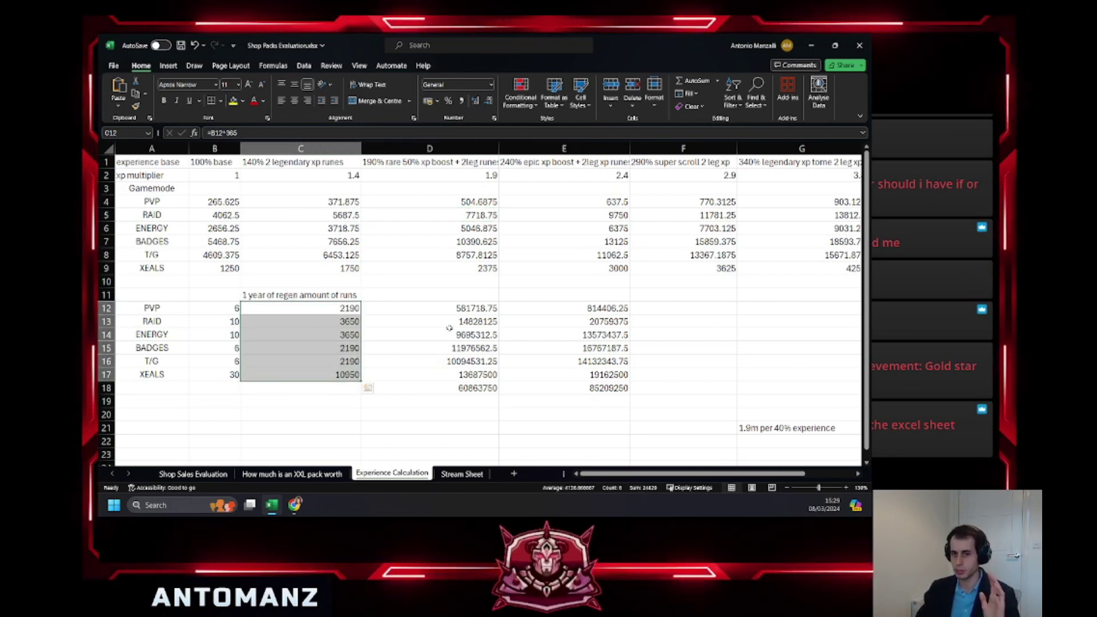
pyautogui.click(417, 308)
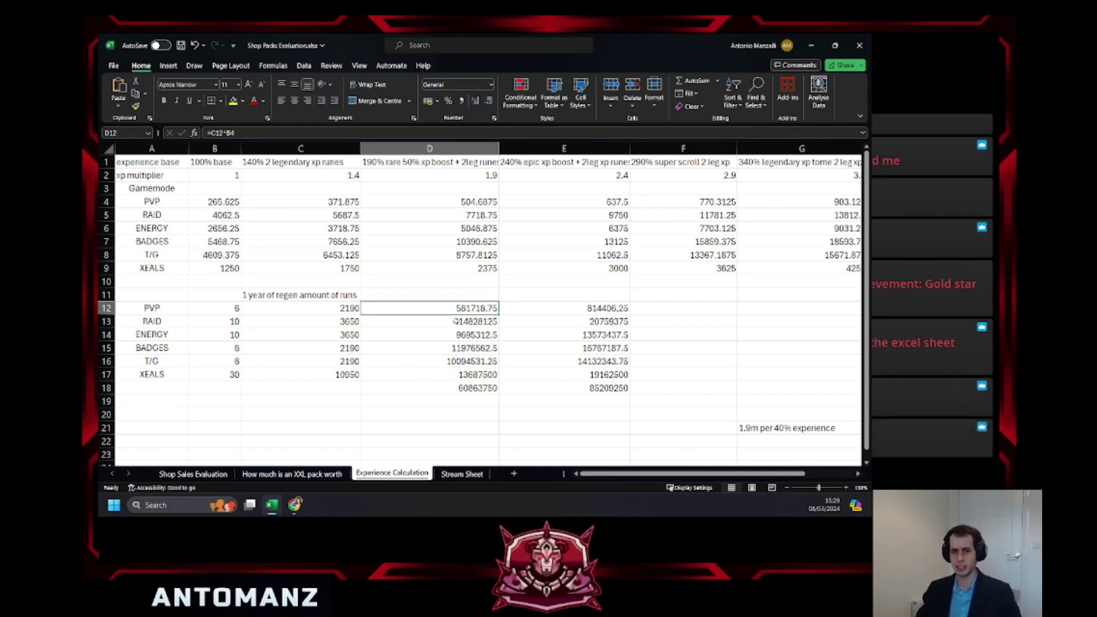
pyautogui.press('F2')
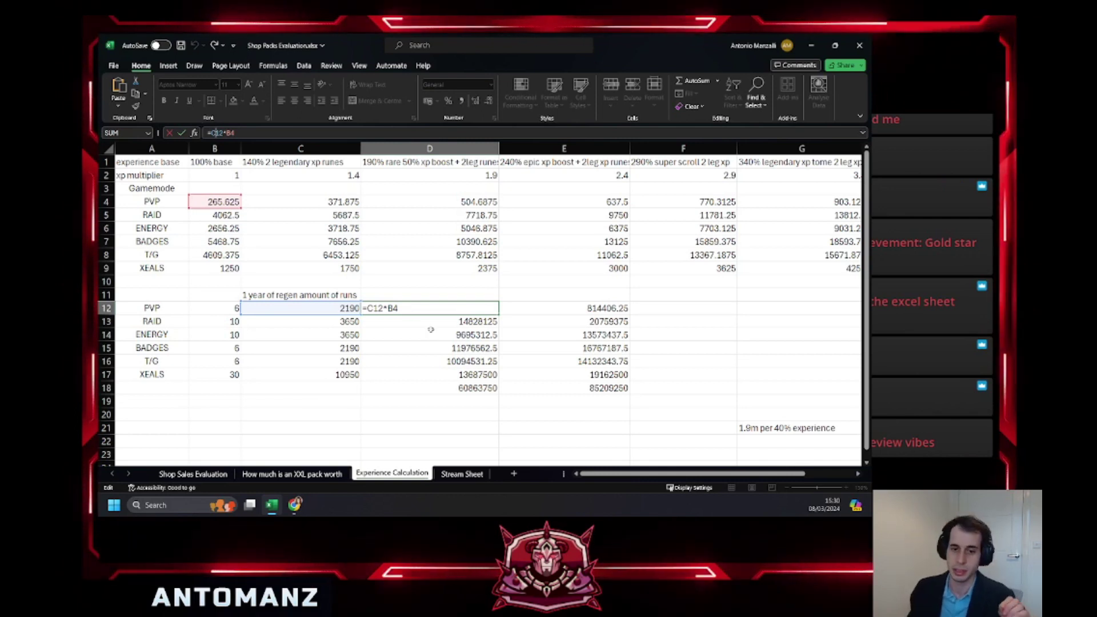
pyautogui.press('Return')
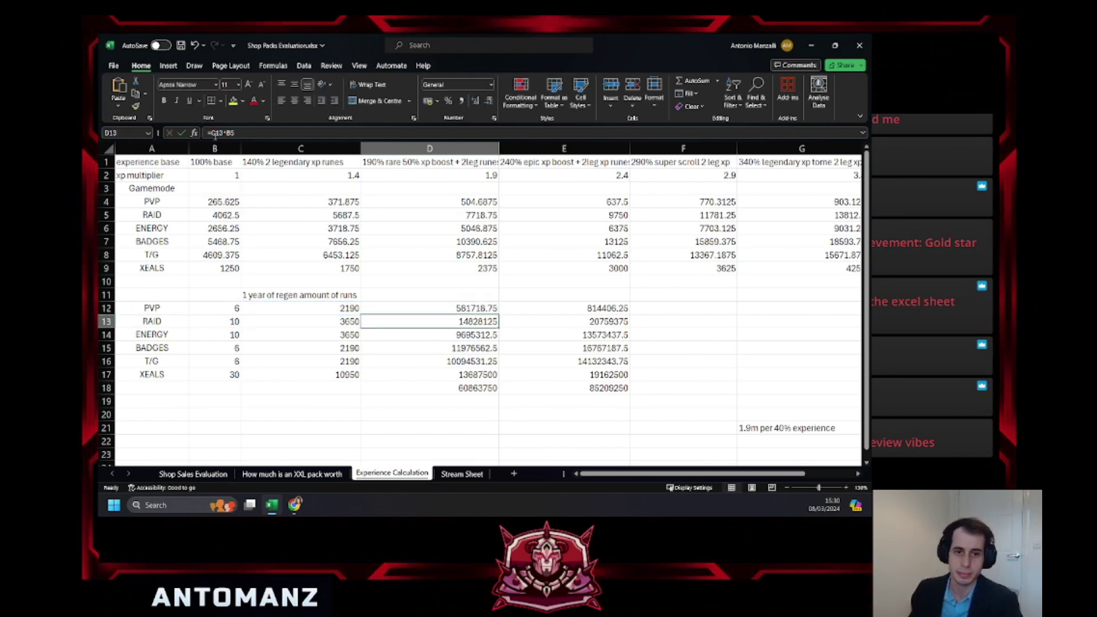
pyautogui.click(215, 133)
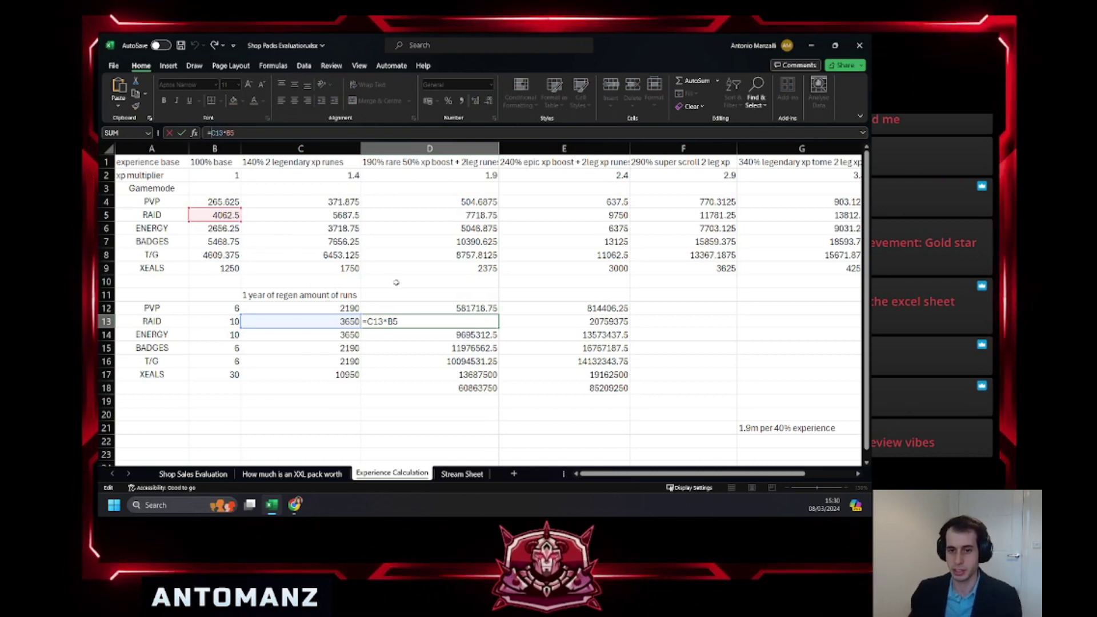
pyautogui.hotkey('ctrl', 'Return')
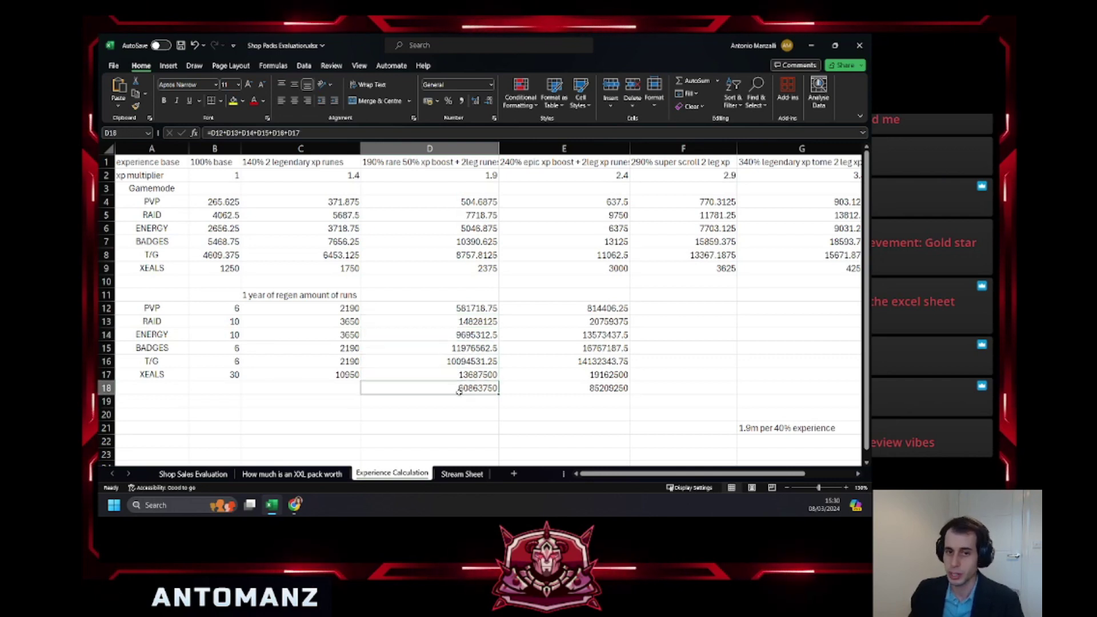
# Enter 60,863,750 with thousands separators in cell D19, directly below the column D total.
pyautogui.click(474, 404)
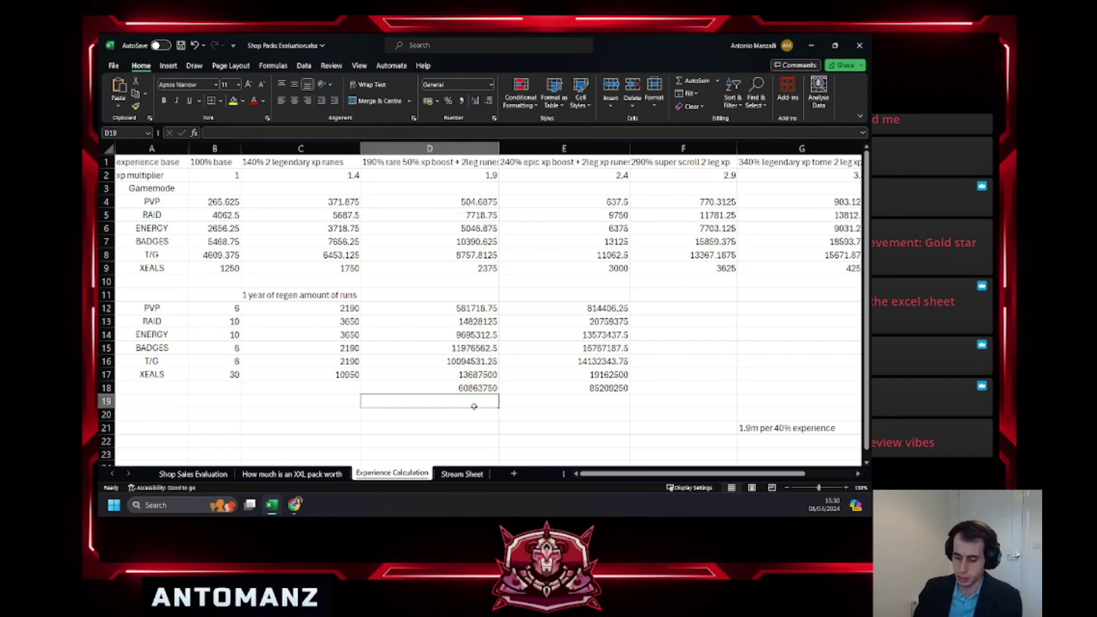
pyautogui.write('608,')
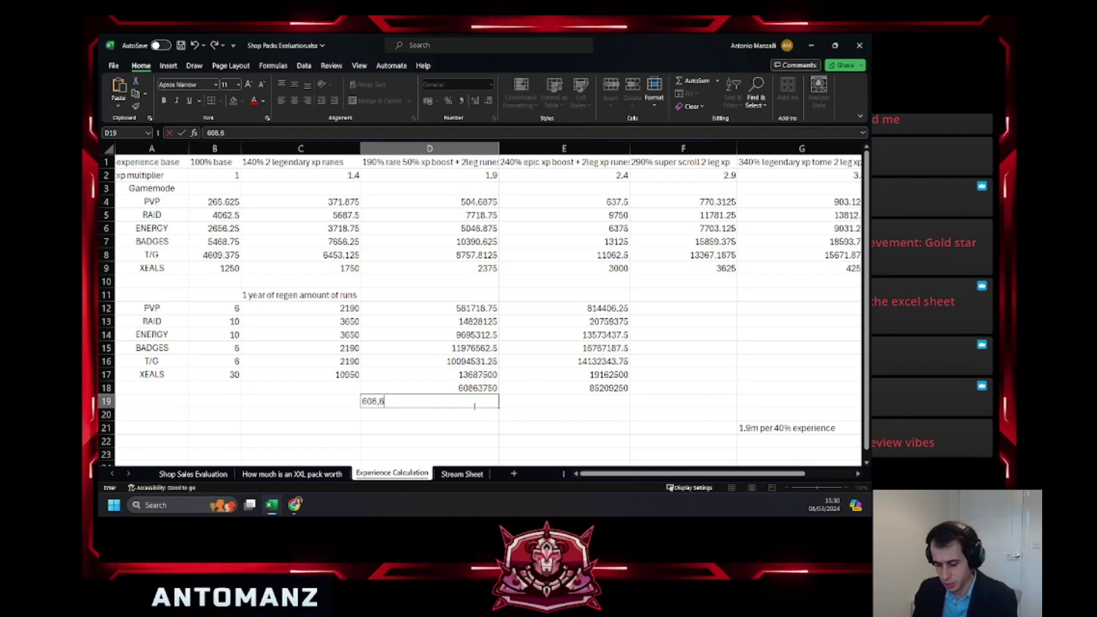
pyautogui.write('637')
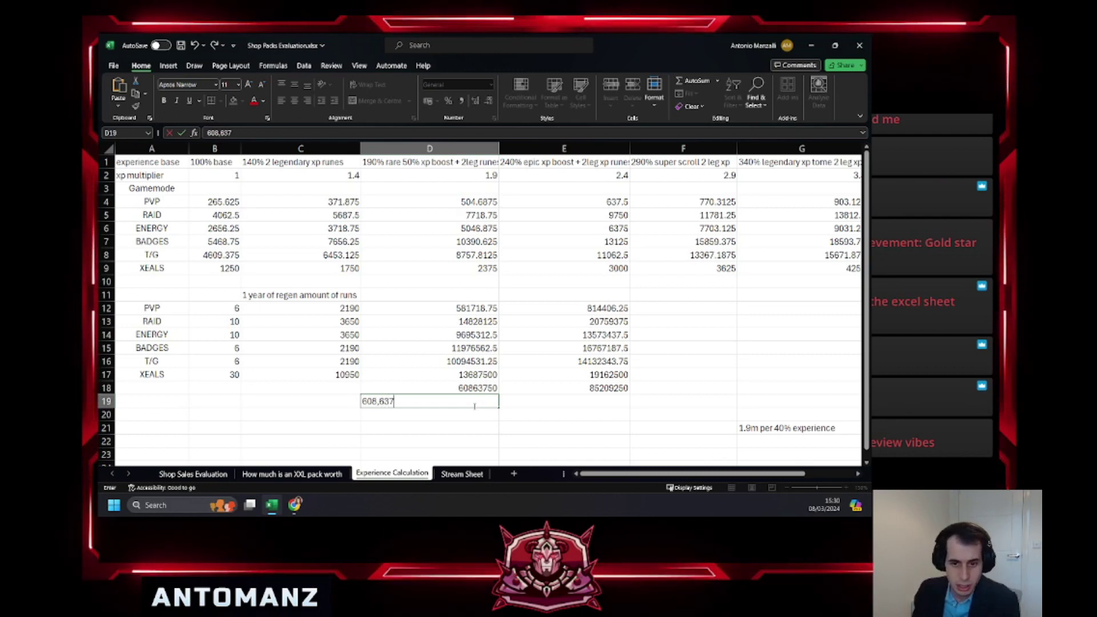
pyautogui.write(',60')
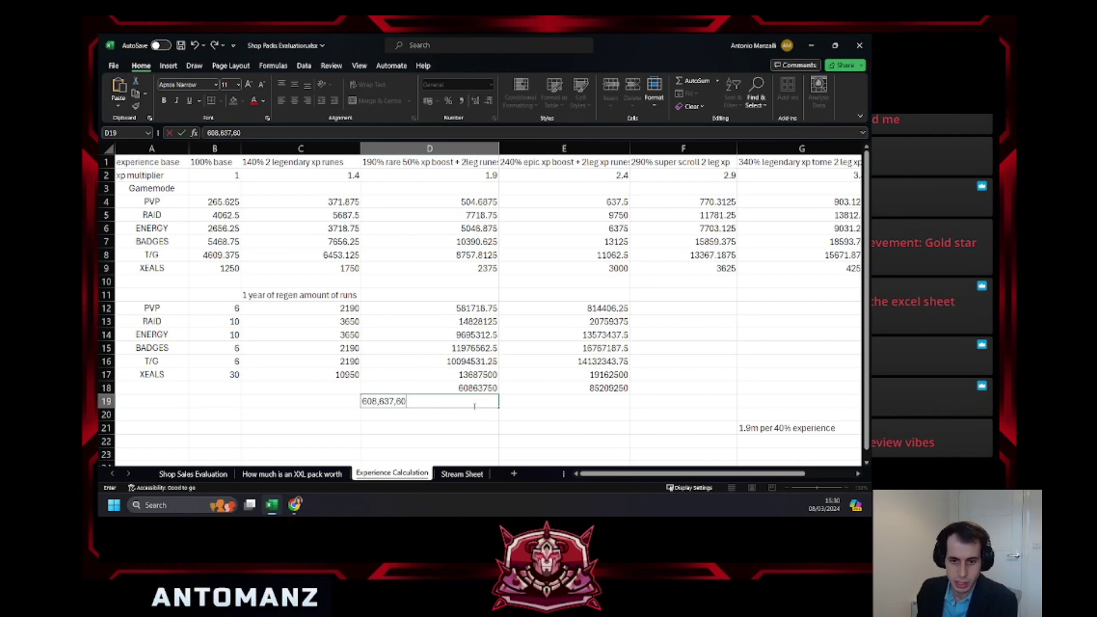
pyautogui.press('Left')
pyautogui.press('Left')
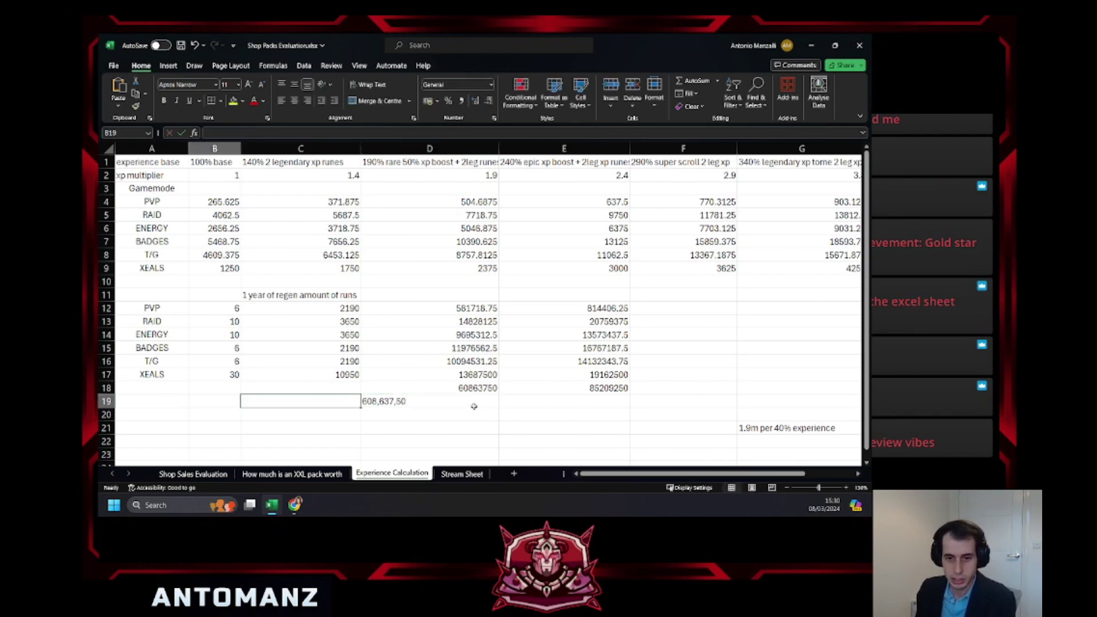
pyautogui.click(473, 406)
pyautogui.click(234, 135)
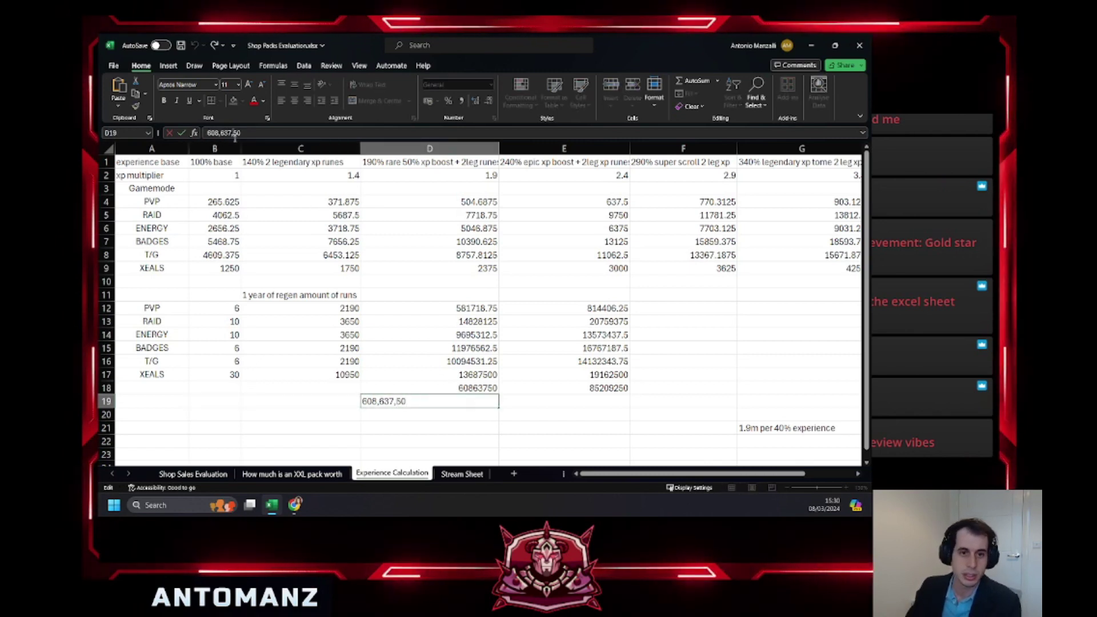
pyautogui.press('BackSpace')
pyautogui.press('Left')
pyautogui.write(',')
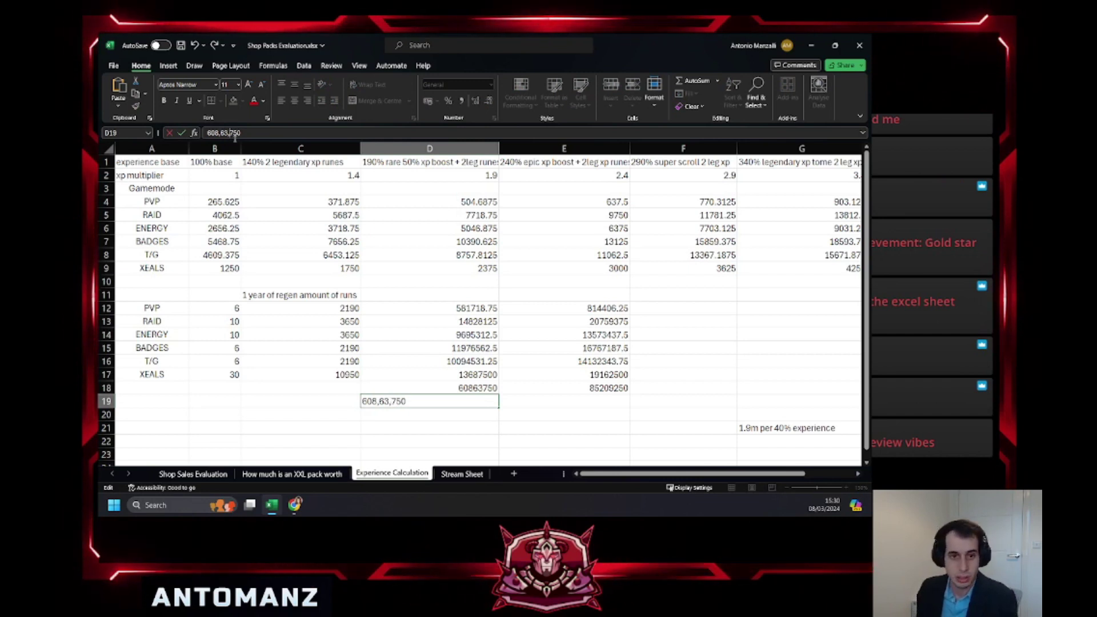
pyautogui.press('Left')
pyautogui.press('Left')
pyautogui.press('Left')
pyautogui.press('BackSpace')
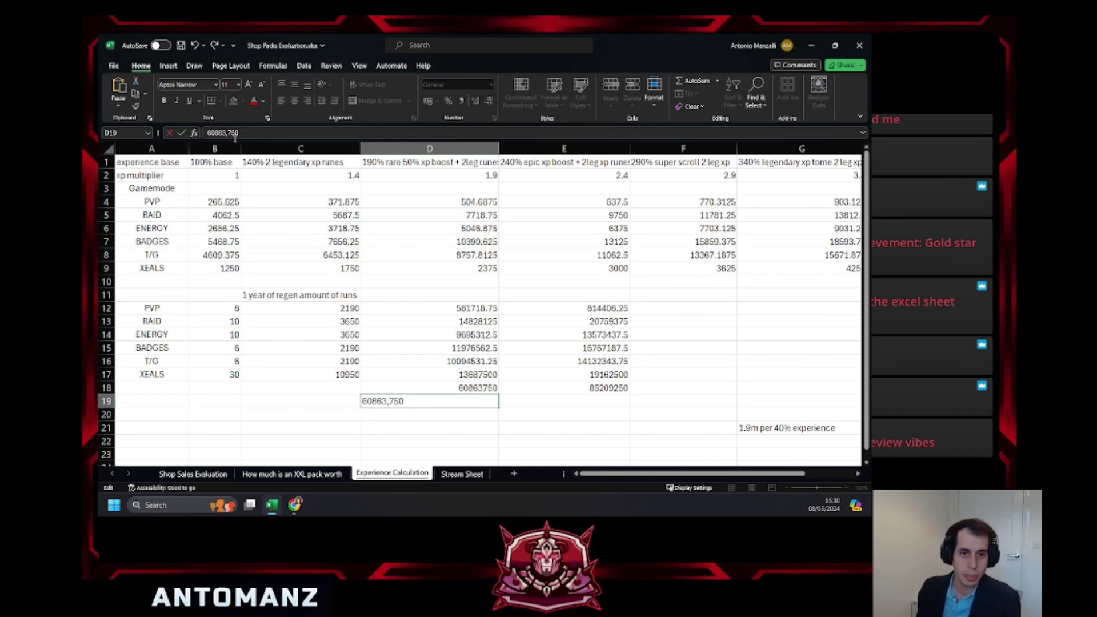
pyautogui.click(435, 442)
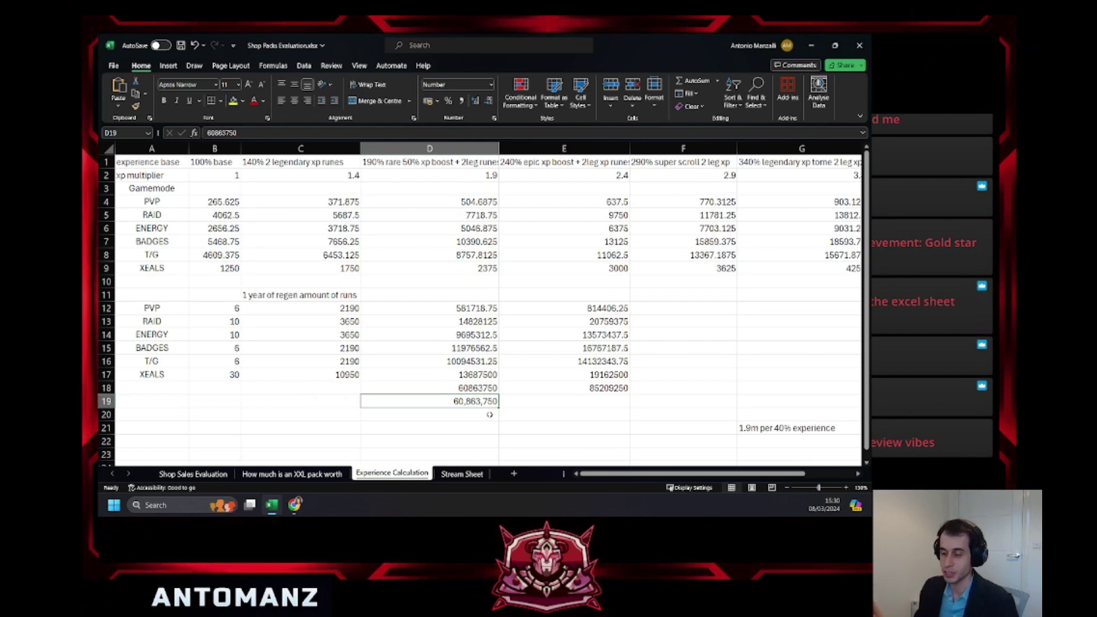
# Enter the note "6million honor" in cell D20.
pyautogui.write('6million honor')
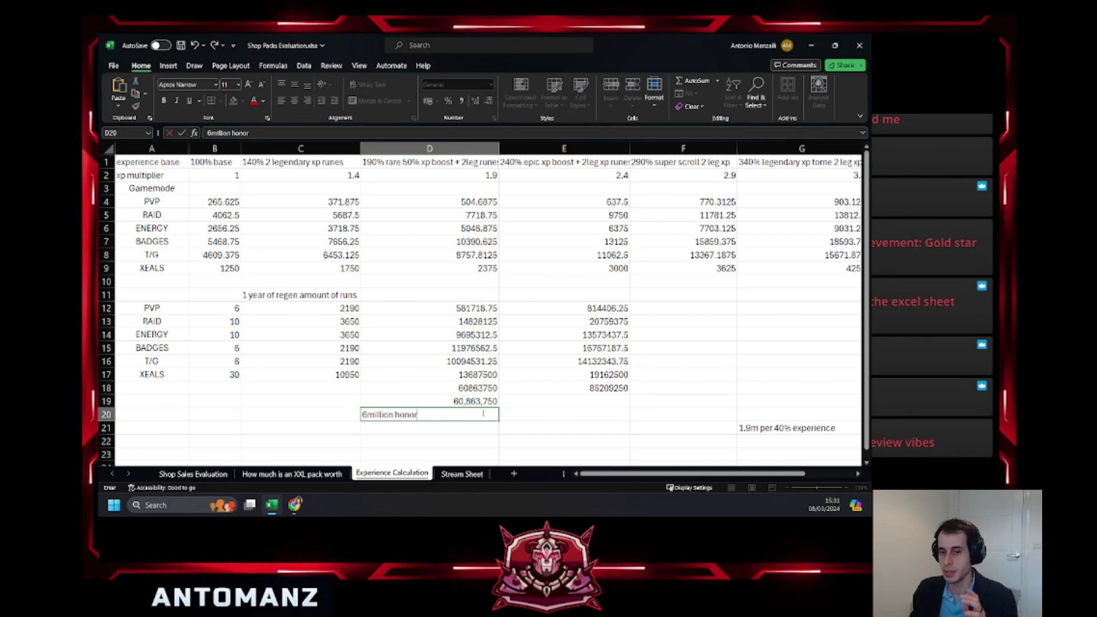
pyautogui.press('Return')
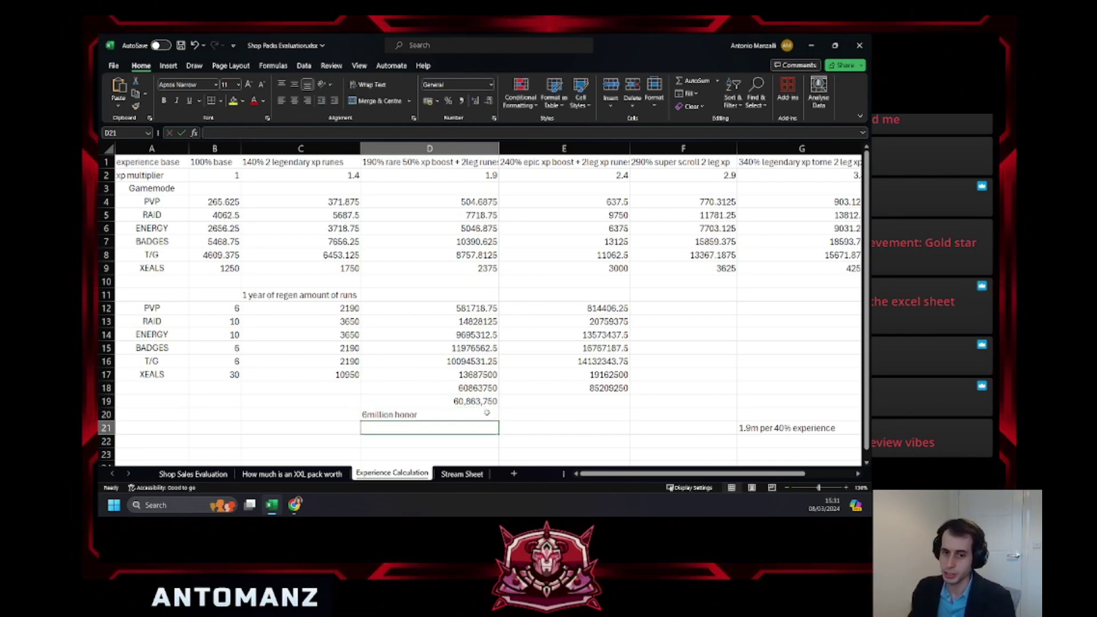
pyautogui.click(488, 415)
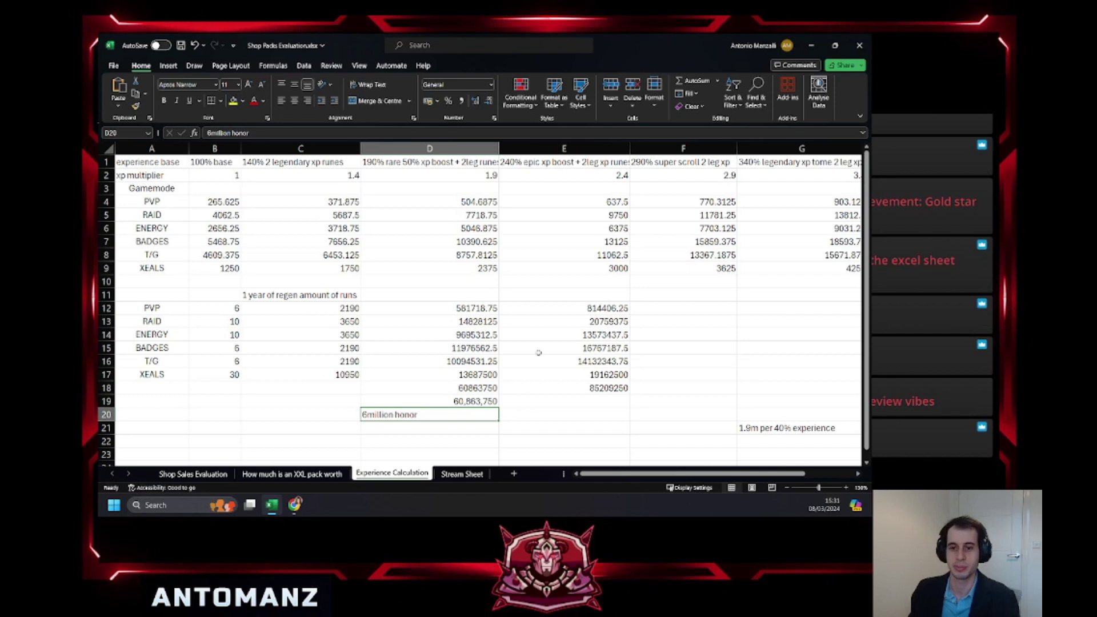
pyautogui.click(535, 310)
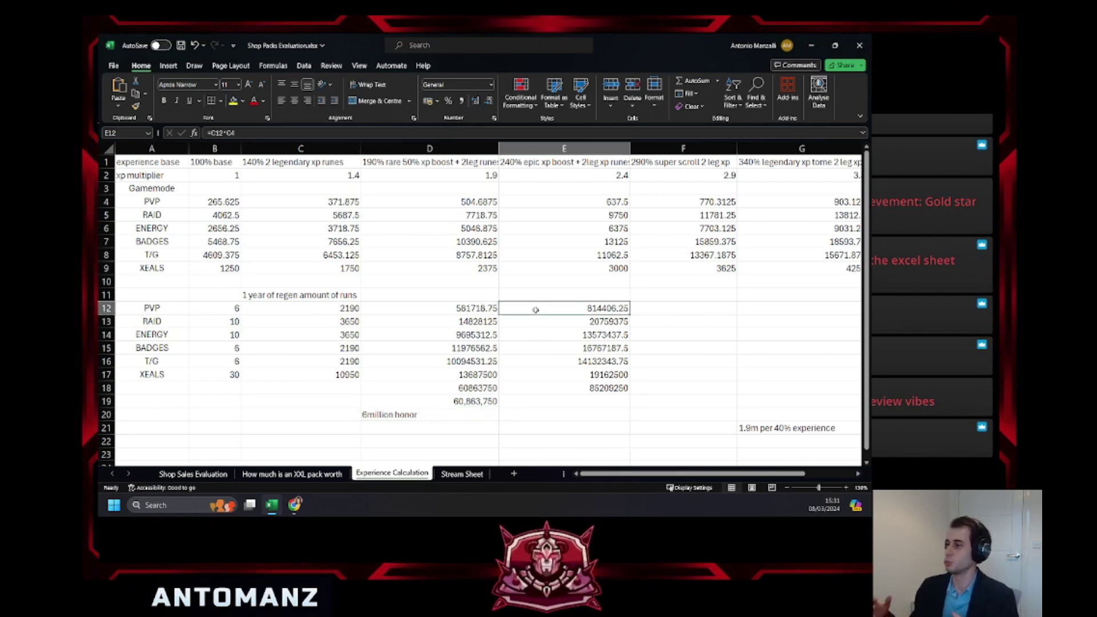
# Switch to Bit Heroes in Chrome, look up a player with the /v chat command and view the level 371 match's runes.
pyautogui.moveTo(292, 506)
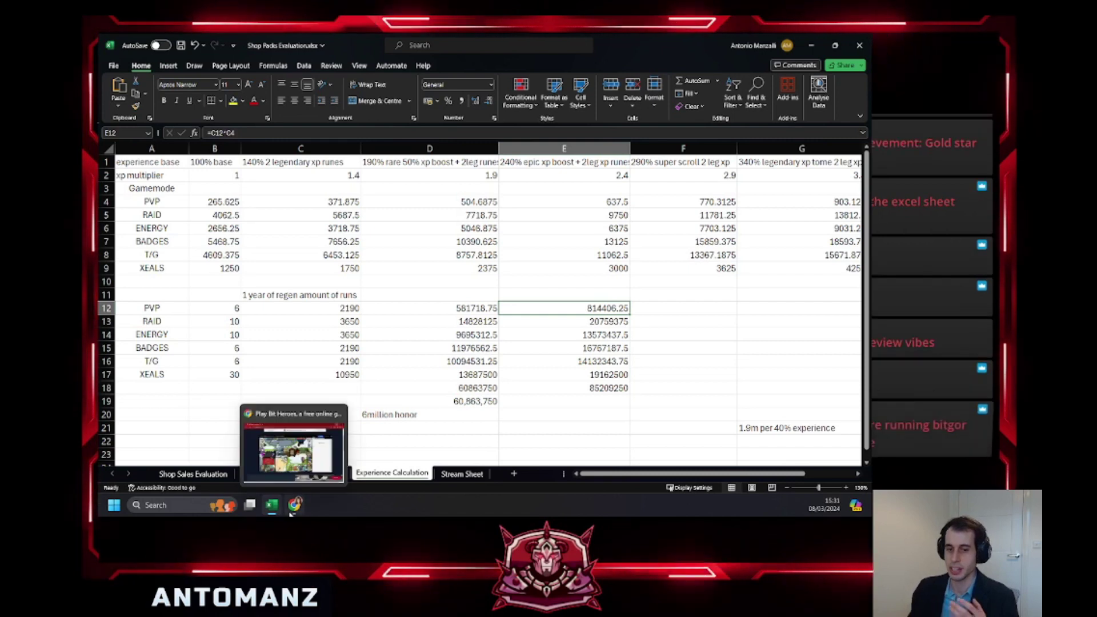
pyautogui.click(295, 445)
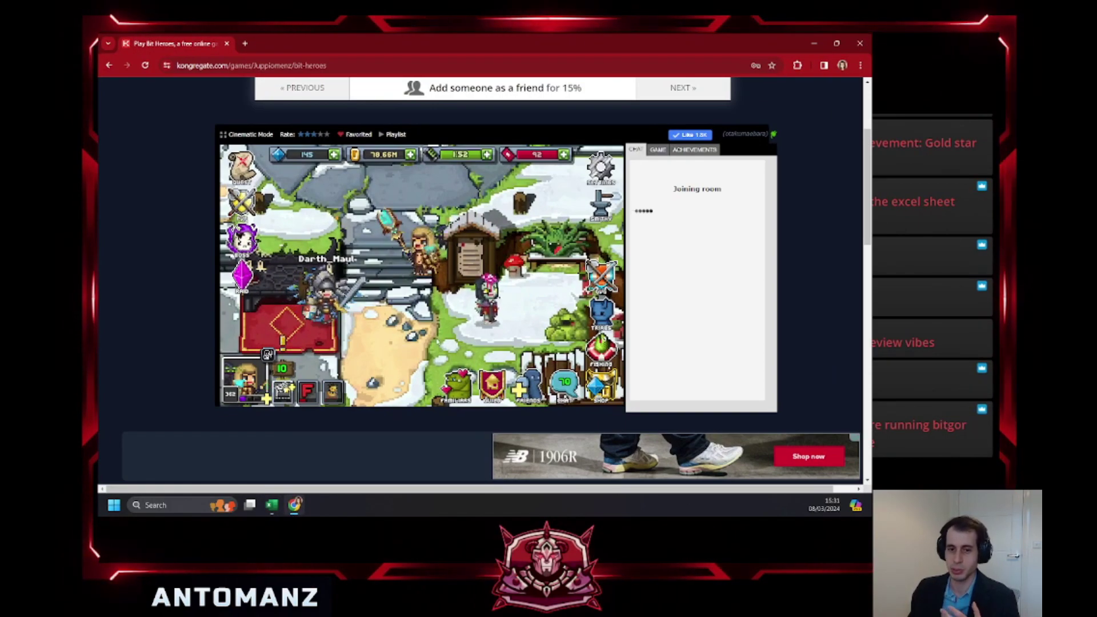
pyautogui.click(565, 382)
pyautogui.write('/v')
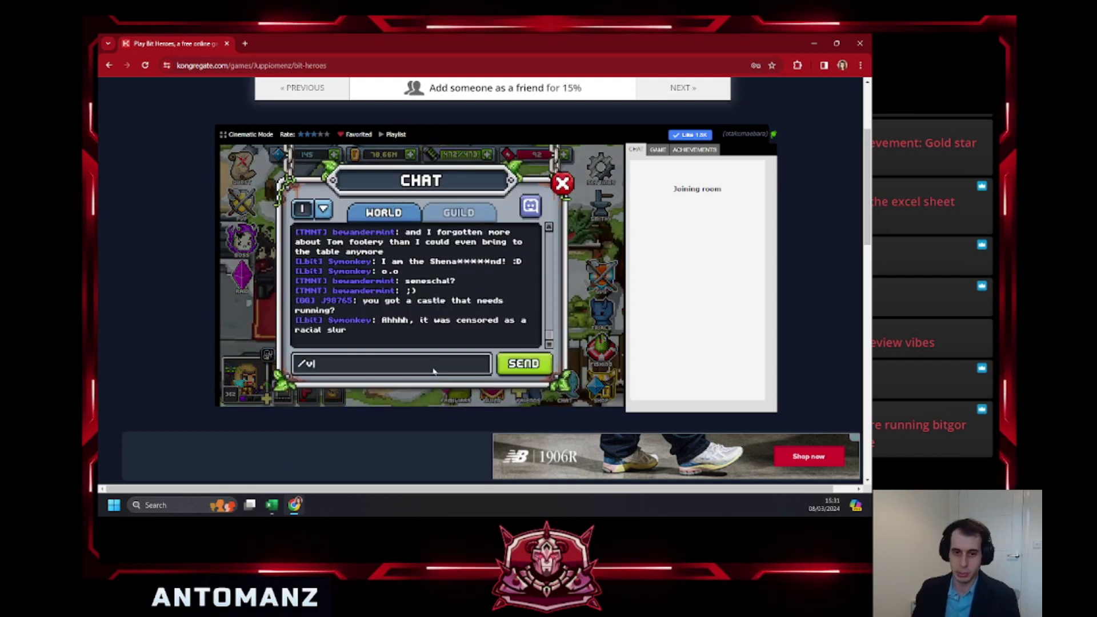
pyautogui.write(' name')
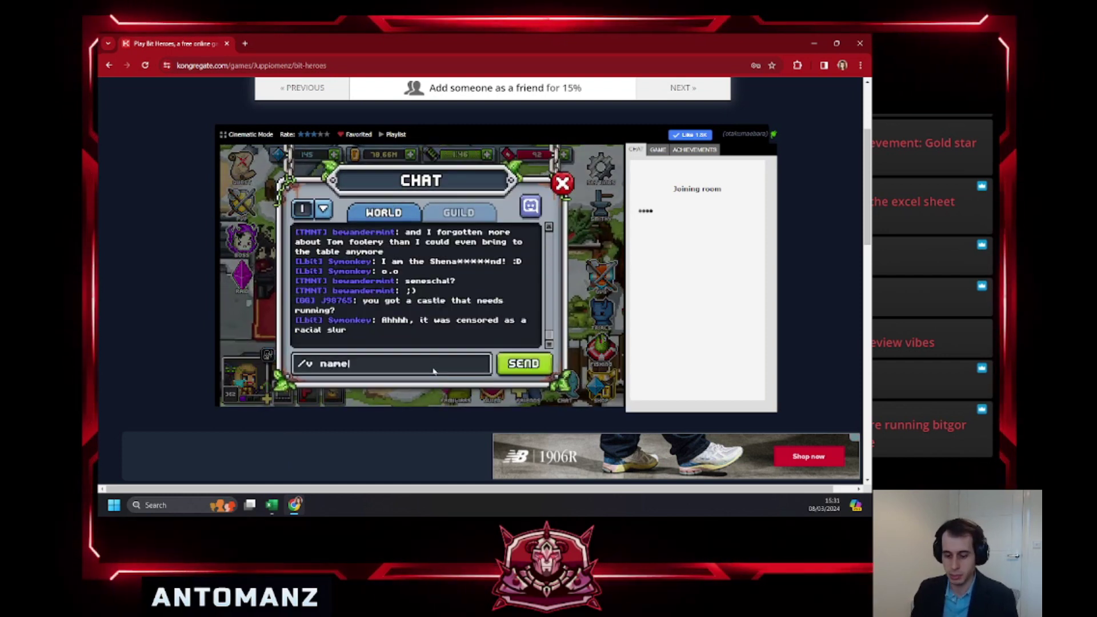
pyautogui.press('Return')
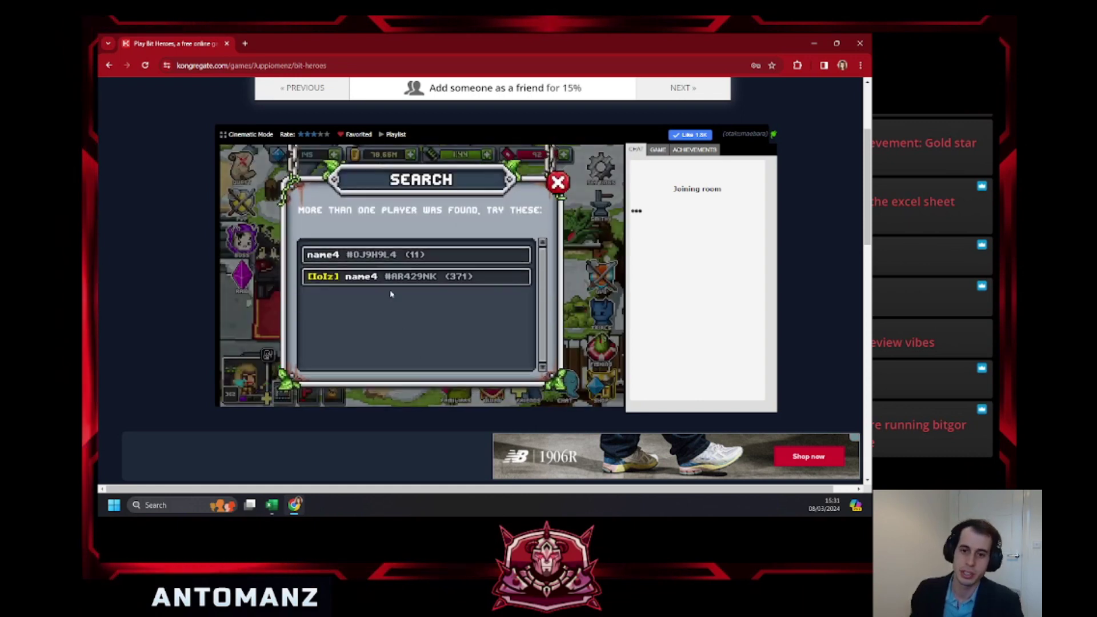
pyautogui.click(386, 275)
pyautogui.click(335, 384)
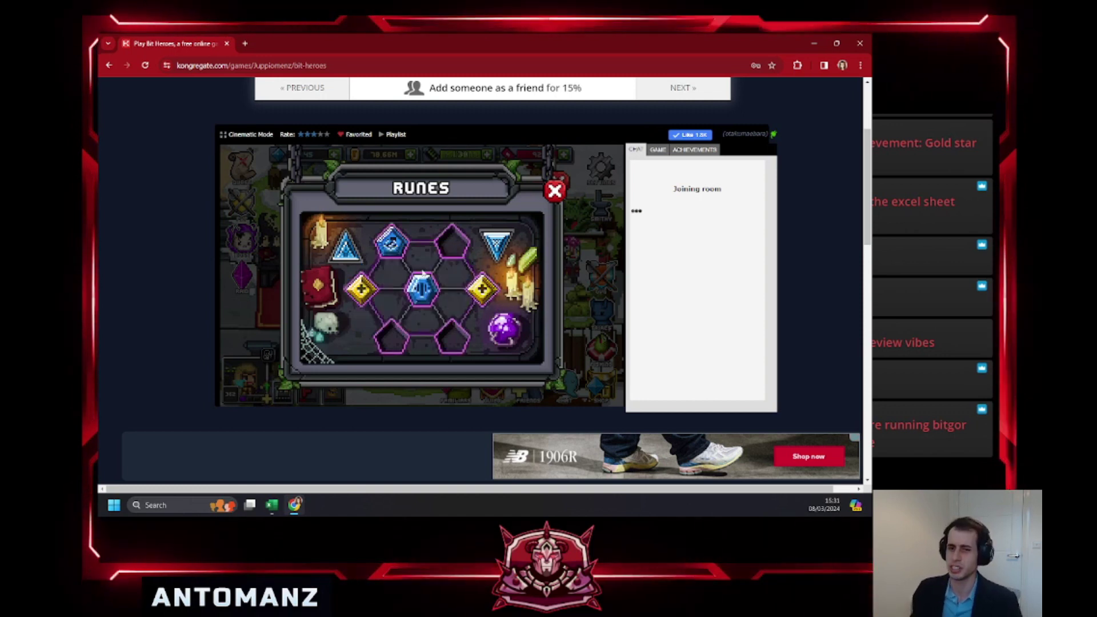
pyautogui.click(554, 190)
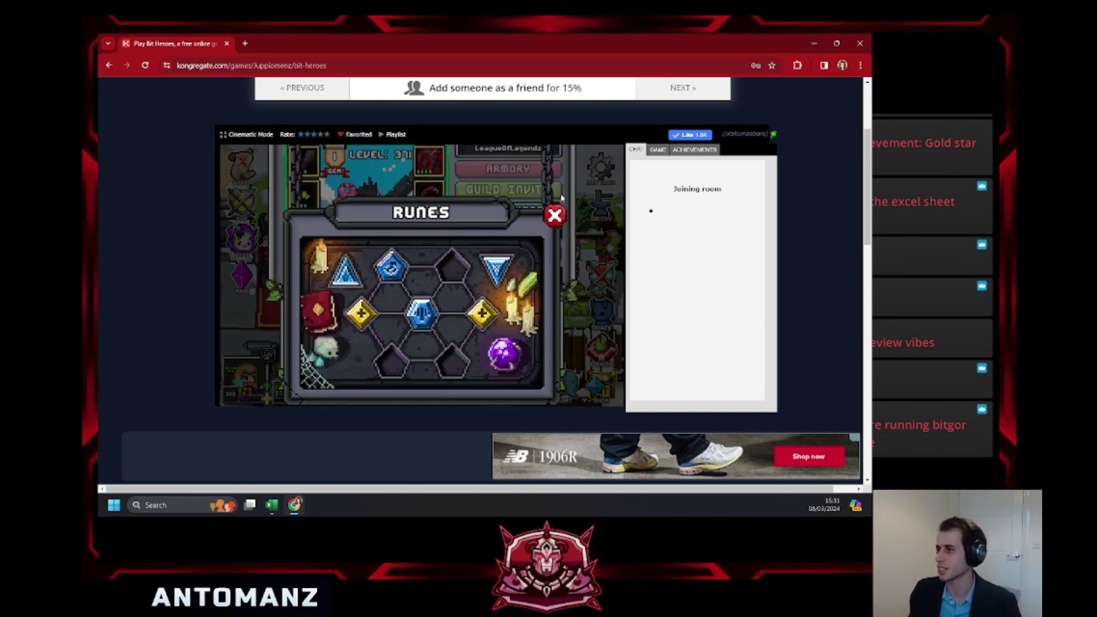
pyautogui.click(556, 188)
pyautogui.click(558, 207)
pyautogui.click(563, 181)
# View the runes of the first-ranked player on the Level leaderboard, and close the profile.
pyautogui.click(486, 234)
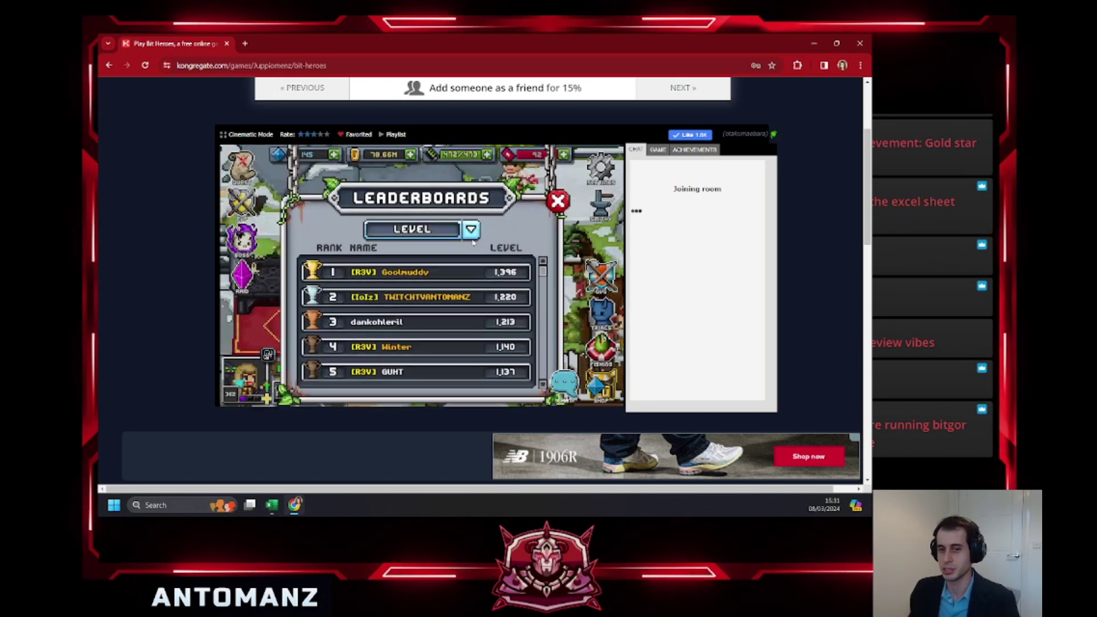
pyautogui.click(399, 251)
pyautogui.click(318, 378)
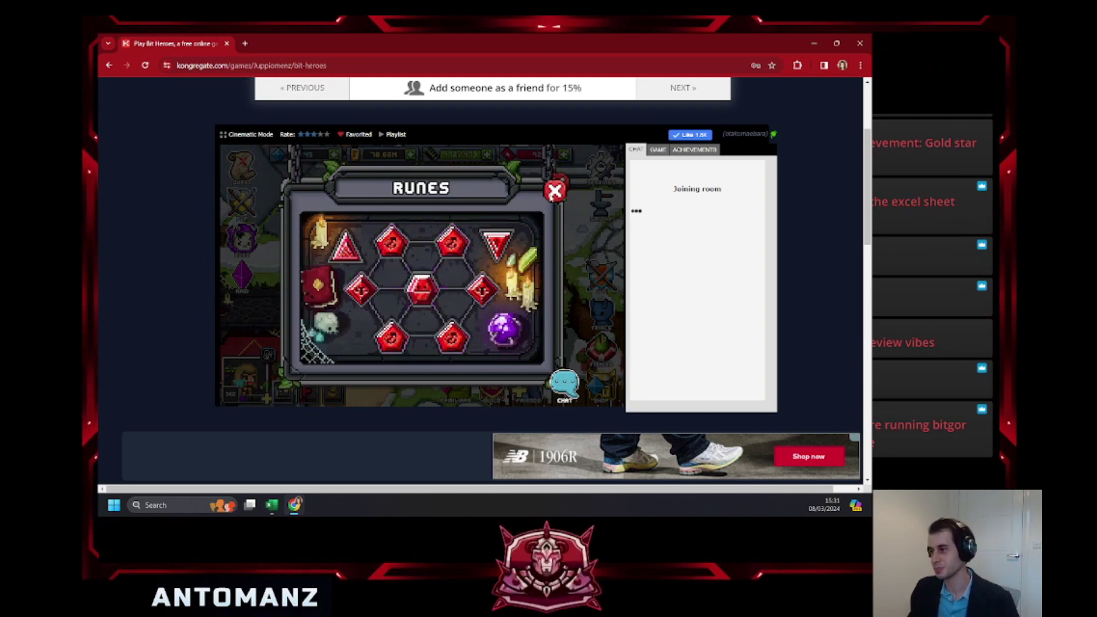
pyautogui.click(554, 191)
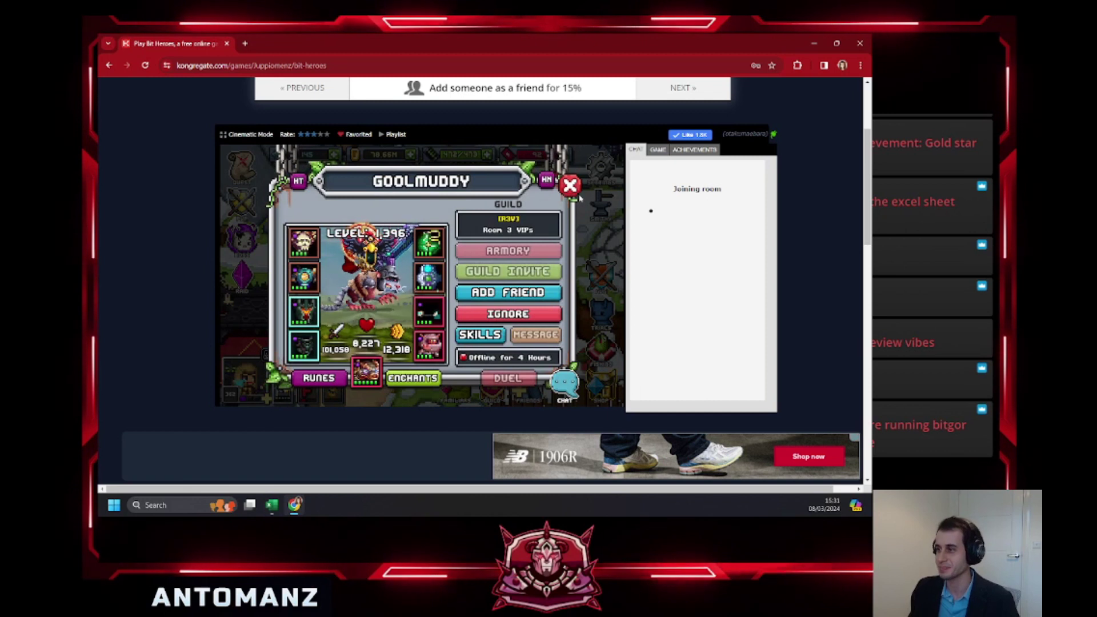
pyautogui.click(570, 186)
# Switch back to Excel and inspect the formulas in E12 and E13 that multiply yearly runs by the 140% rune values, leaving them unchanged.
pyautogui.hotkey('alt', 'Tab')
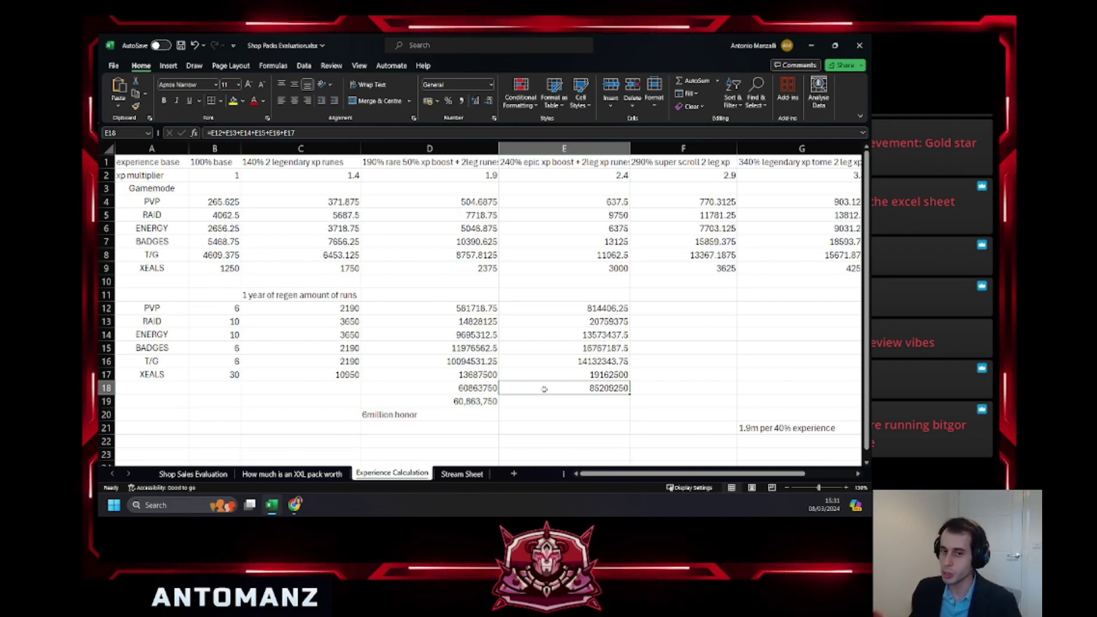
pyautogui.click(566, 309)
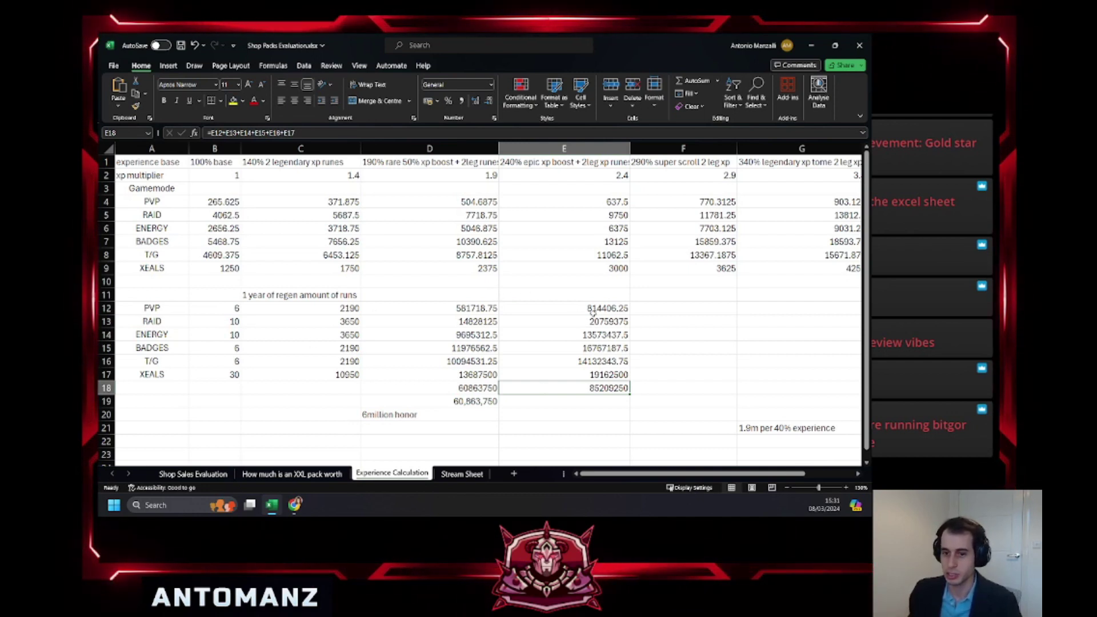
pyautogui.click(219, 132)
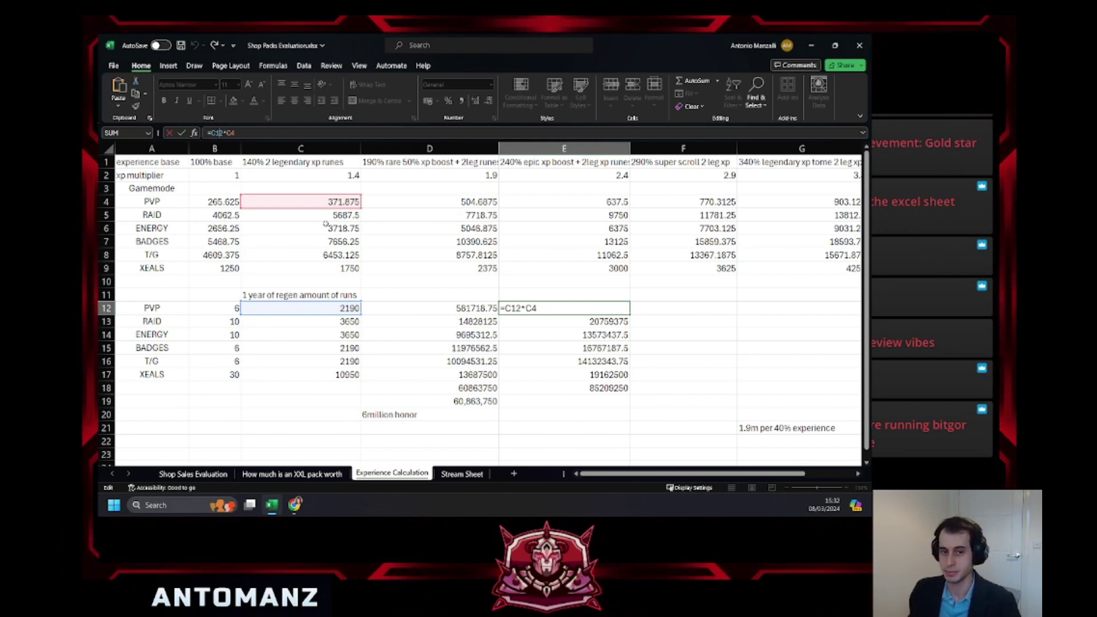
pyautogui.press('Return')
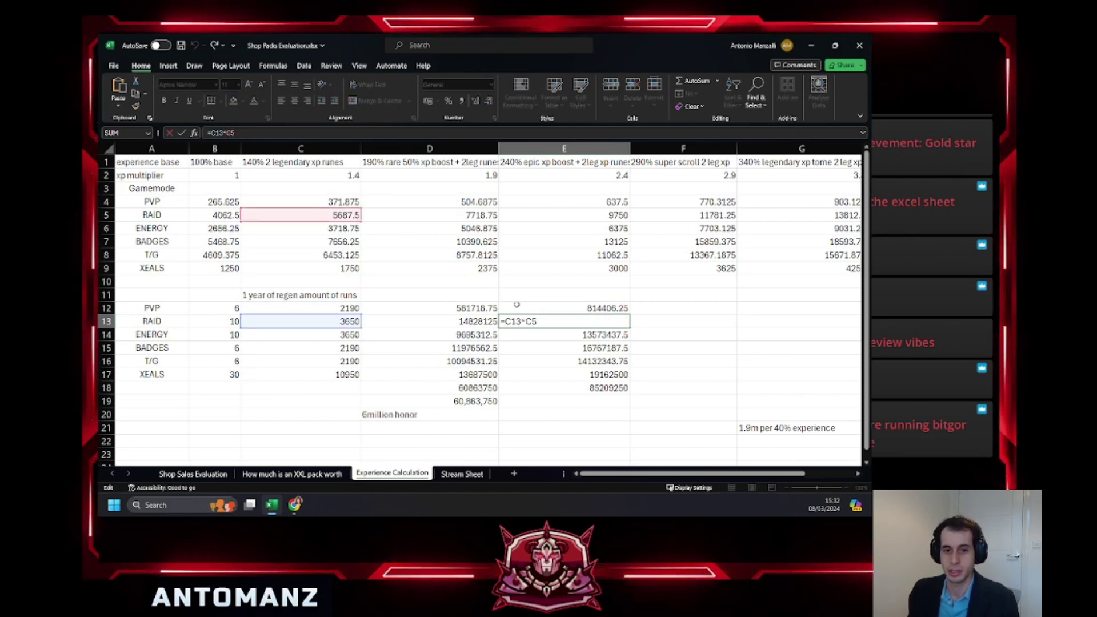
pyautogui.press('Escape')
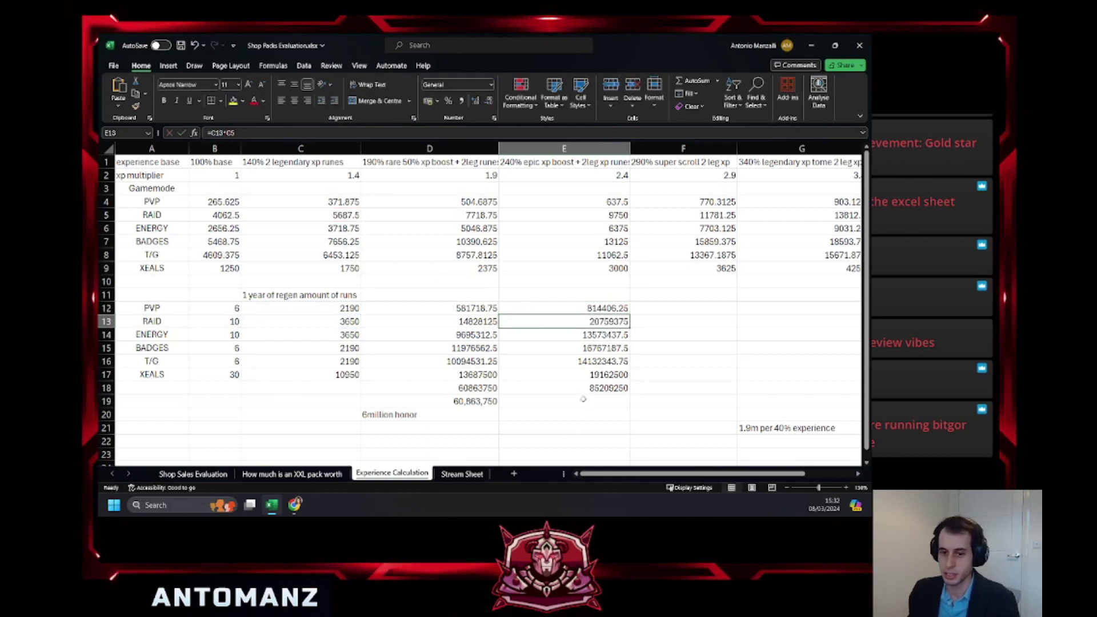
# Enter the comma-separated 240% column total 85,209,250 in cell E19.
pyautogui.click(582, 399)
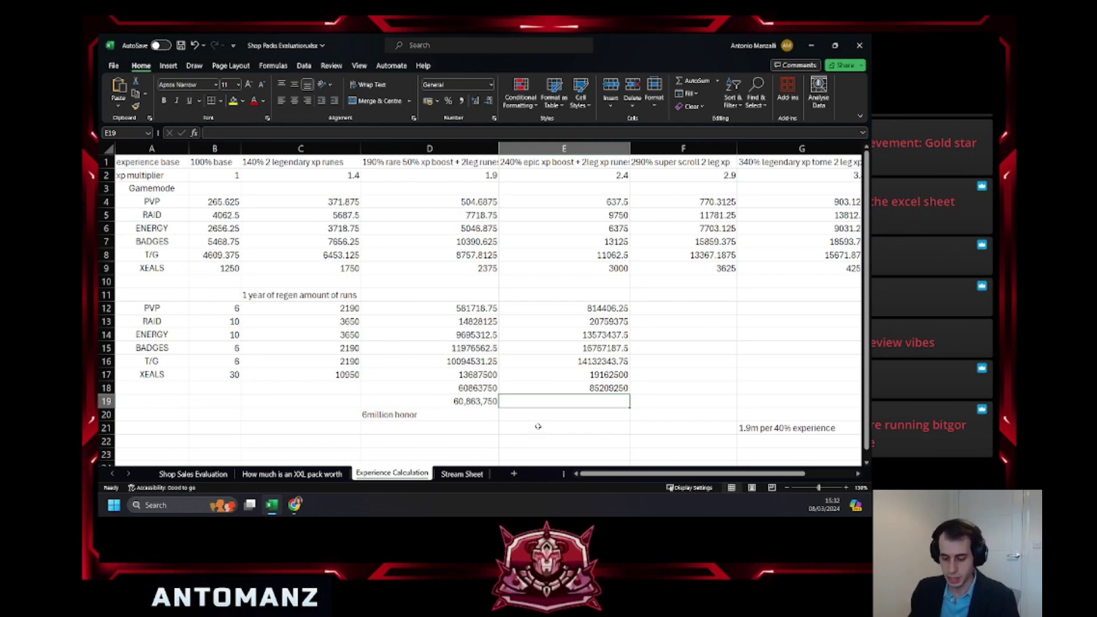
pyautogui.write('85')
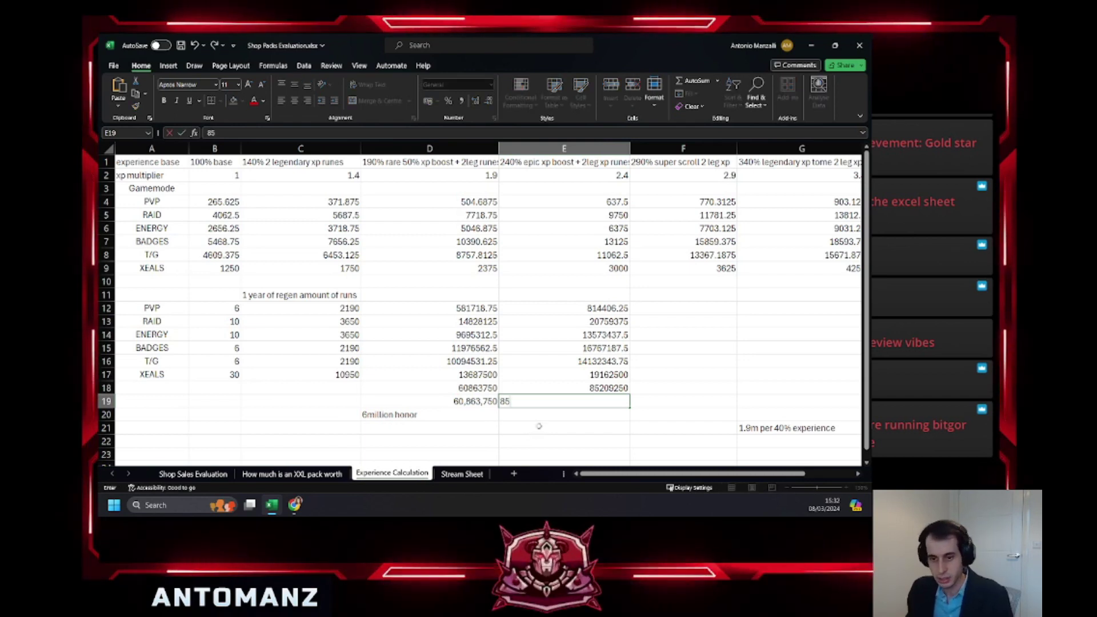
pyautogui.write(',209,250')
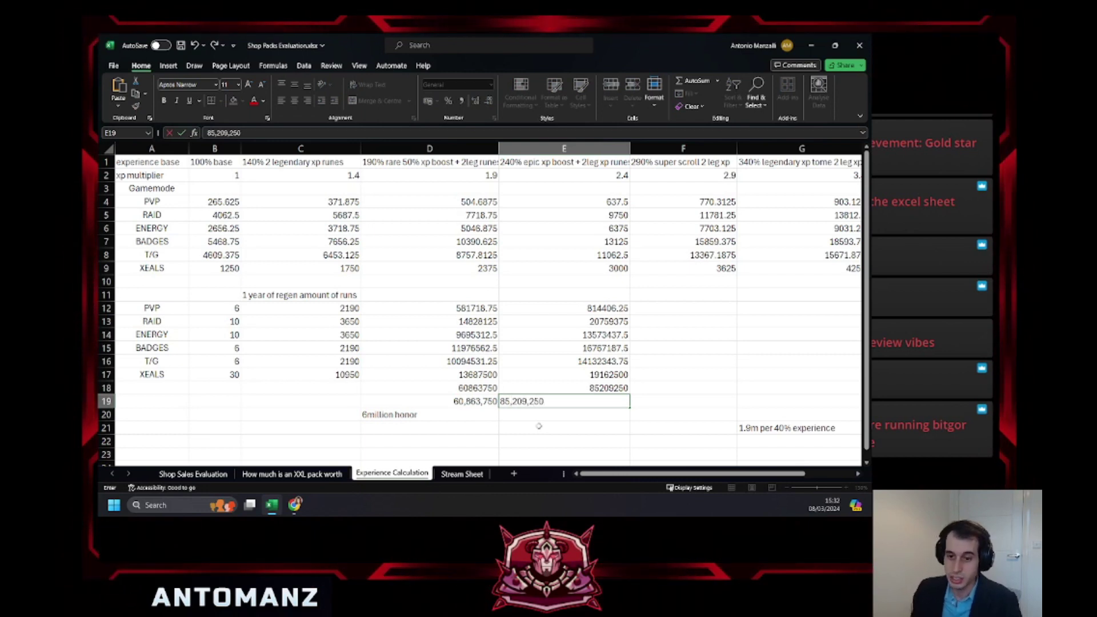
pyautogui.press('Return')
pyautogui.press('Left')
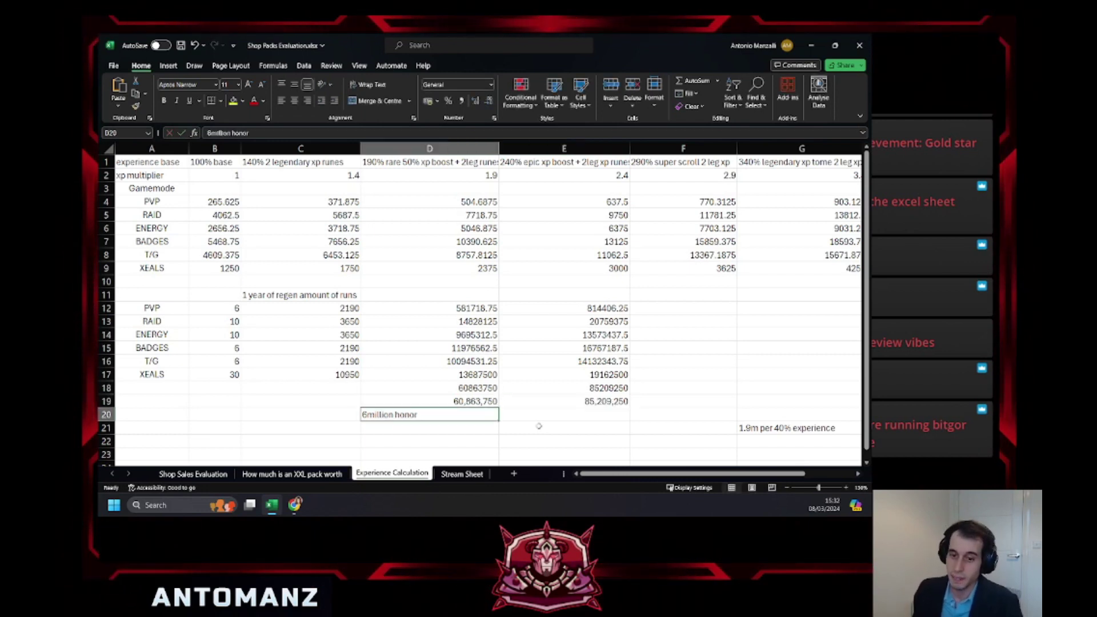
pyautogui.press('Right')
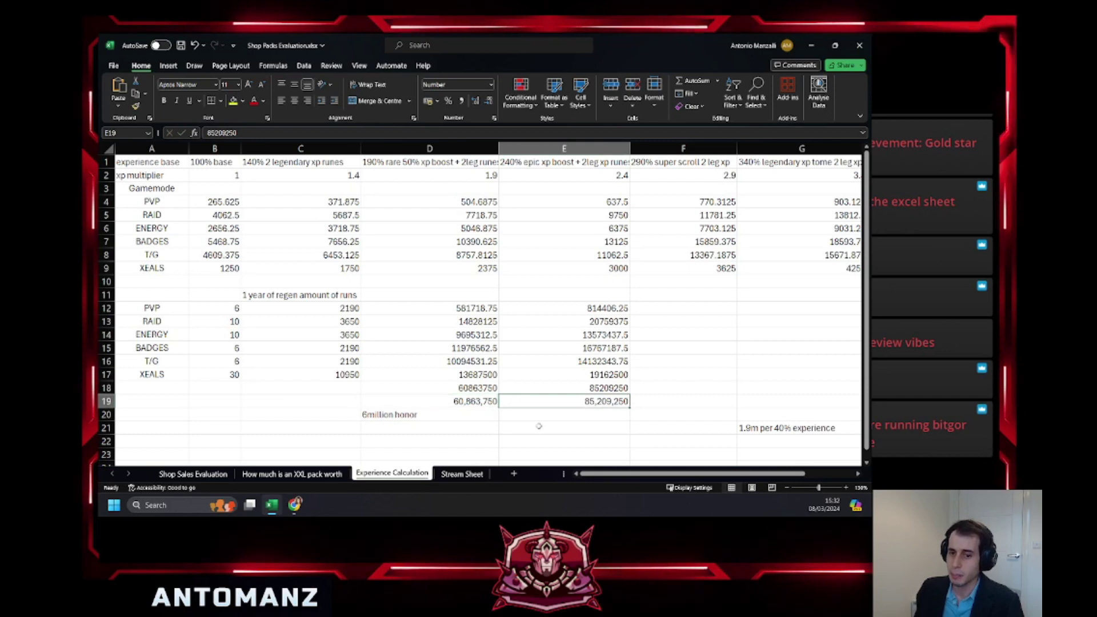
# Enter the note "8.5m honor" in cell E20, below the comma-separated total.
pyautogui.click(543, 417)
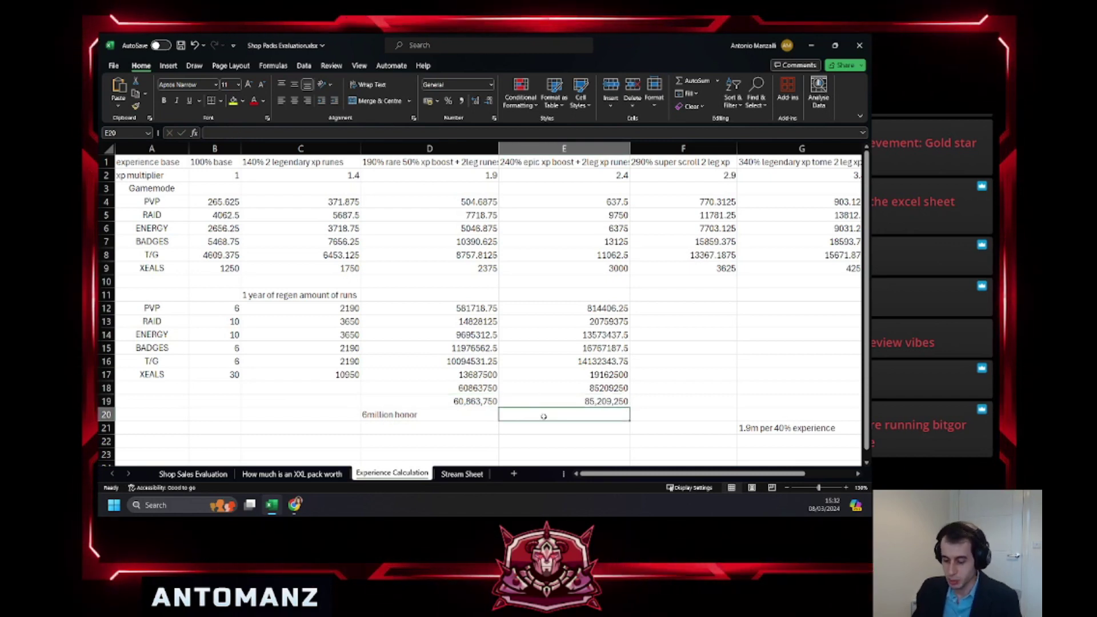
pyautogui.write('8.')
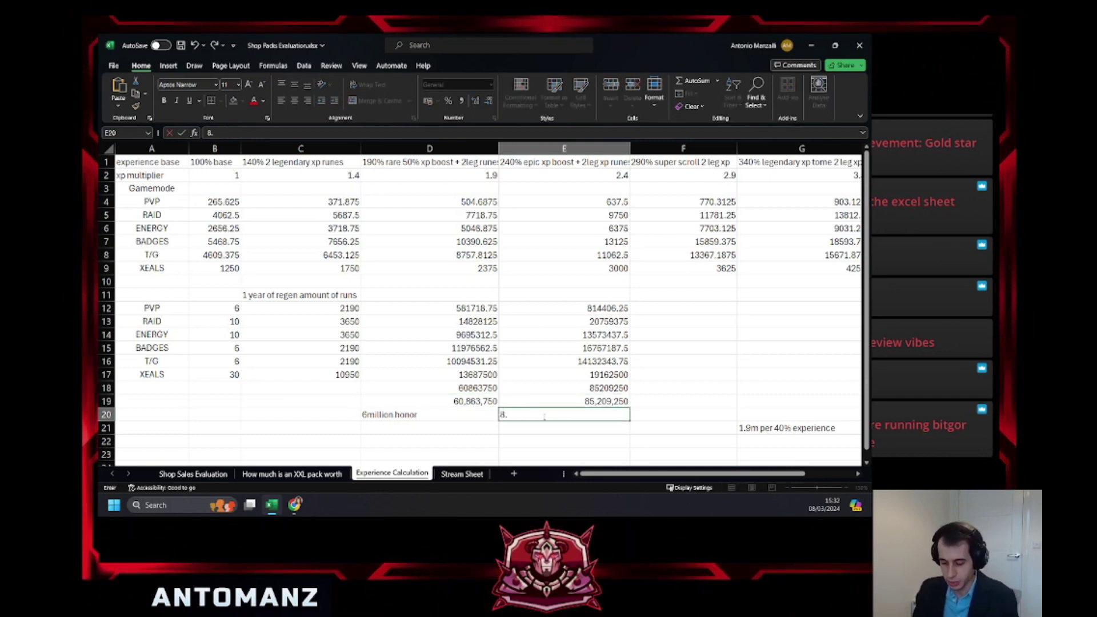
pyautogui.write('5m honor')
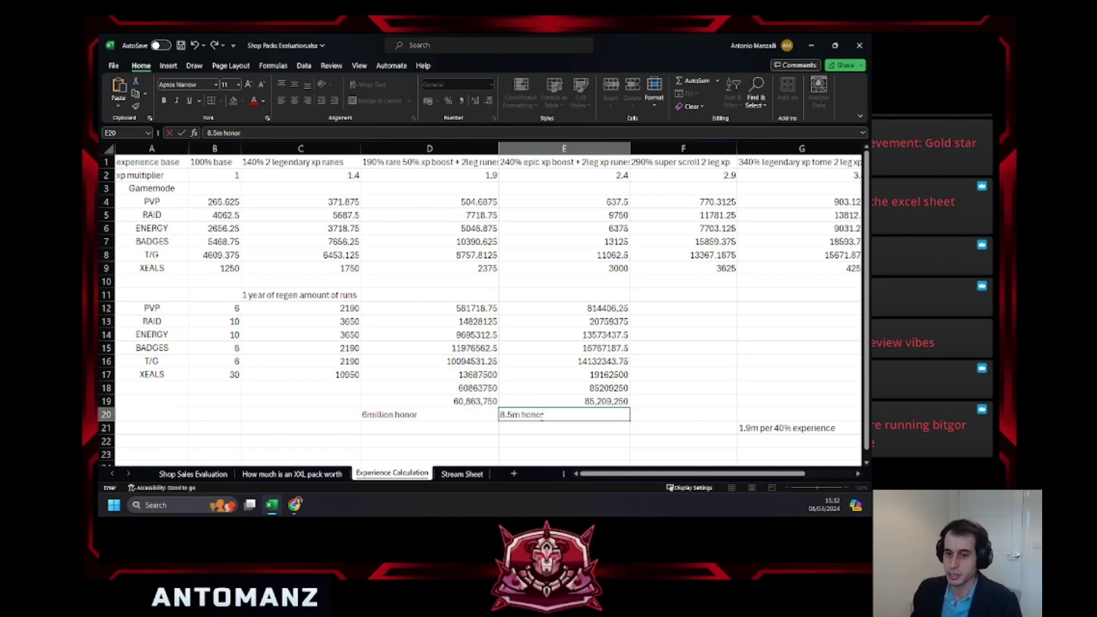
pyautogui.press('Return')
pyautogui.press('Return')
# Replace the note in cell G21 with "2.5million honor".
pyautogui.click(754, 428)
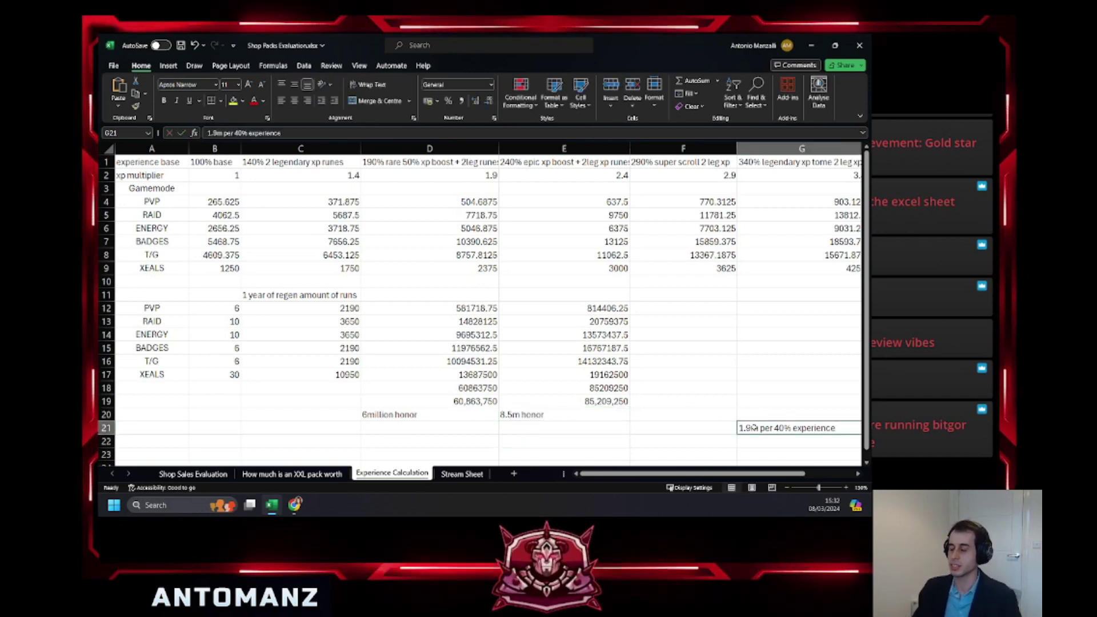
pyautogui.write('2.5million honor')
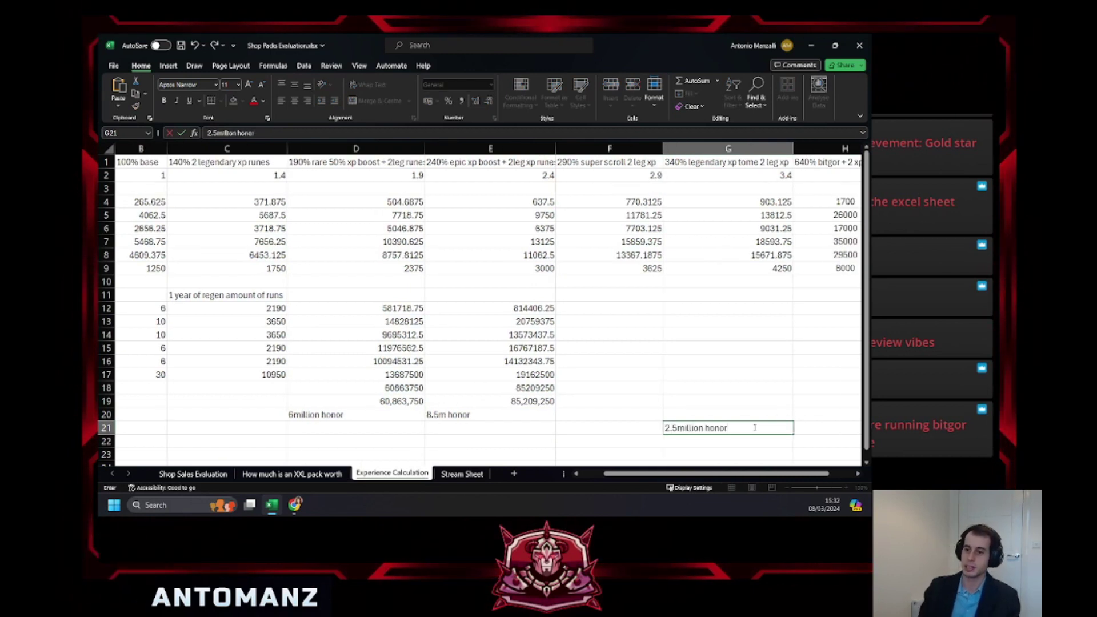
pyautogui.click(741, 400)
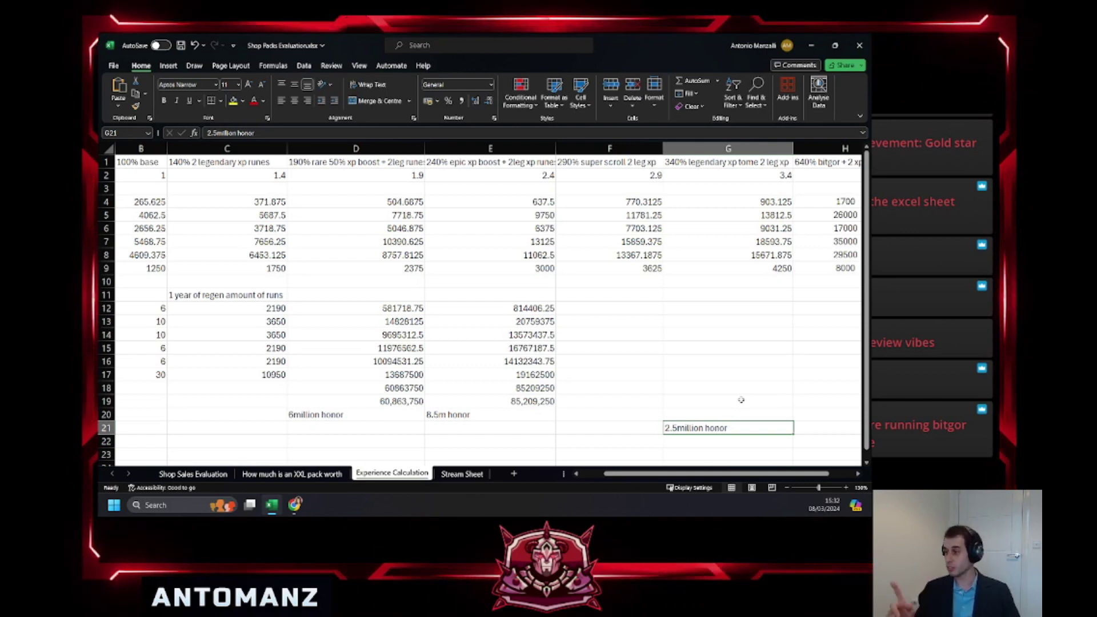
pyautogui.click(465, 413)
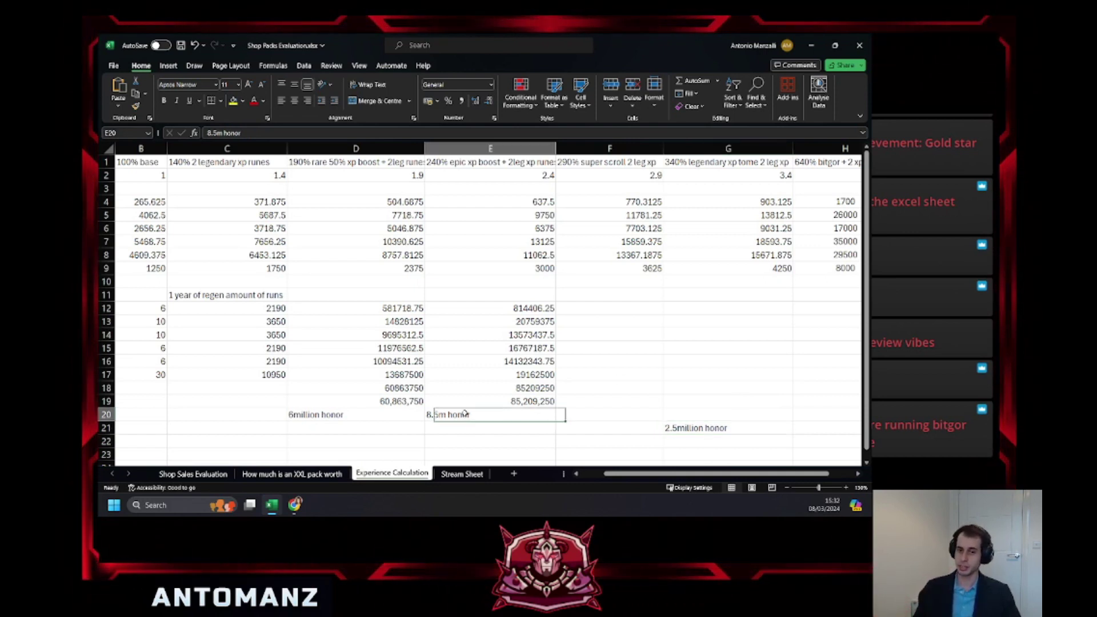
pyautogui.click(384, 417)
pyautogui.click(455, 412)
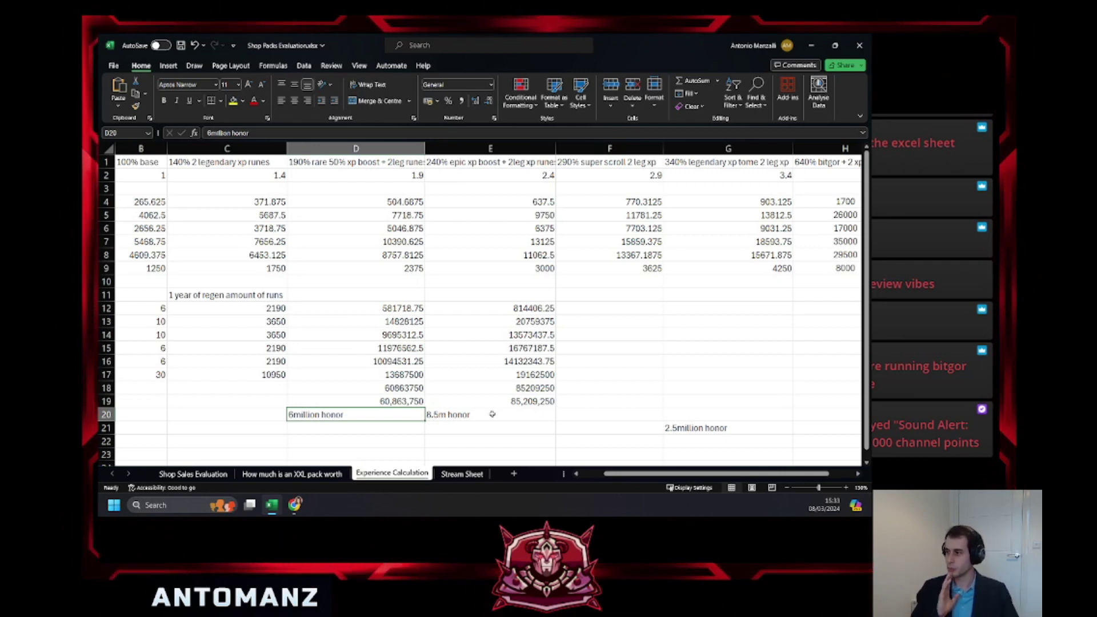
pyautogui.press('Up')
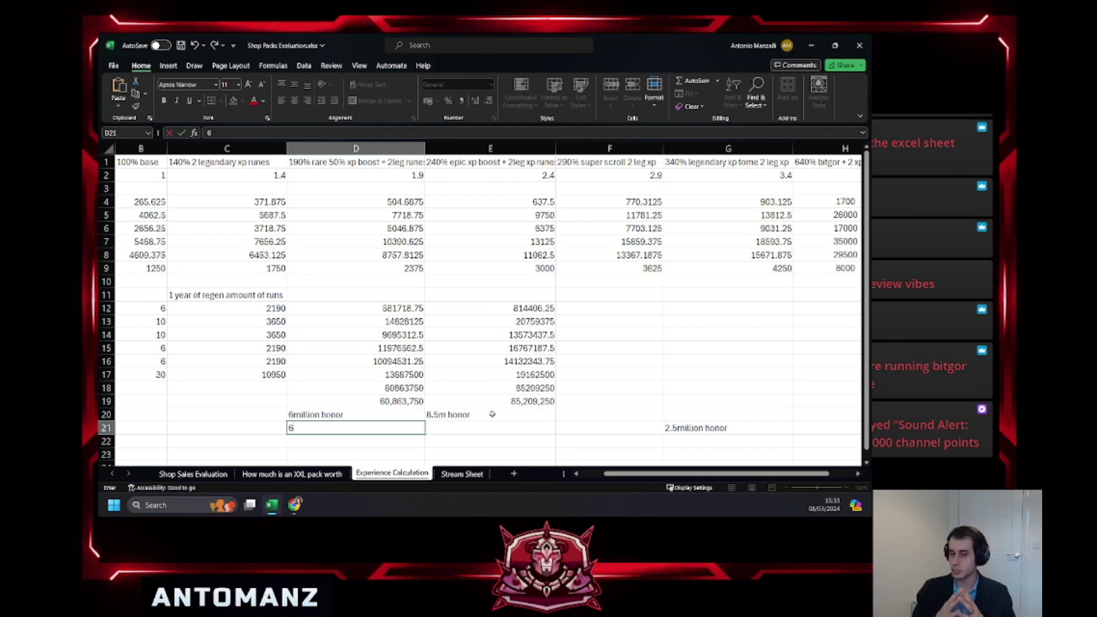
pyautogui.press('BackSpace')
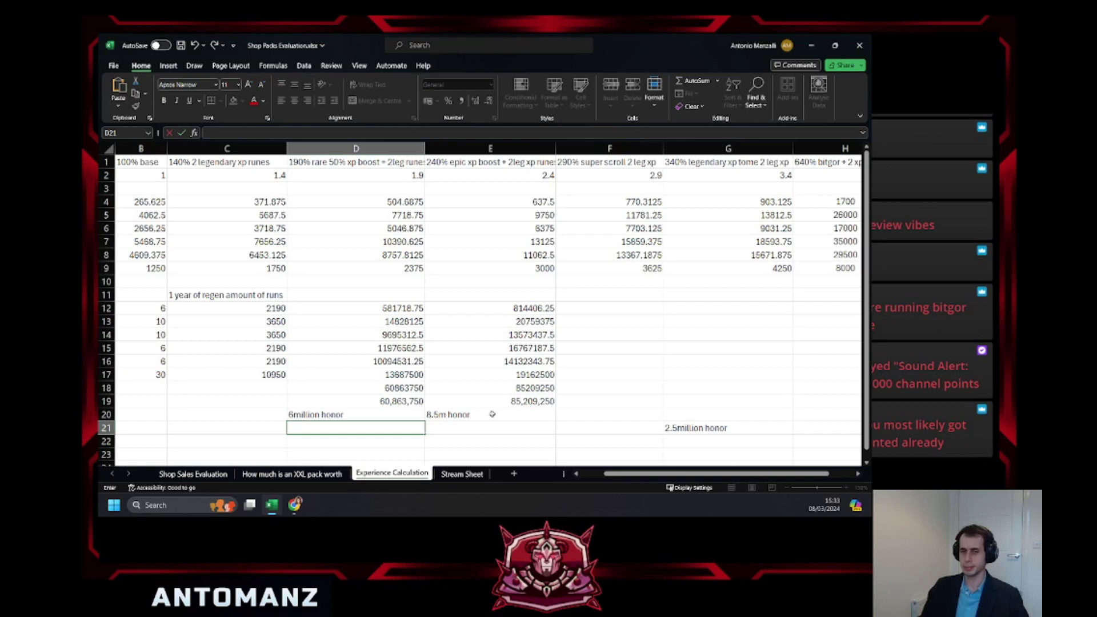
pyautogui.press('Up')
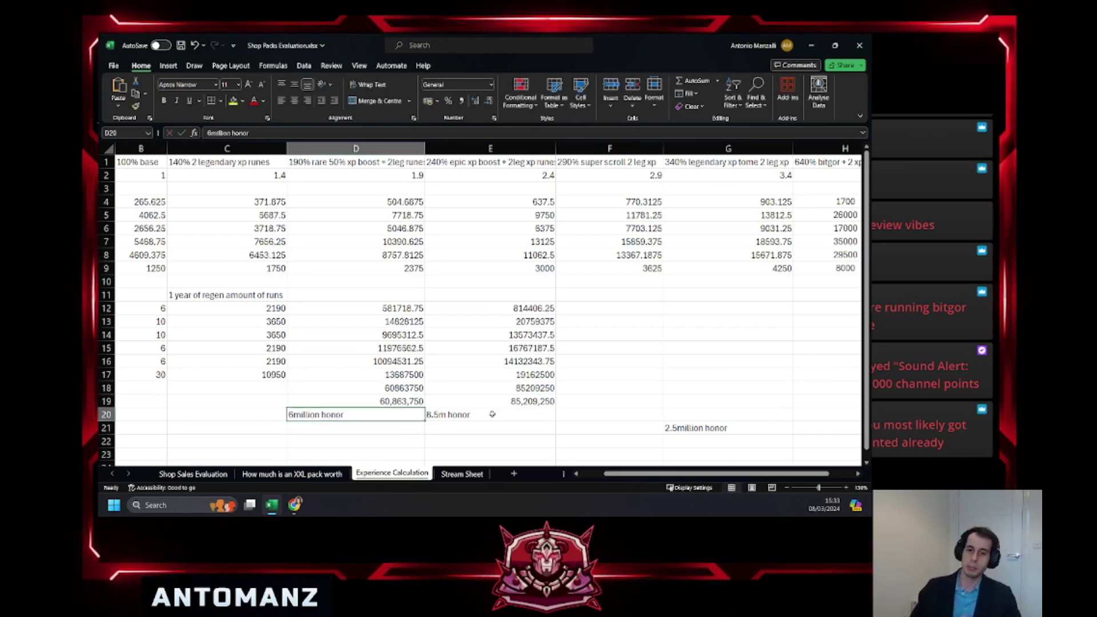
pyautogui.click(492, 414)
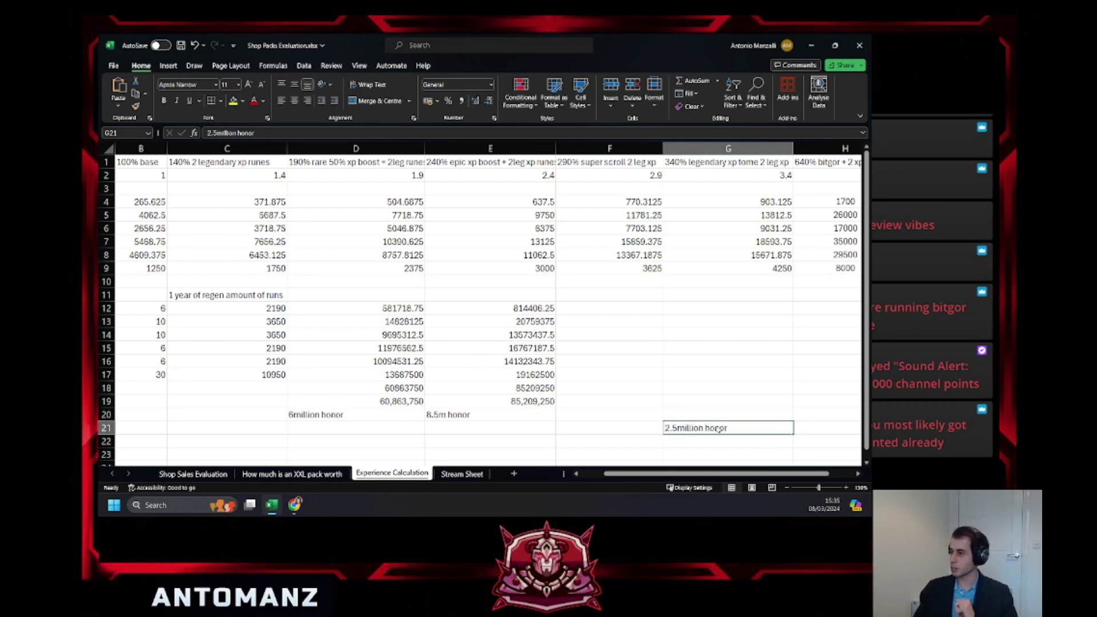
# Calculate the honor difference divided by 3000 in cell F22 with the formula =2500000/3000.
pyautogui.scroll(-1, 584, 403)
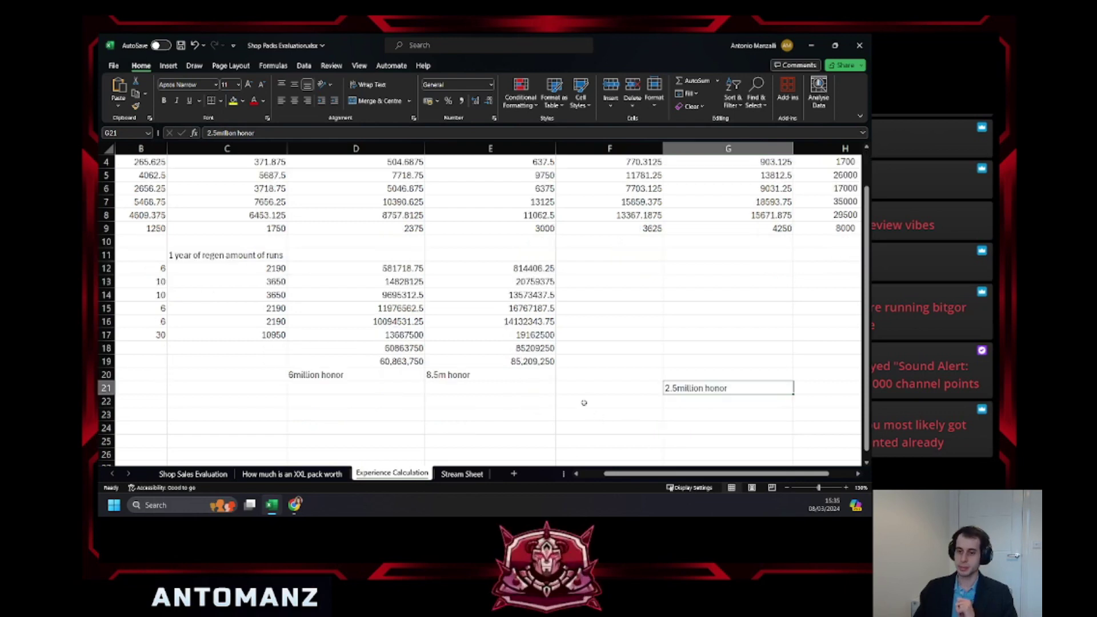
pyautogui.write('2')
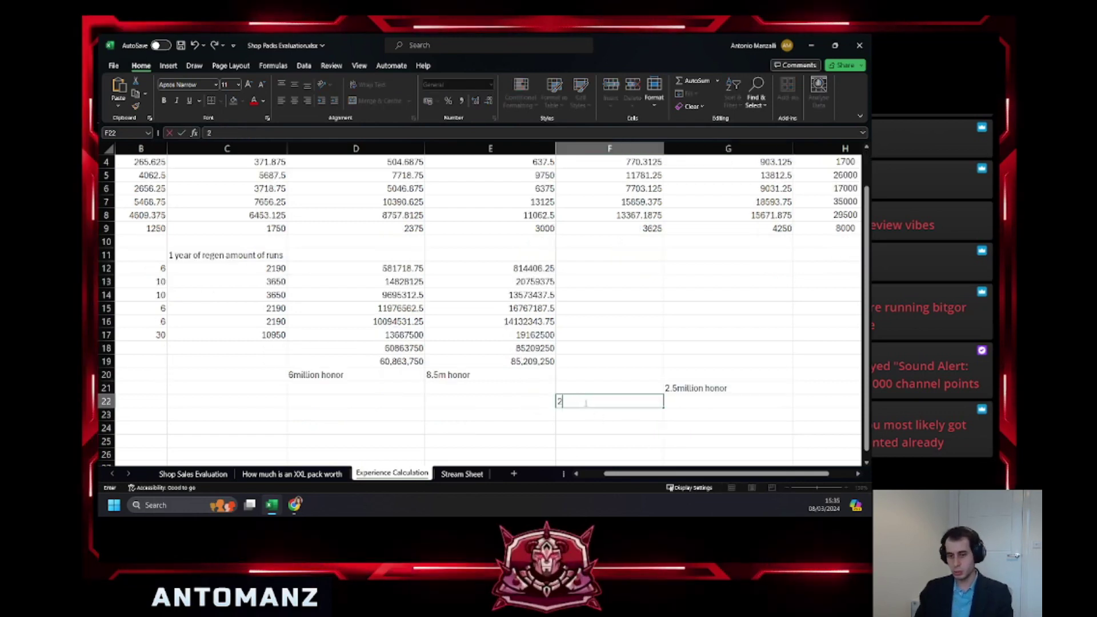
pyautogui.write('500000')
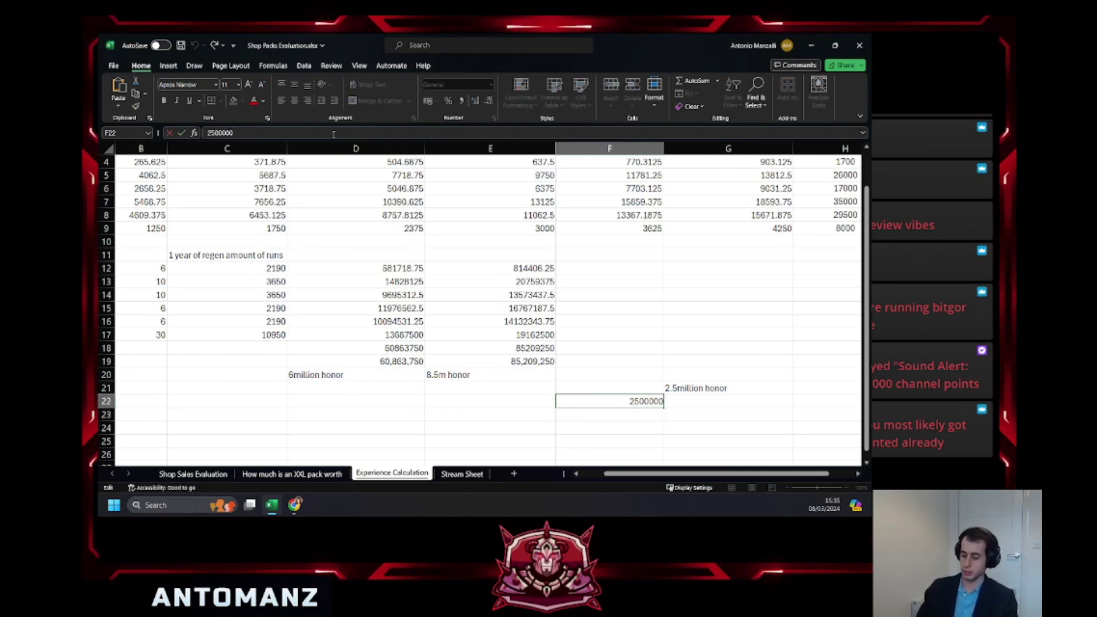
pyautogui.write('/3000')
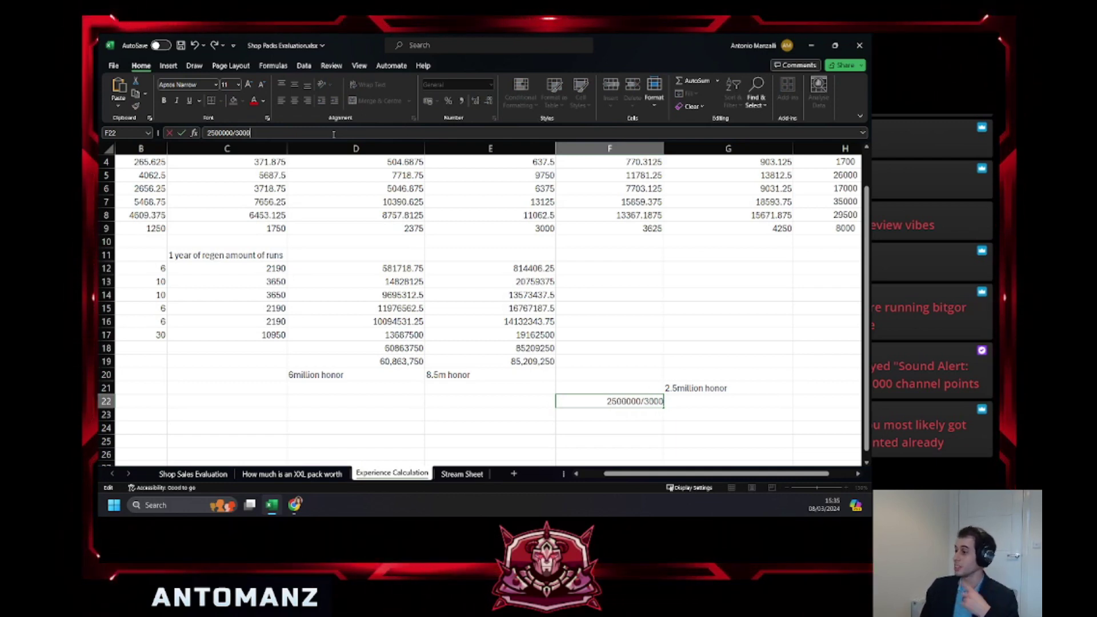
pyautogui.press('Return')
pyautogui.press('Return')
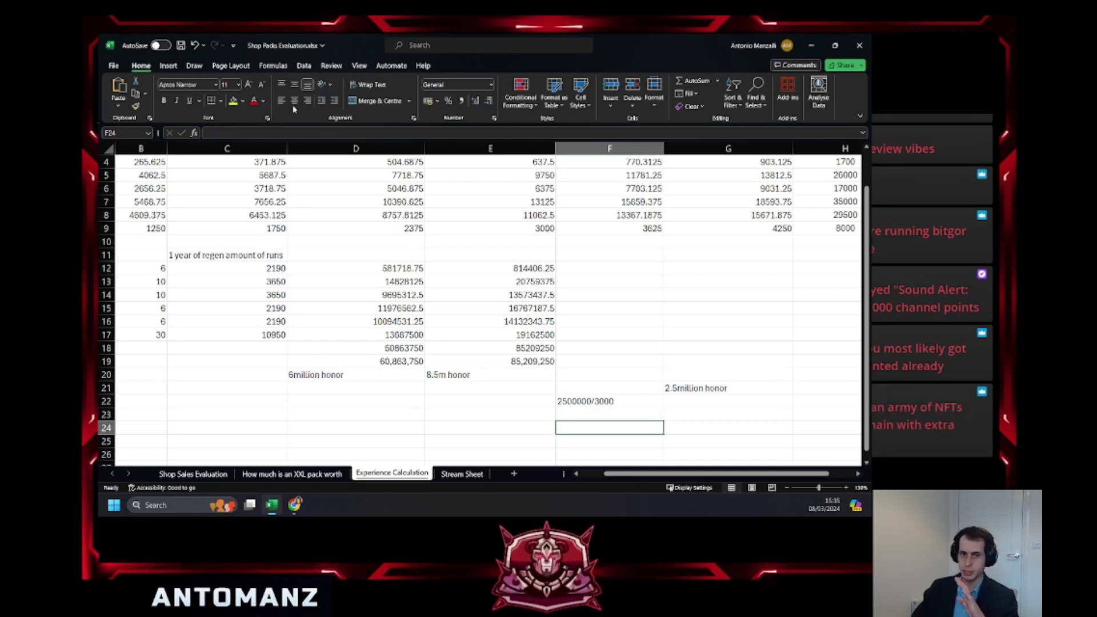
pyautogui.press('Up')
pyautogui.press('Up')
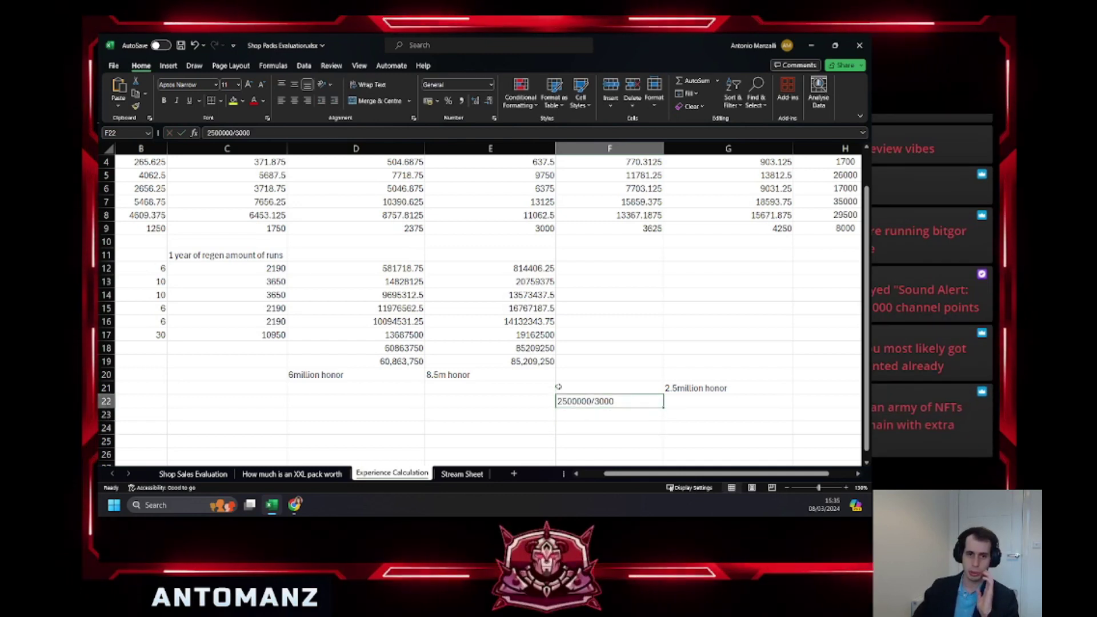
pyautogui.click(217, 135)
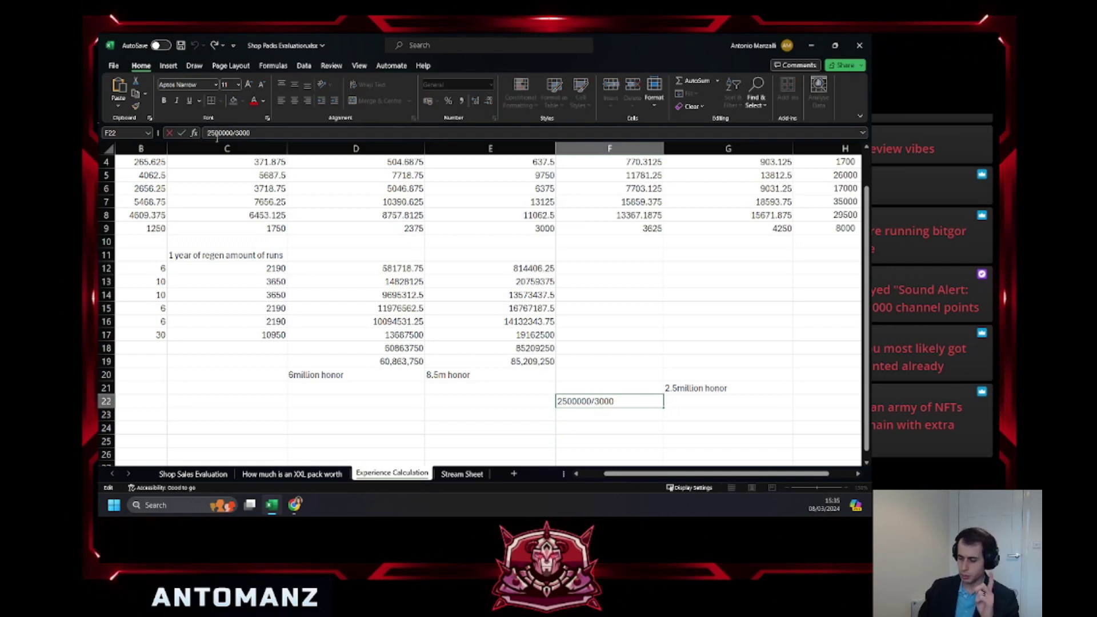
pyautogui.press('Return')
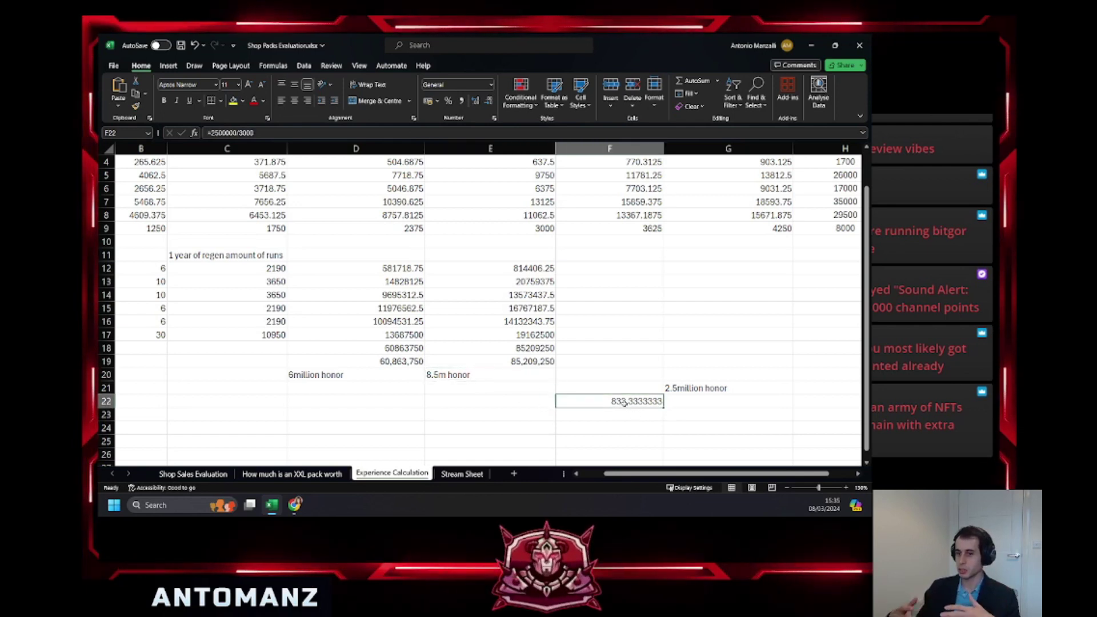
pyautogui.click(334, 375)
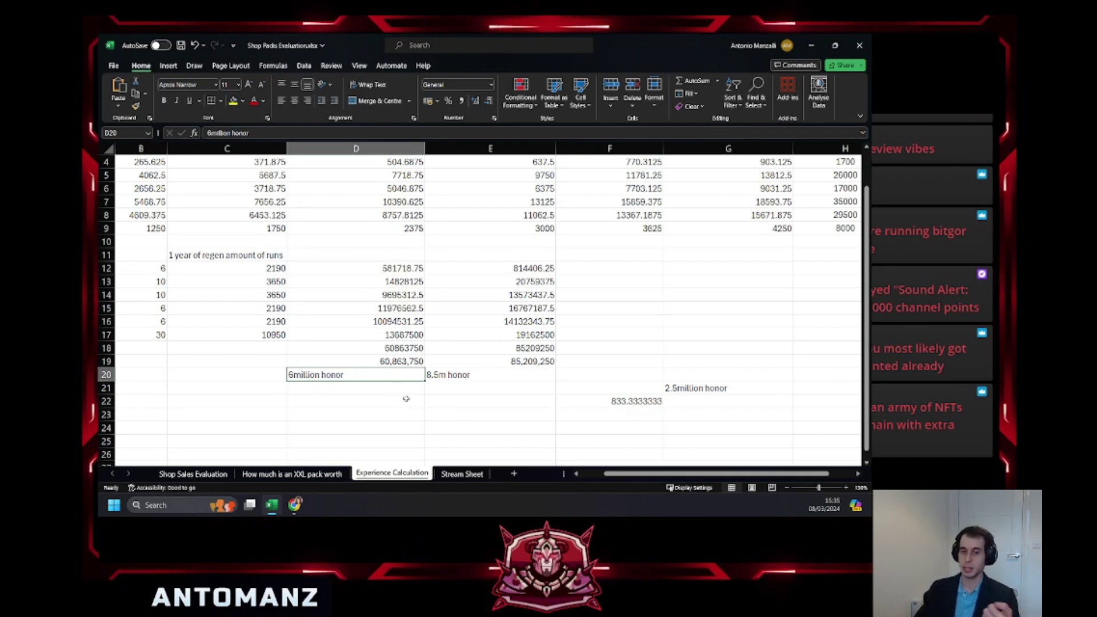
pyautogui.click(634, 401)
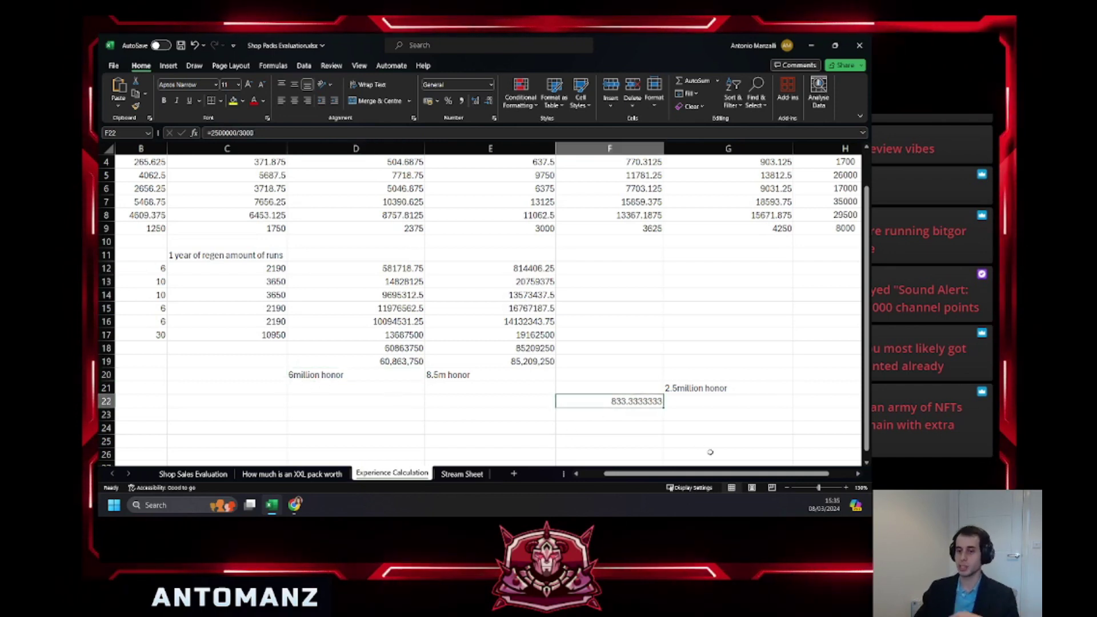
pyautogui.click(631, 416)
pyautogui.click(651, 429)
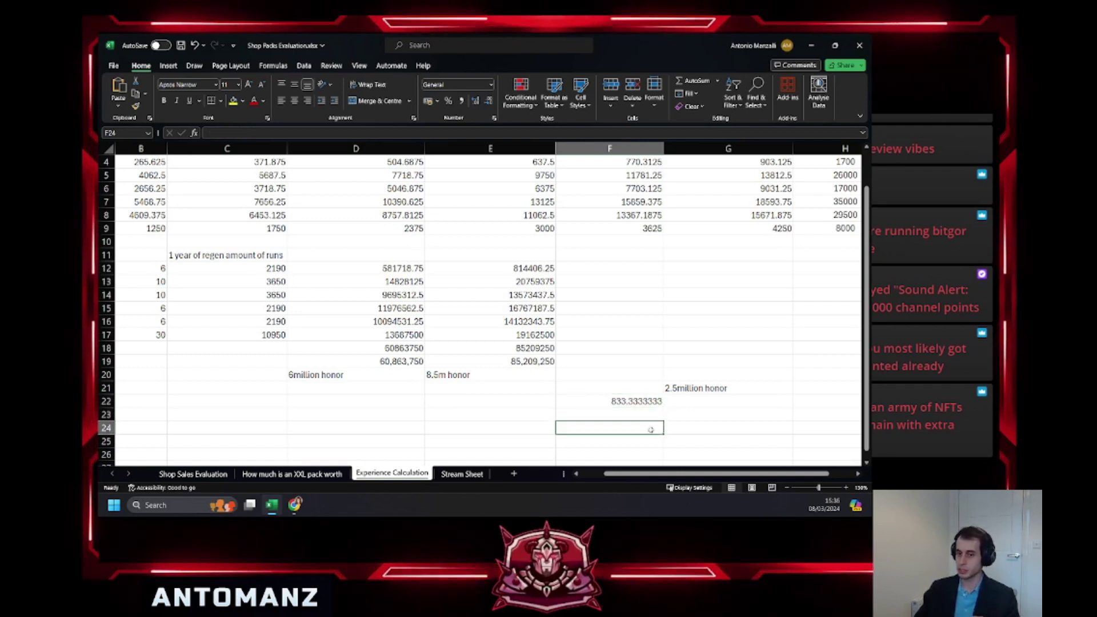
pyautogui.press('Down')
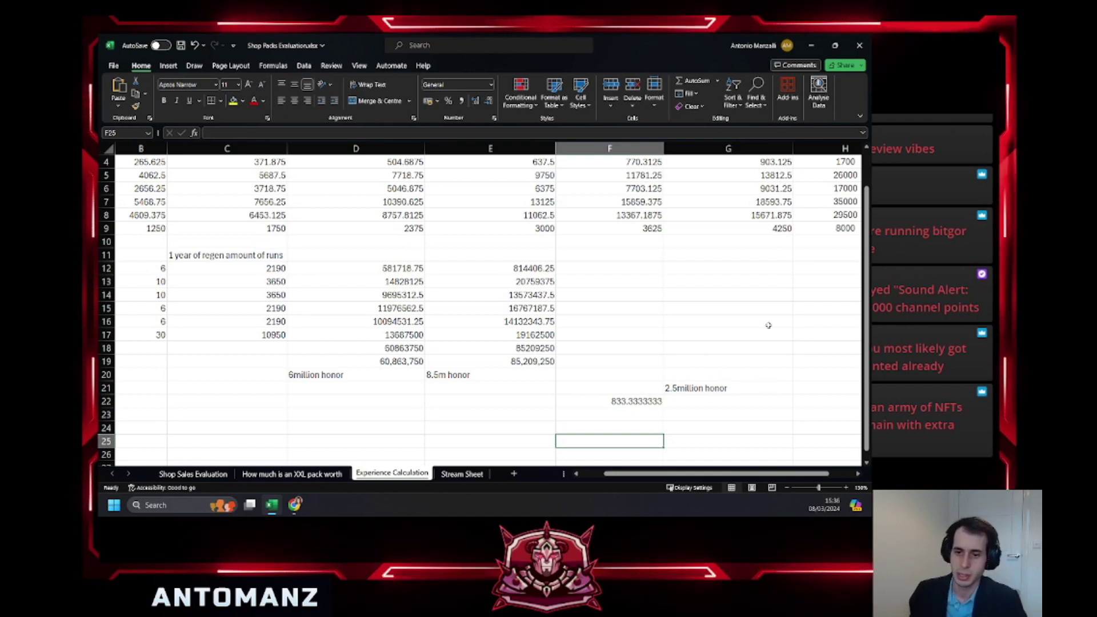
# Extend the formula in cell F22 to =(2500000/3000)/365 to get the per-day figure.
pyautogui.press('Up')
pyautogui.press('Up')
pyautogui.press('Up')
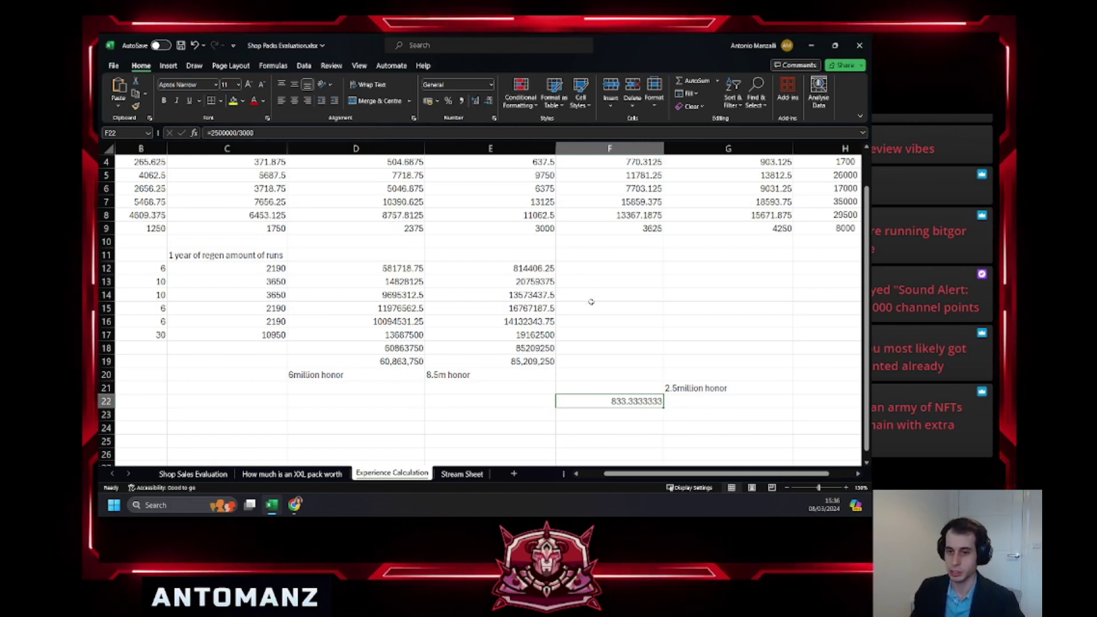
pyautogui.click(430, 134)
pyautogui.write(')')
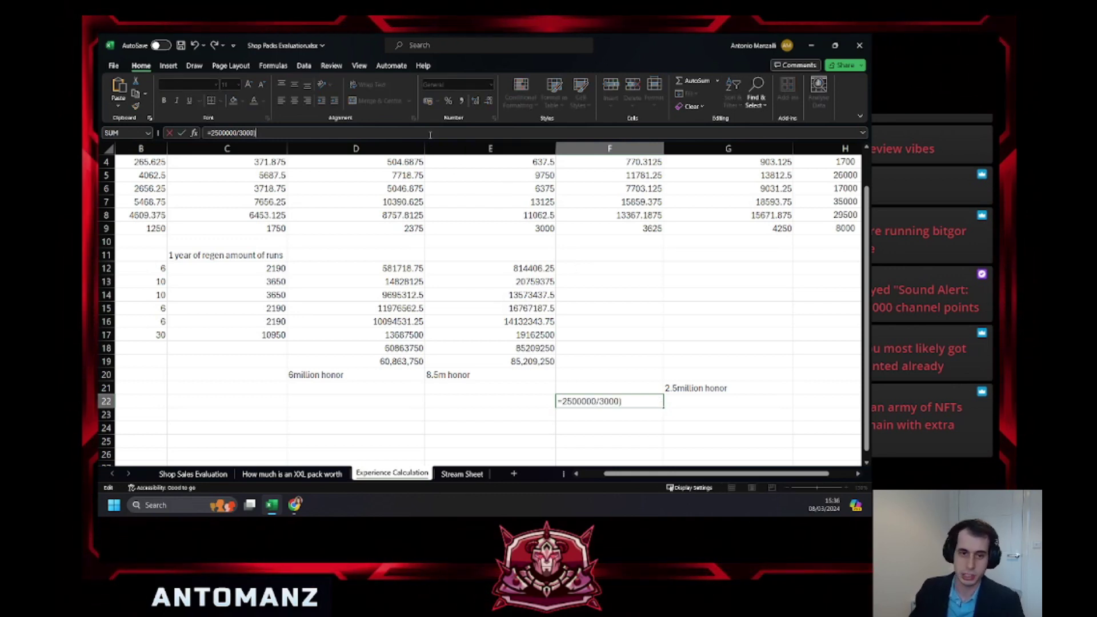
pyautogui.click(282, 133)
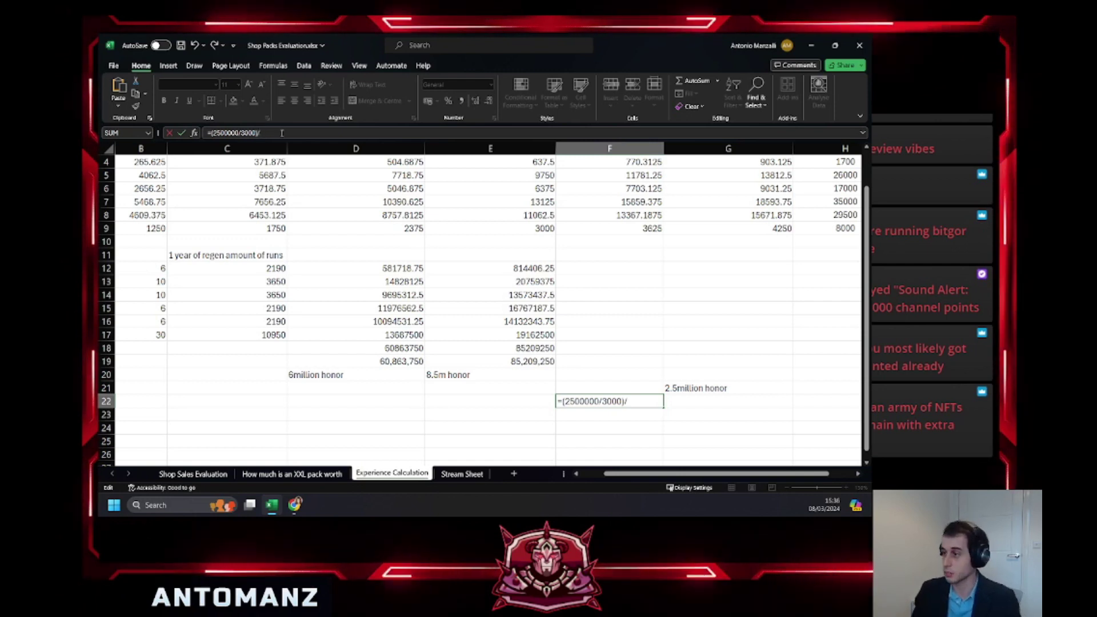
pyautogui.write('/')
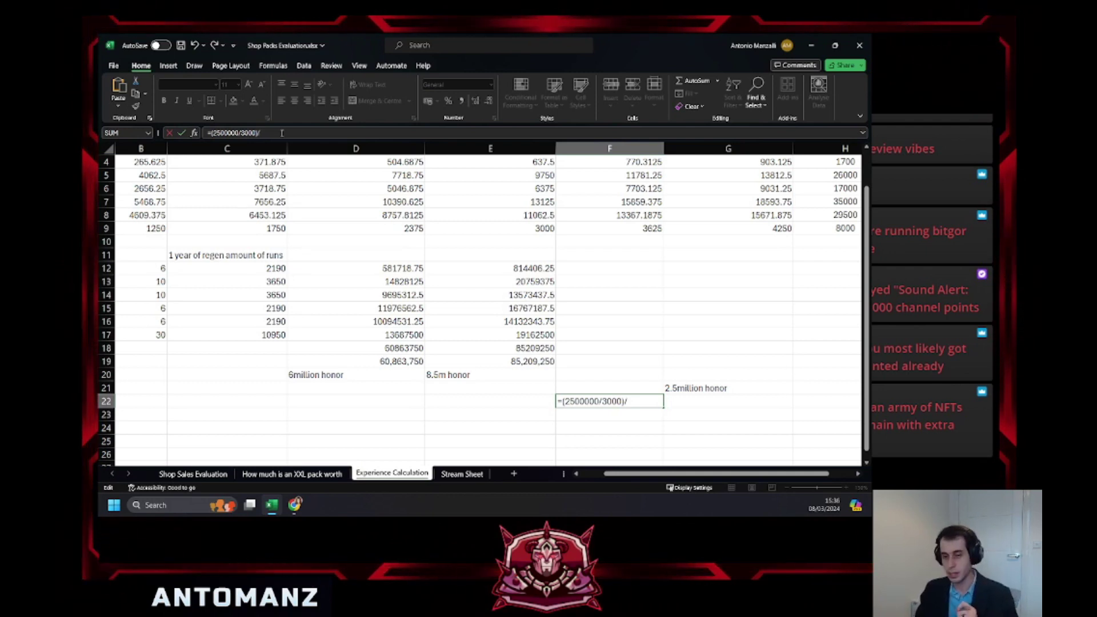
pyautogui.write('365')
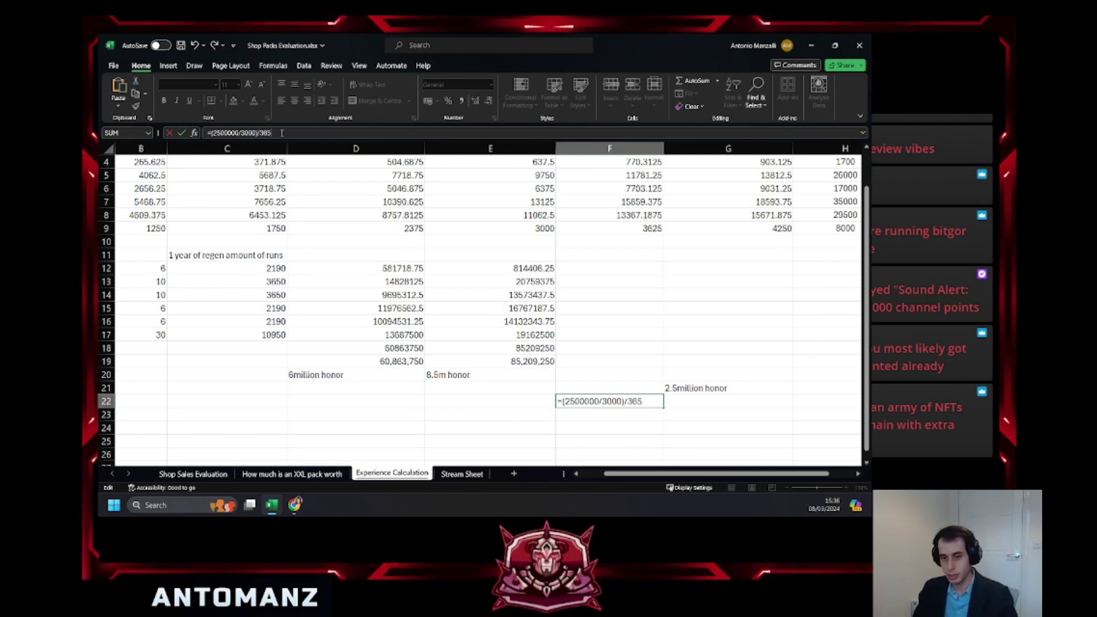
pyautogui.press('Return')
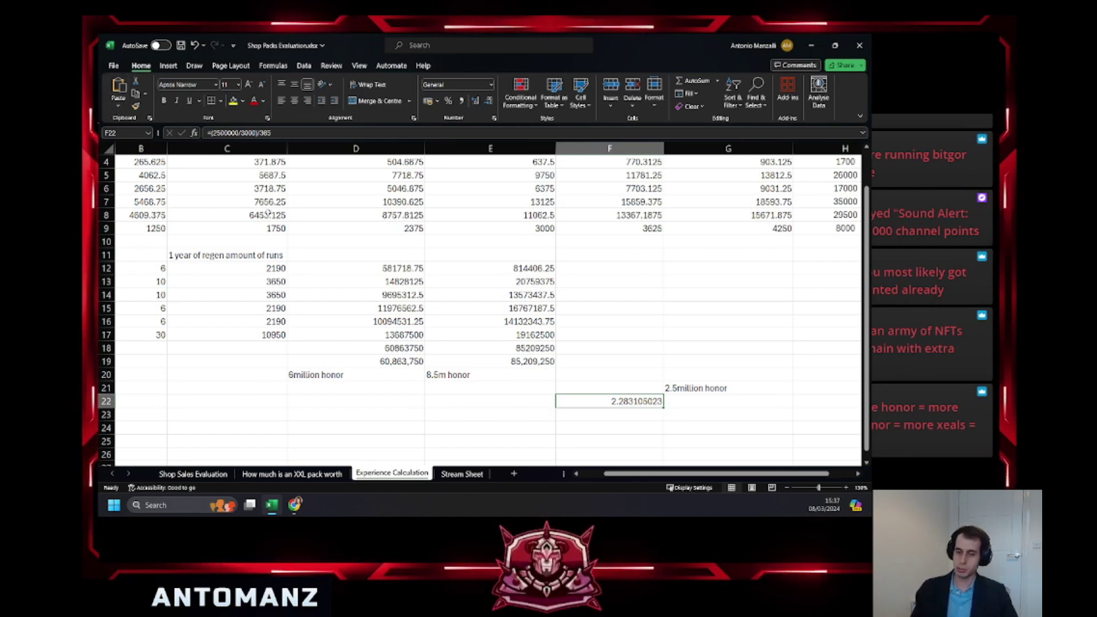
# Switch to the Bit Heroes game in Chrome, close the leaderboards, walk the character around and return to the Excel sheet.
pyautogui.moveTo(294, 504)
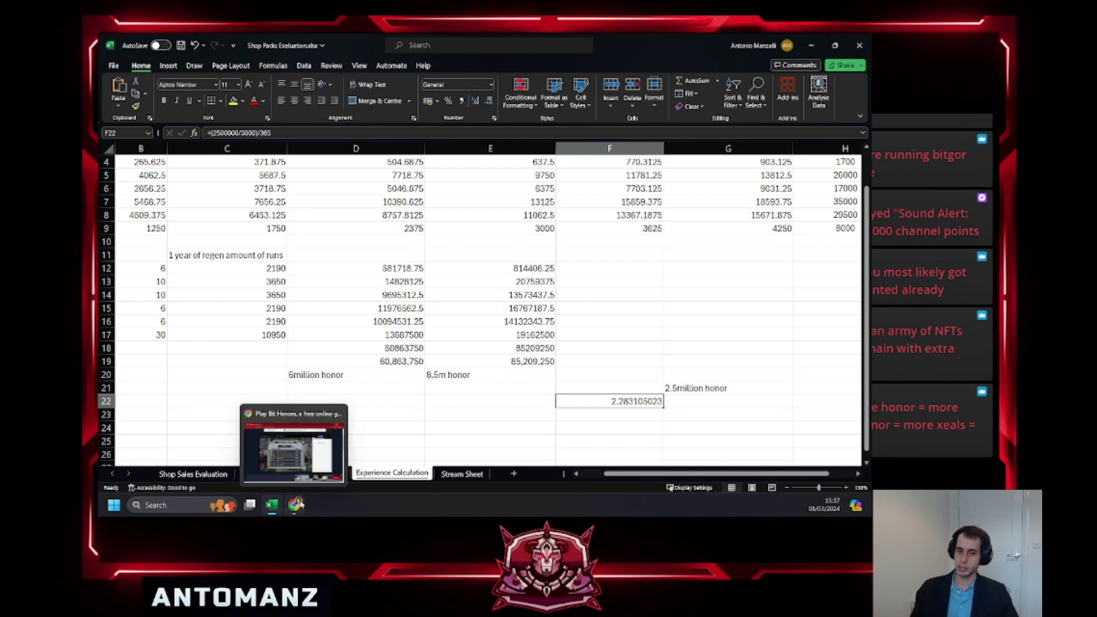
pyautogui.click(293, 420)
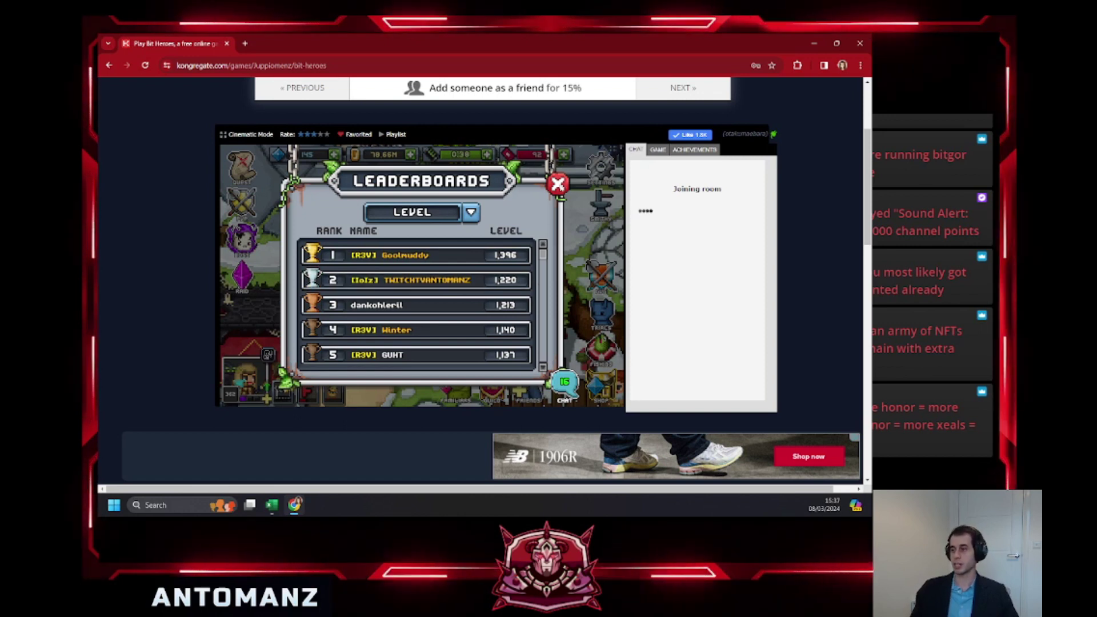
pyautogui.press('Escape')
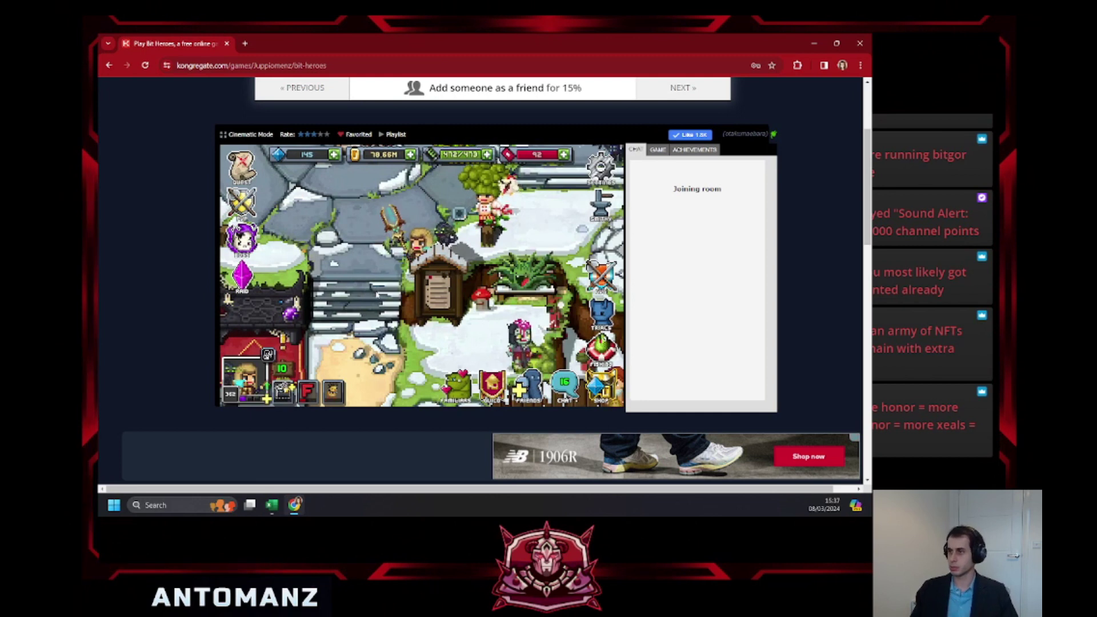
pyautogui.press('Up')
pyautogui.press('Left')
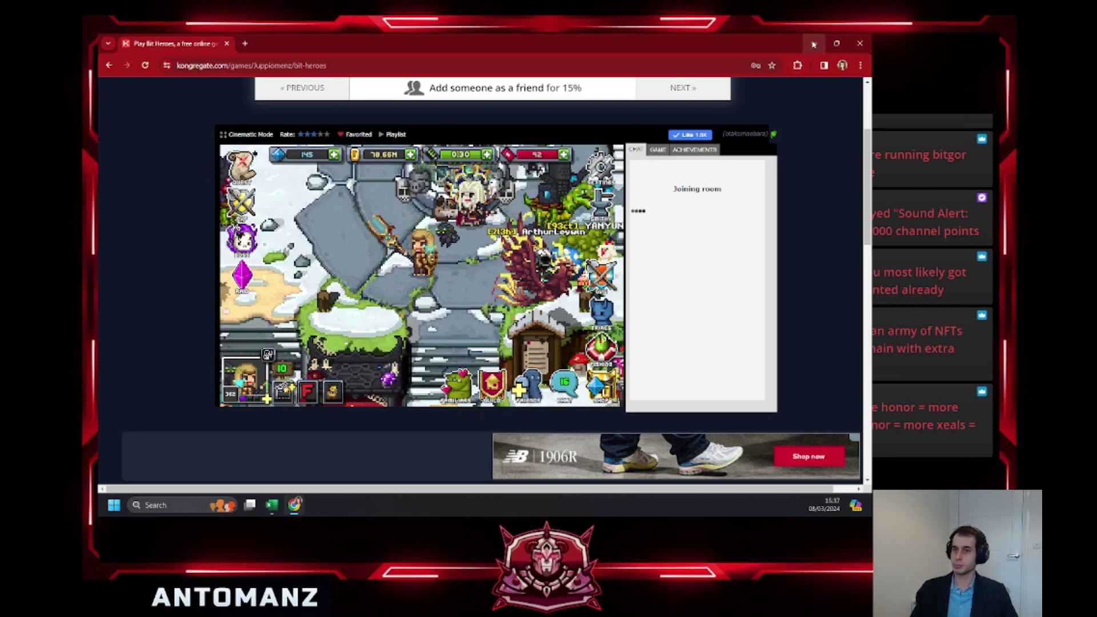
pyautogui.hotkey('alt', 'Tab')
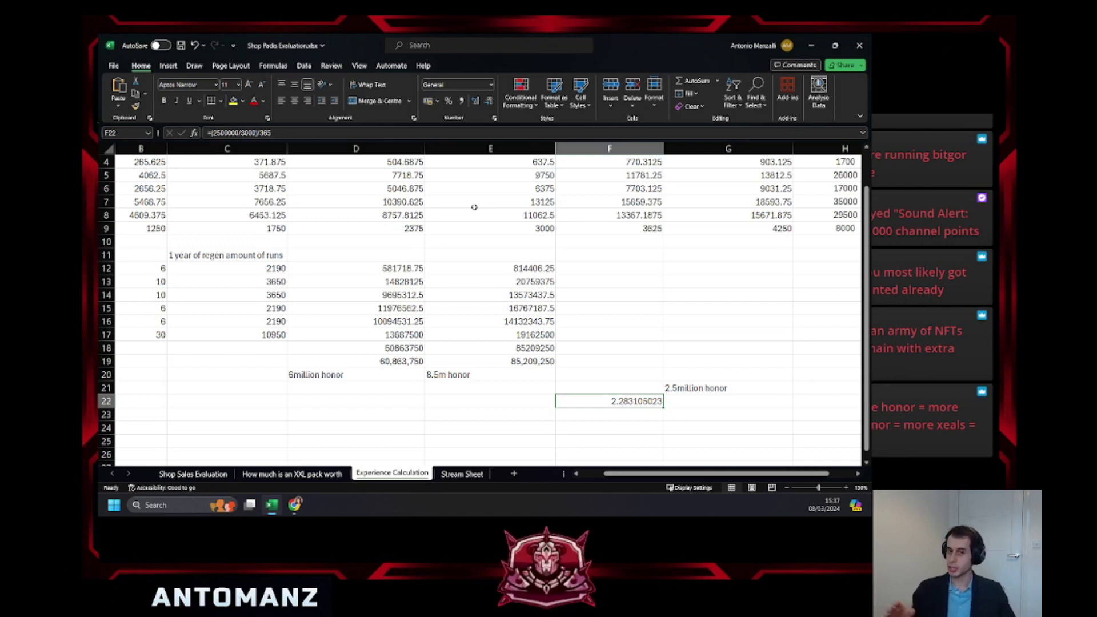
# Examine column C of the experience sheet from the notes rows up to the multiplier for 2 legendary xp runes.
pyautogui.press('Left')
pyautogui.press('Left')
pyautogui.press('Left')
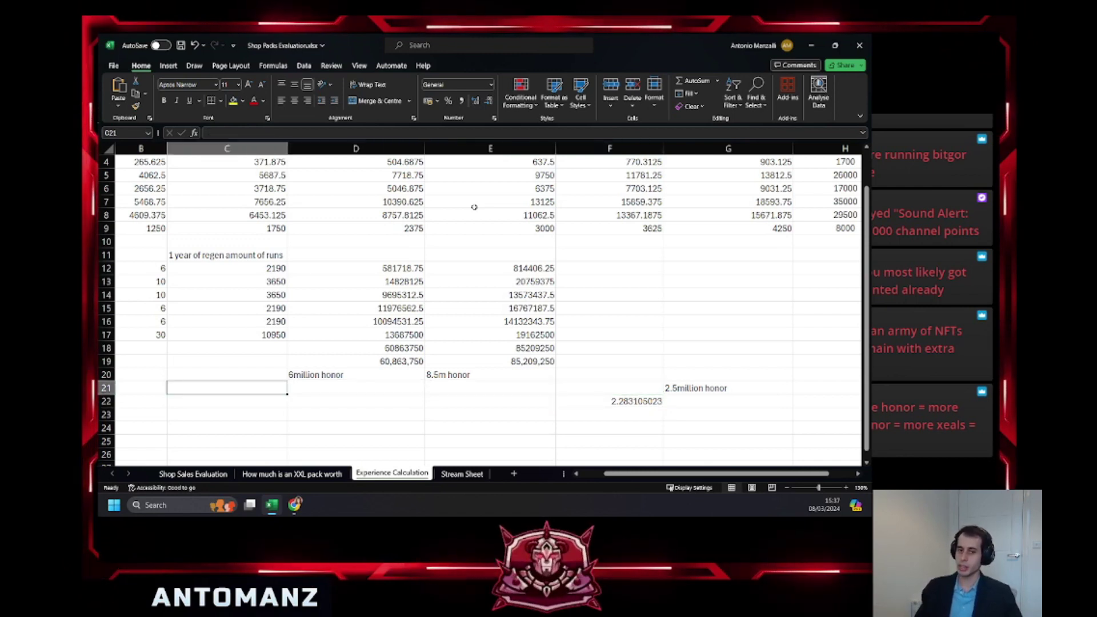
pyautogui.press('Up')
pyautogui.press('Up')
pyautogui.press('Up')
pyautogui.press('Up')
pyautogui.press('Up')
pyautogui.press('Up')
pyautogui.press('Up')
pyautogui.press('Up')
pyautogui.press('Up')
pyautogui.press('Up')
pyautogui.press('Up')
pyautogui.press('Up')
pyautogui.press('Up')
pyautogui.press('Up')
pyautogui.press('Up')
pyautogui.press('Up')
pyautogui.press('Up')
pyautogui.press('Up')
pyautogui.press('Up')
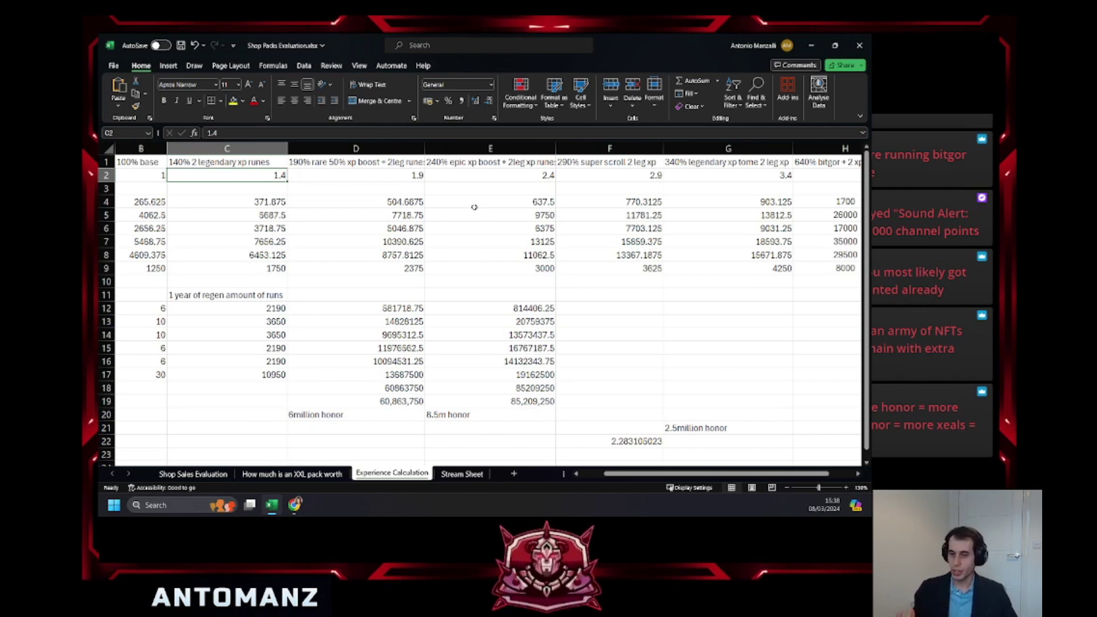
# Clear the per-day calculation in cell F22 and the "2.5million honor" note in cell G21.
pyautogui.click(598, 443)
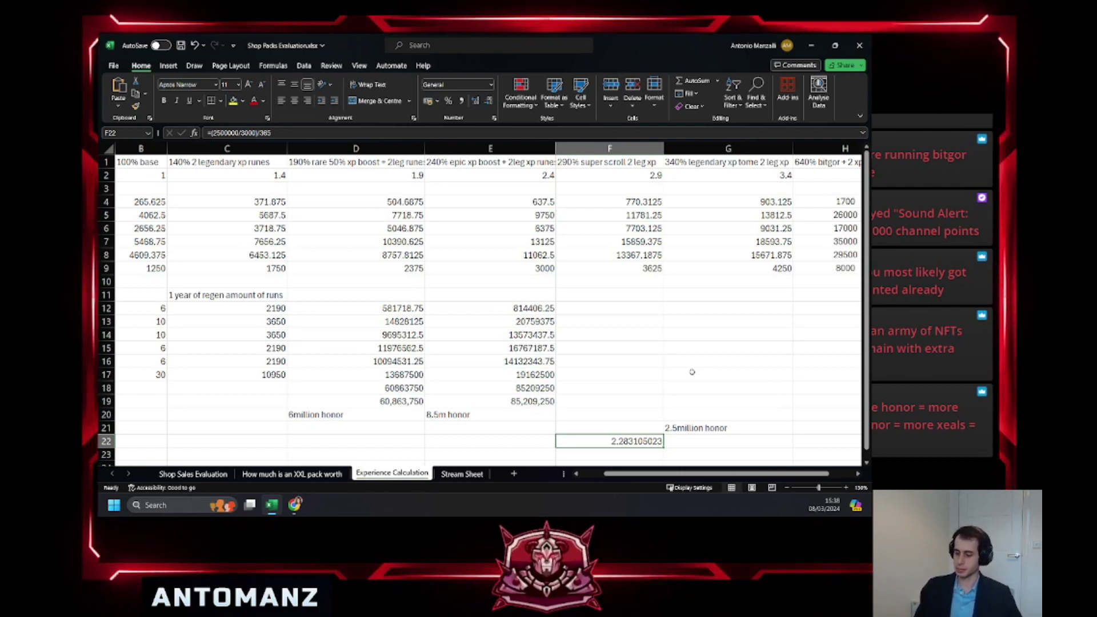
pyautogui.press('F2')
pyautogui.hotkey('shift', 'Home')
pyautogui.press('BackSpace')
pyautogui.press('Up')
pyautogui.press('Right')
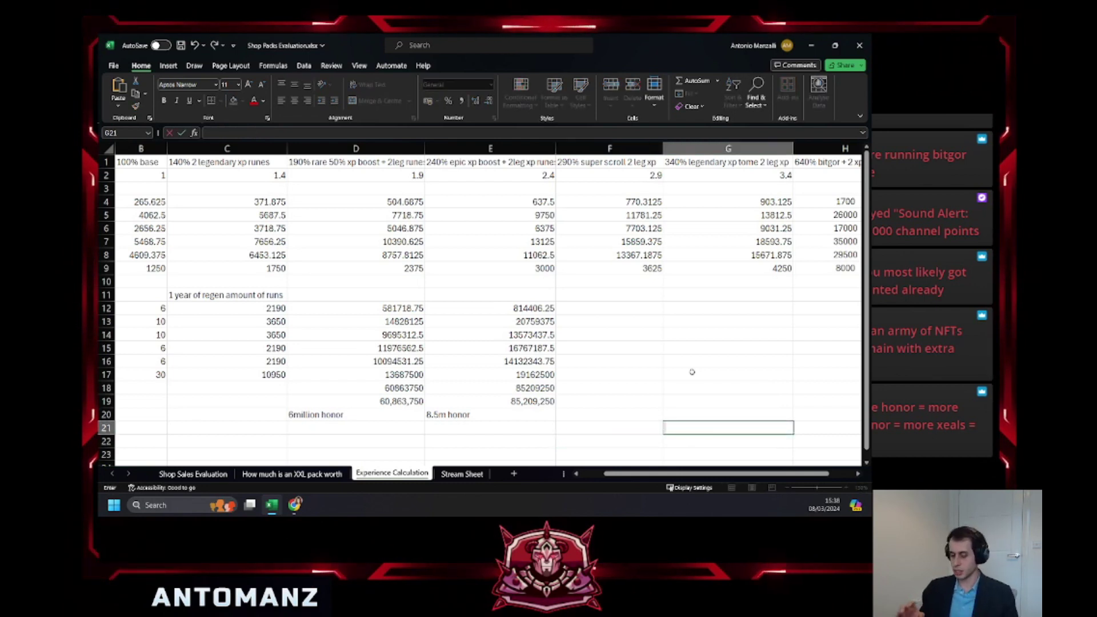
pyautogui.hotkey('ctrl', 'z')
pyautogui.hotkey('ctrl', 'z')
pyautogui.hotkey('ctrl', 'z')
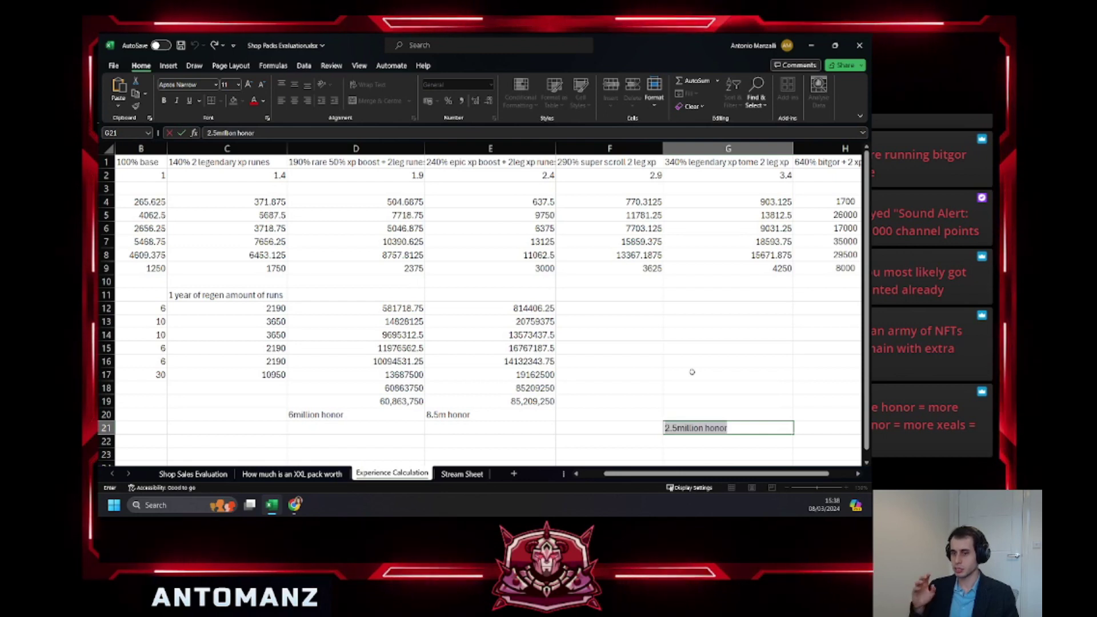
pyautogui.press('BackSpace')
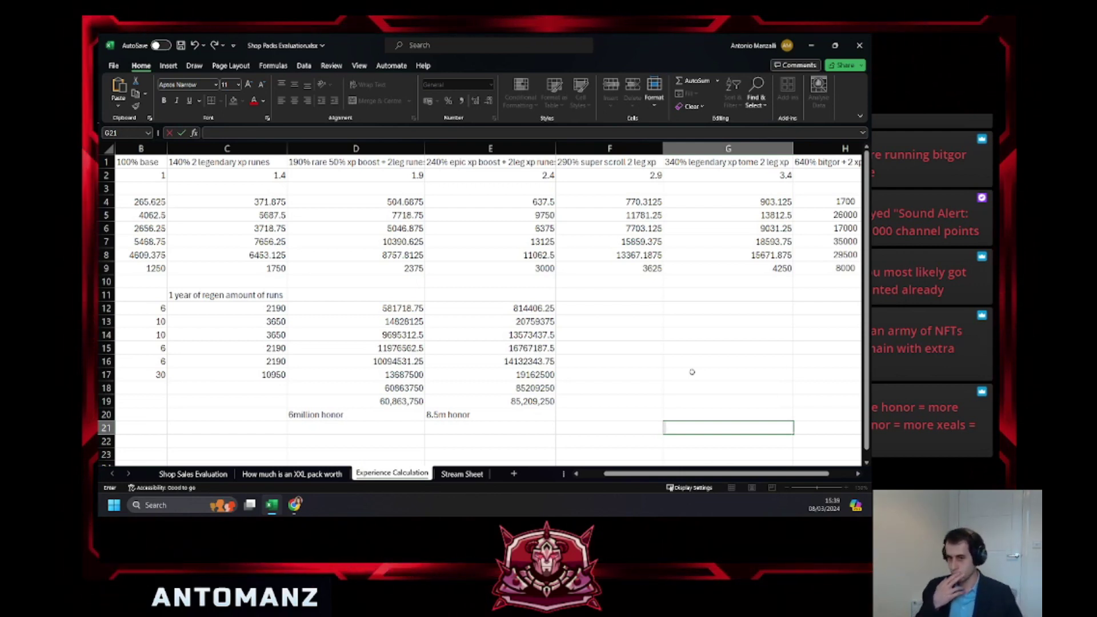
# Note the honor cost of a xeal by entering "3000 honor" in cell G21 and "1 xeal" in cell H21.
pyautogui.write('000')
pyautogui.hscroll(1, 692, 372)
pyautogui.hotkey('ctrl', 'Return')
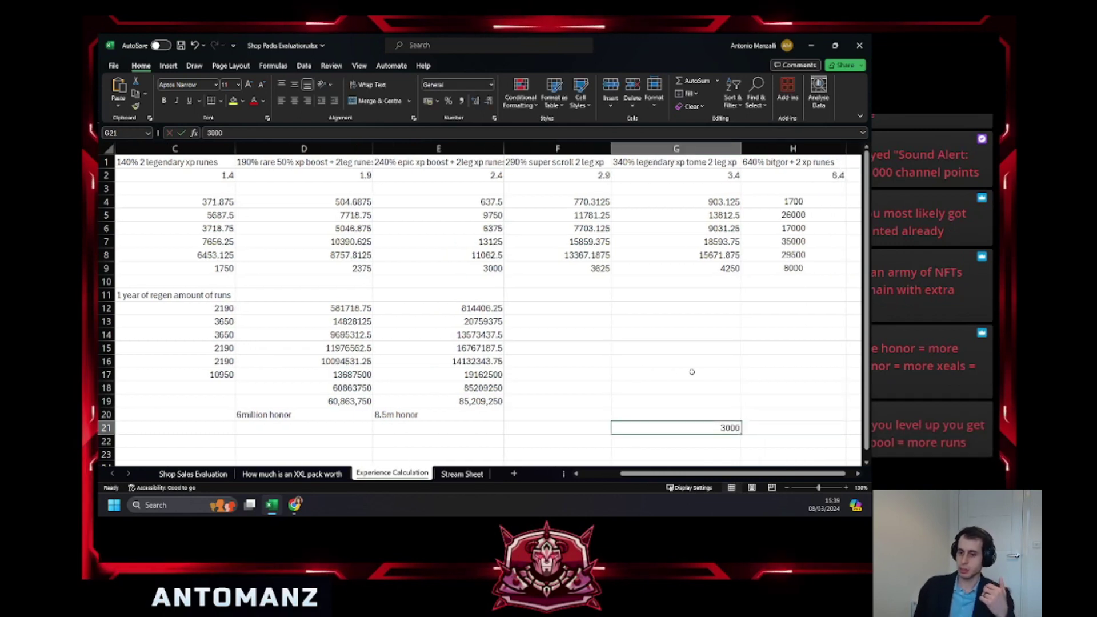
pyautogui.press('Right')
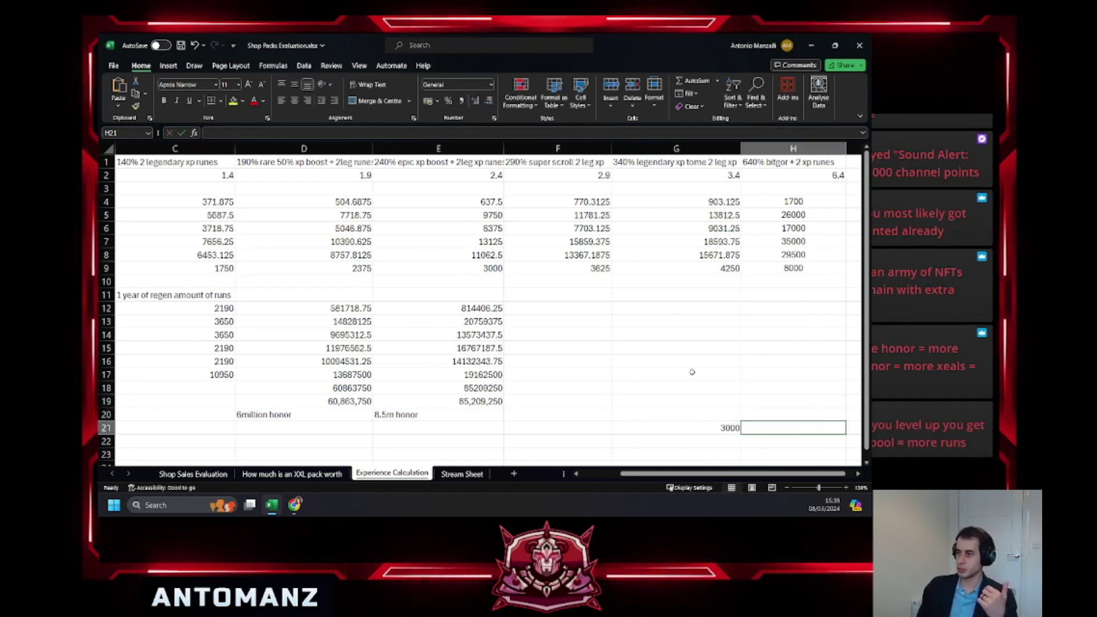
pyautogui.write('1 xeal')
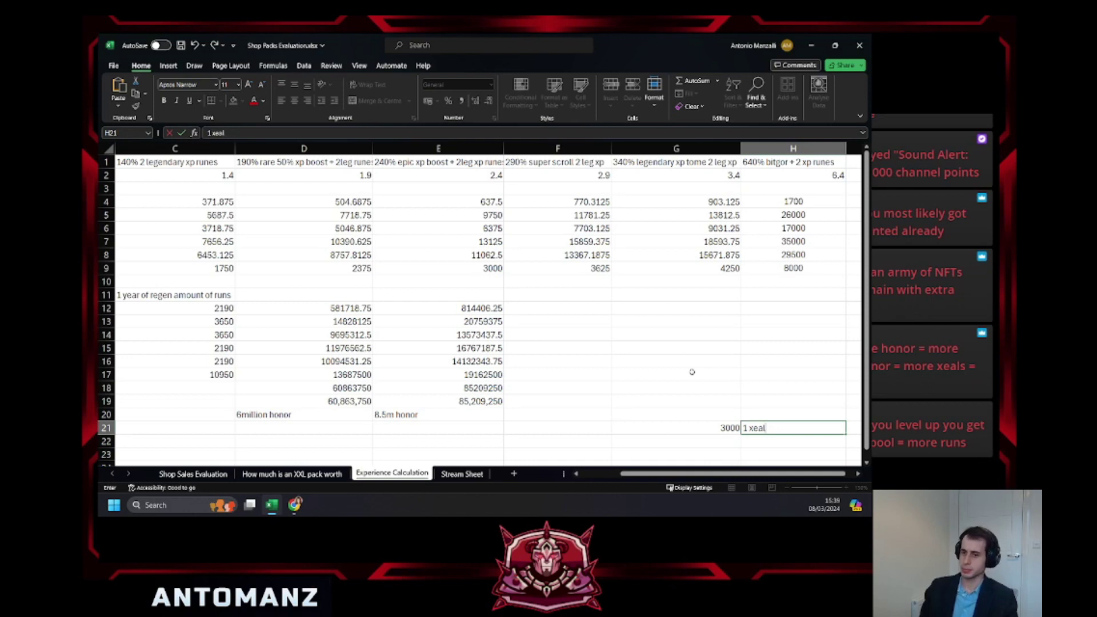
pyautogui.press('Left')
pyautogui.press('F2')
pyautogui.write('honor')
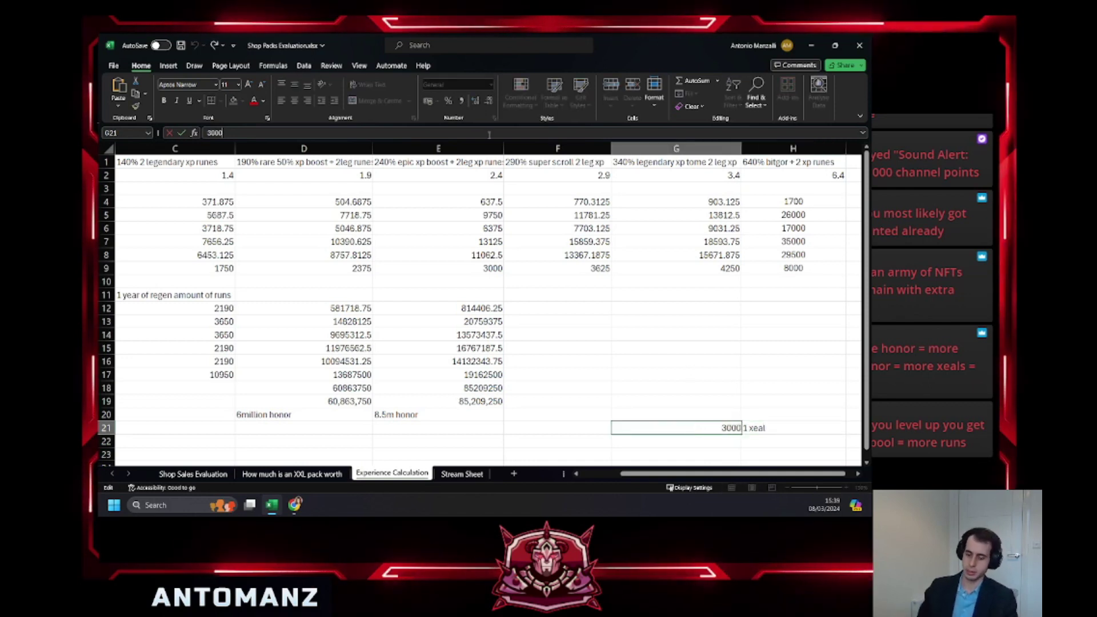
pyautogui.click(778, 347)
pyautogui.click(774, 430)
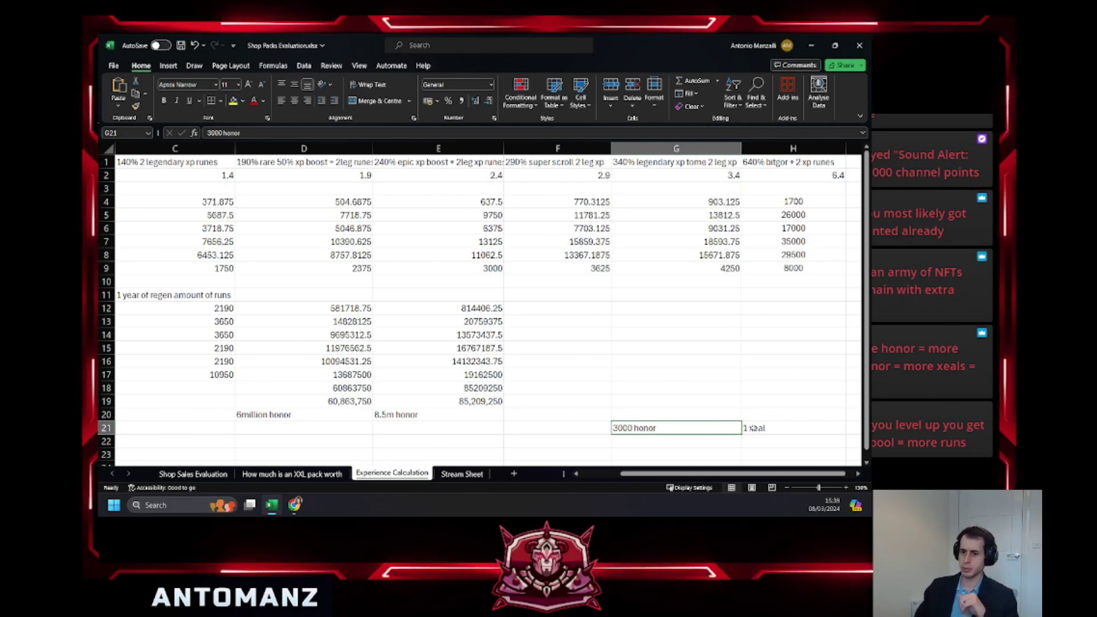
# Enter the note "833 xeals" in cell F21, beside the 3000 honor note.
pyautogui.click(748, 428)
pyautogui.click(657, 428)
pyautogui.press('Right')
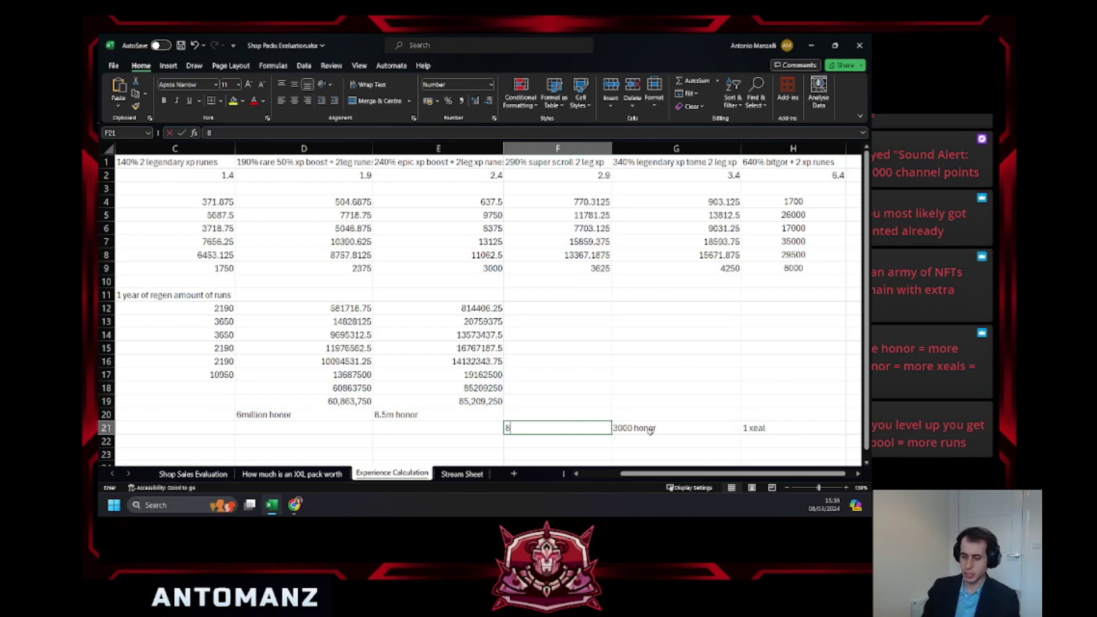
pyautogui.write('8')
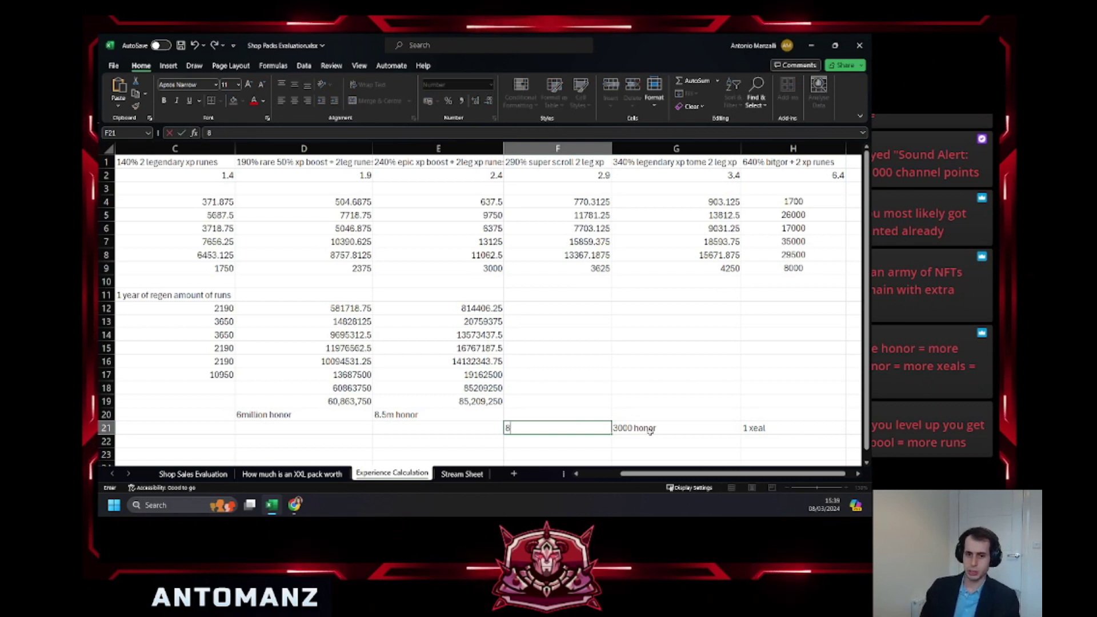
pyautogui.write('33')
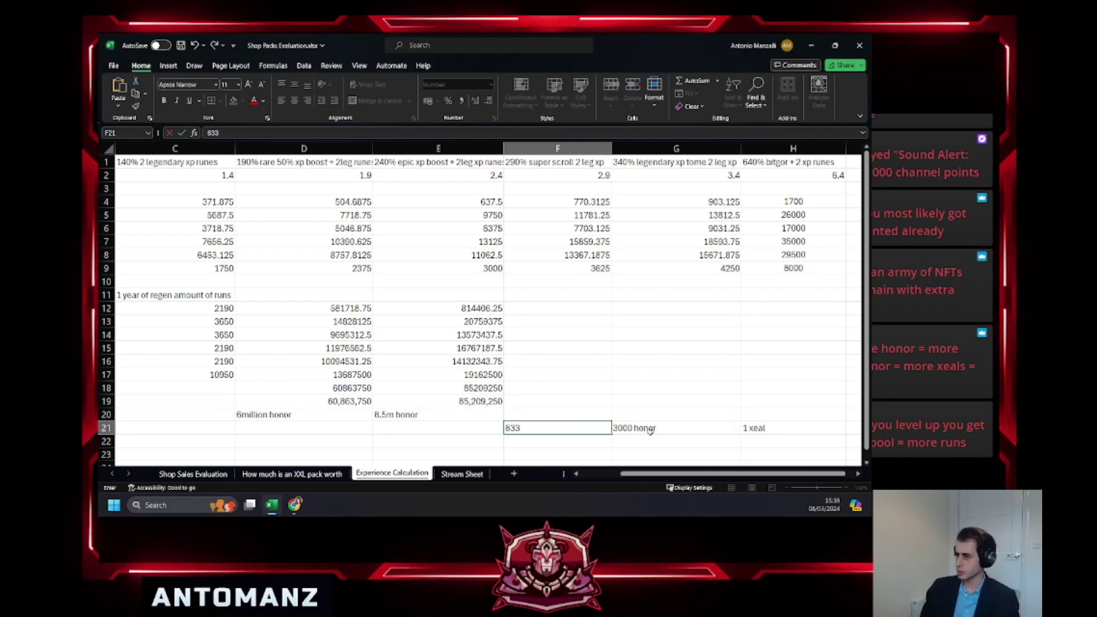
pyautogui.write(' xeals')
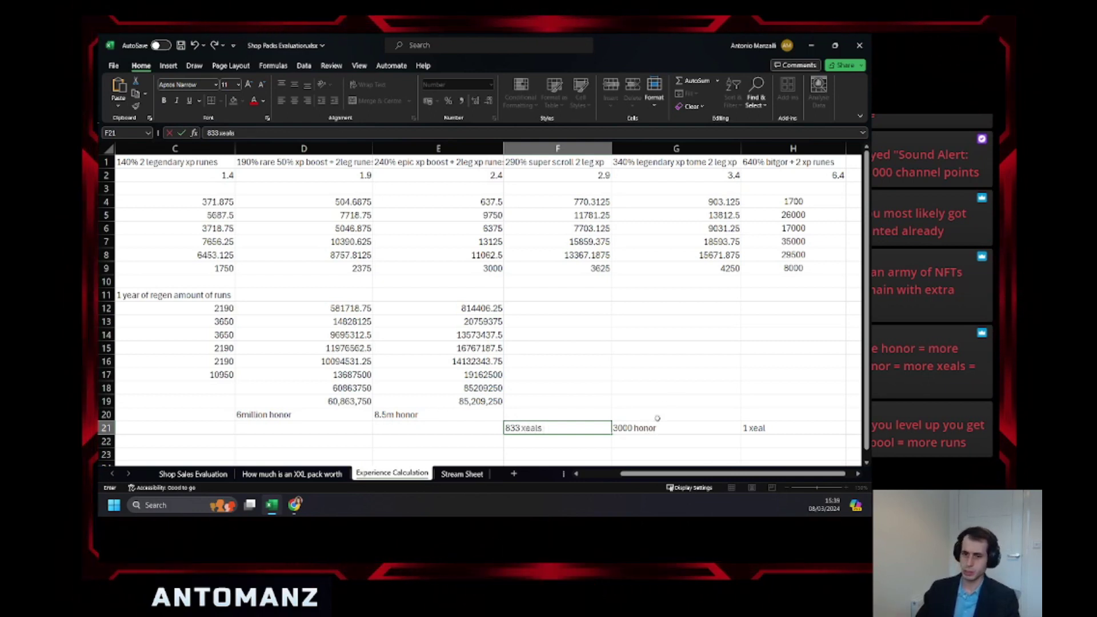
pyautogui.press('Return')
pyautogui.press('Return')
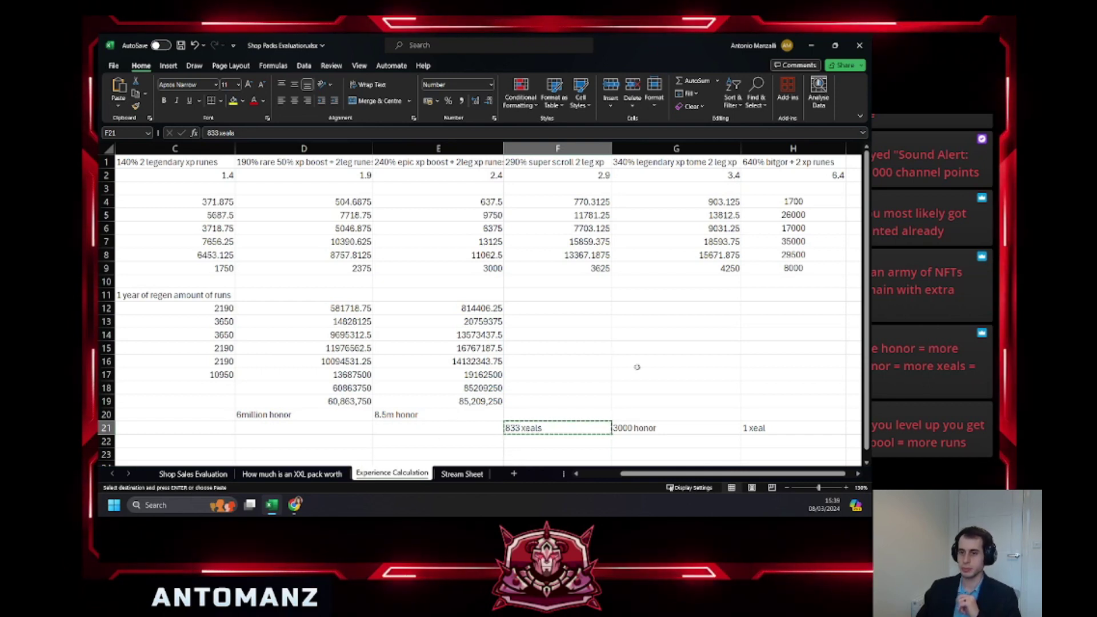
# Examine the XEALS experience row across all boost levels, from the game mode labels to 640% bitgor + 2 xp runes.
pyautogui.click(322, 266)
pyautogui.press('Left')
pyautogui.press('Left')
pyautogui.press('Left')
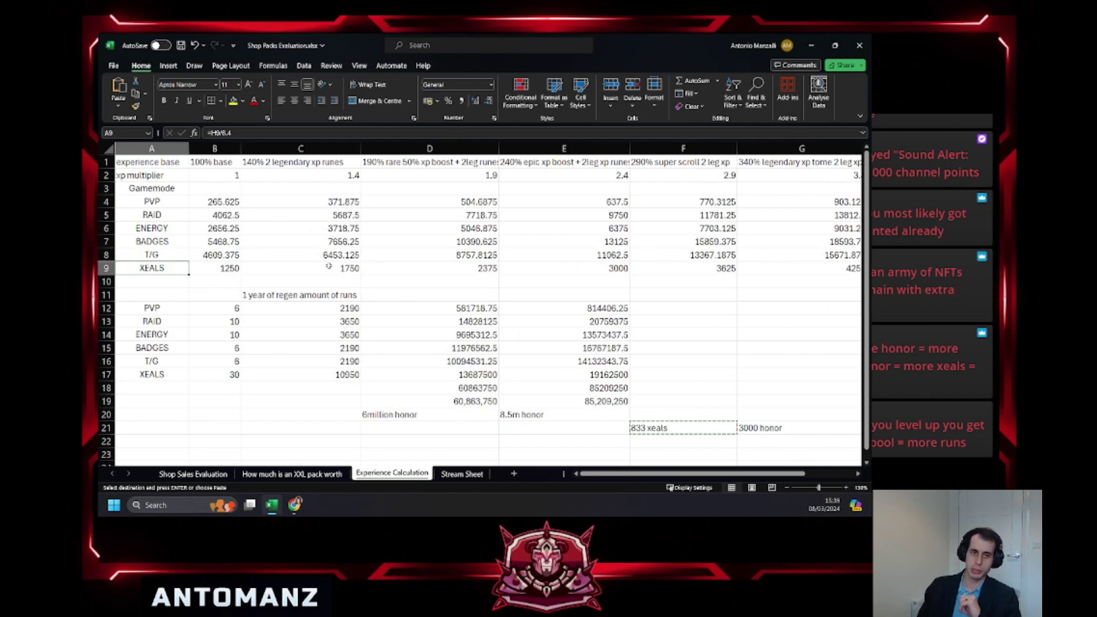
pyautogui.press('Up')
pyautogui.press('Up')
pyautogui.press('Up')
pyautogui.press('Down')
pyautogui.press('Down')
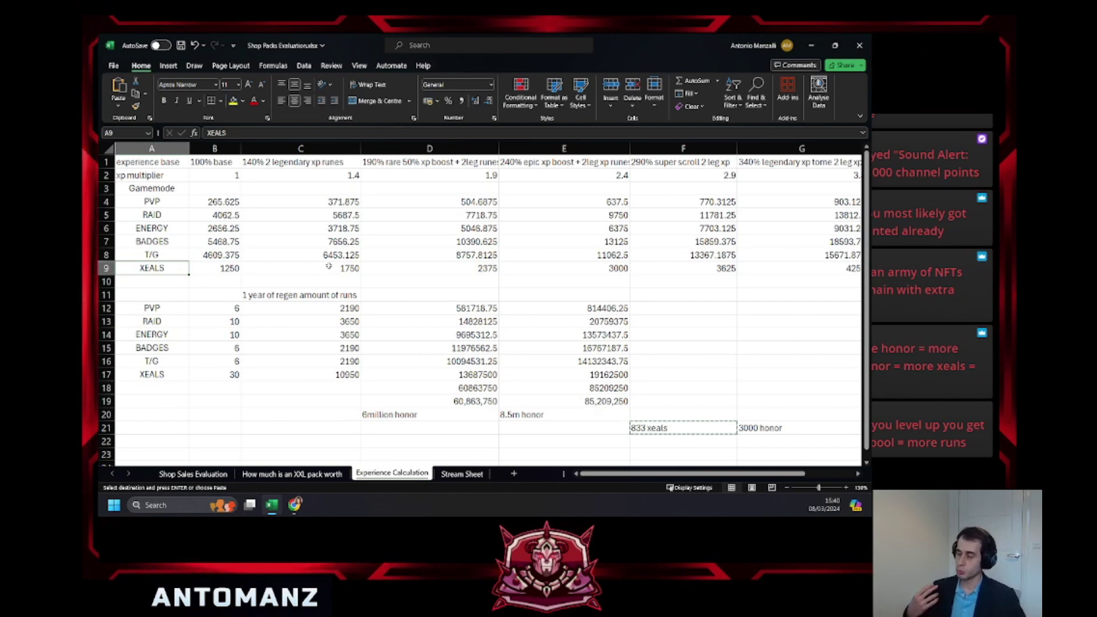
pyautogui.press('Left')
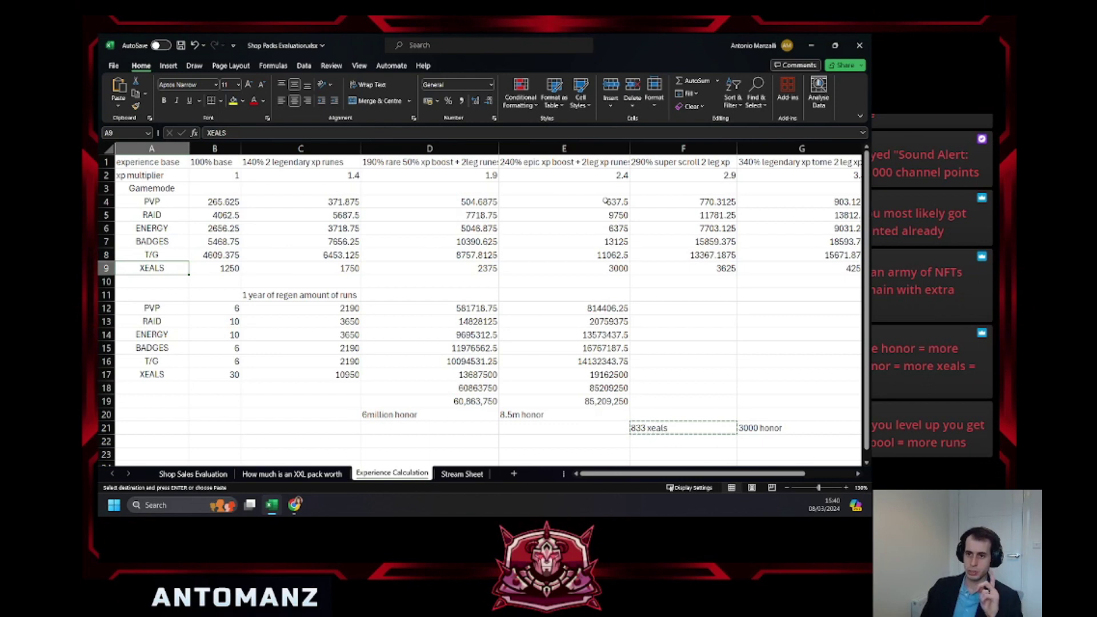
pyautogui.press('Right')
pyautogui.press('Right')
pyautogui.press('Right')
pyautogui.press('Right')
pyautogui.press('Right')
pyautogui.press('Right')
pyautogui.press('Right')
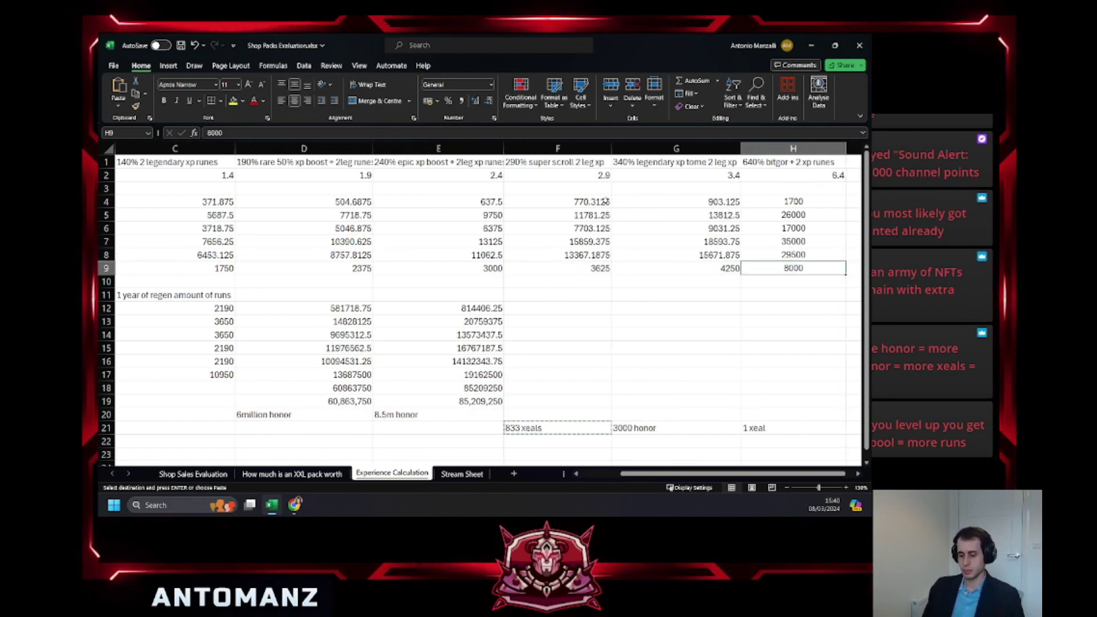
# Replace the xeals note in cell F21 with the formula =833*8000 to calculate the experience from the extra xeals.
pyautogui.hotkey('ctrl', 'c')
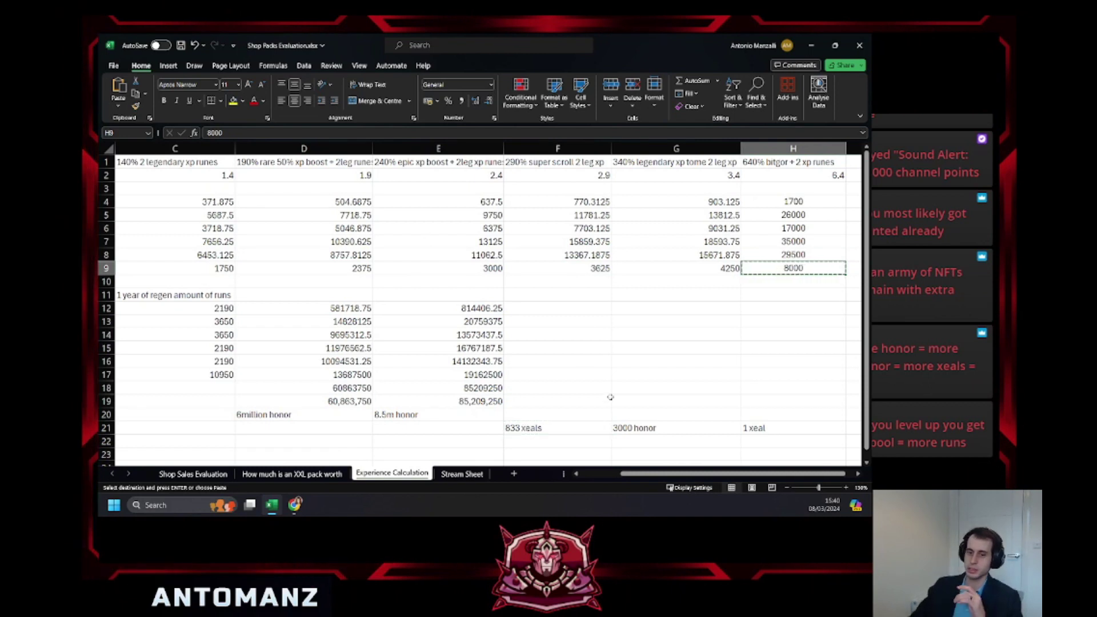
pyautogui.click(569, 426)
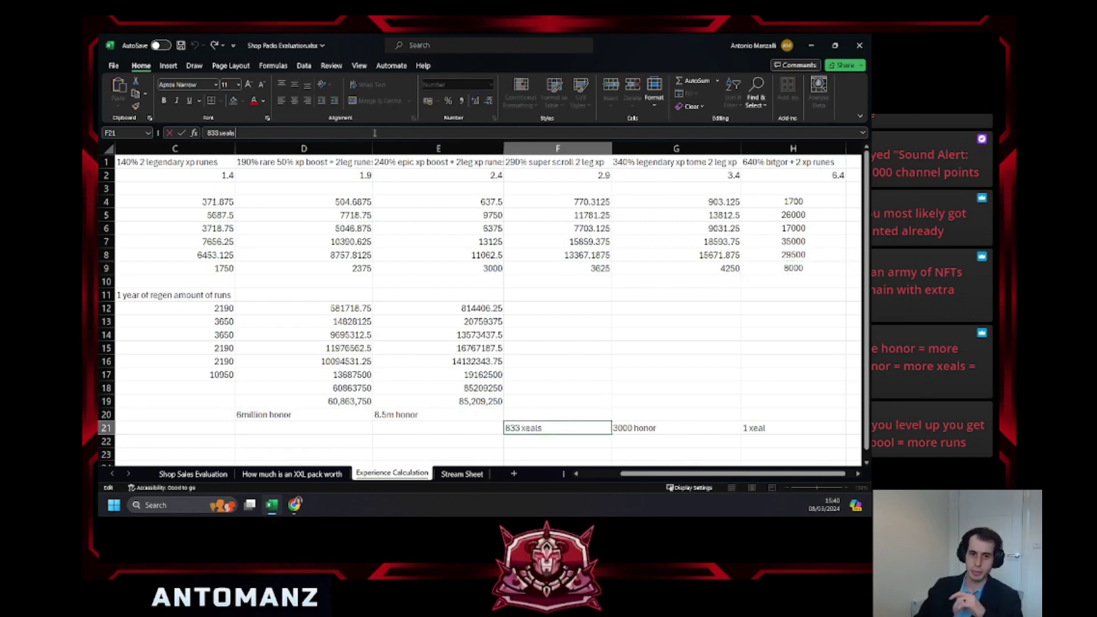
pyautogui.press('BackSpace')
pyautogui.press('BackSpace')
pyautogui.press('BackSpace')
pyautogui.press('BackSpace')
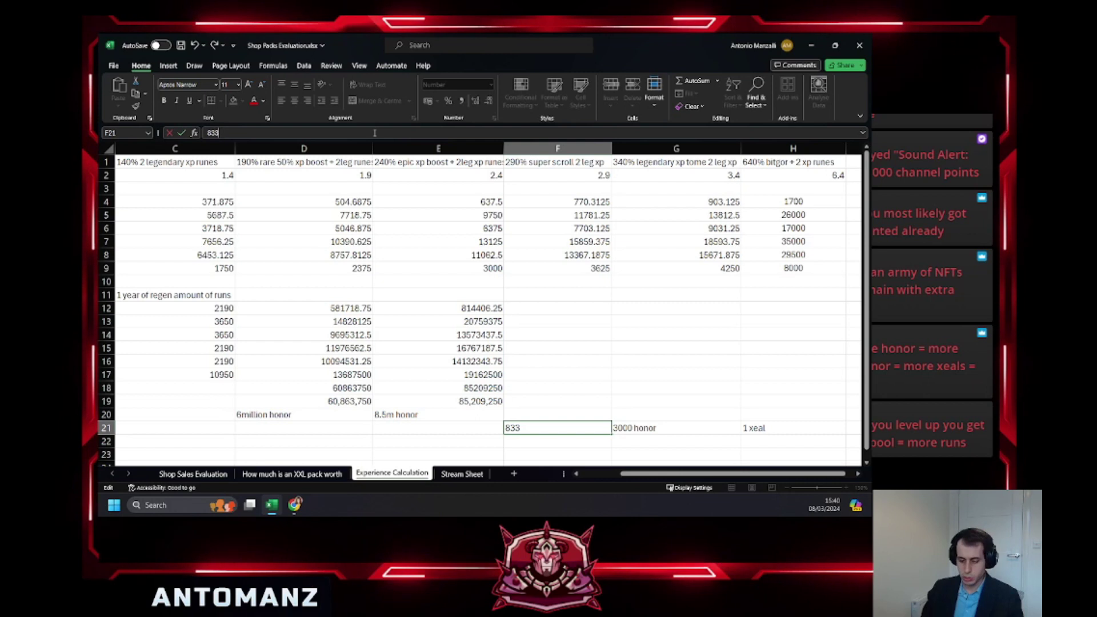
pyautogui.press('BackSpace')
pyautogui.press('BackSpace')
pyautogui.press('BackSpace')
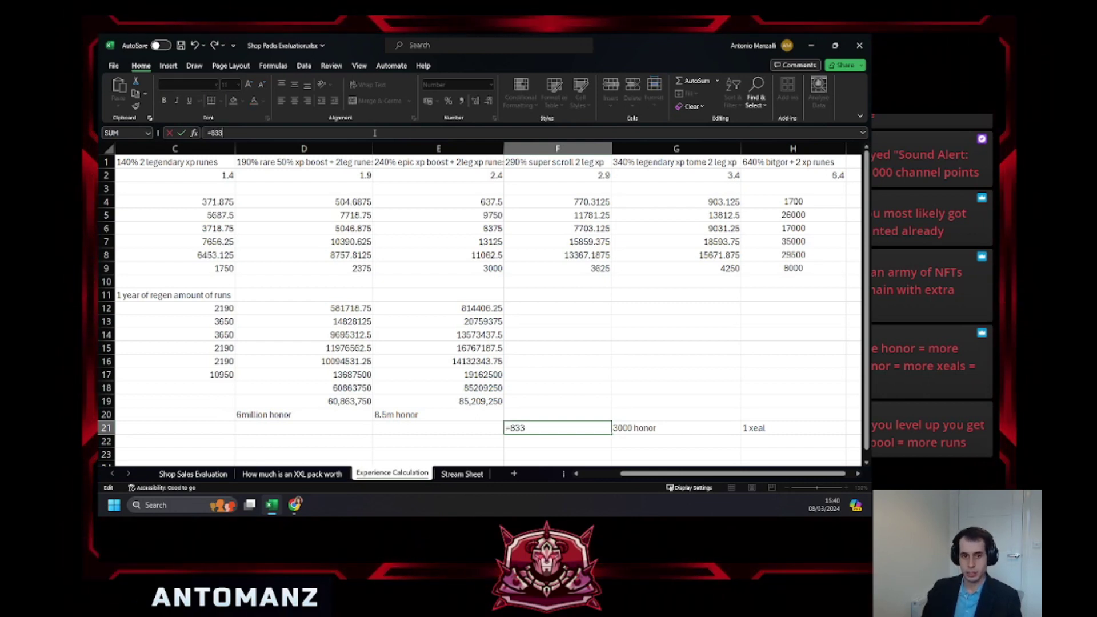
pyautogui.write('=833*')
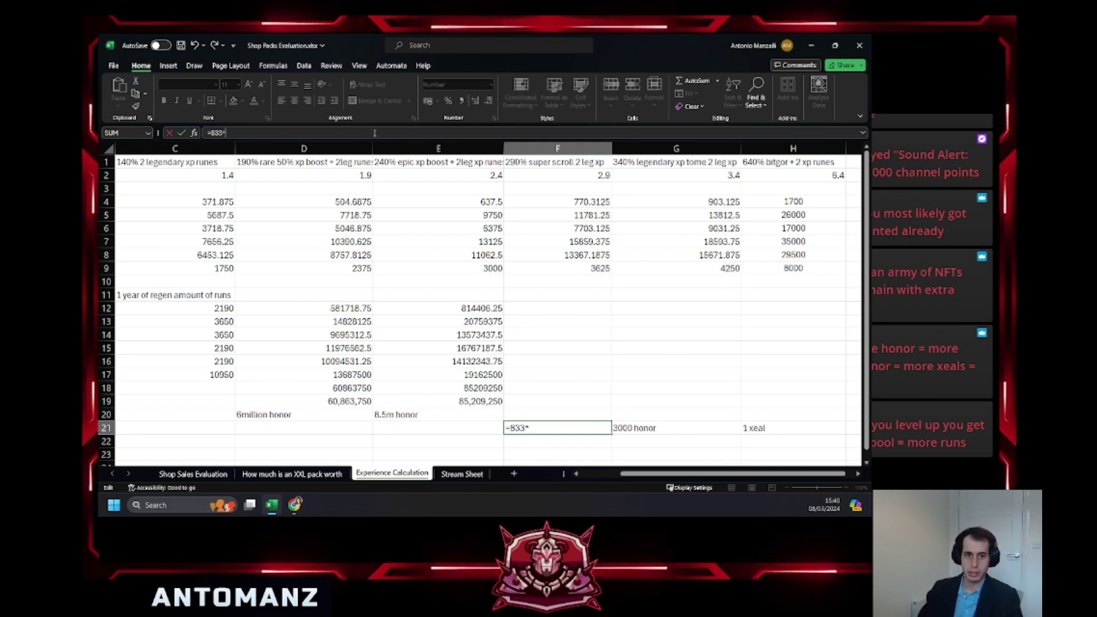
pyautogui.write('8000')
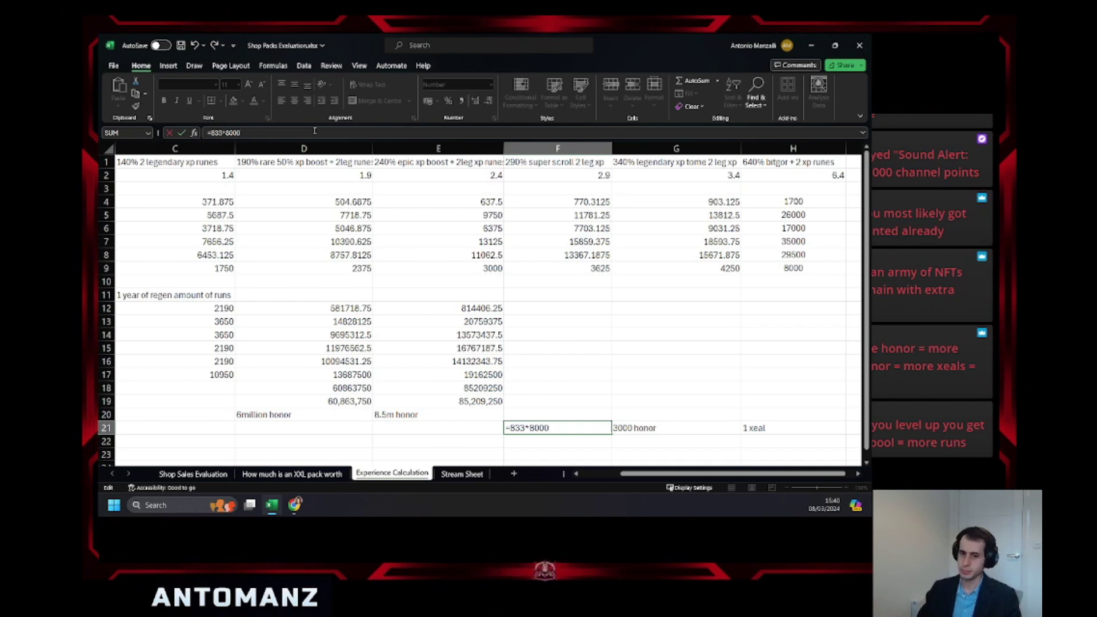
pyautogui.press('Return')
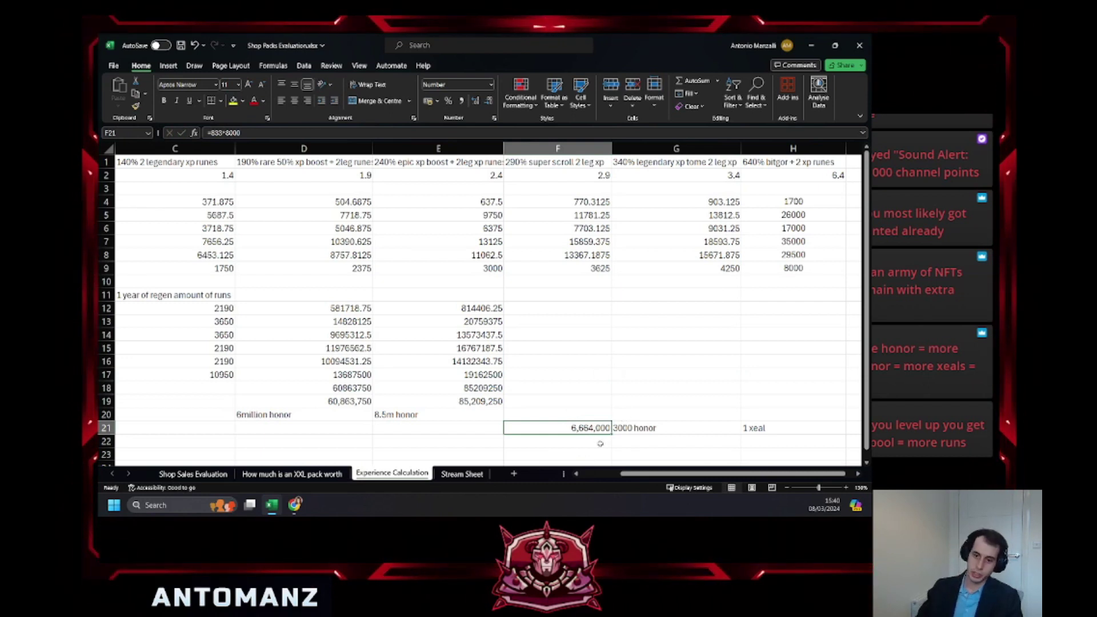
# Enter the value 664,000 in cell F22, below the experience from the extra xeals.
pyautogui.write('664')
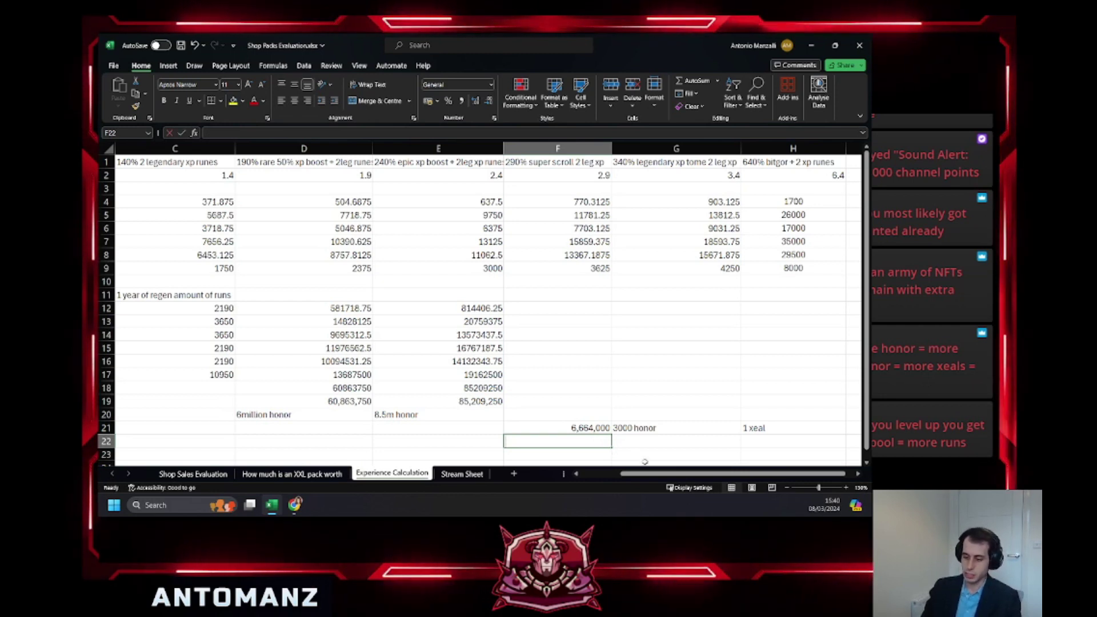
pyautogui.hotkey('ctrl', 'Return')
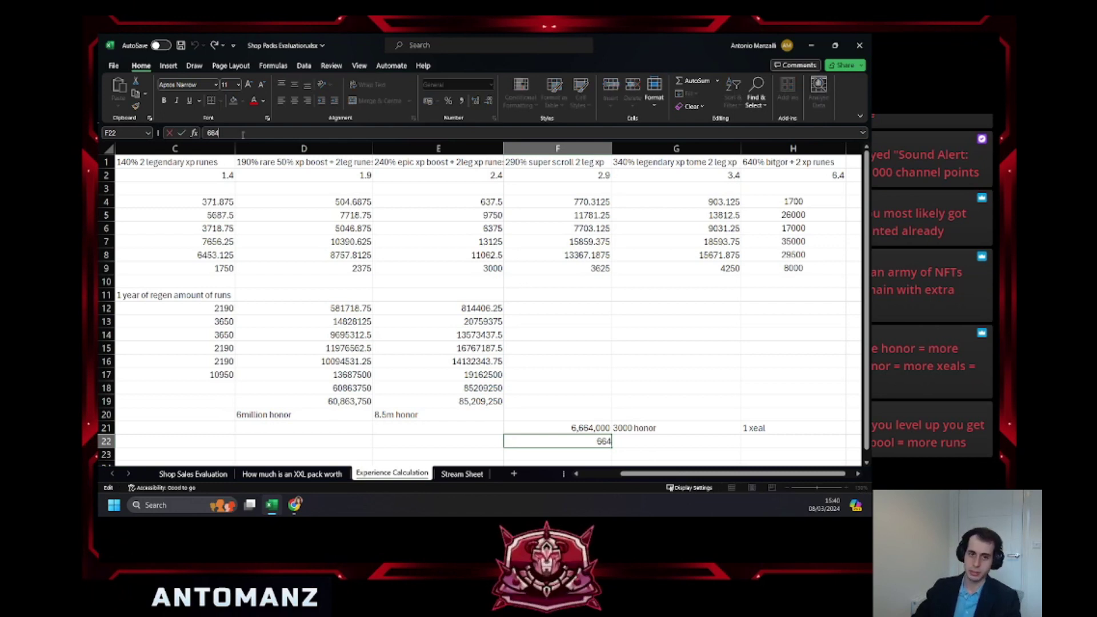
pyautogui.write(',000')
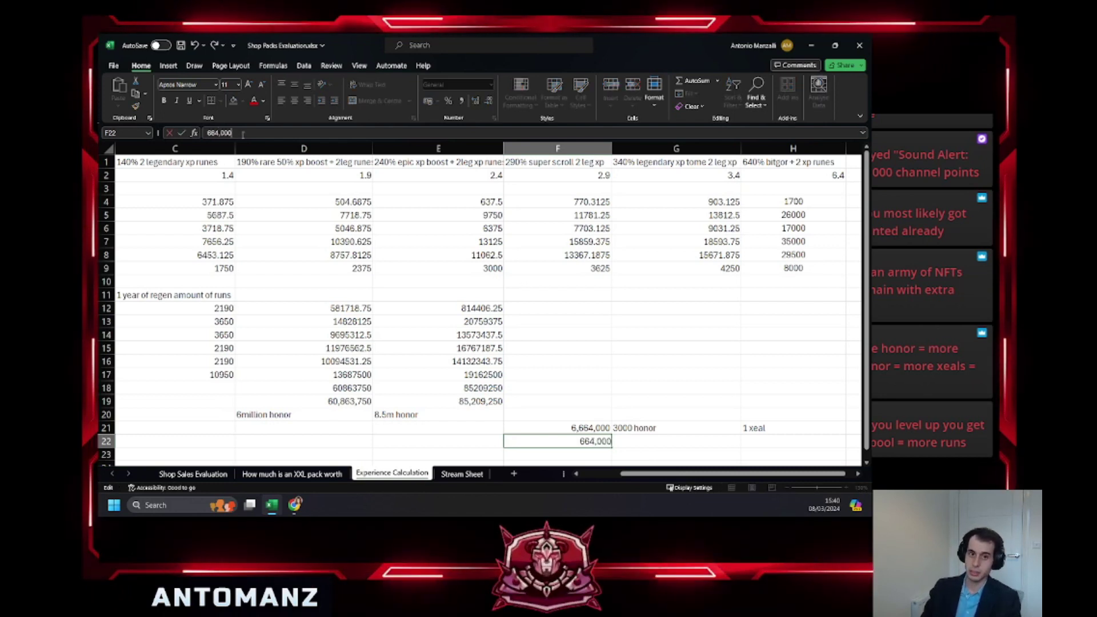
pyautogui.press('Tab')
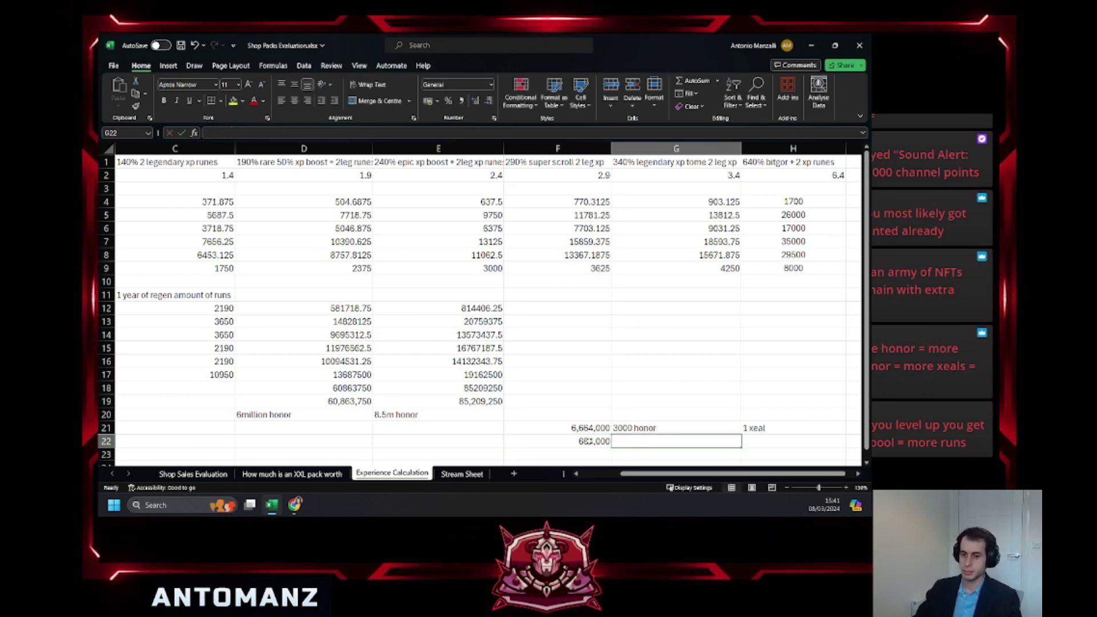
# Calculate how many xeals the second-round honor buys with the formula =F22/3000 in cell G22.
pyautogui.click(590, 441)
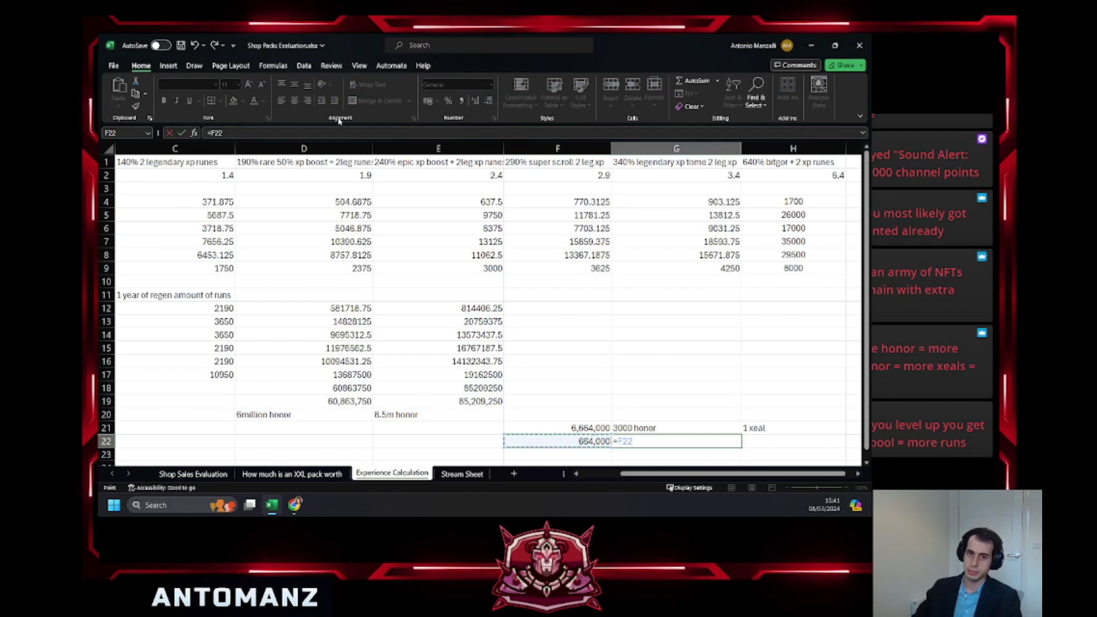
pyautogui.press('F2')
pyautogui.write('/')
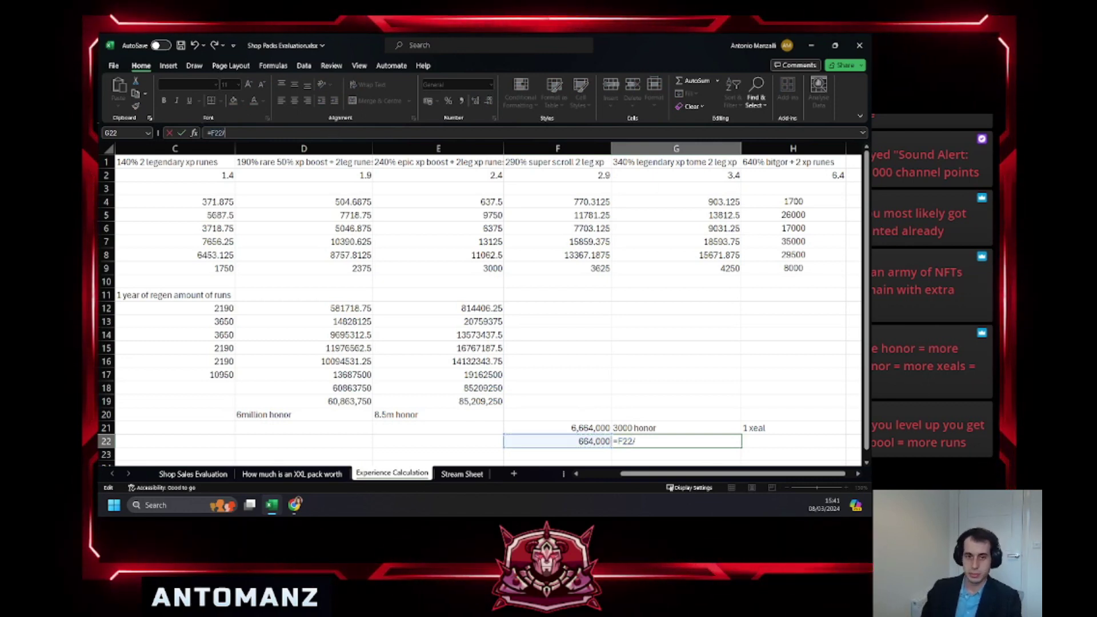
pyautogui.write('3000')
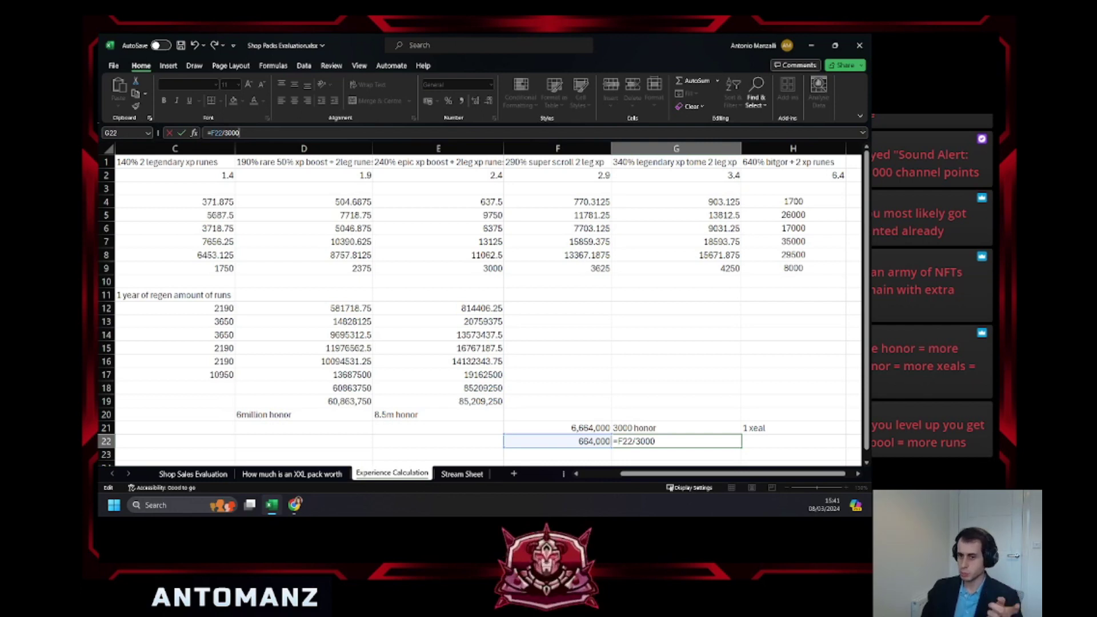
pyautogui.press('Return')
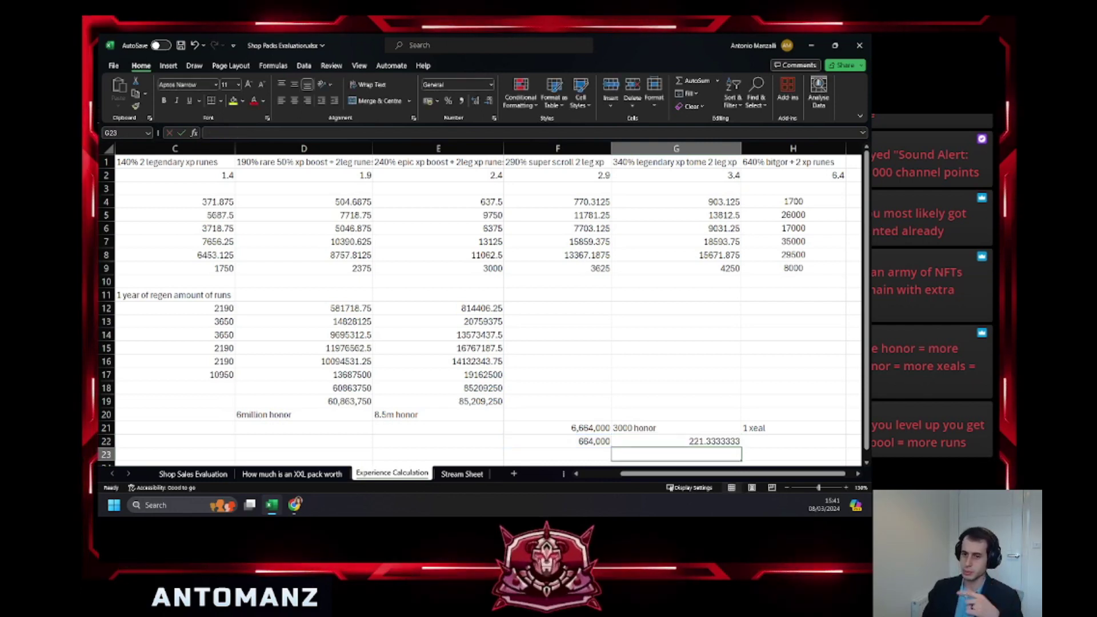
# Note the xeal counts of the two rounds in row 20: 833 in cell F20 and 221 in cell G20.
pyautogui.click(736, 441)
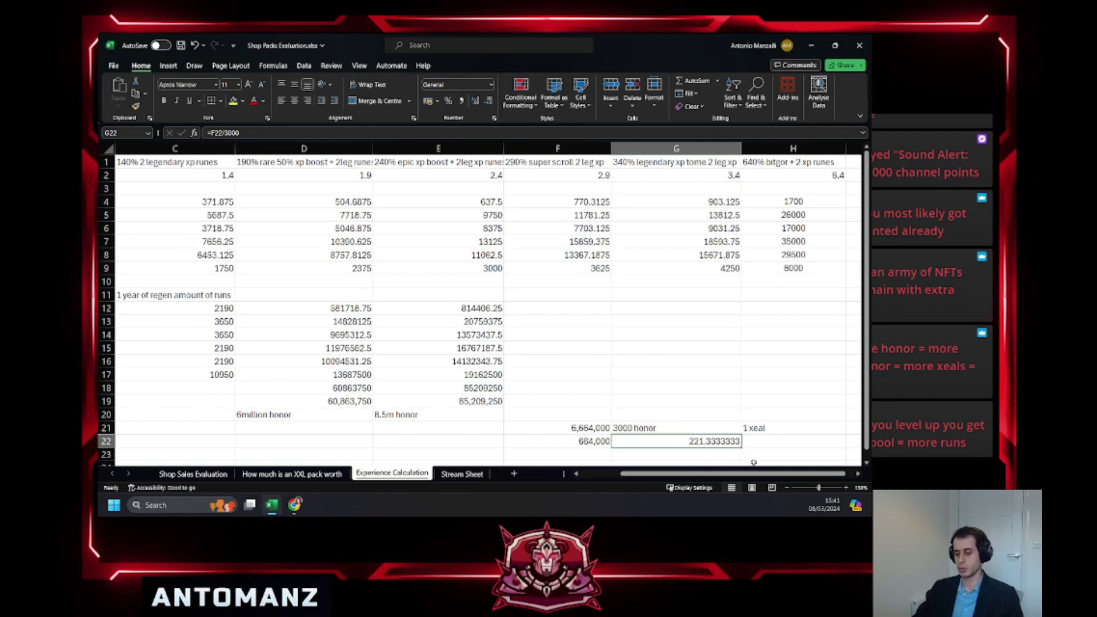
pyautogui.hotkey('ctrl', 'c')
pyautogui.scroll(-1, 615, 439)
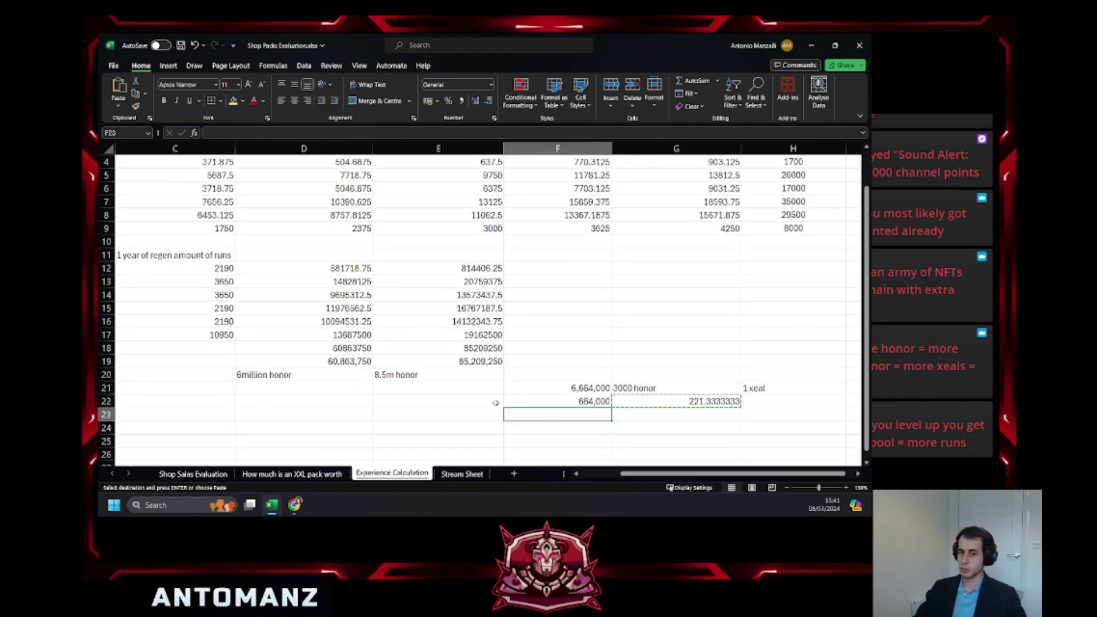
pyautogui.click(558, 374)
pyautogui.write('833')
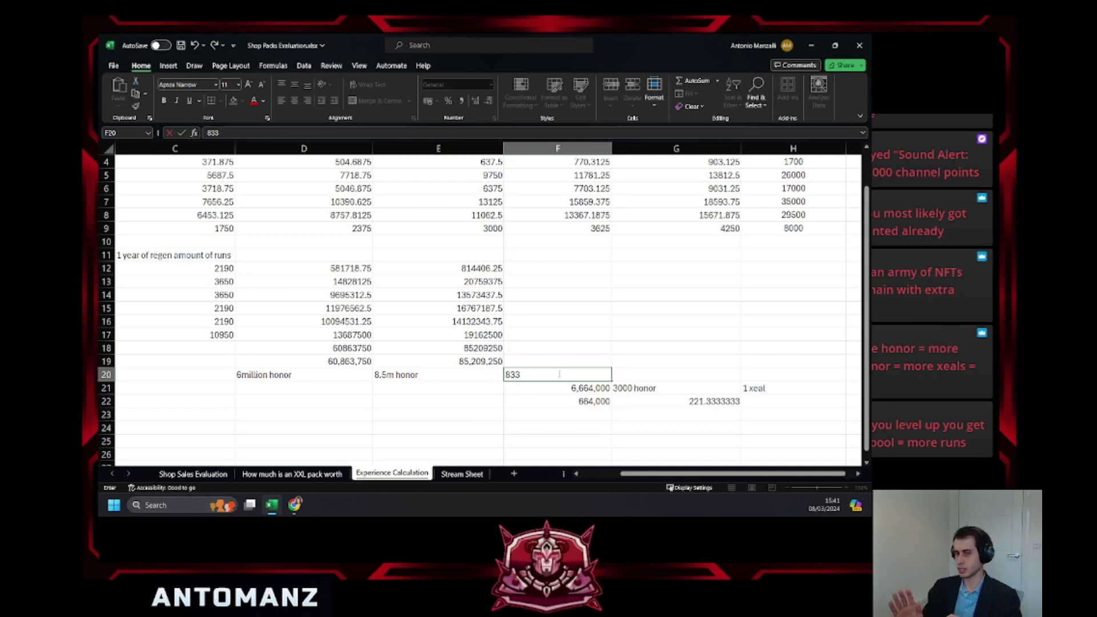
pyautogui.click(698, 401)
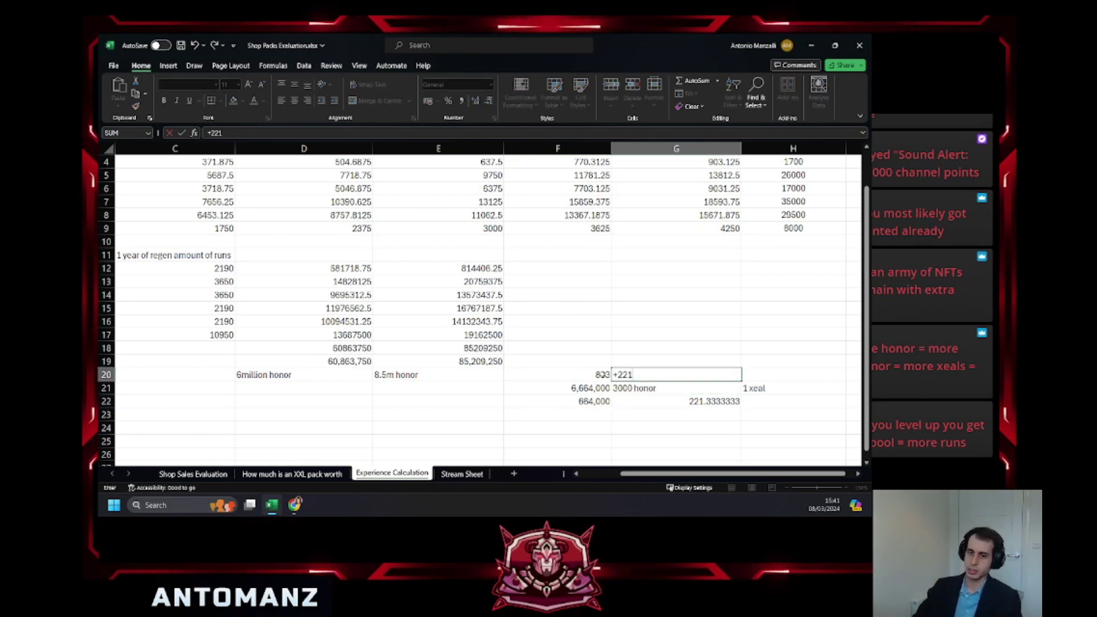
# Copy the xeals formula from cell G22 into cell F23.
pyautogui.click(628, 401)
pyautogui.hotkey('ctrl', 'c')
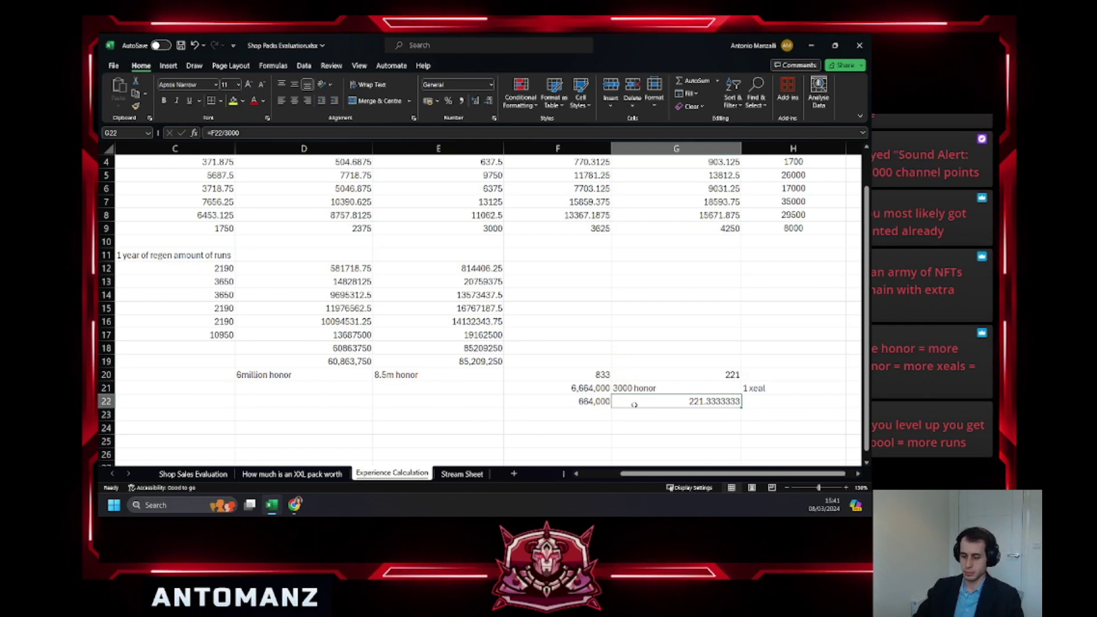
pyautogui.click(606, 411)
pyautogui.hotkey('ctrl', 'v')
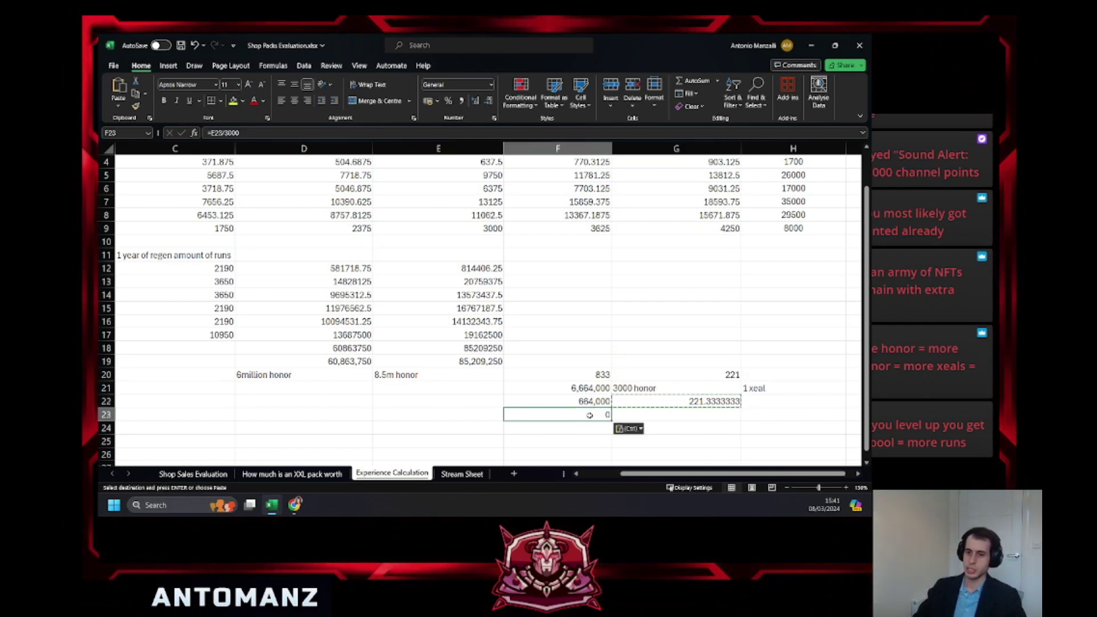
# Replace the content of cell F23 with the formula =(211*8000)/10 to calculate the honor from the next round of xeals.
pyautogui.click(242, 132)
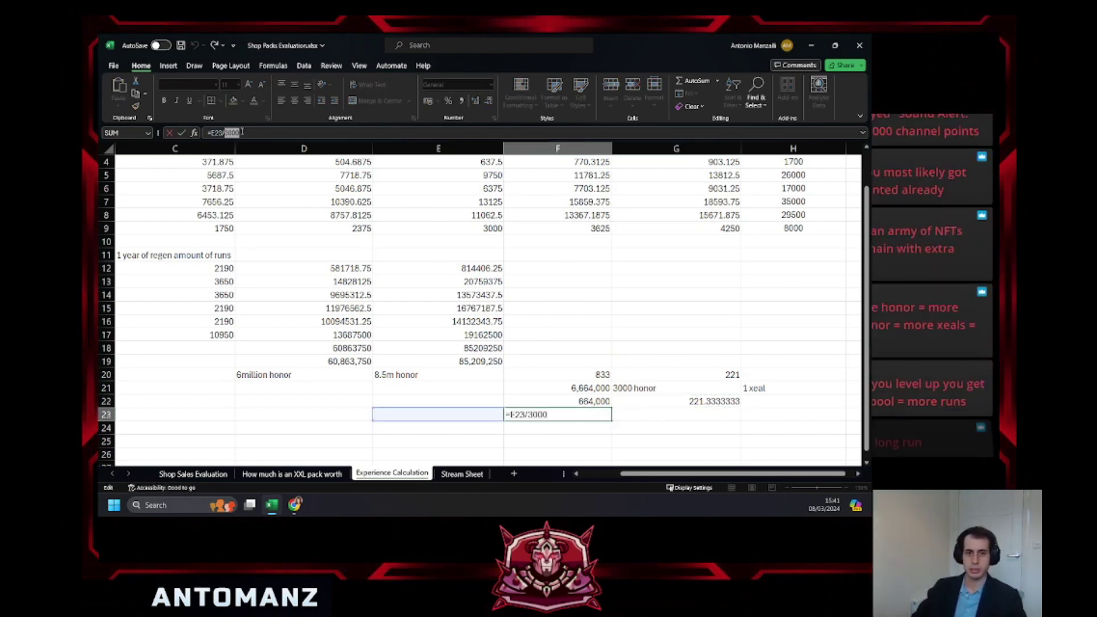
pyautogui.hotkey('ctrl', 'a')
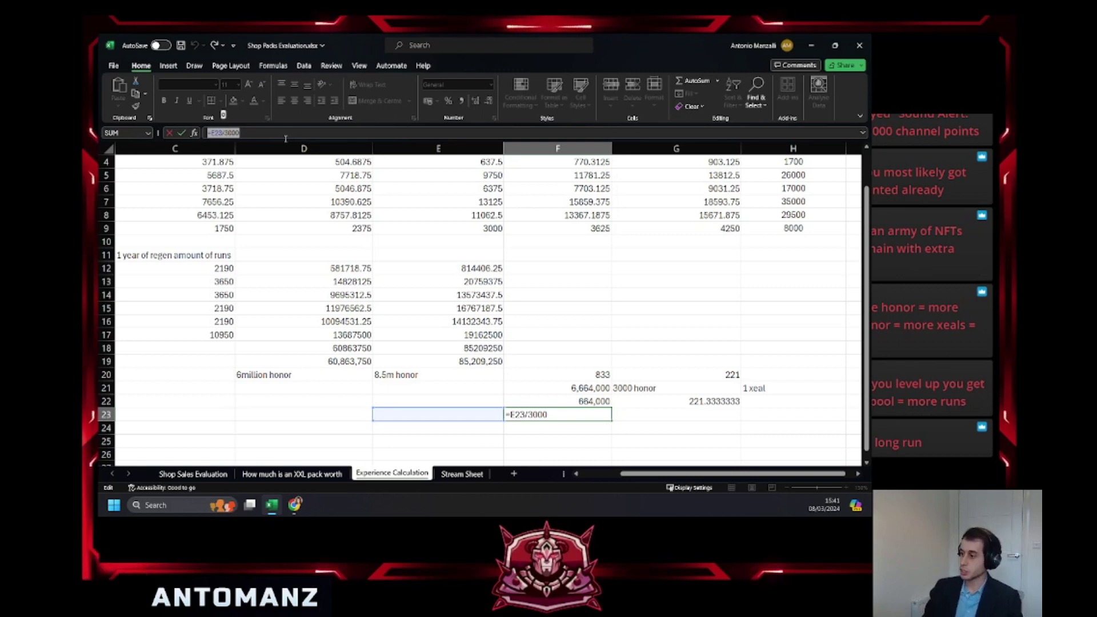
pyautogui.write('2111')
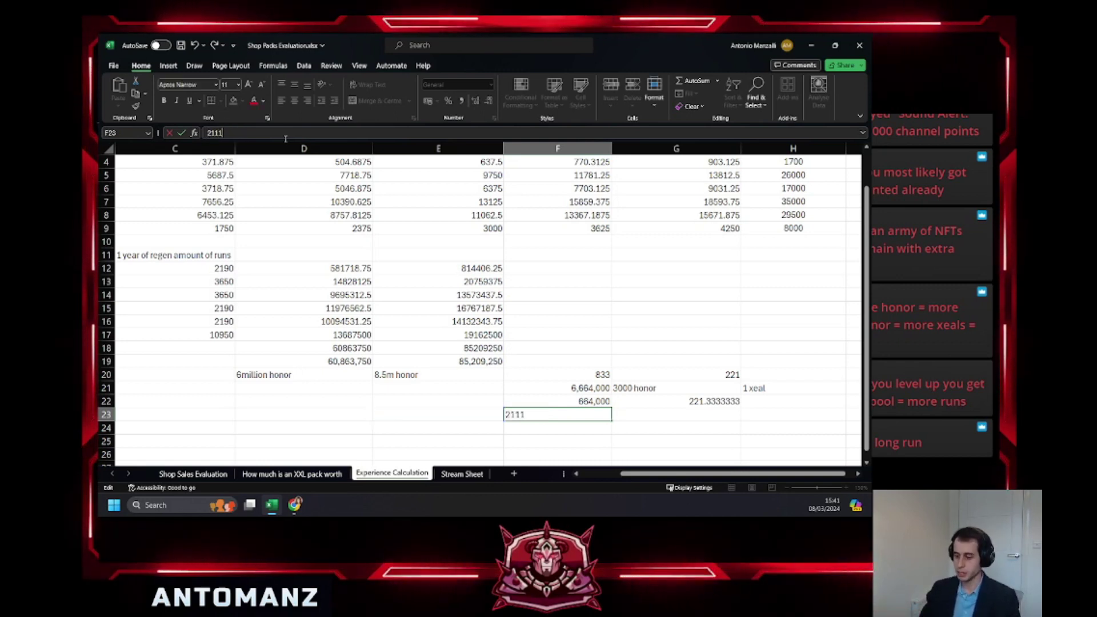
pyautogui.press('BackSpace')
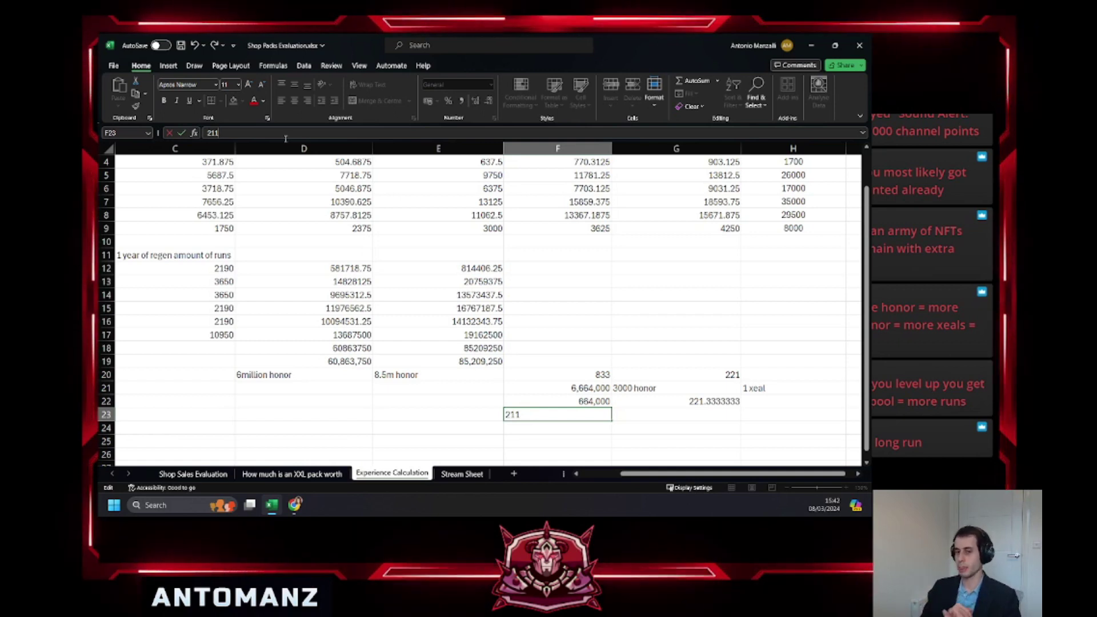
pyautogui.write('*8000')
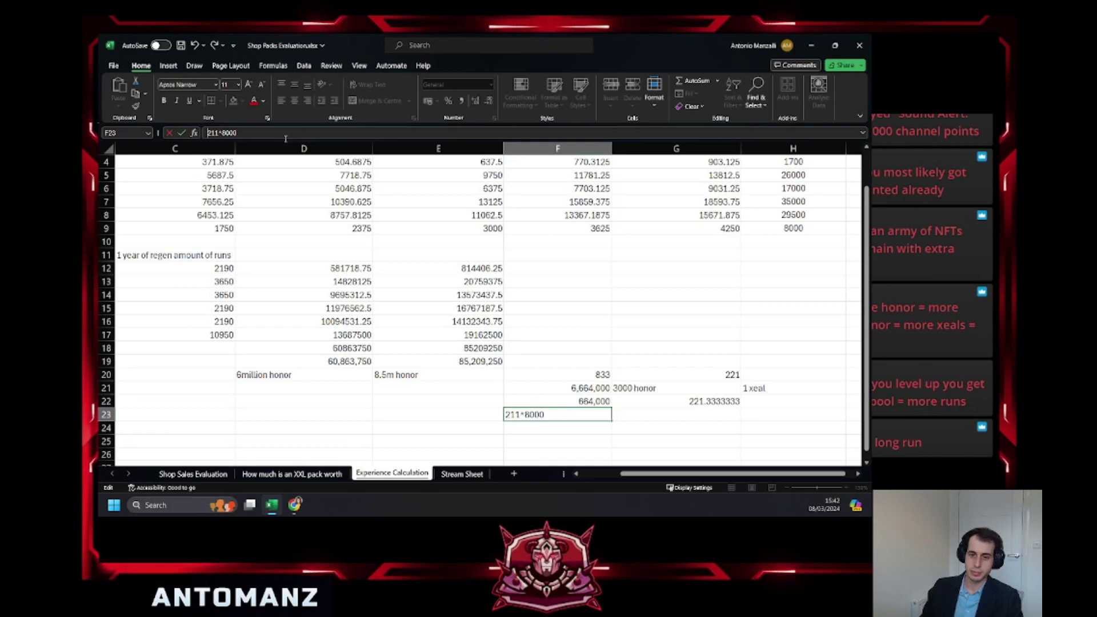
pyautogui.press('Home')
pyautogui.write('=')
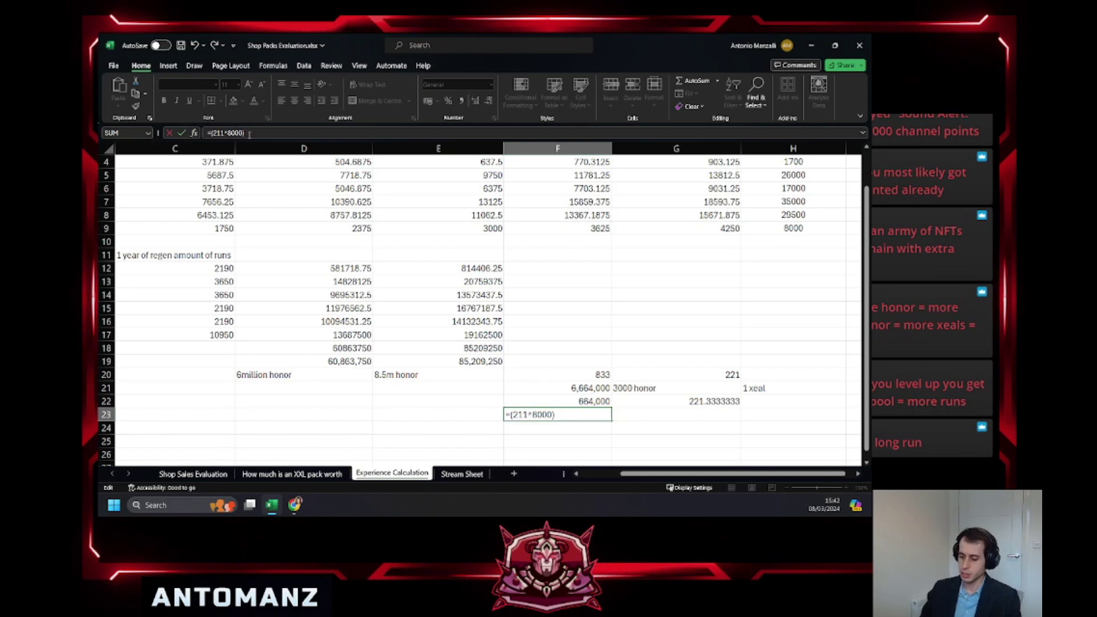
pyautogui.write('/10')
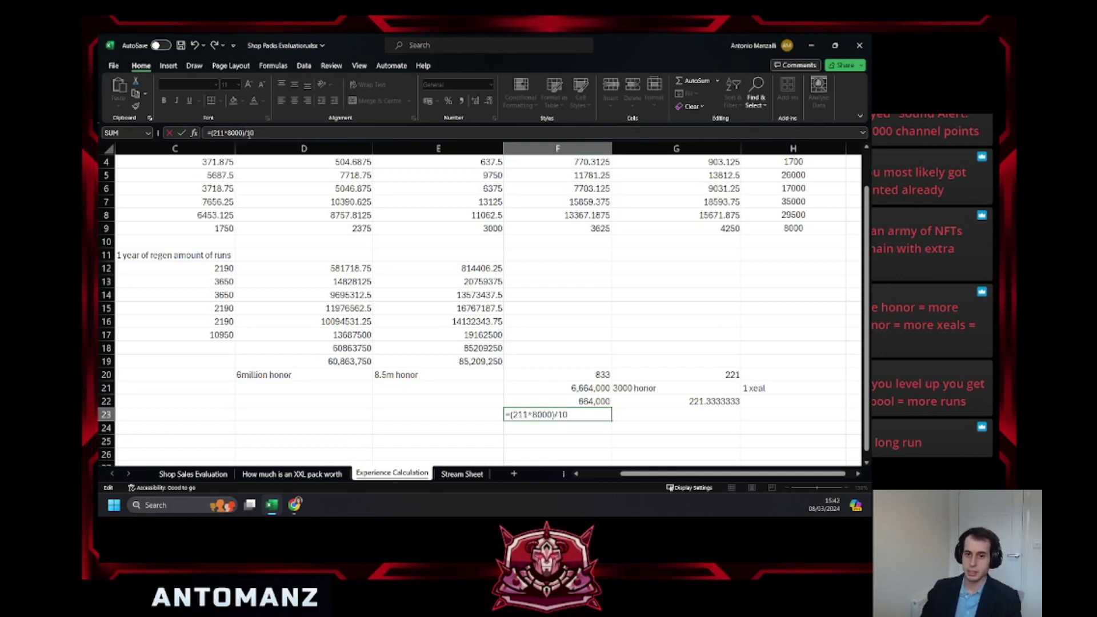
pyautogui.hotkey('ctrl', 'Return')
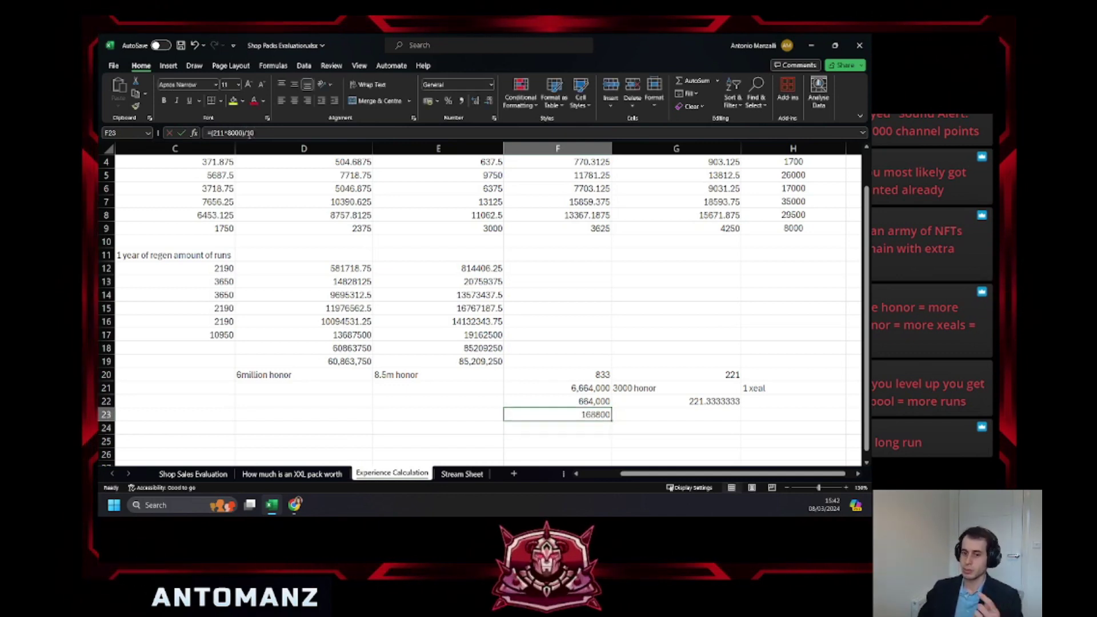
# Calculate the xeals bought with that honor by entering =168800/3000 in cell G23.
pyautogui.click(621, 416)
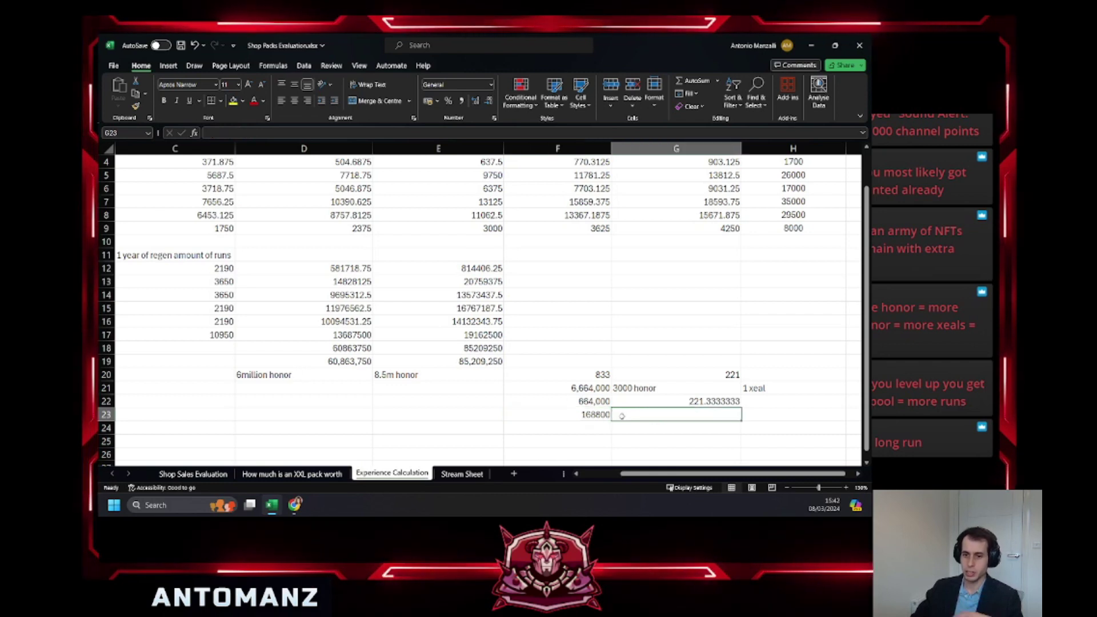
pyautogui.write('=1')
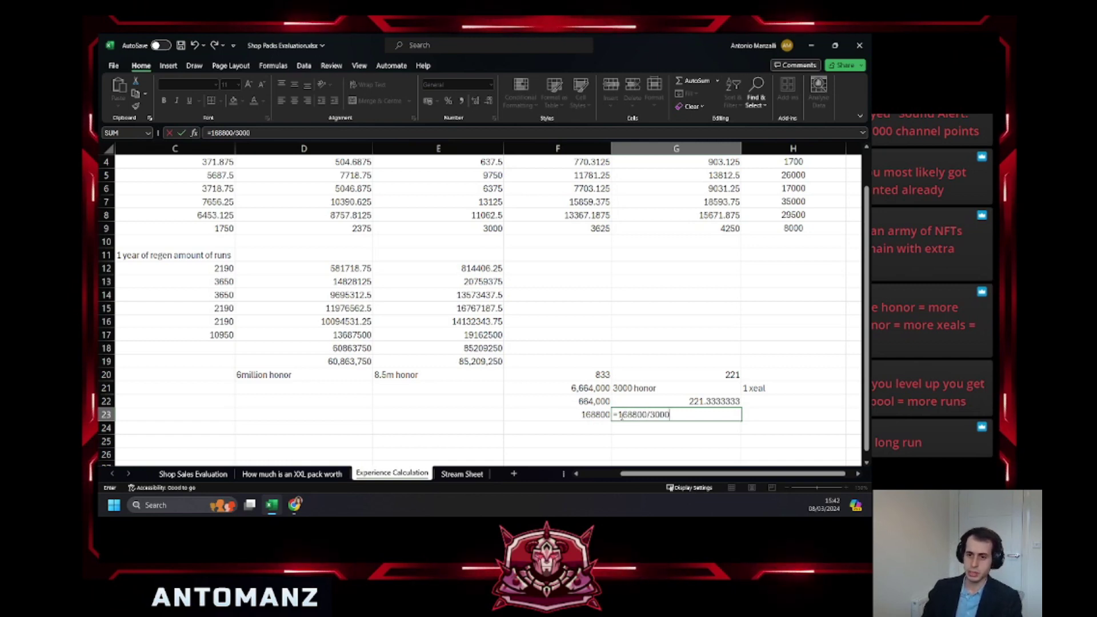
pyautogui.write('68800/3000')
pyautogui.press('Return')
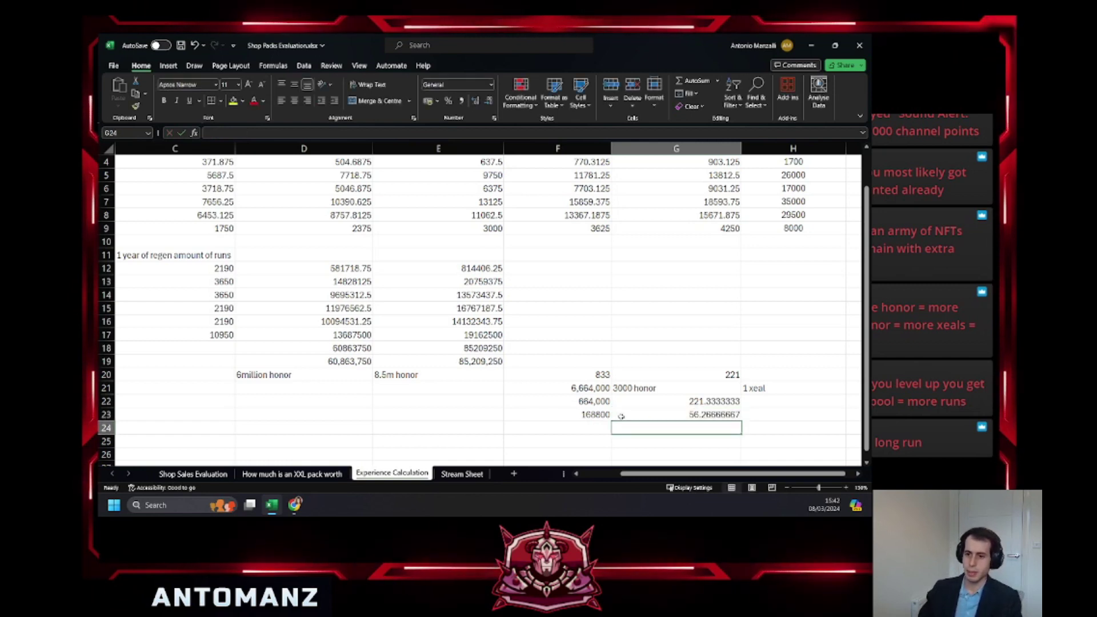
pyautogui.click(700, 403)
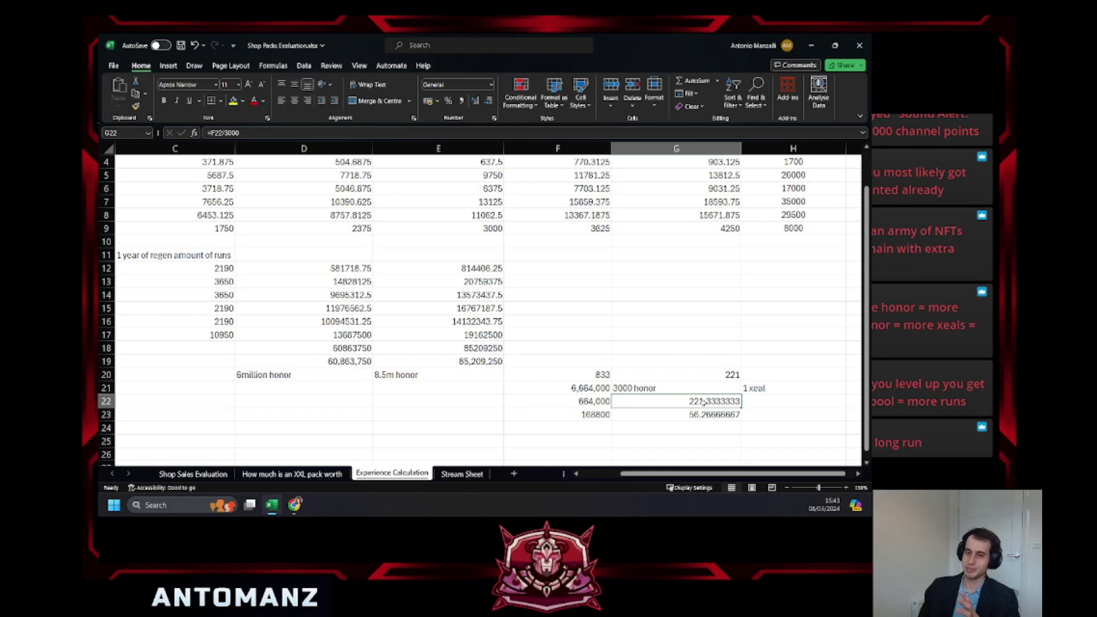
# On the Shop Sales Evaluation sheet, set the number of packs to 10 for PVP, RAID, ENERGY, BADGES, T/G and XEALS.
pyautogui.click(193, 474)
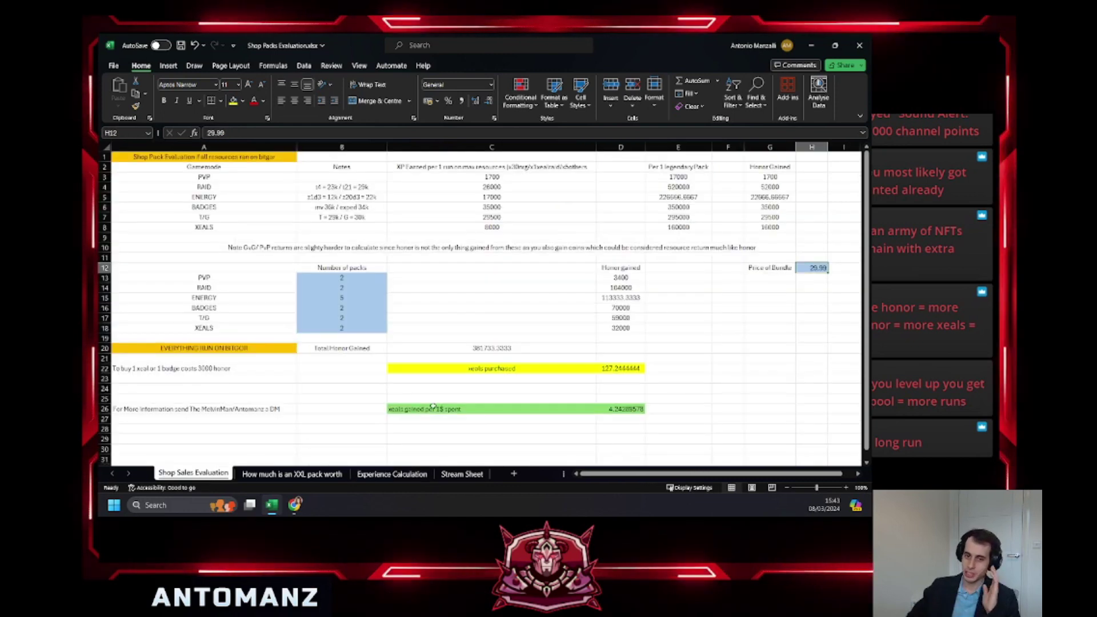
pyautogui.moveTo(342, 278); pyautogui.dragTo(342, 328)
pyautogui.click(358, 276)
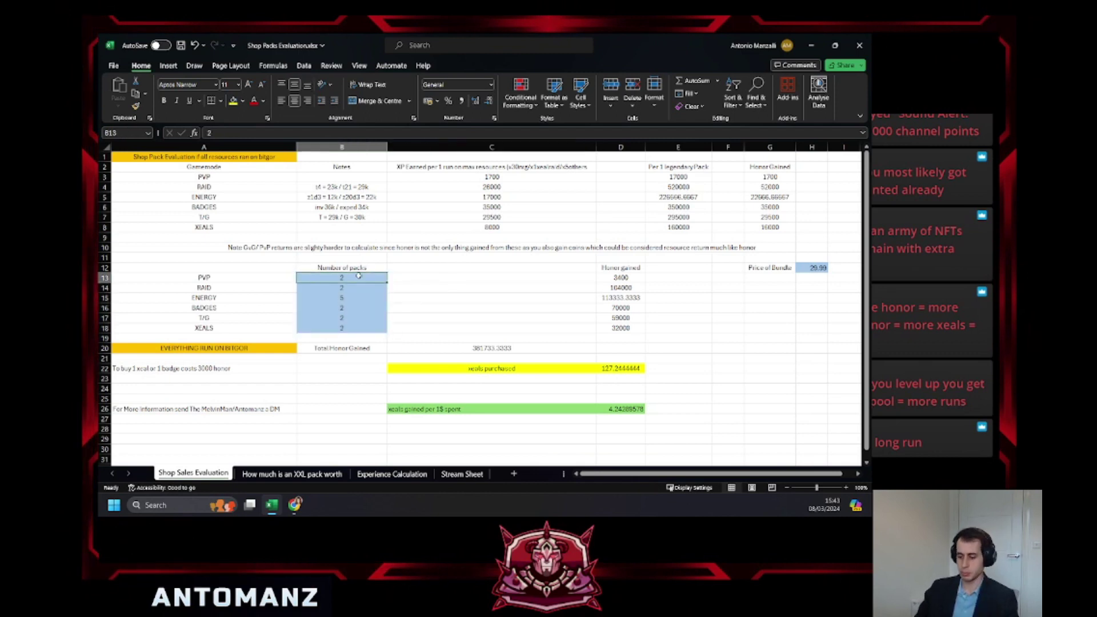
pyautogui.press('Return')
pyautogui.write('1010')
pyautogui.press('Return')
pyautogui.write('10')
pyautogui.press('Return')
pyautogui.press('Right')
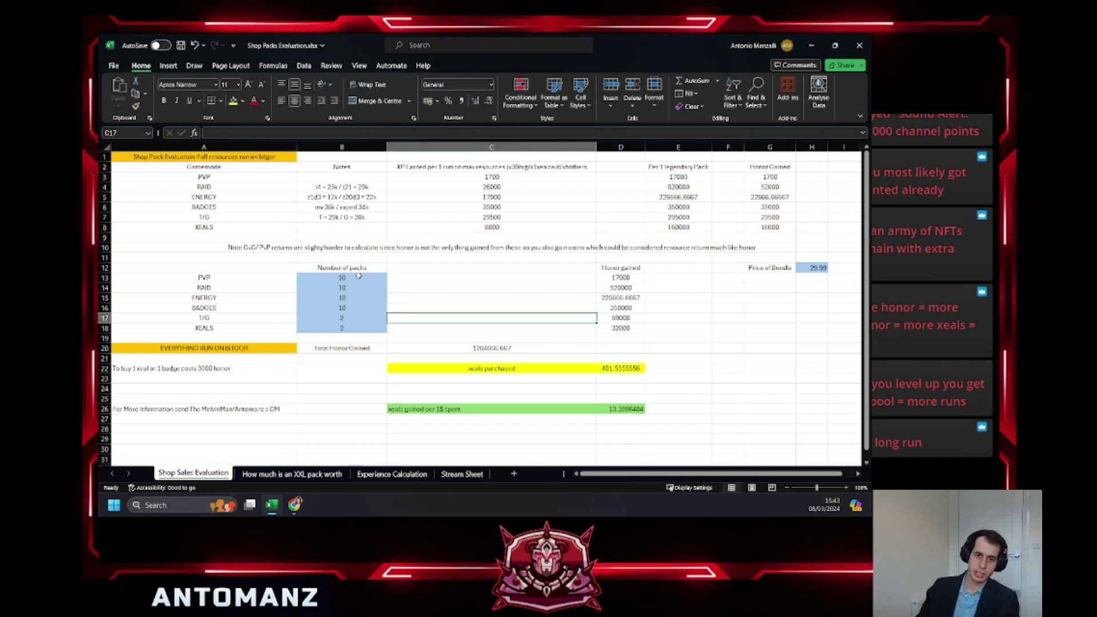
pyautogui.press('Left')
pyautogui.write('10')
pyautogui.press('Return')
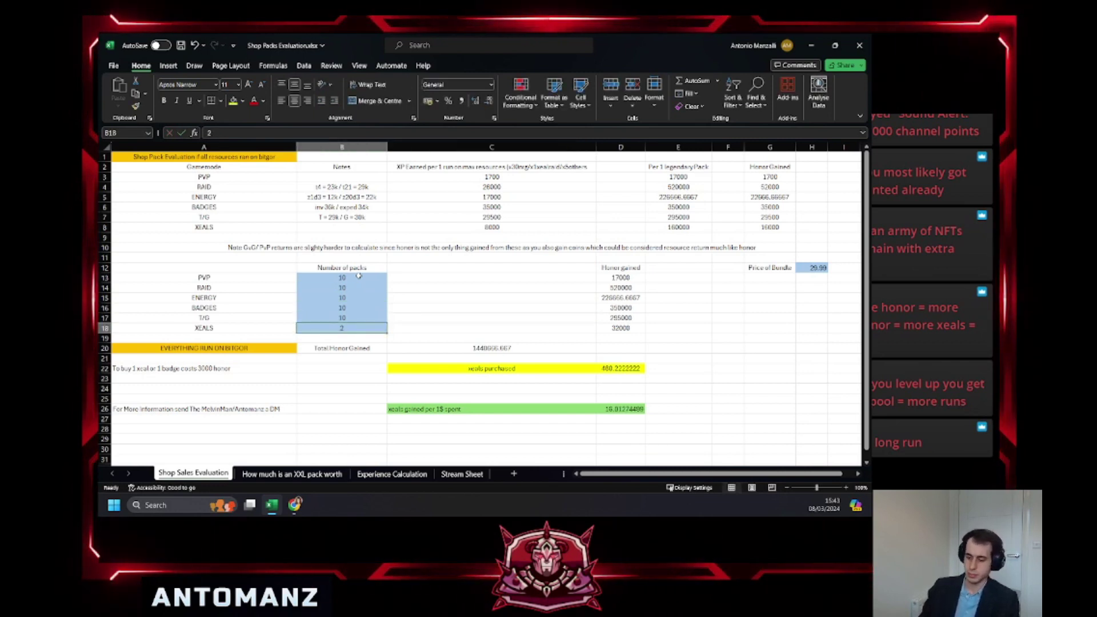
pyautogui.write('10')
# Set the price of the bundle in cell H12 to 99.99.
pyautogui.click(475, 301)
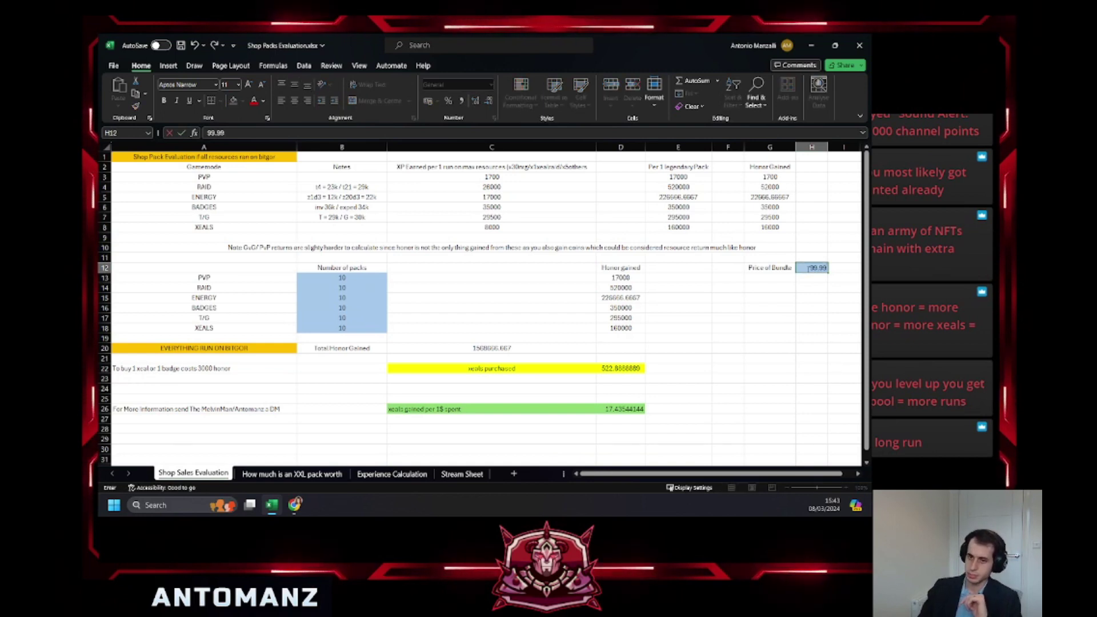
pyautogui.click(767, 318)
# Review the pack quantities for all six game modes against the bundle price and the xeals gained per $1 spent.
pyautogui.moveTo(342, 277); pyautogui.dragTo(343, 328)
pyautogui.moveTo(204, 277); pyautogui.dragTo(330, 328)
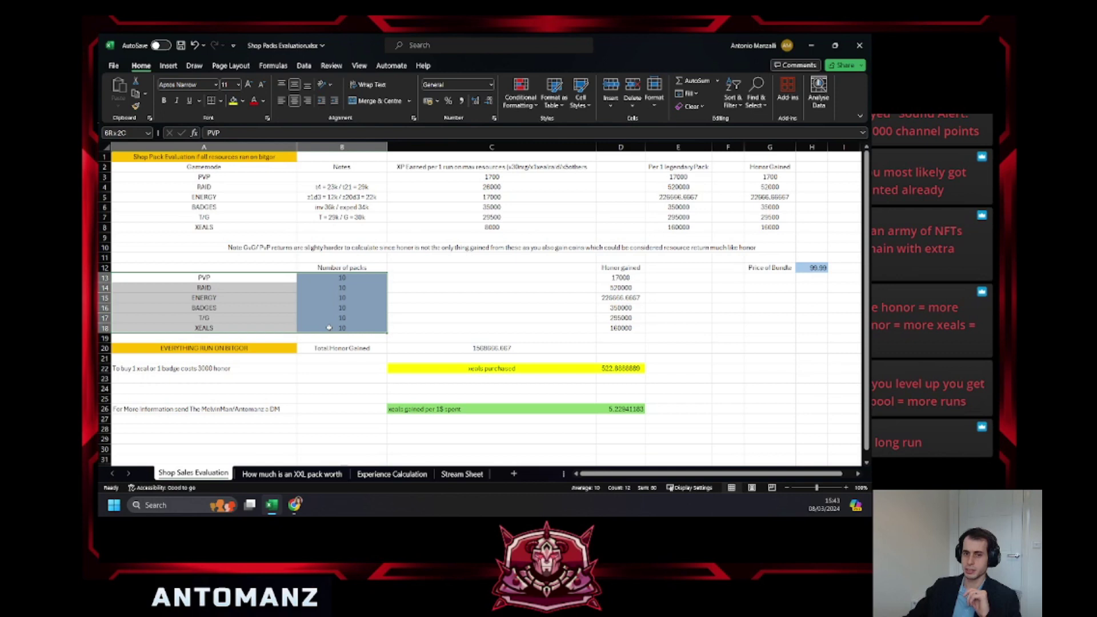
pyautogui.click(457, 317)
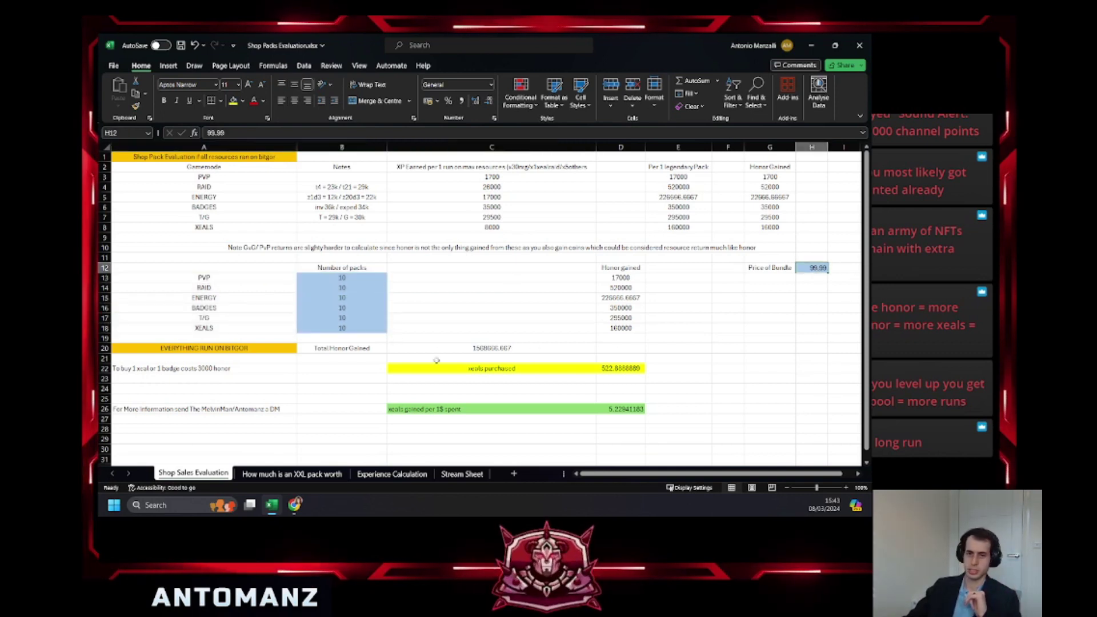
pyautogui.moveTo(341, 278); pyautogui.dragTo(350, 323)
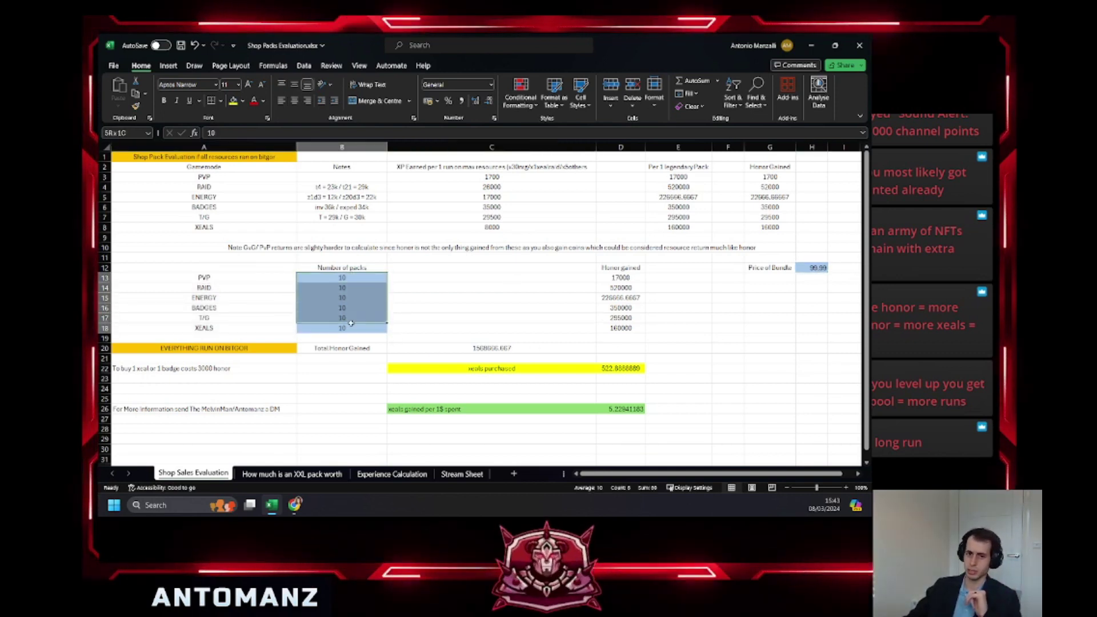
pyautogui.click(490, 307)
pyautogui.moveTo(343, 277); pyautogui.dragTo(341, 326)
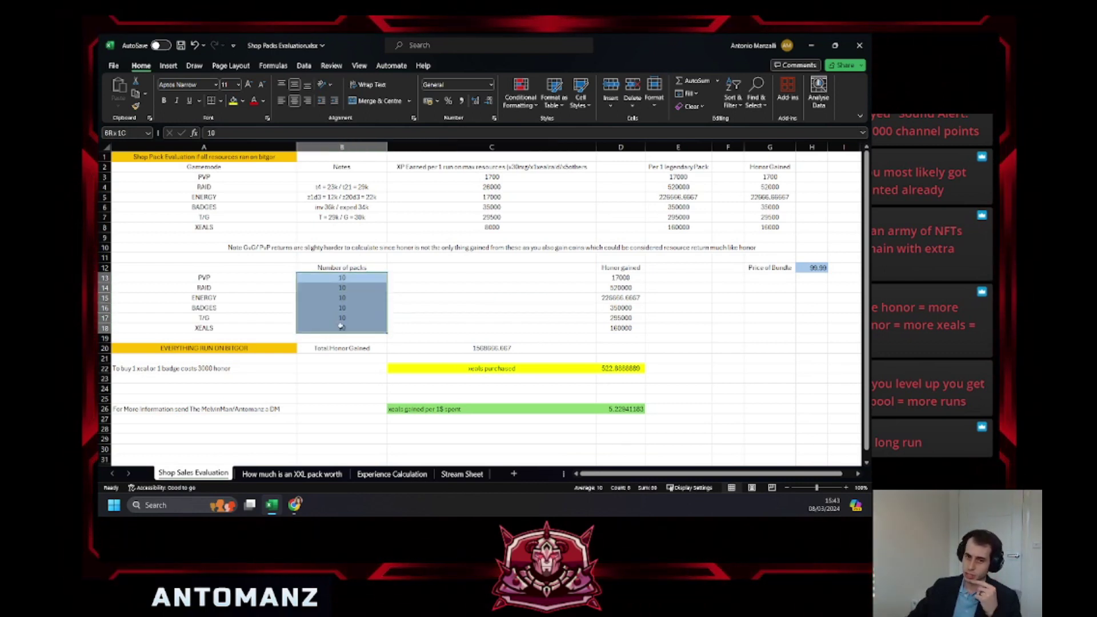
# On the Experience Calculation sheet, clear the 168800 honor figure in F23 and its xeals calculation in G23.
pyautogui.click(472, 308)
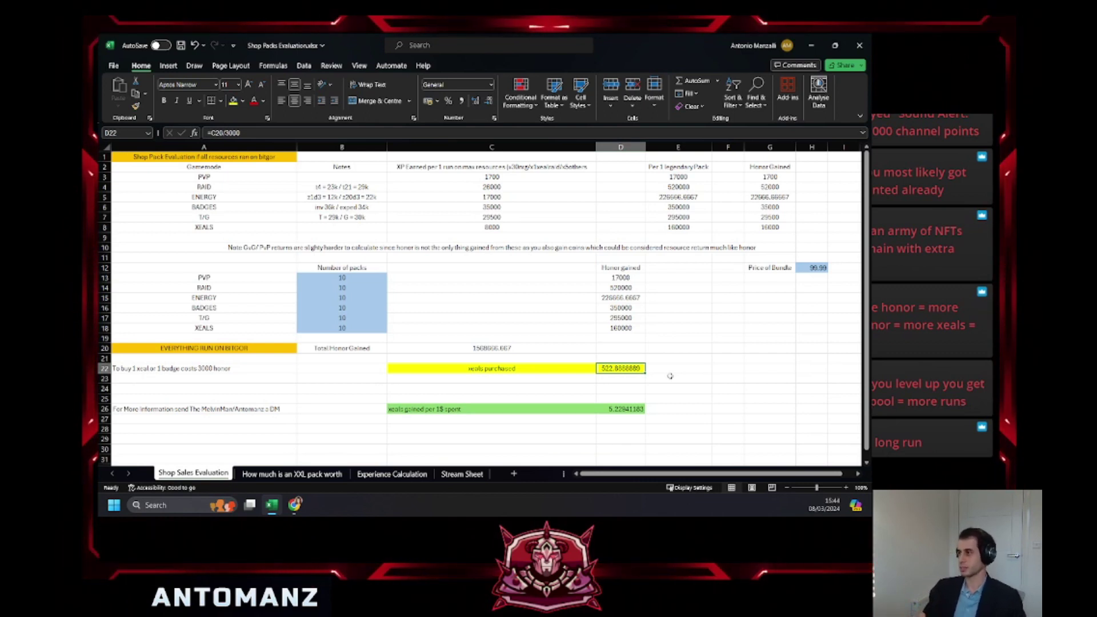
pyautogui.click(459, 480)
pyautogui.click(395, 475)
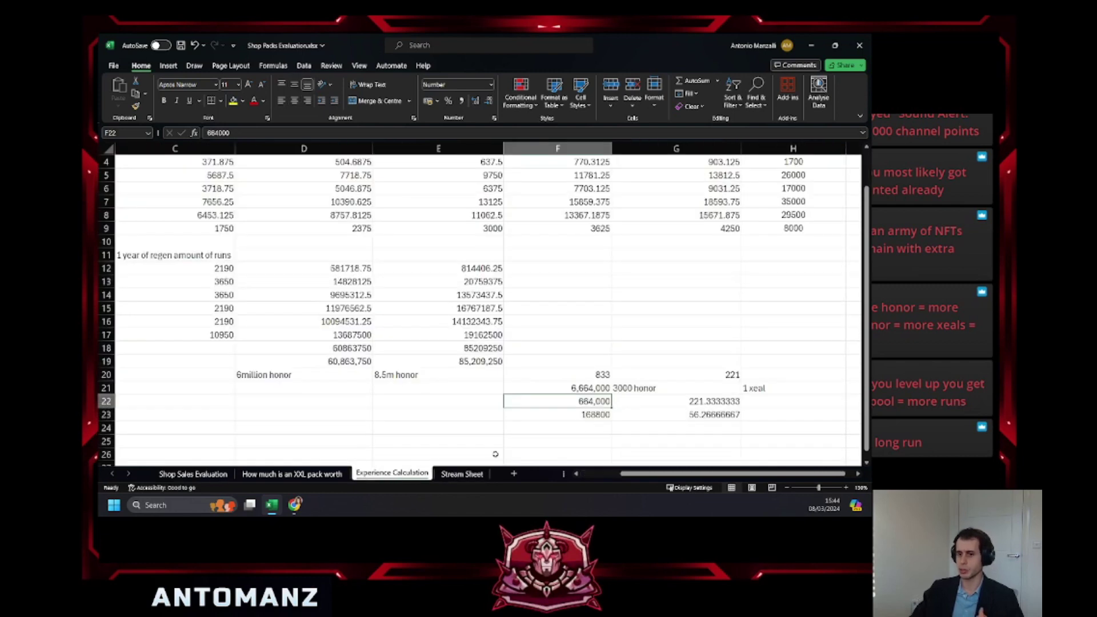
pyautogui.click(636, 414)
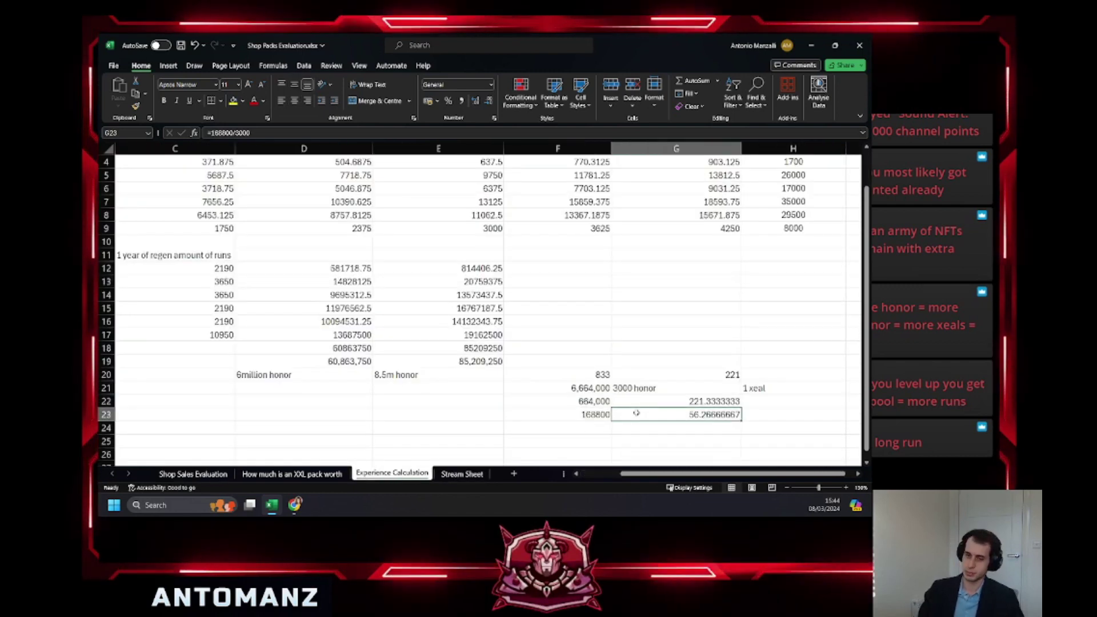
pyautogui.press('Delete')
pyautogui.press('Left')
pyautogui.press('Delete')
pyautogui.press('Up')
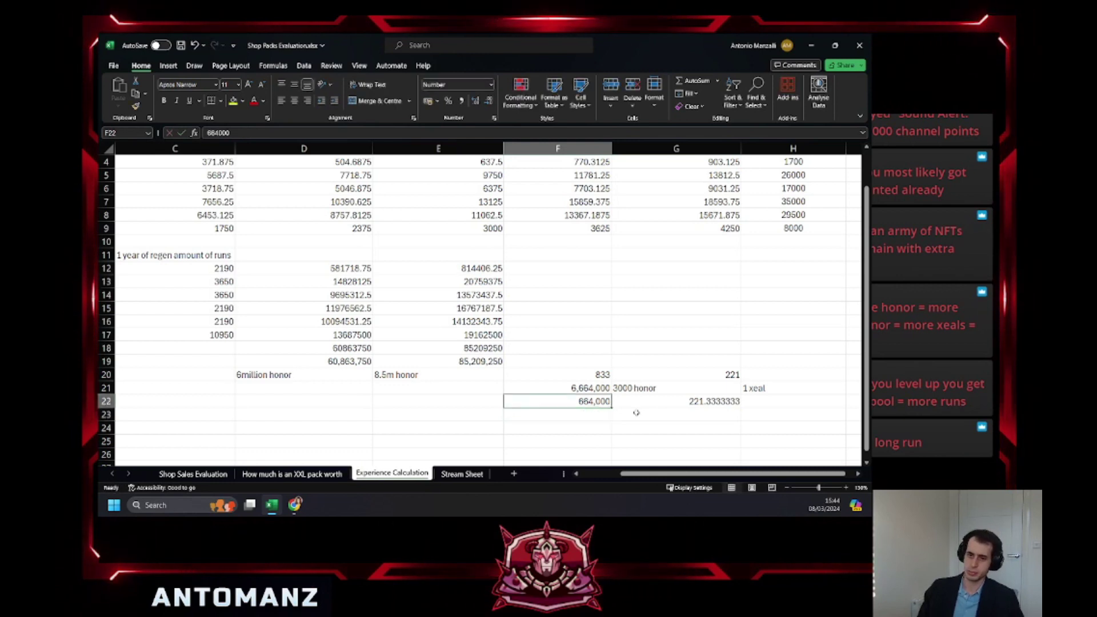
# Clear the honor figures in F22 and F21 and the 3000 honor label in G21.
pyautogui.press('Delete')
pyautogui.press('Up')
pyautogui.press('Delete')
pyautogui.press('Right')
pyautogui.press('BackSpace')
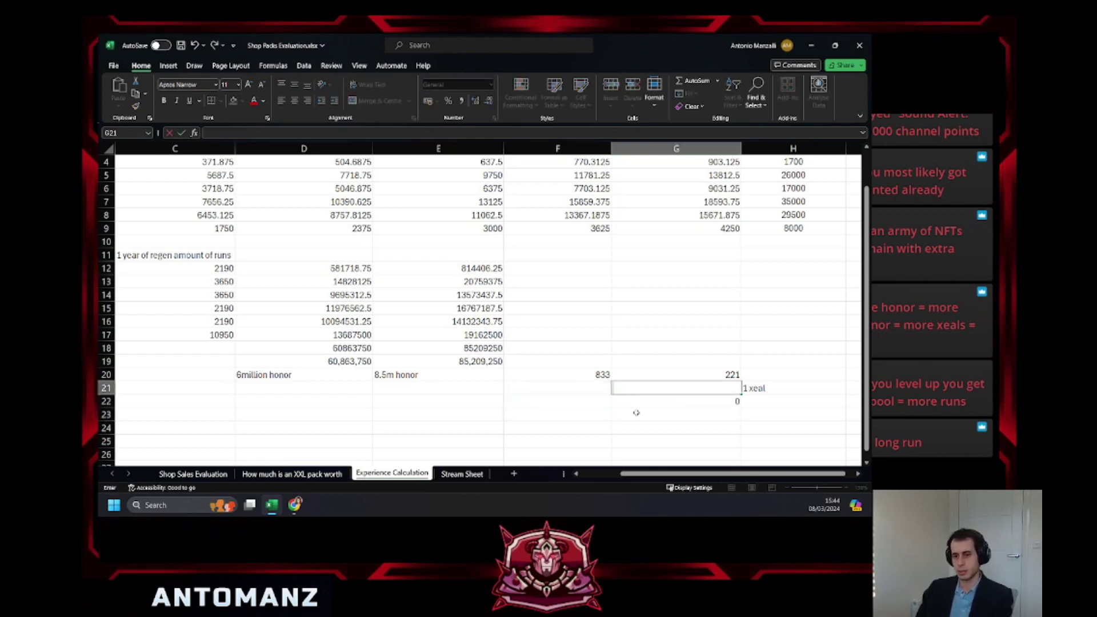
# Clear the remaining scratch entries in F20, G20, H21 and G22.
pyautogui.press('Down')
pyautogui.press('Right')
pyautogui.press('Right')
pyautogui.press('Delete')
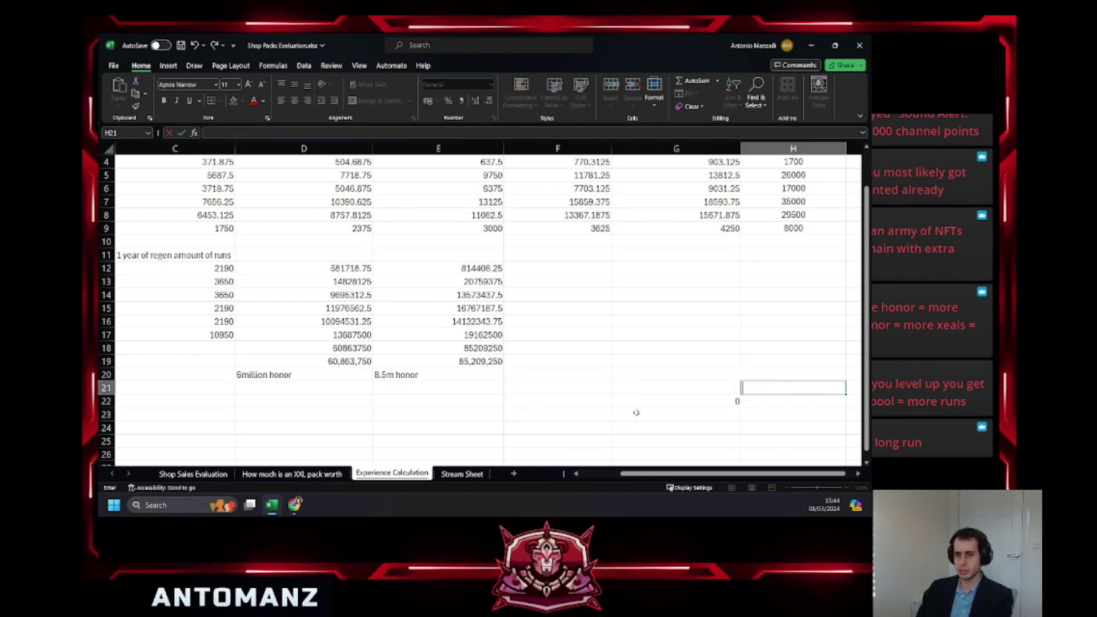
pyautogui.press('Down')
pyautogui.press('Left')
pyautogui.press('Delete')
pyautogui.press('Left')
pyautogui.press('Up')
pyautogui.press('Up')
pyautogui.press('Left')
pyautogui.press('Left')
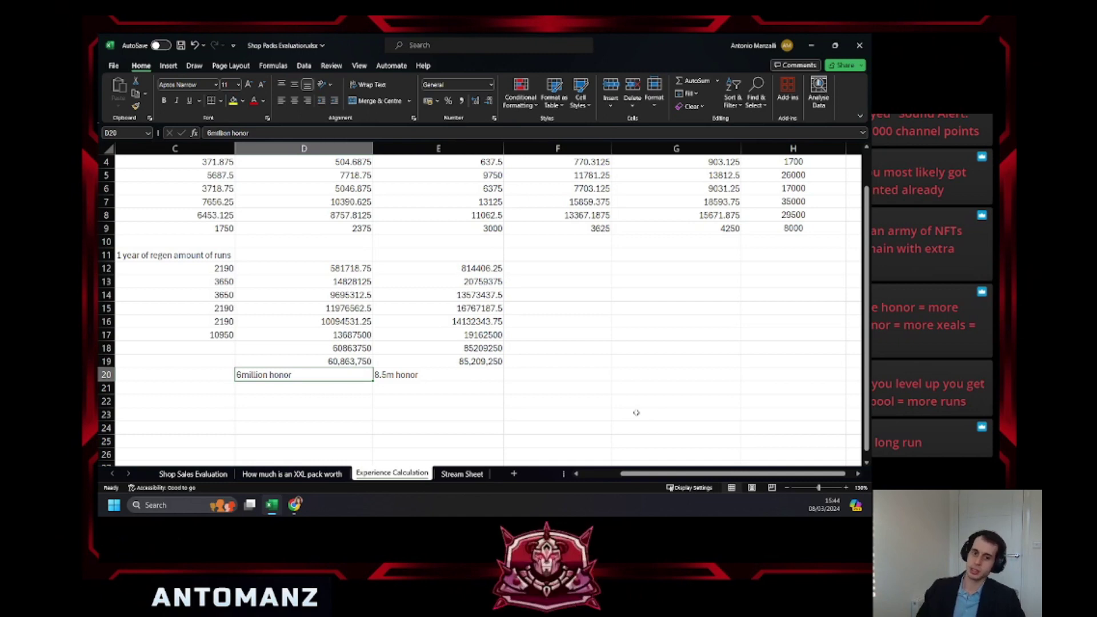
# Enter the exchange note "15000 = 5 xeals" in cell G14.
pyautogui.click(640, 350)
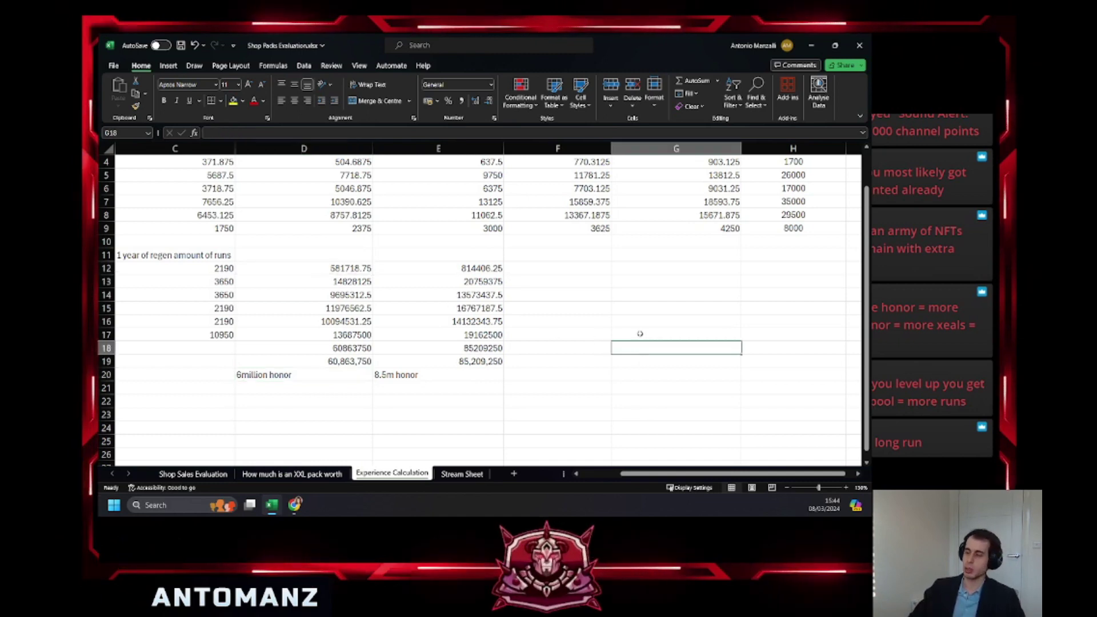
pyautogui.click(657, 320)
pyautogui.click(660, 296)
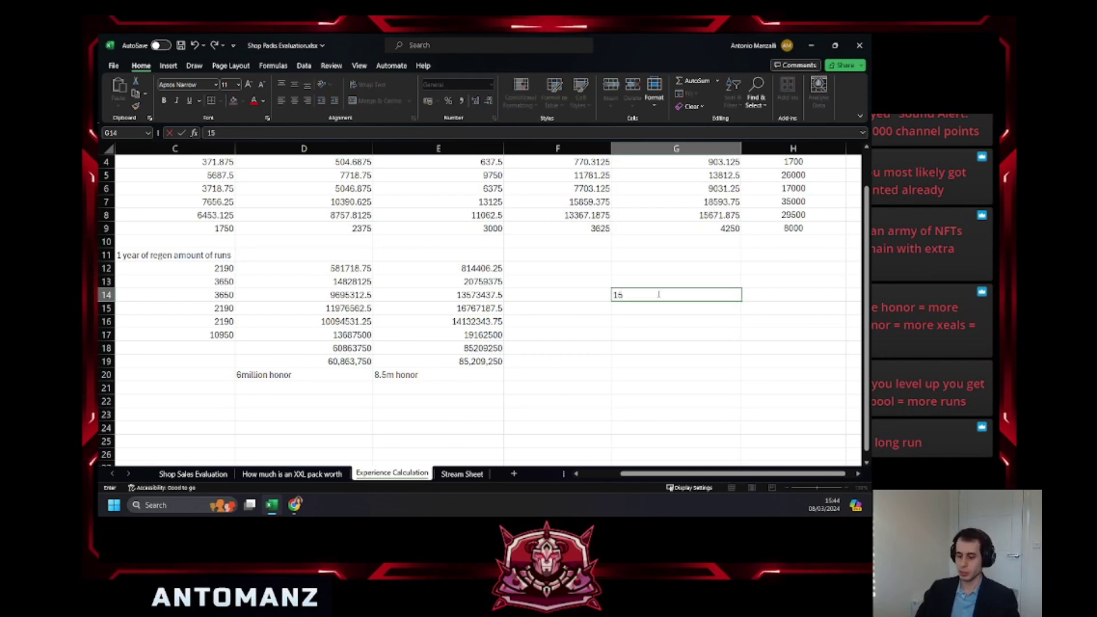
pyautogui.write('15000')
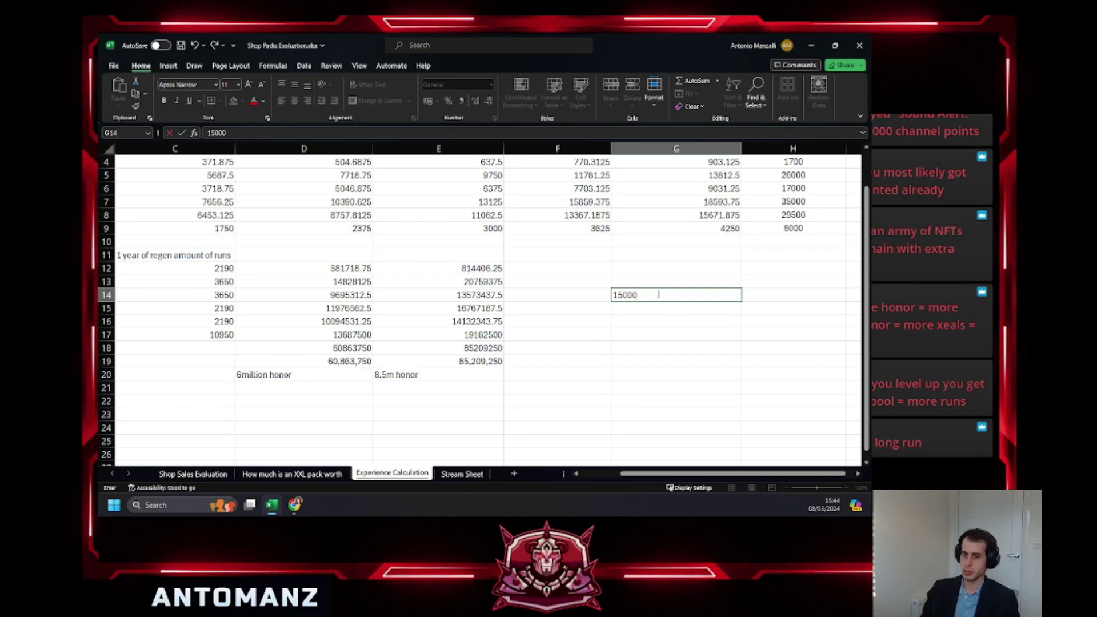
pyautogui.hotkey('ctrl', 'Return')
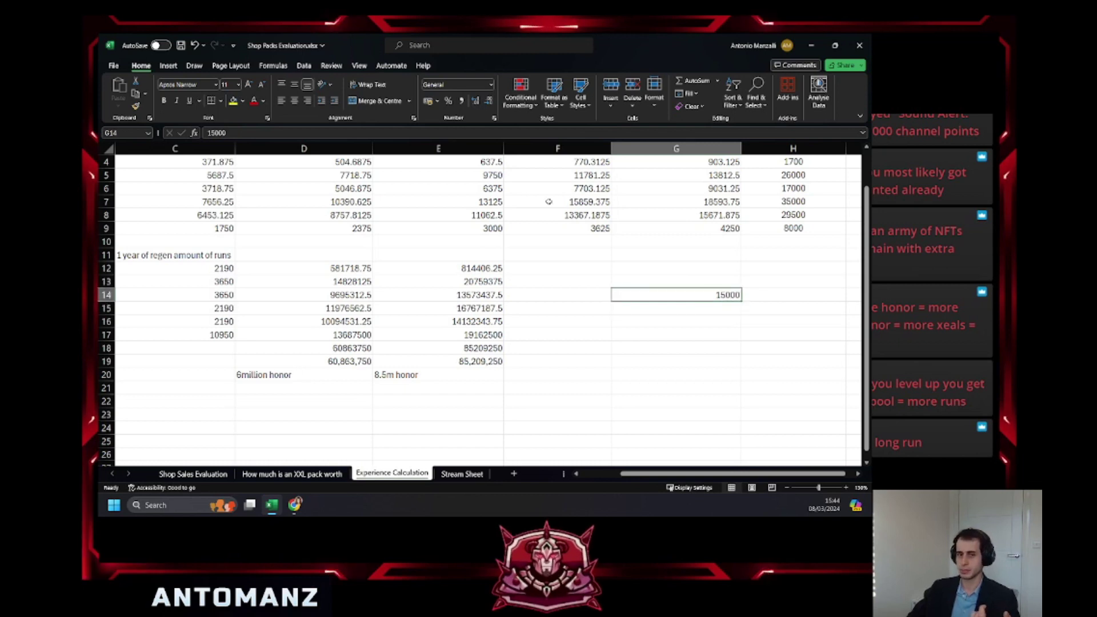
pyautogui.press('F2')
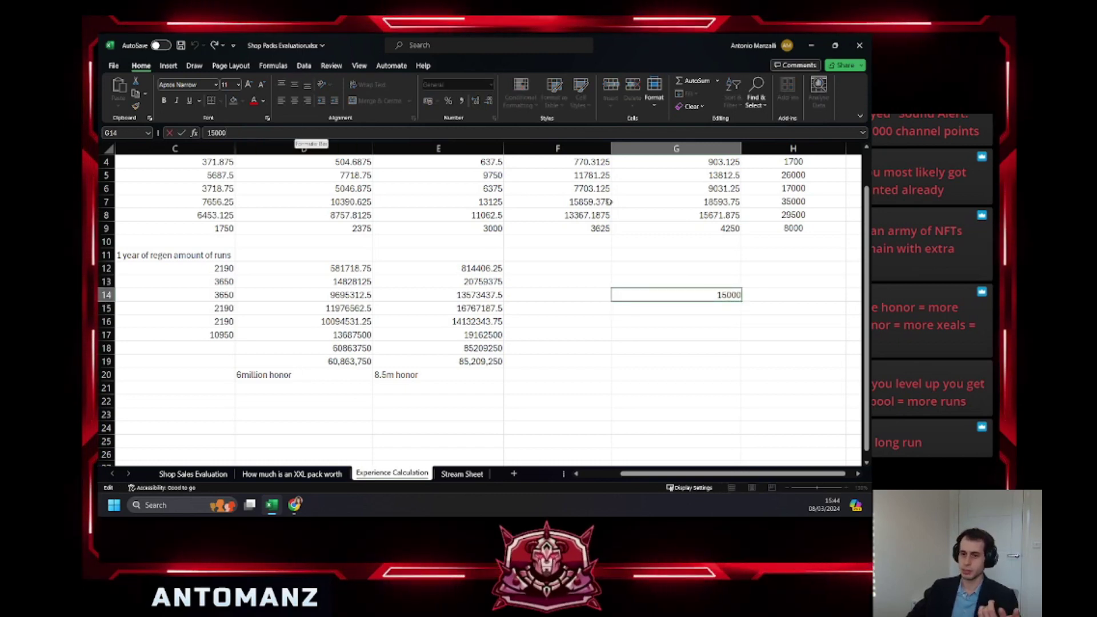
pyautogui.write('- 5 xeals')
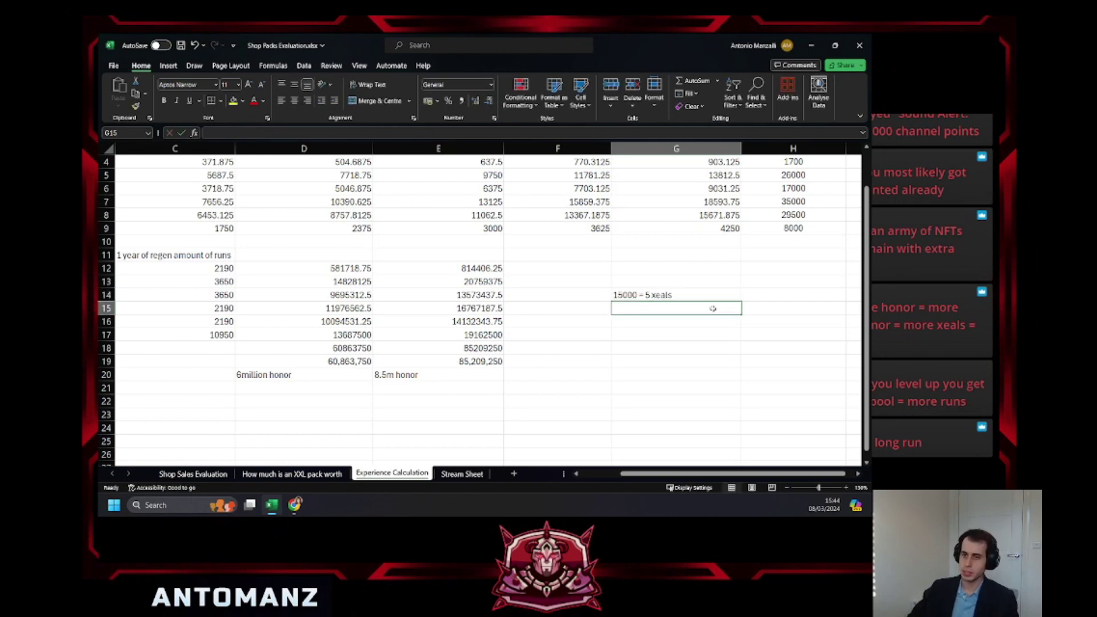
# Copy the exchange note from G14 into G15 and change it to "15000 = 5 badges".
pyautogui.click(691, 308)
pyautogui.write('15000 - 5 xeals')
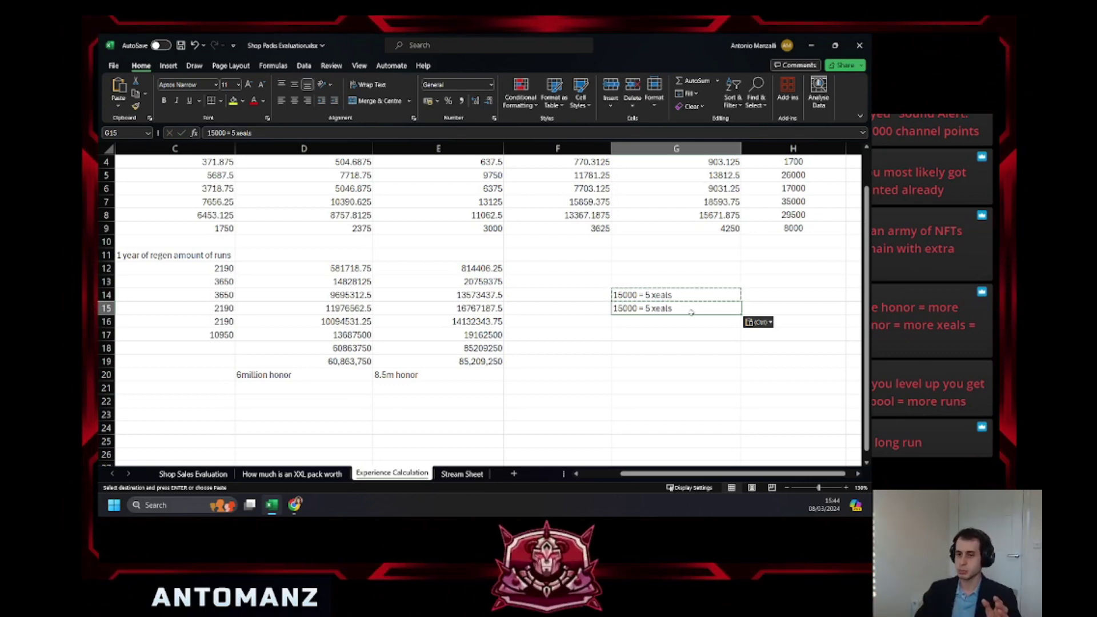
pyautogui.press('Up')
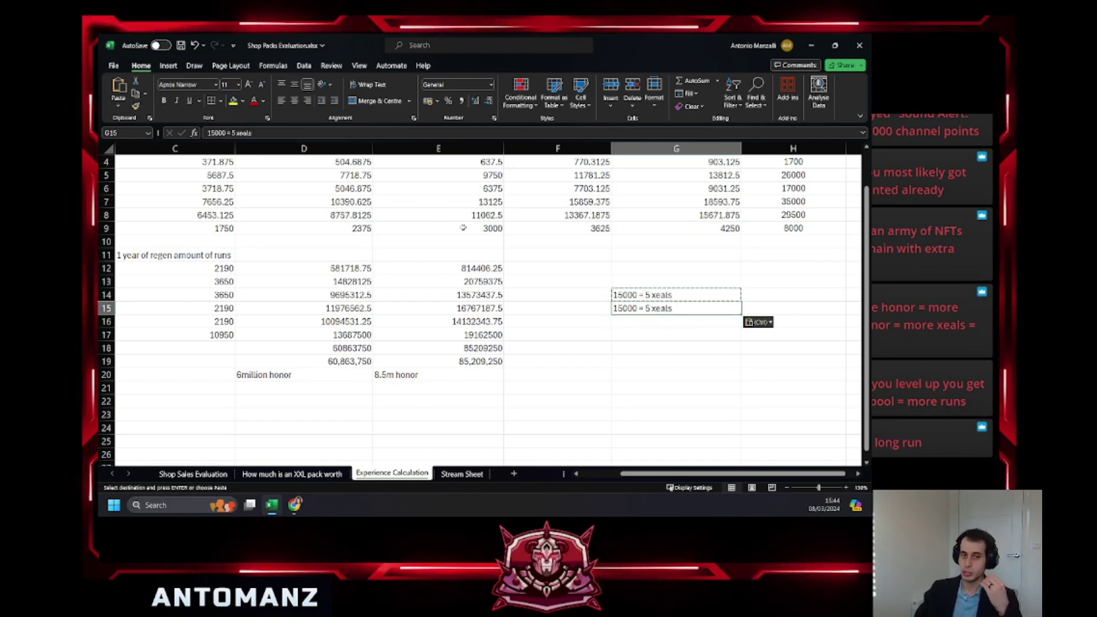
pyautogui.click(233, 133)
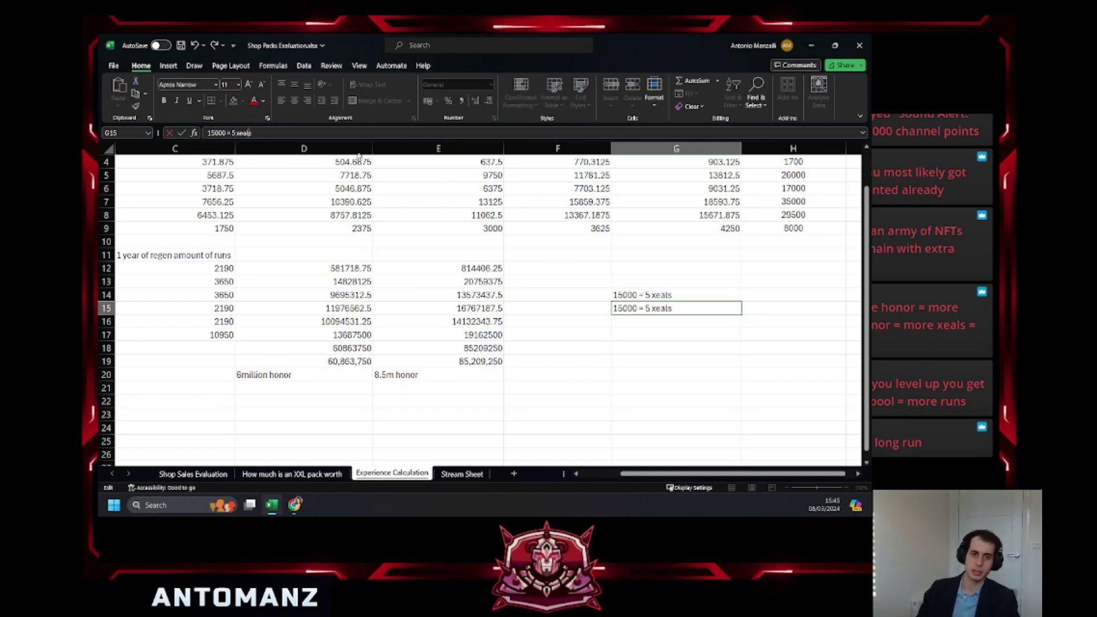
pyautogui.press('BackSpace')
pyautogui.press('BackSpace')
pyautogui.press('BackSpace')
pyautogui.press('BackSpace')
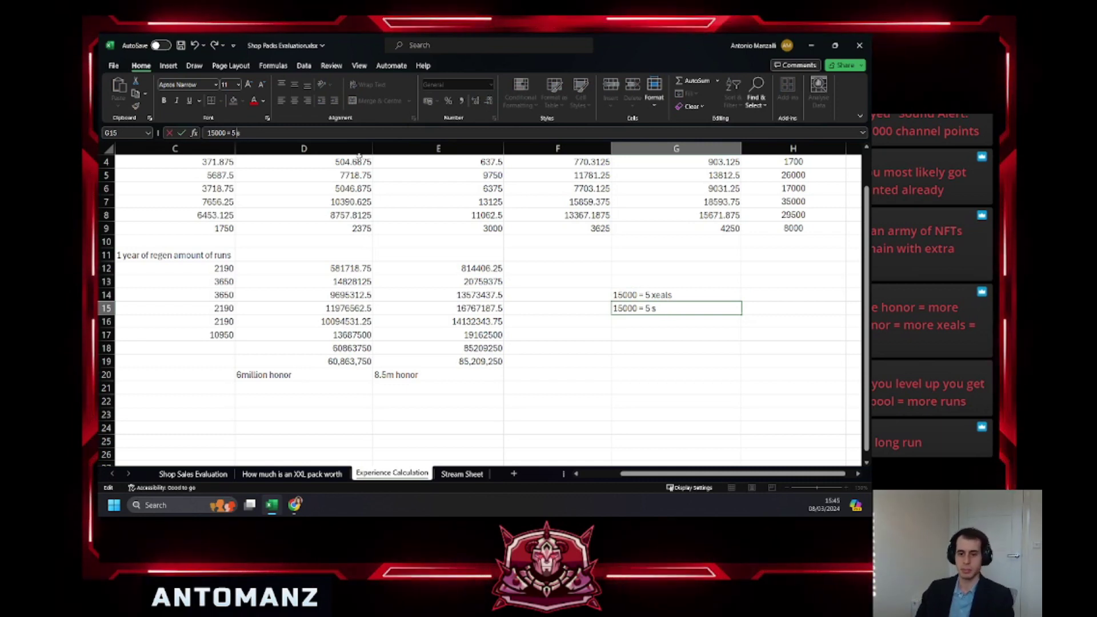
pyautogui.write('badge')
pyautogui.click(793, 375)
# Compare the exchange notes for xeals in G14 and badges in G15.
pyautogui.click(693, 309)
pyautogui.click(693, 294)
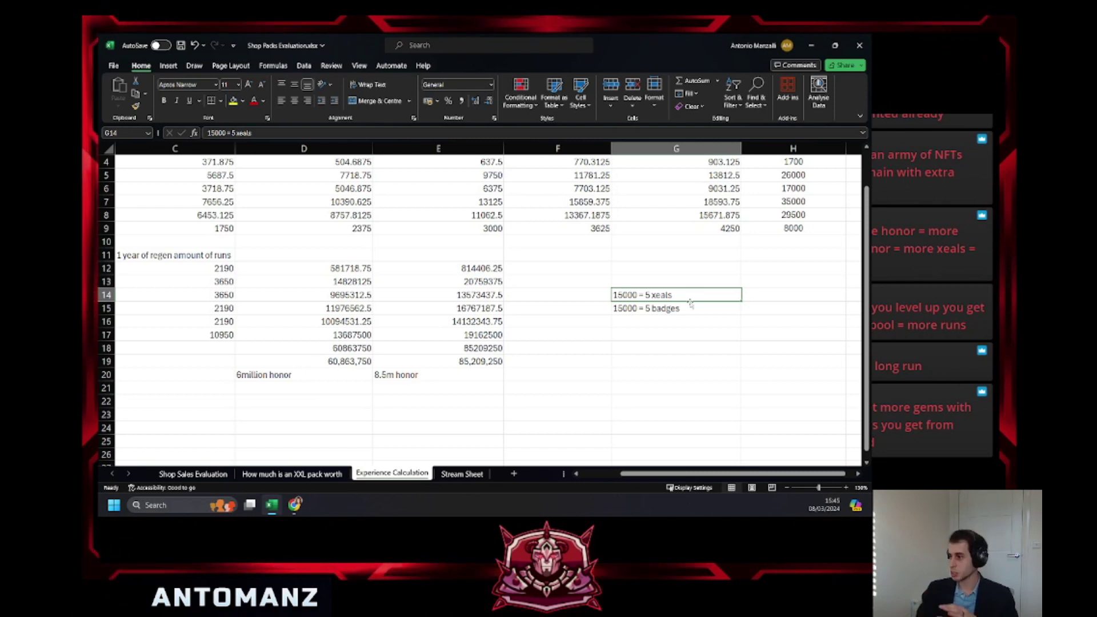
pyautogui.click(689, 308)
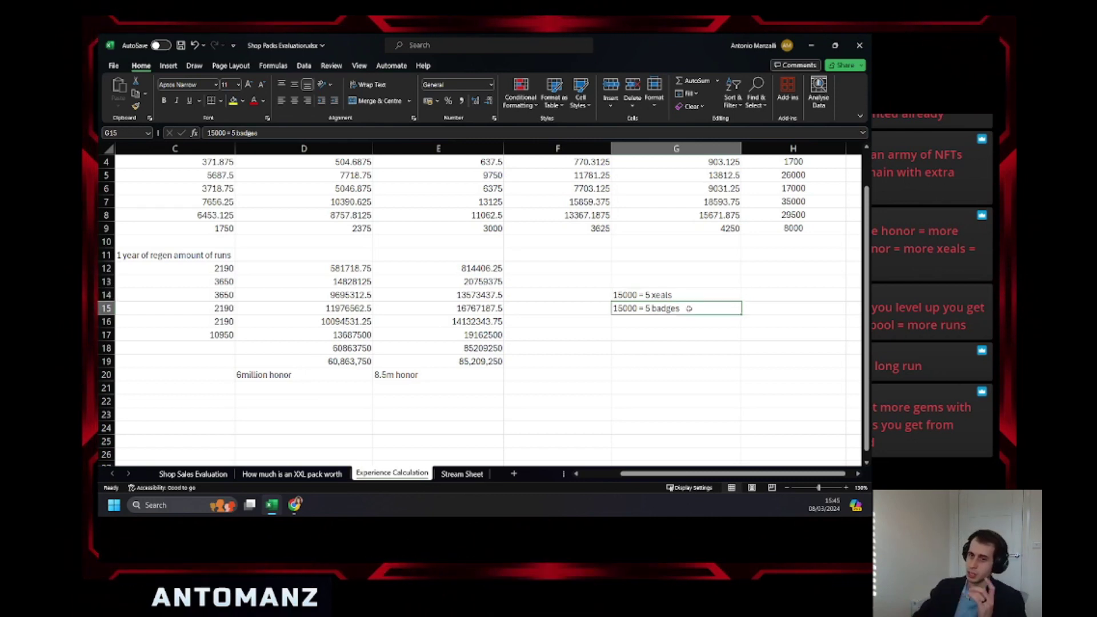
pyautogui.click(687, 298)
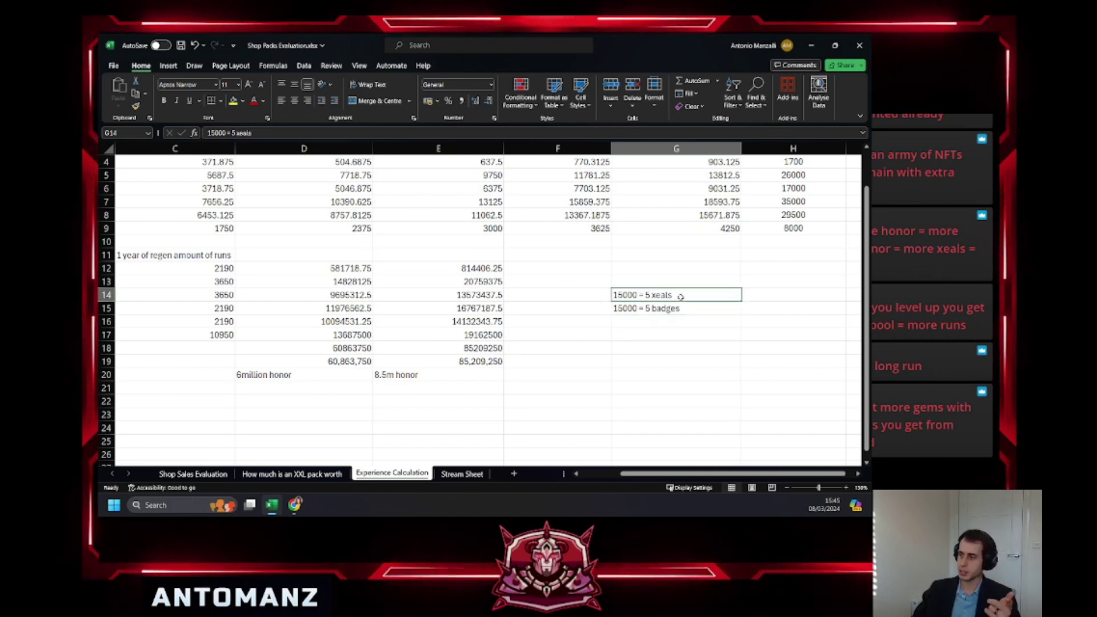
pyautogui.click(681, 303)
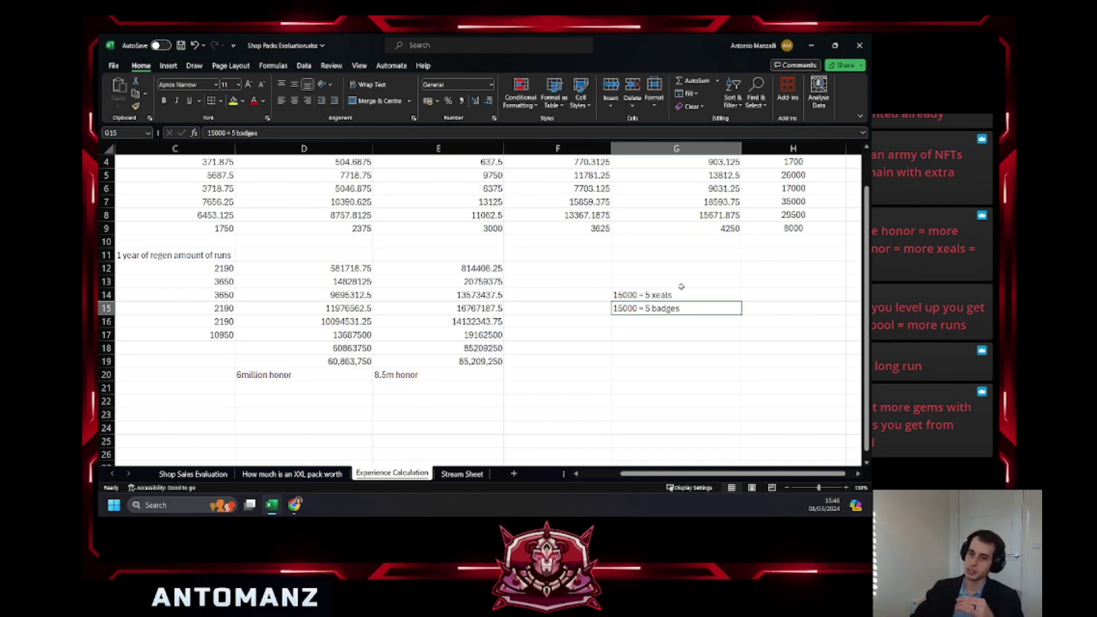
pyautogui.press('Up')
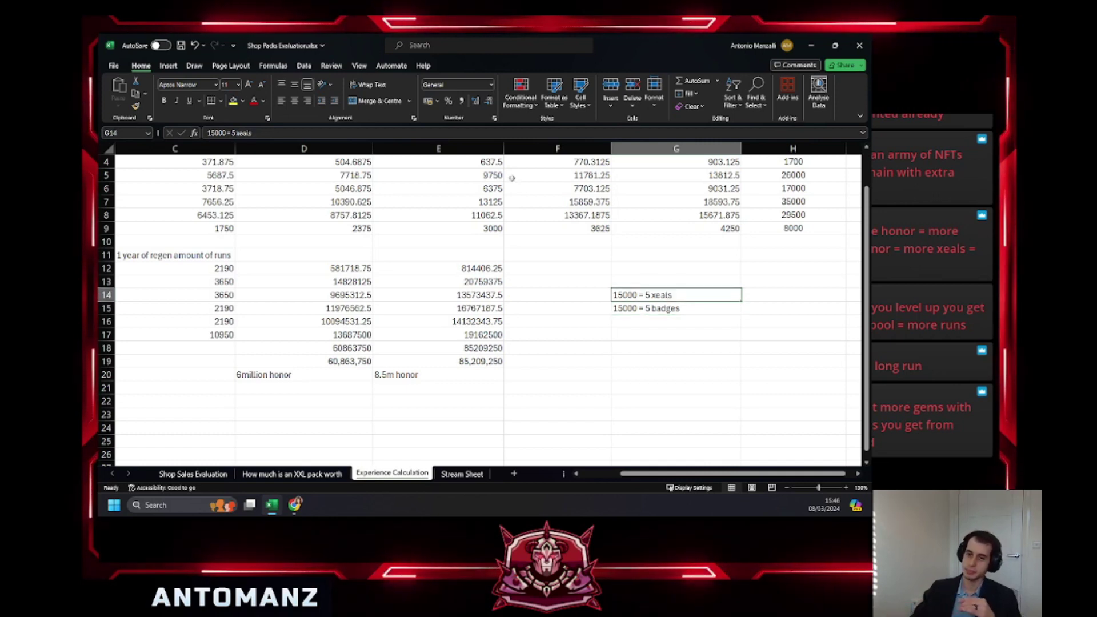
# Label the two exchange rows with "x" in F14 and "b" in F15.
pyautogui.click(566, 295)
pyautogui.write('x')
pyautogui.click(575, 310)
pyautogui.write('b')
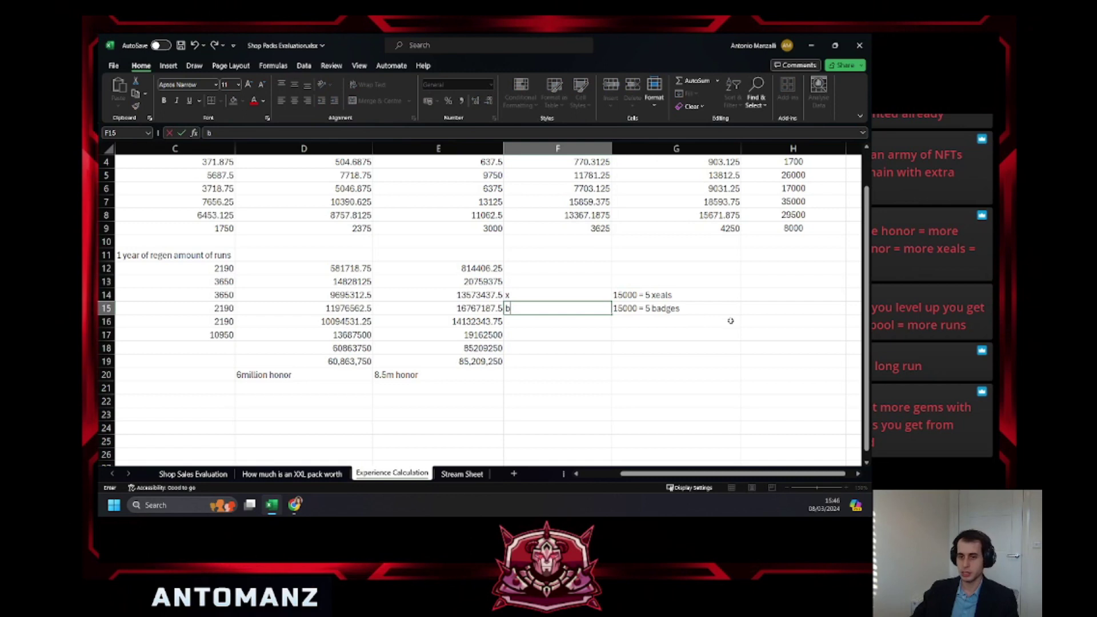
pyautogui.press('Tab')
# Shorten the badges note in G15 to the number 15000 only.
pyautogui.click(307, 133)
pyautogui.press('BackSpace')
pyautogui.press('BackSpace')
pyautogui.press('BackSpace')
pyautogui.press('BackSpace')
pyautogui.press('BackSpace')
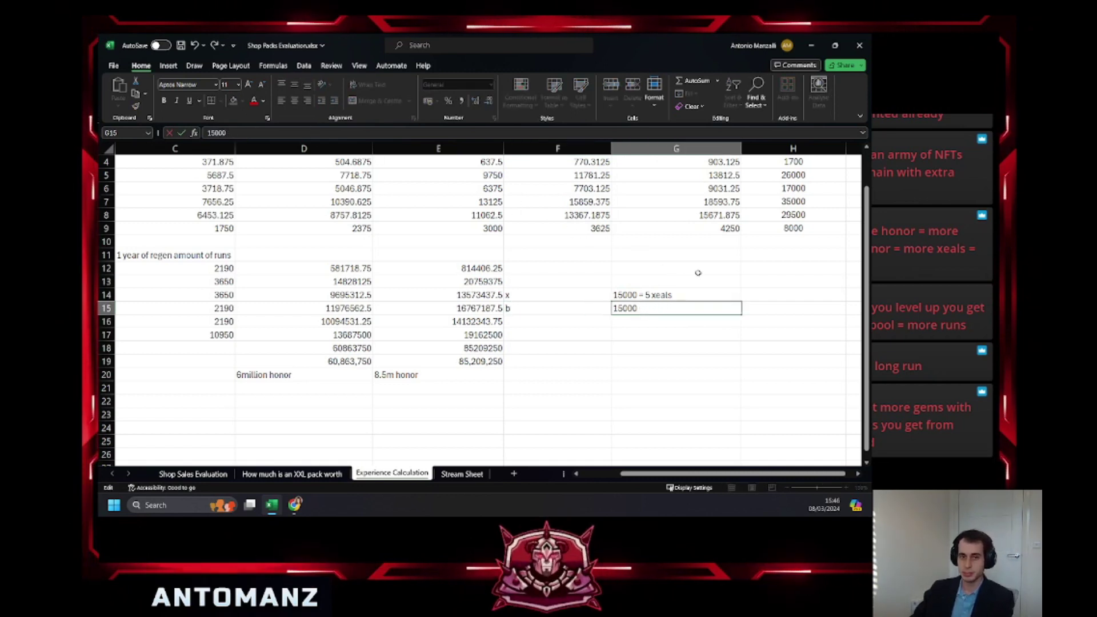
# Shorten the xeals note in G14 to the number 15000 only.
pyautogui.click(696, 294)
pyautogui.click(299, 132)
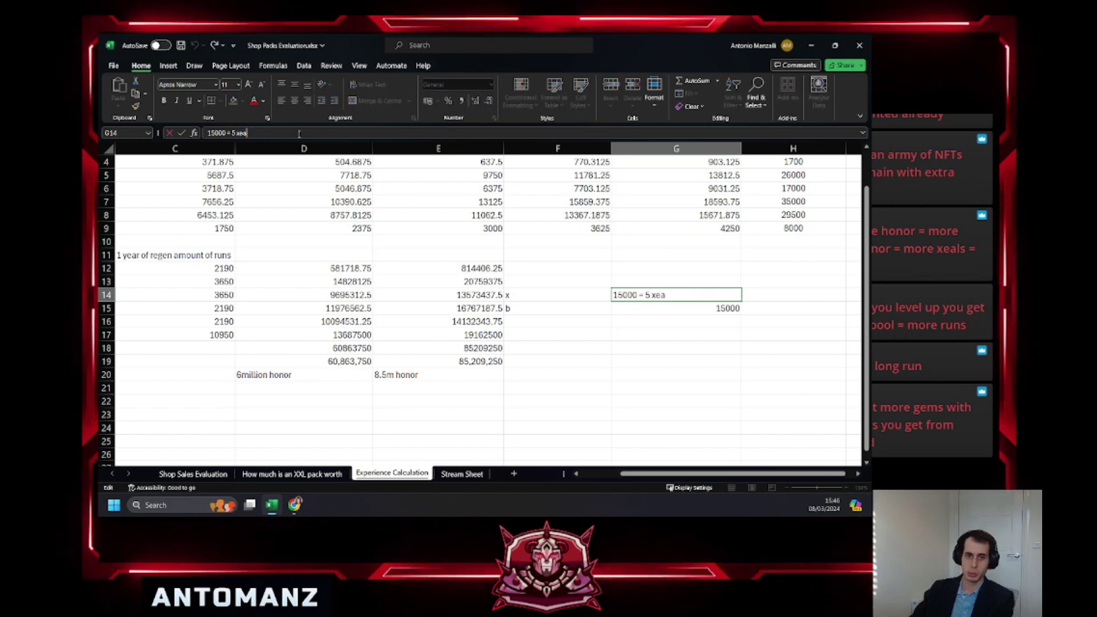
pyautogui.press('BackSpace')
pyautogui.press('BackSpace')
pyautogui.press('BackSpace')
pyautogui.press('BackSpace')
pyautogui.press('BackSpace')
pyautogui.press('BackSpace')
pyautogui.press('BackSpace')
pyautogui.press('BackSpace')
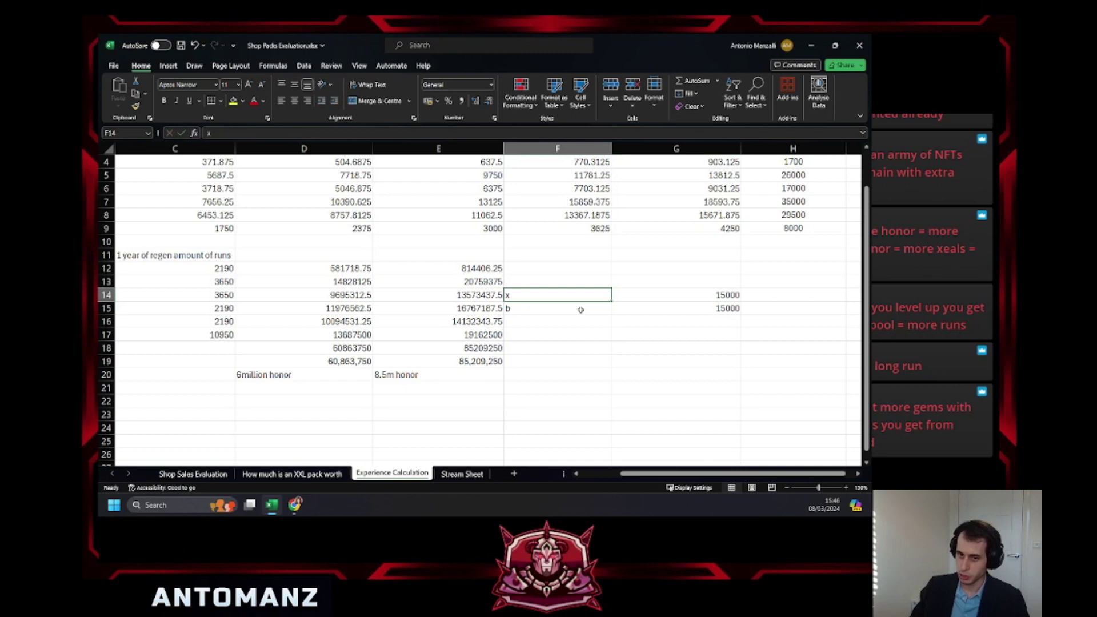
# Replace the content of G14 in the xeals row with "5*".
pyautogui.click(720, 295)
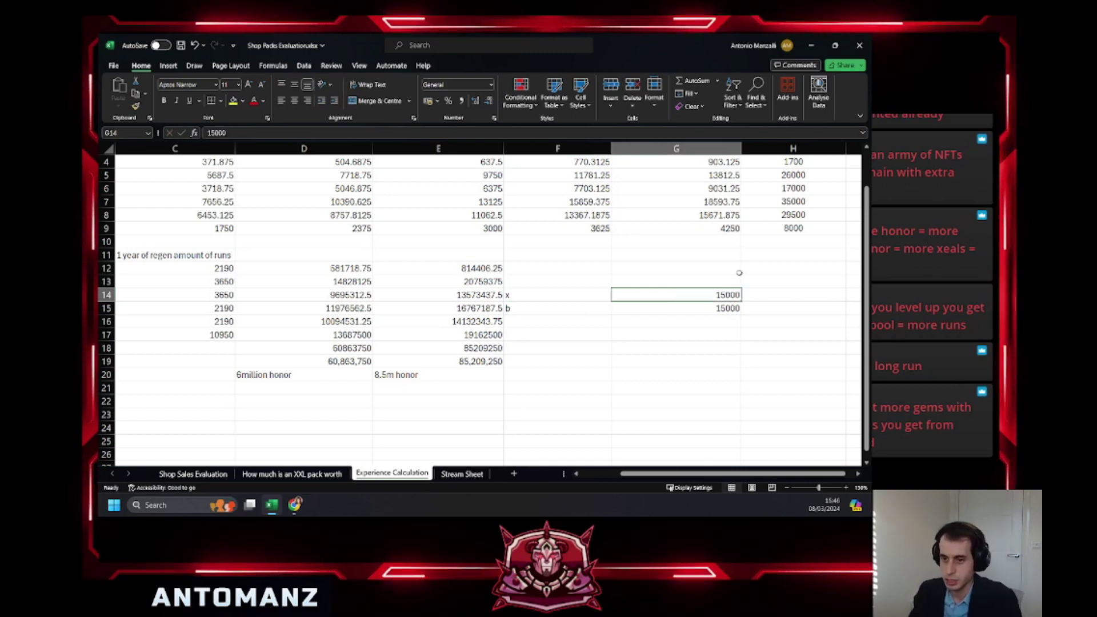
pyautogui.click(379, 133)
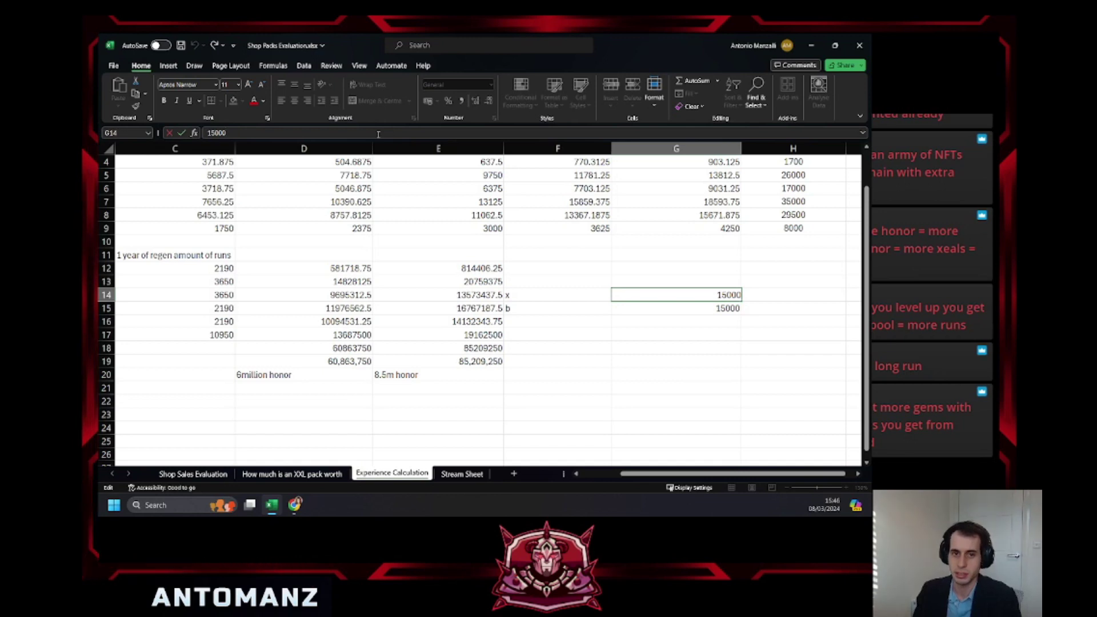
pyautogui.press('BackSpace')
pyautogui.write('5*')
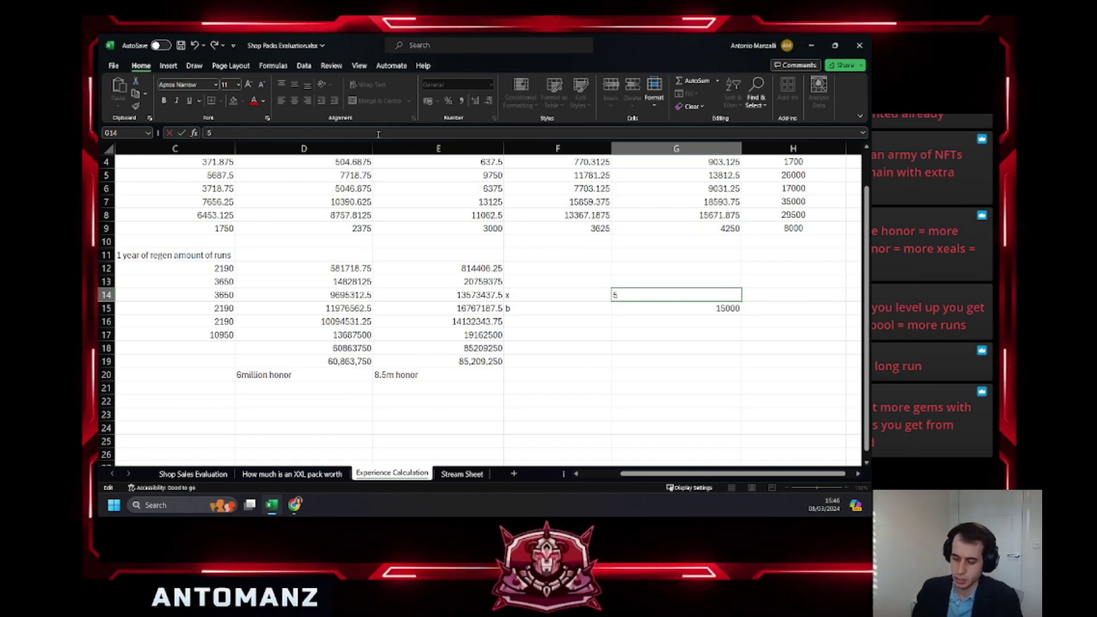
# Examine the experience earned per run across the xp boost columns, especially the BADGES row and the 640% bitgor column.
pyautogui.moveTo(639, 474); pyautogui.dragTo(597, 480)
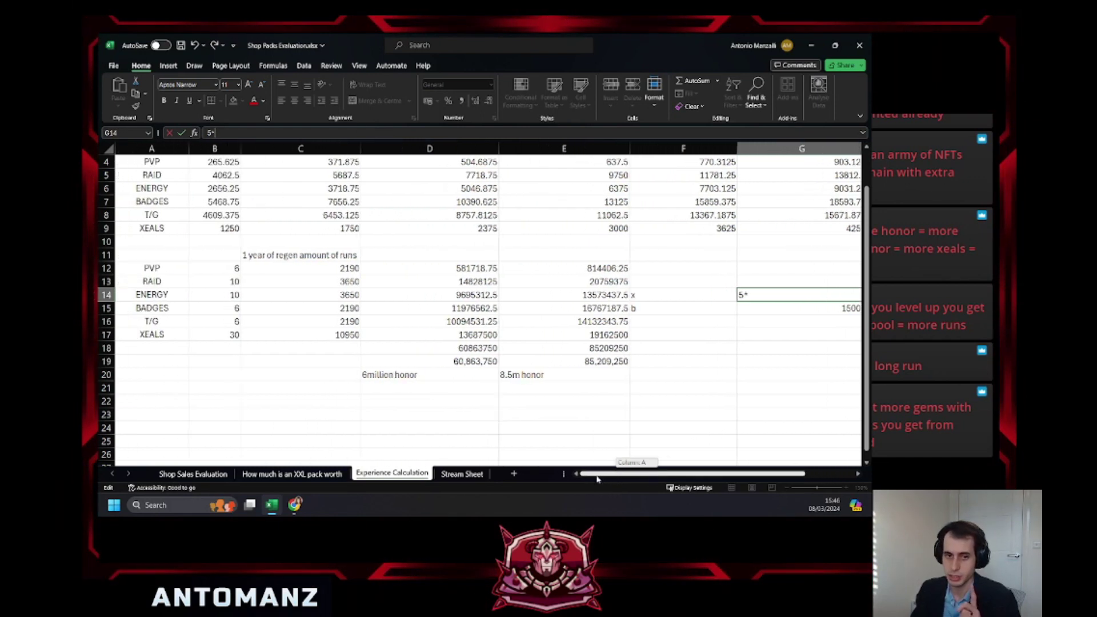
pyautogui.click(166, 202)
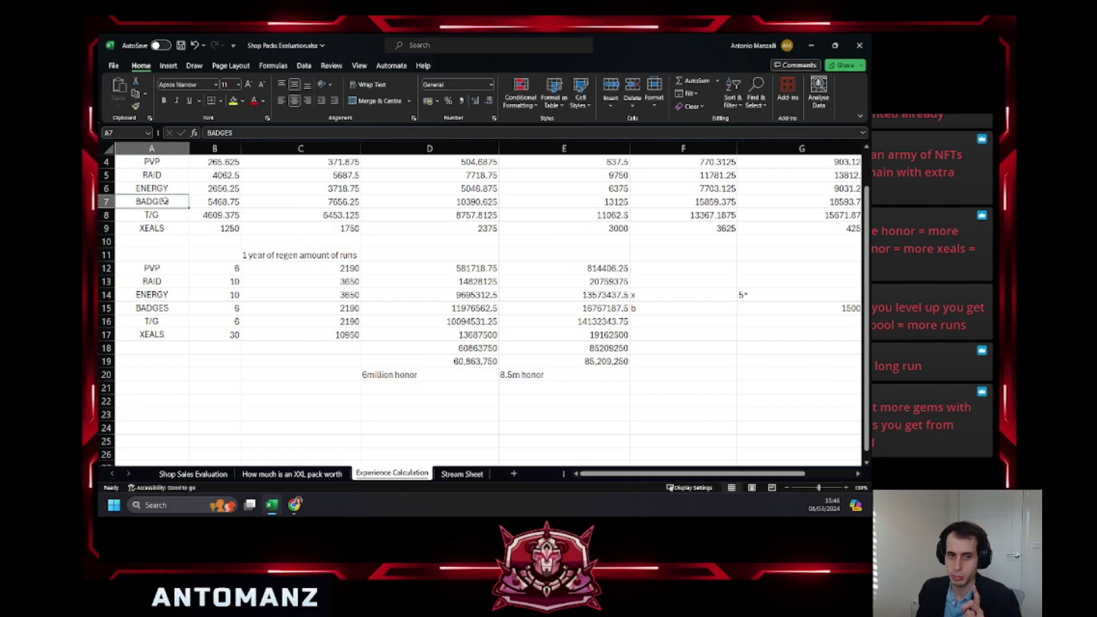
pyautogui.press('Right')
pyautogui.press('Right')
pyautogui.press('Right')
pyautogui.press('Right')
pyautogui.press('Right')
pyautogui.press('Right')
pyautogui.press('Right')
pyautogui.press('Up')
pyautogui.press('Up')
pyautogui.press('Up')
pyautogui.press('Up')
pyautogui.press('Up')
pyautogui.press('Up')
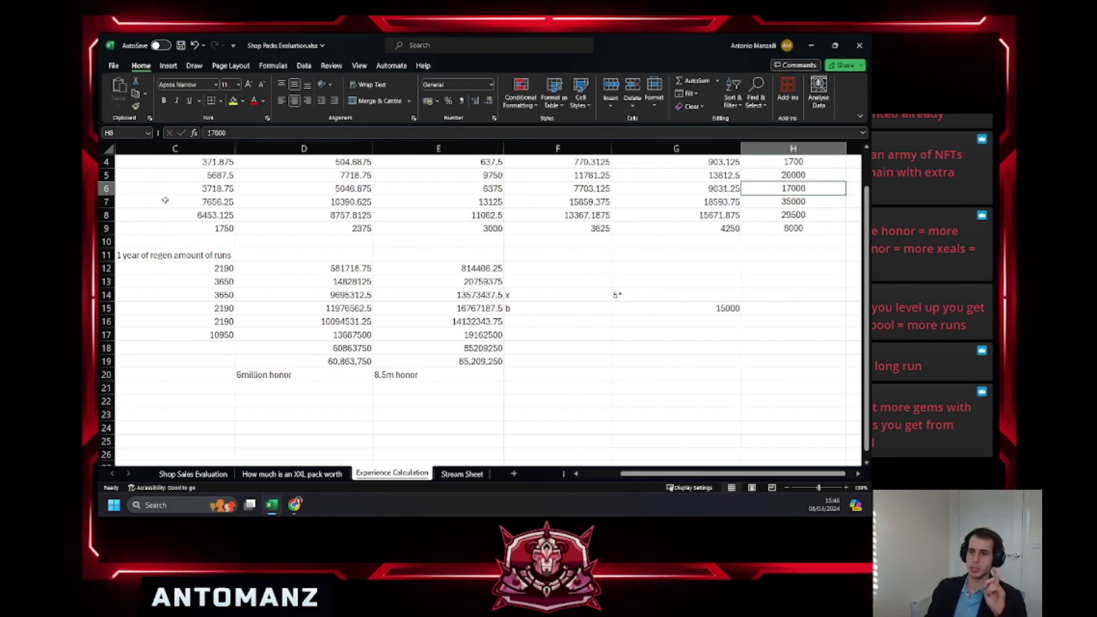
pyautogui.press('Down')
pyautogui.press('Down')
pyautogui.press('Down')
pyautogui.press('Down')
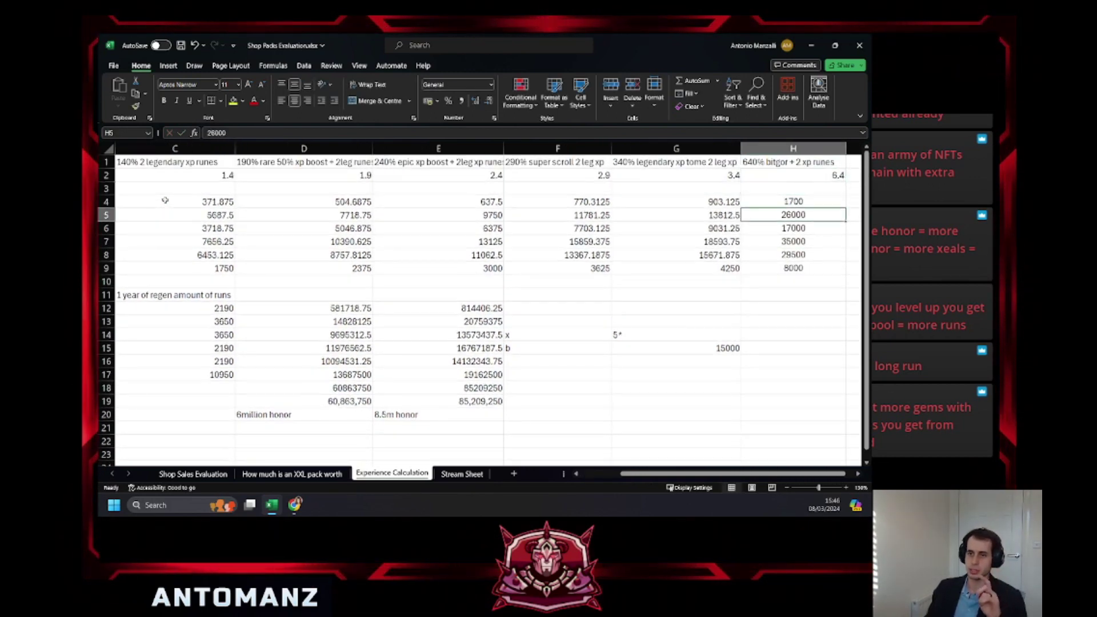
pyautogui.scroll(-3, 336, 278)
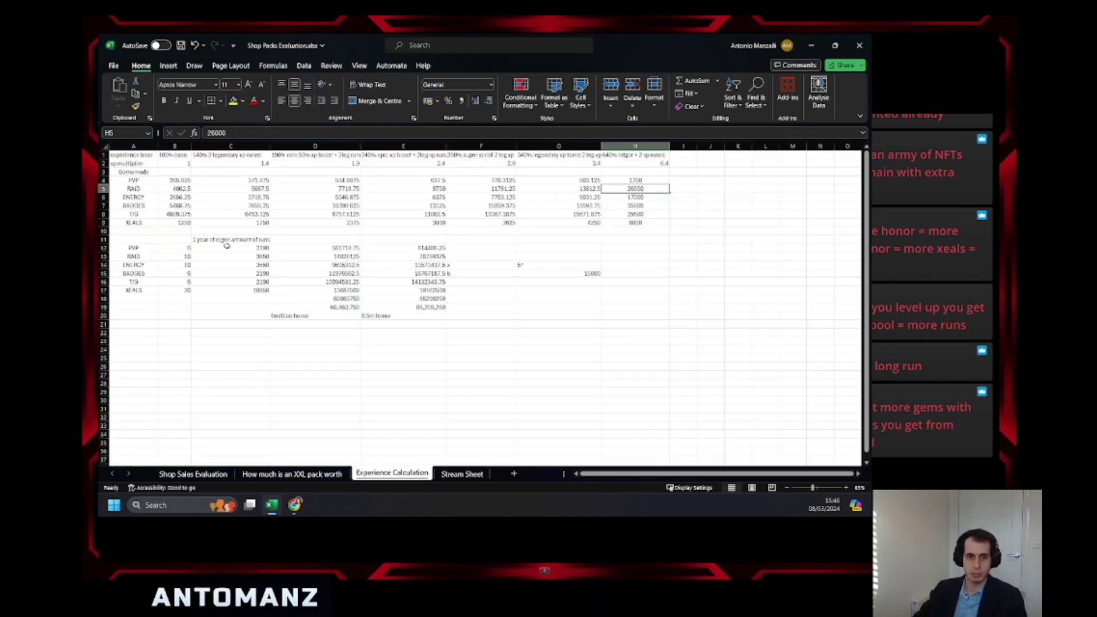
pyautogui.press('Right')
pyautogui.press('Right')
pyautogui.press('Right')
pyautogui.press('Right')
pyautogui.press('Right')
pyautogui.press('Right')
pyautogui.press('Right')
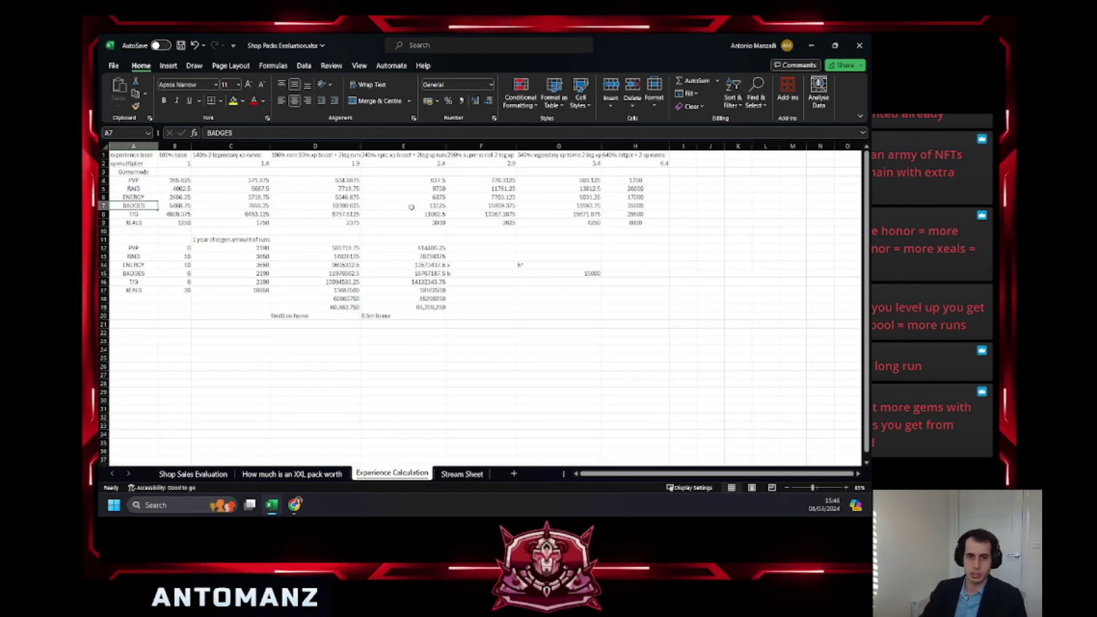
# Enter the badge run calculation 1*35000 in G15, using the 640% bitgor value from the BADGES row.
pyautogui.hotkey('ctrl', 'c')
pyautogui.scroll(3, 538, 241)
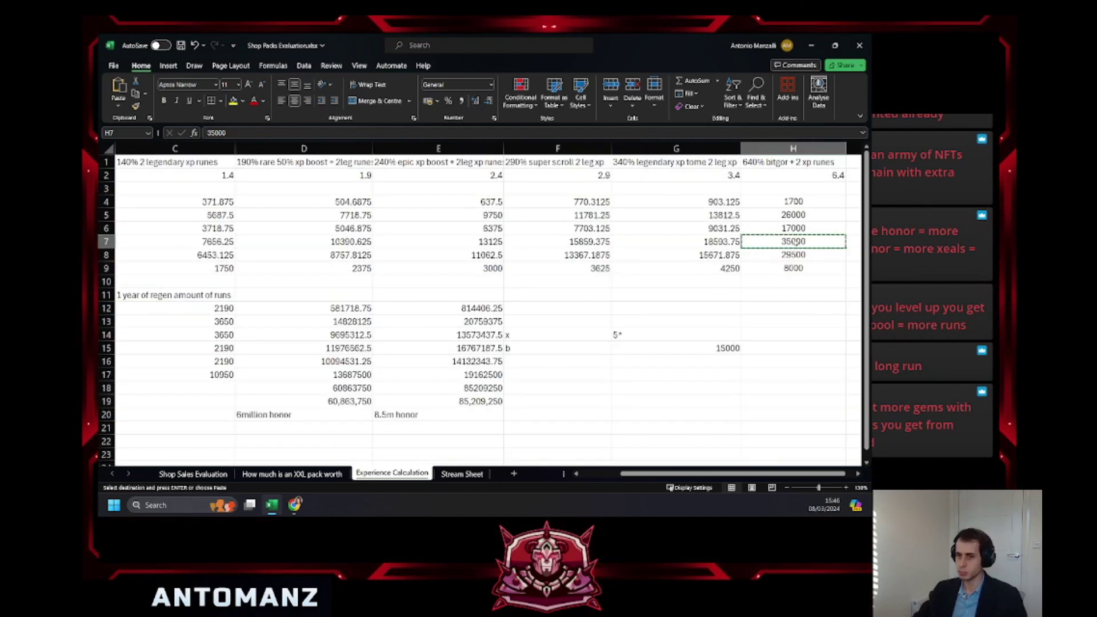
pyautogui.click(724, 344)
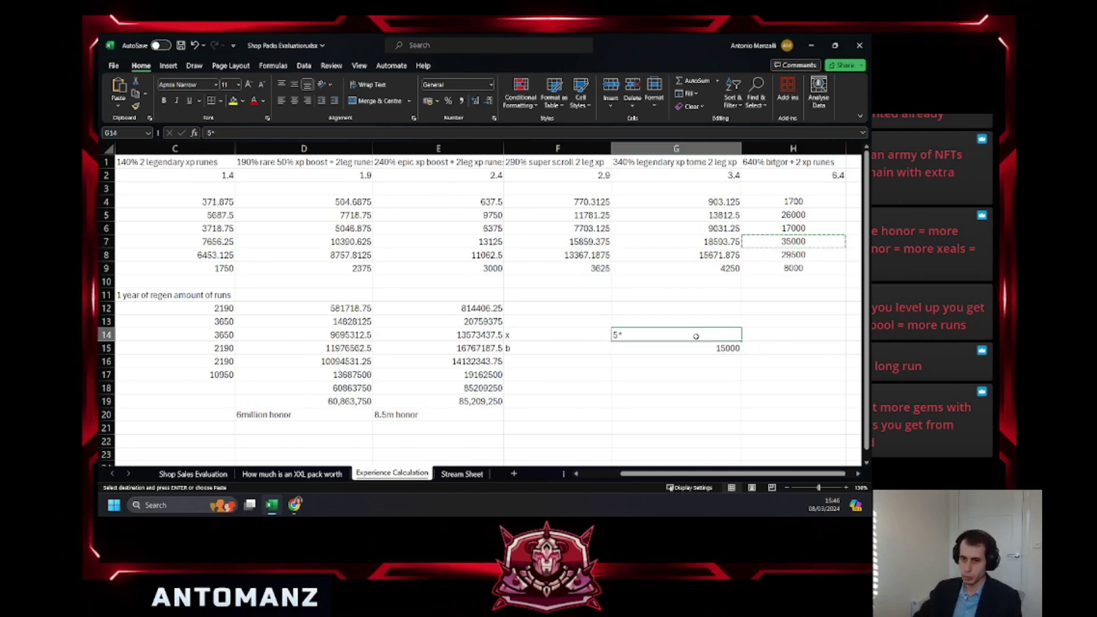
pyautogui.write('1')
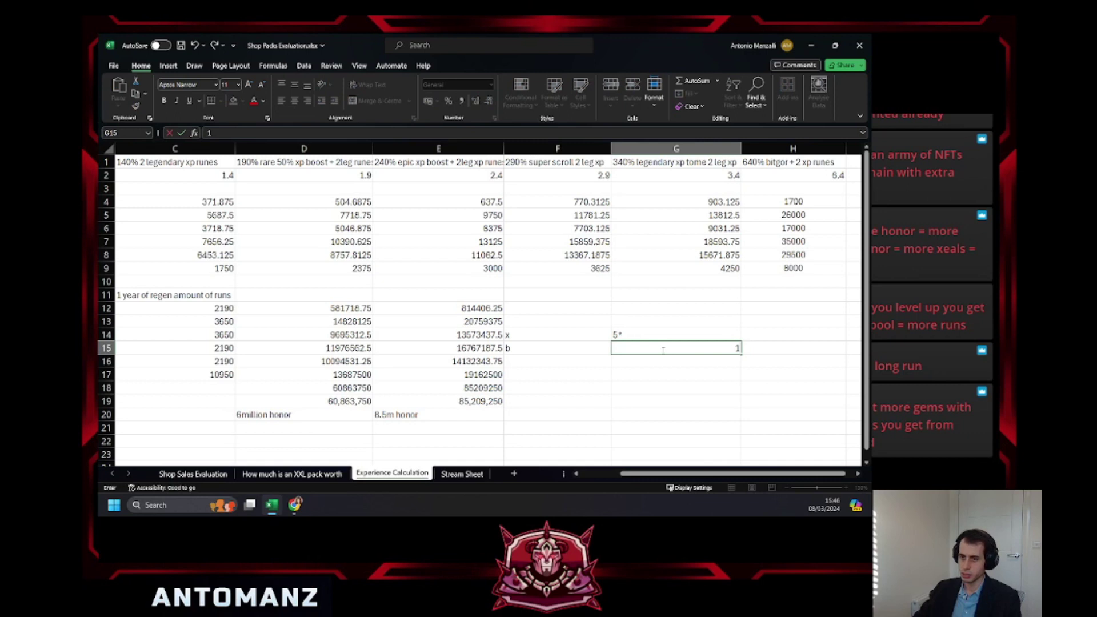
pyautogui.write('*')
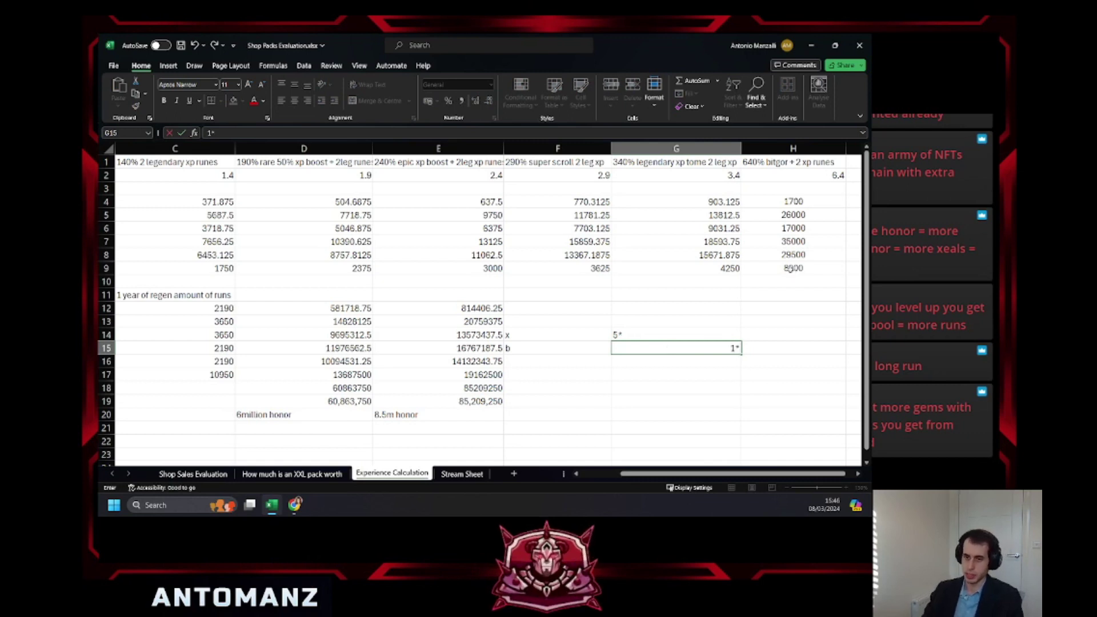
pyautogui.write('4')
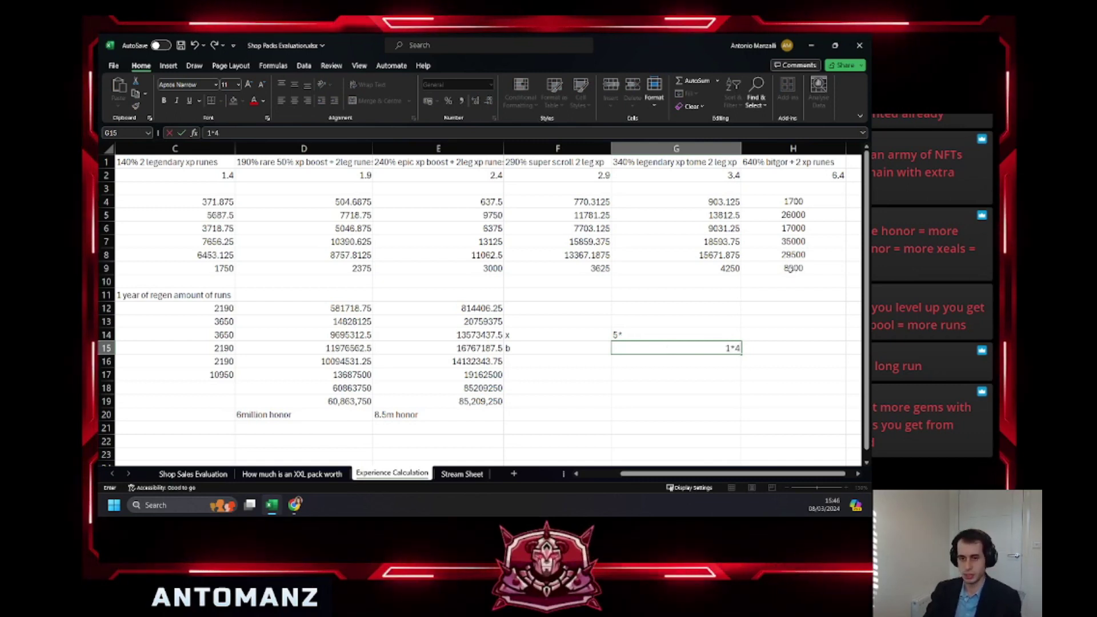
pyautogui.press('BackSpace')
pyautogui.write('35000')
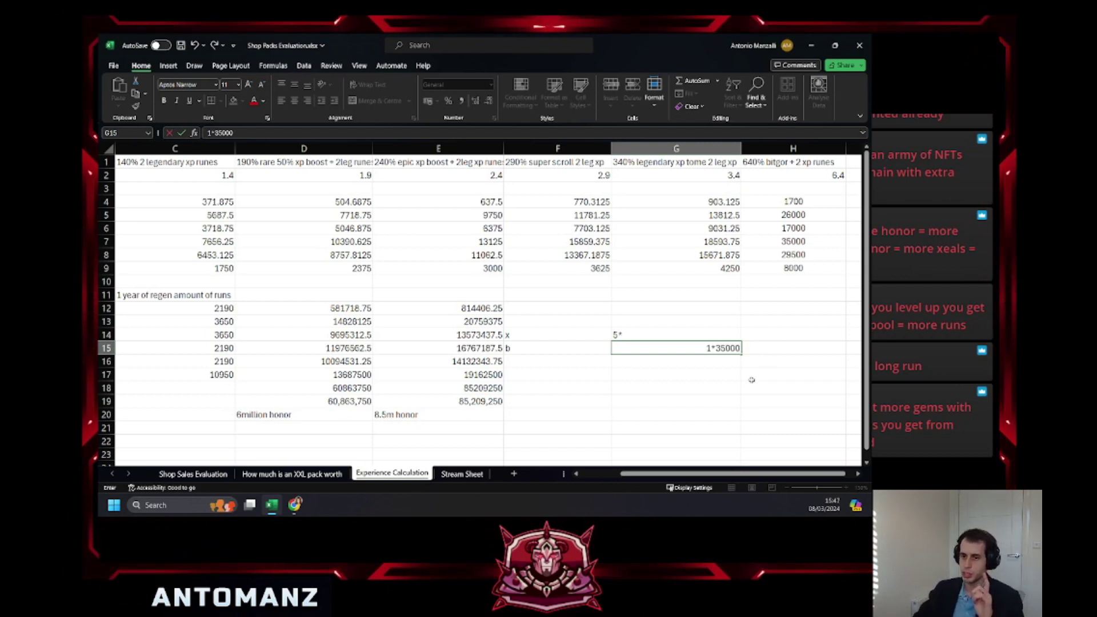
pyautogui.click(751, 379)
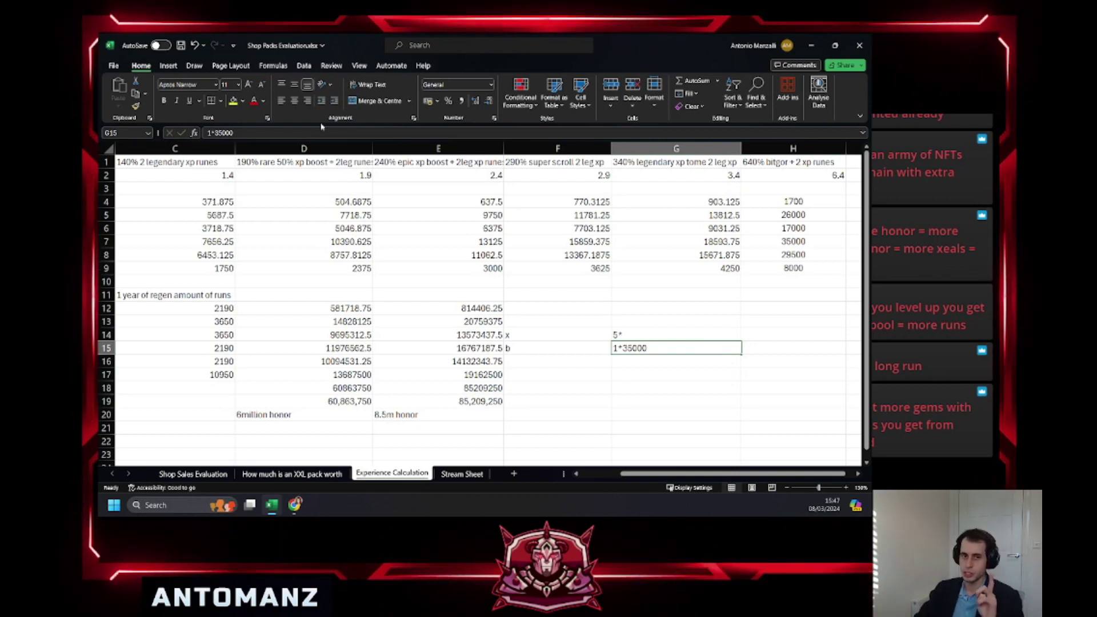
# Turn the badges text in G15 into the formula =1*35000.
pyautogui.click(209, 133)
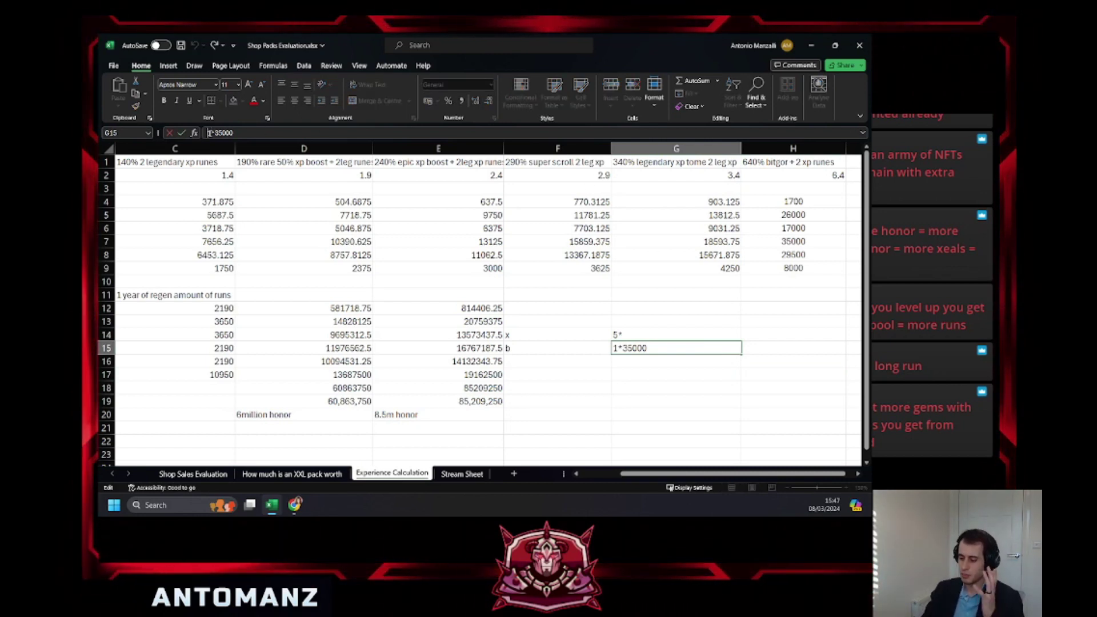
pyautogui.write('=')
pyautogui.click(625, 366)
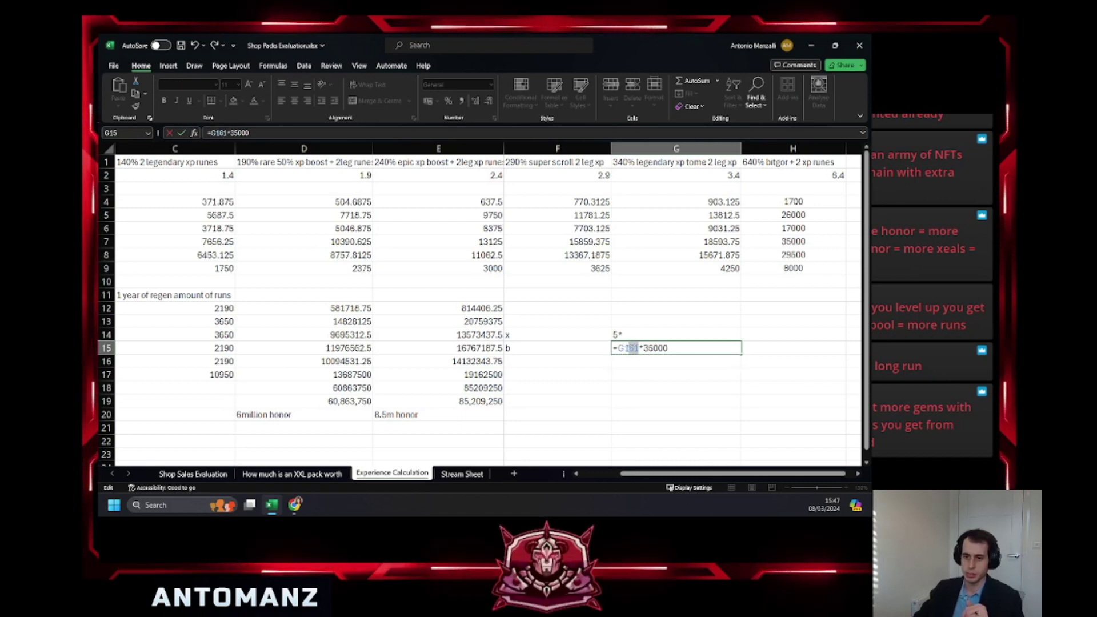
pyautogui.doubleClick(628, 348)
pyautogui.write('1')
pyautogui.hotkey('ctrl', 'Return')
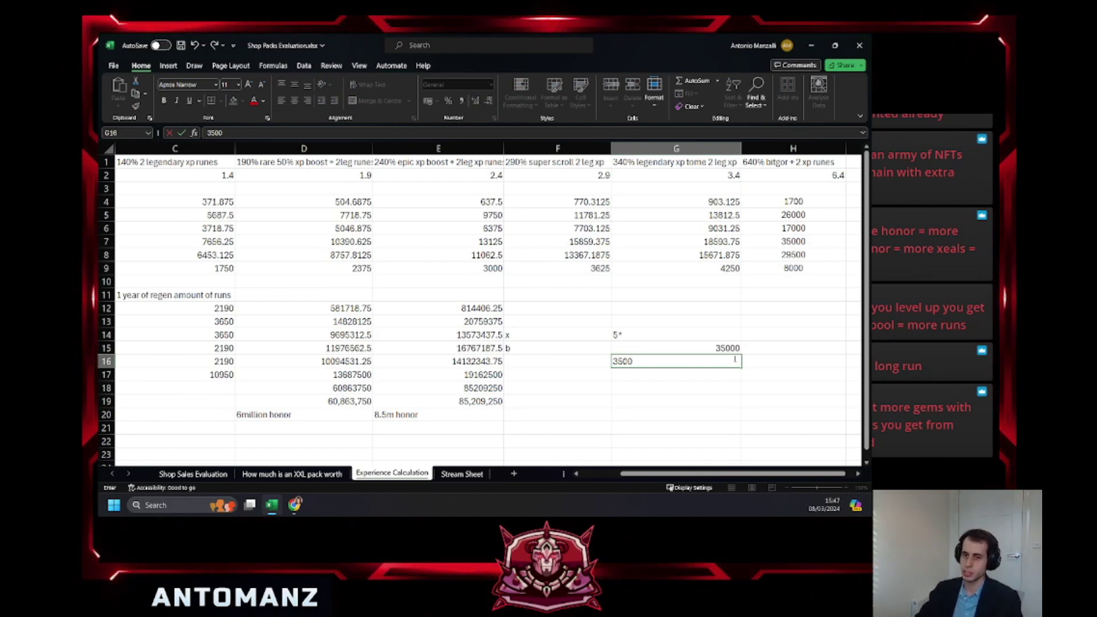
# Enter 3500 in G16 below the badges result and 1 in H16 beside it.
pyautogui.press('Tab')
pyautogui.write('1')
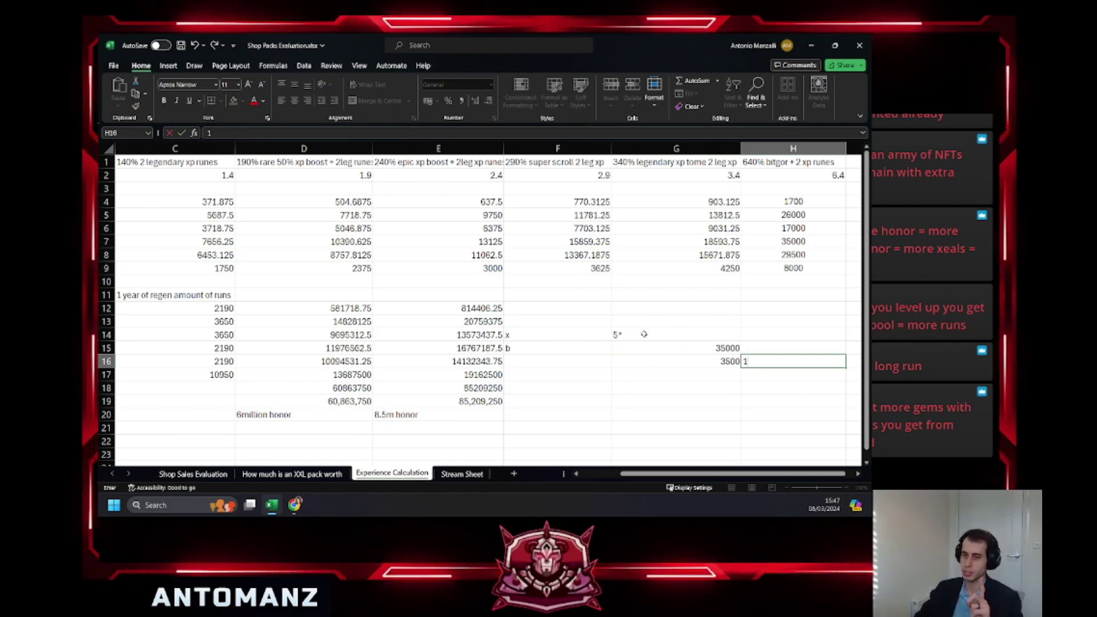
pyautogui.click(728, 362)
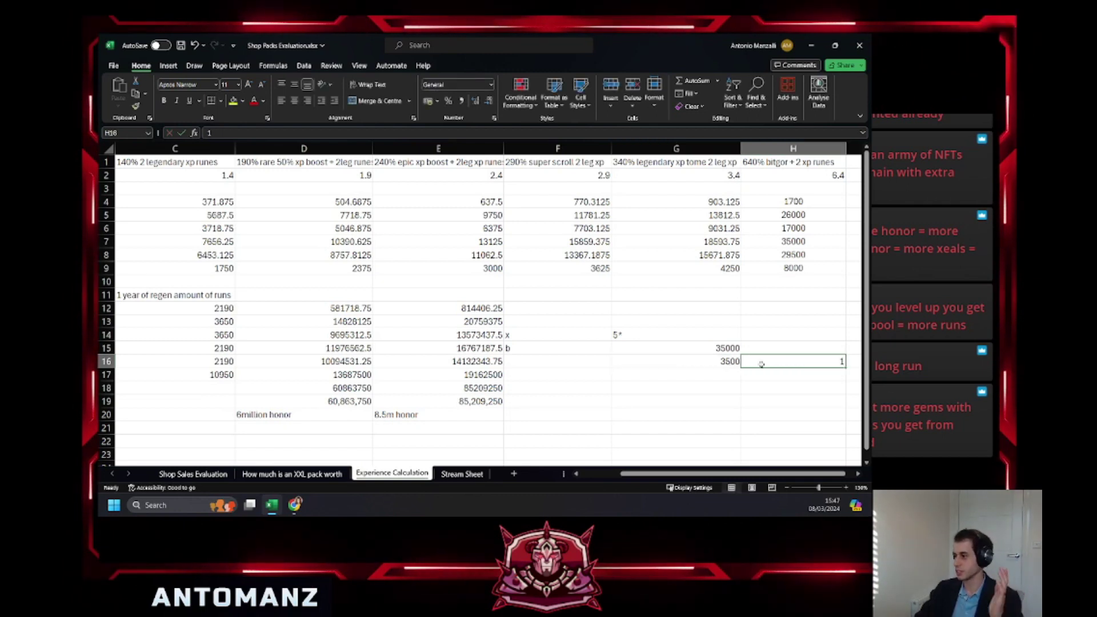
# Complete the xeals calculation in G14 as 5*8000, using the 640% bitgor value from the XEALS row.
pyautogui.click(675, 335)
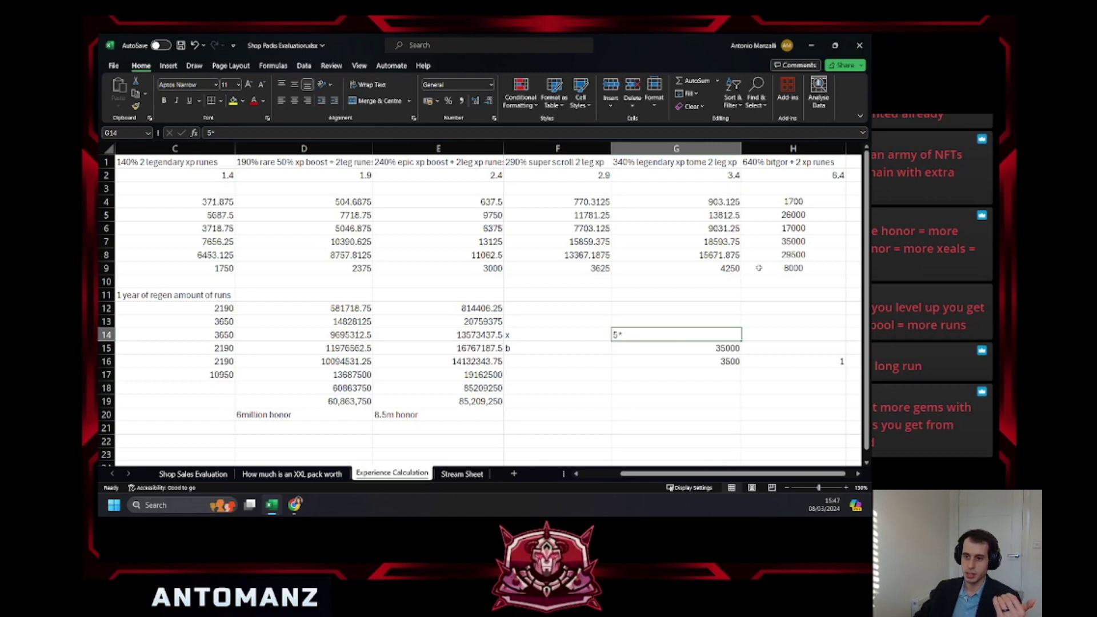
pyautogui.click(308, 130)
pyautogui.write('8000')
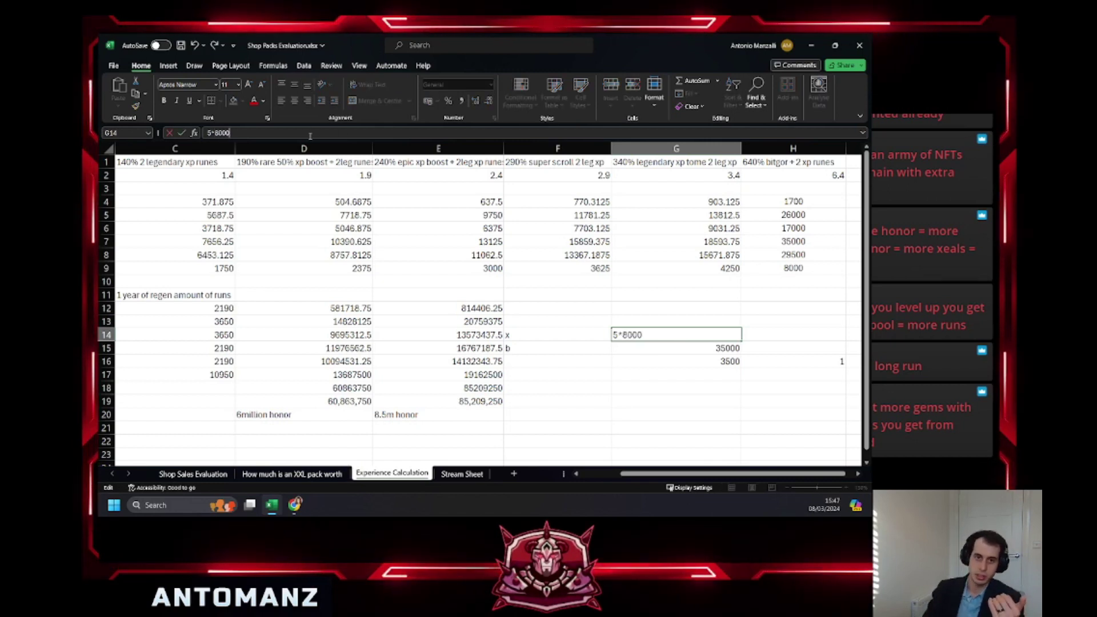
pyautogui.press('Return')
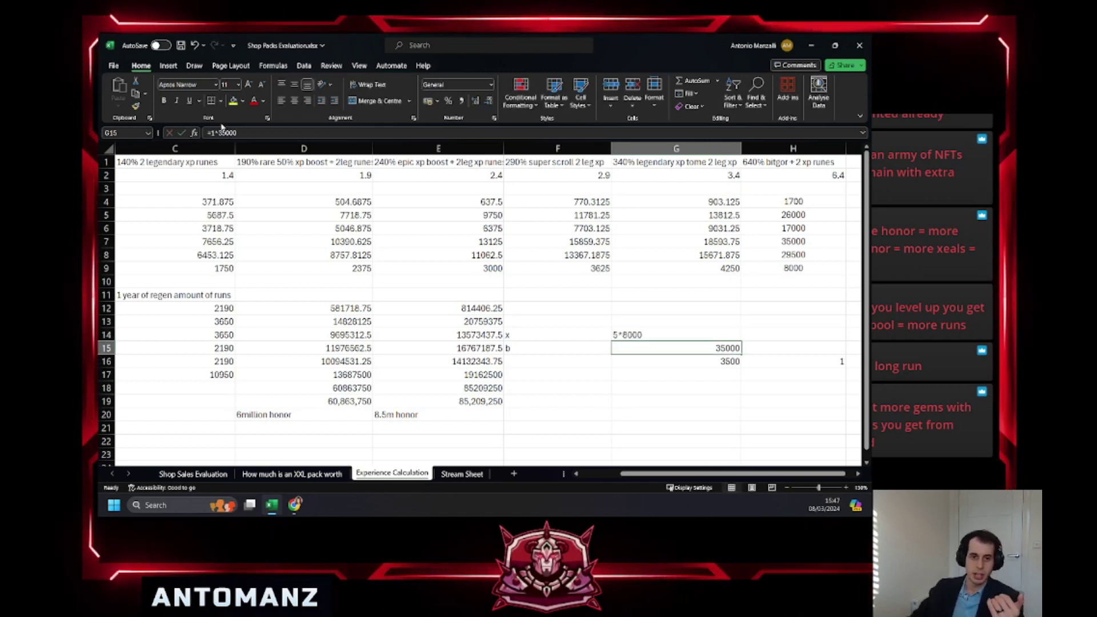
# Turn the xeals text in G14 into the formula =5*8000.
pyautogui.press('Up')
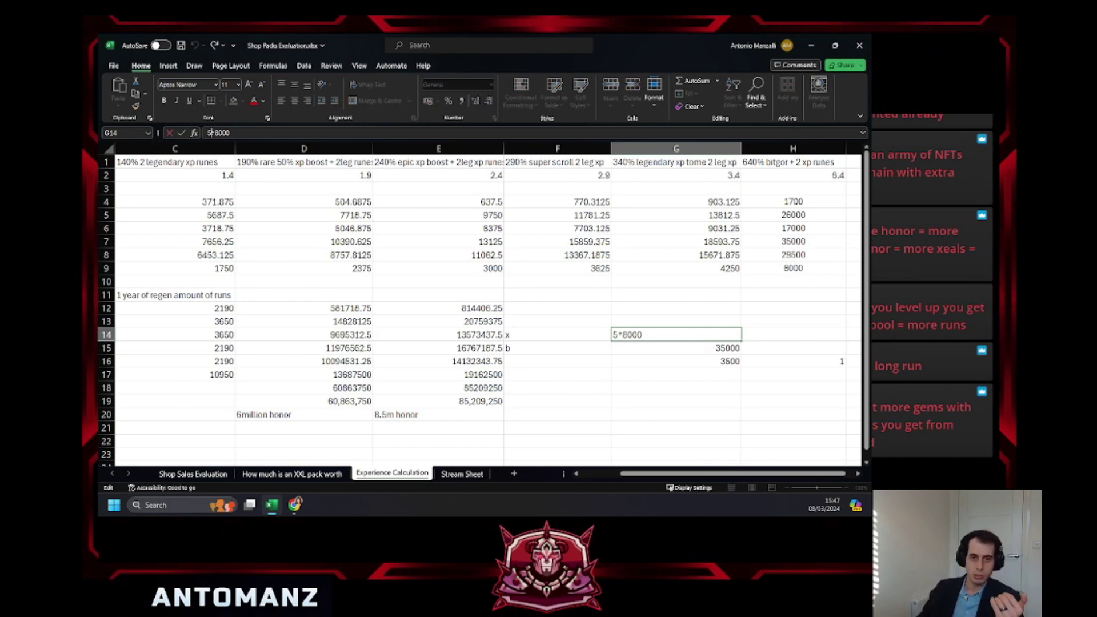
pyautogui.press('Delete')
pyautogui.press('Return')
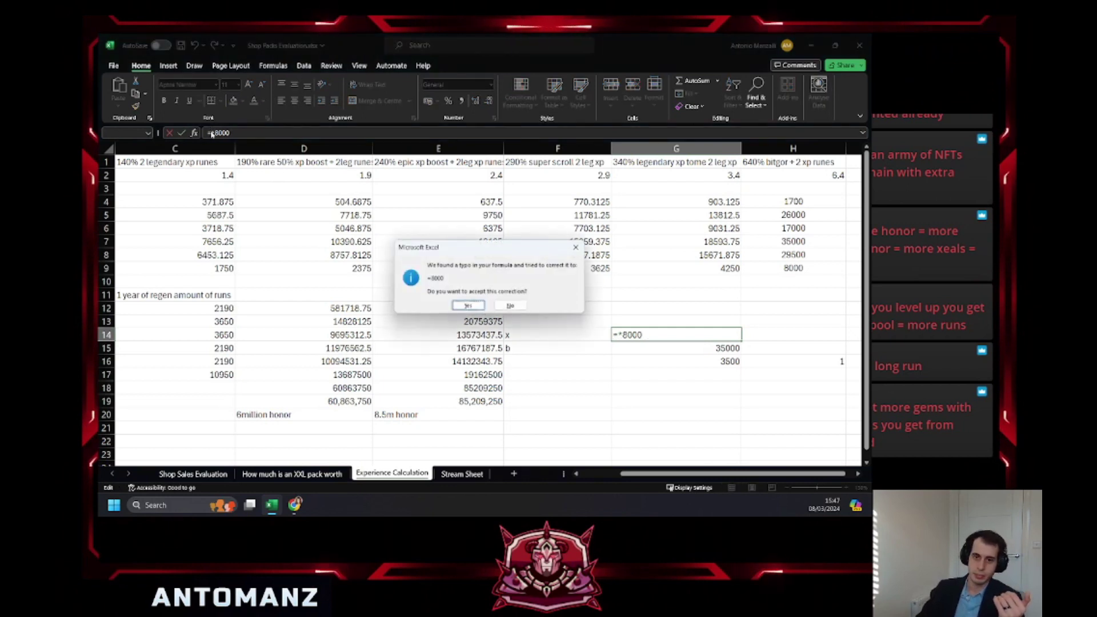
pyautogui.click(523, 306)
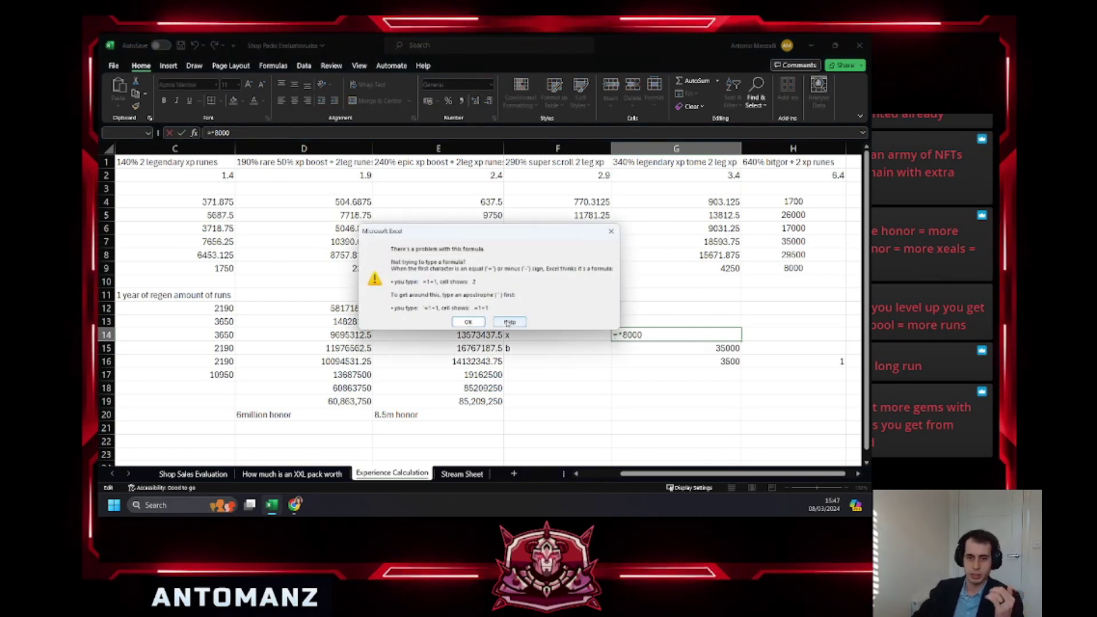
pyautogui.click(475, 322)
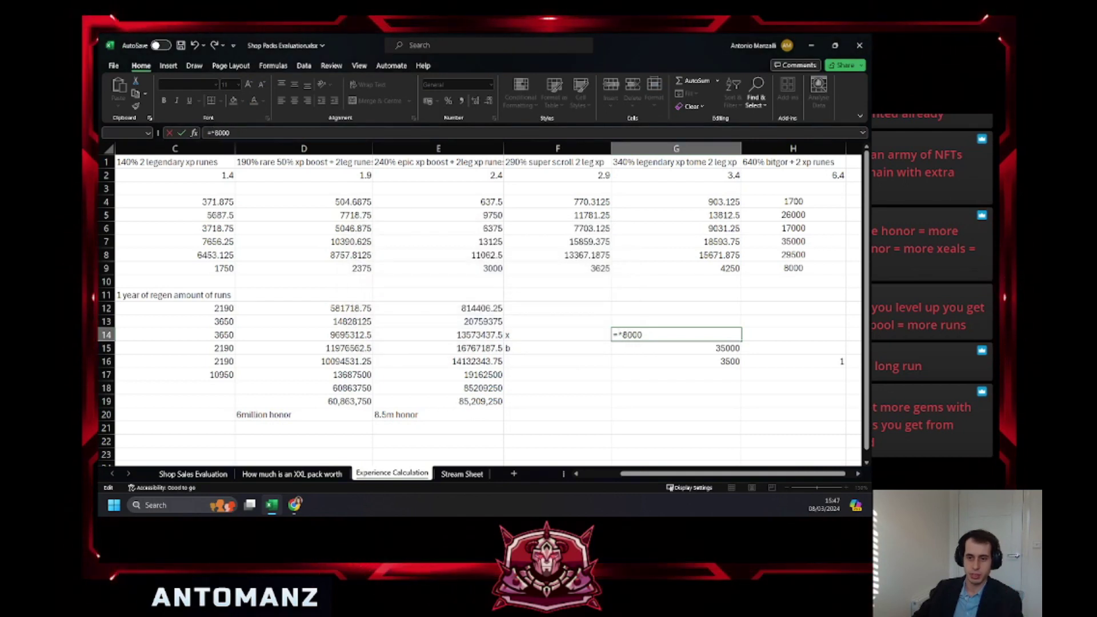
pyautogui.write('5')
pyautogui.press('Return')
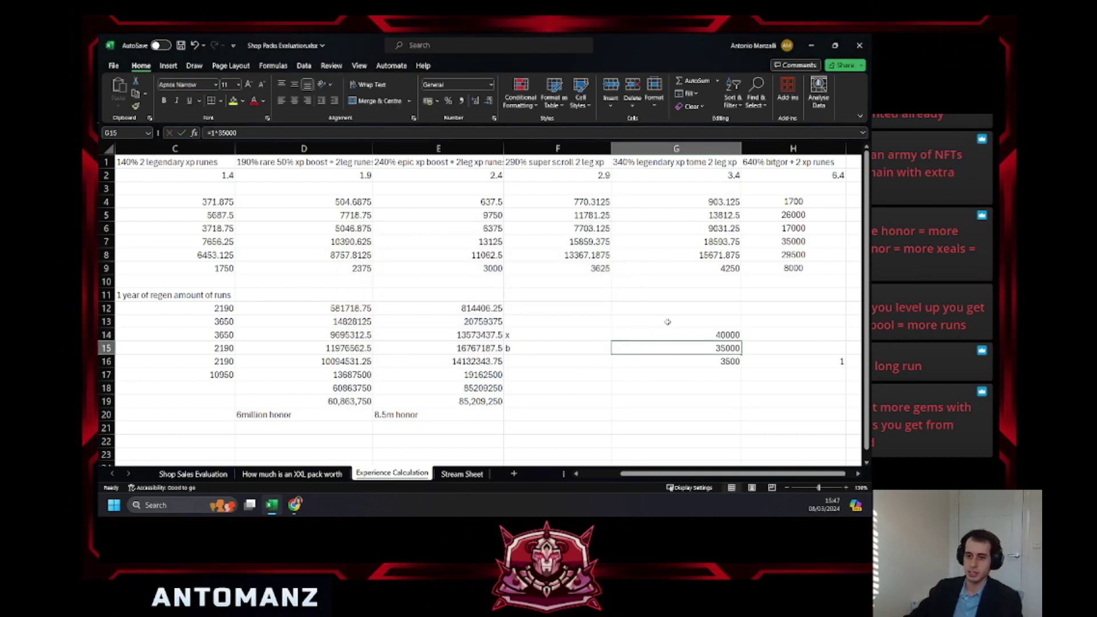
# Enter 1 in H14 beside the xeals result.
pyautogui.click(691, 337)
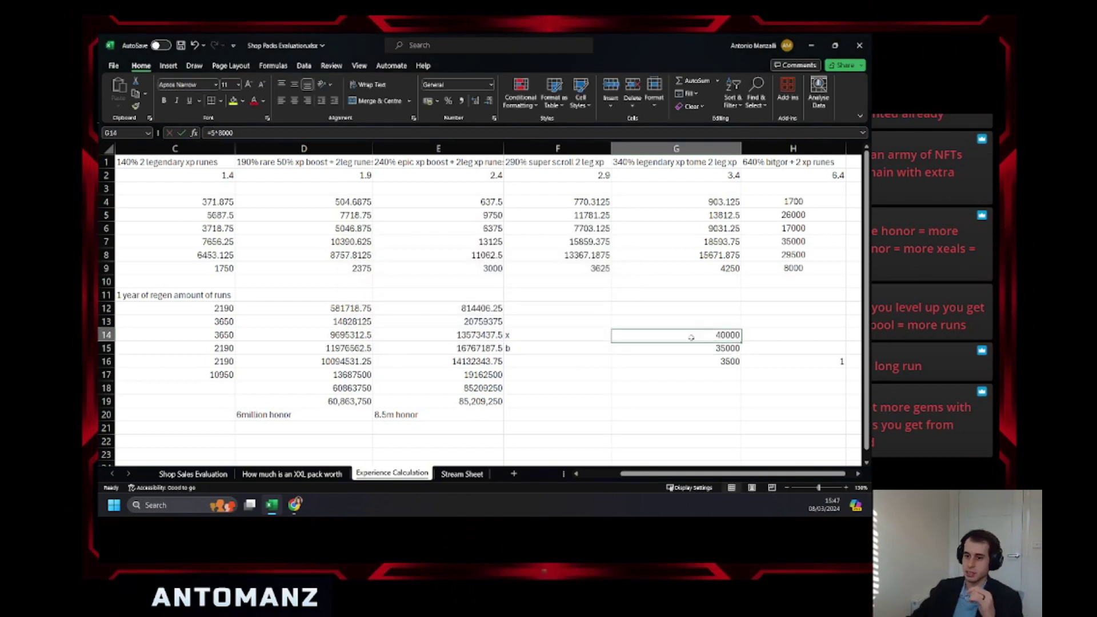
pyautogui.click(753, 336)
pyautogui.write('1')
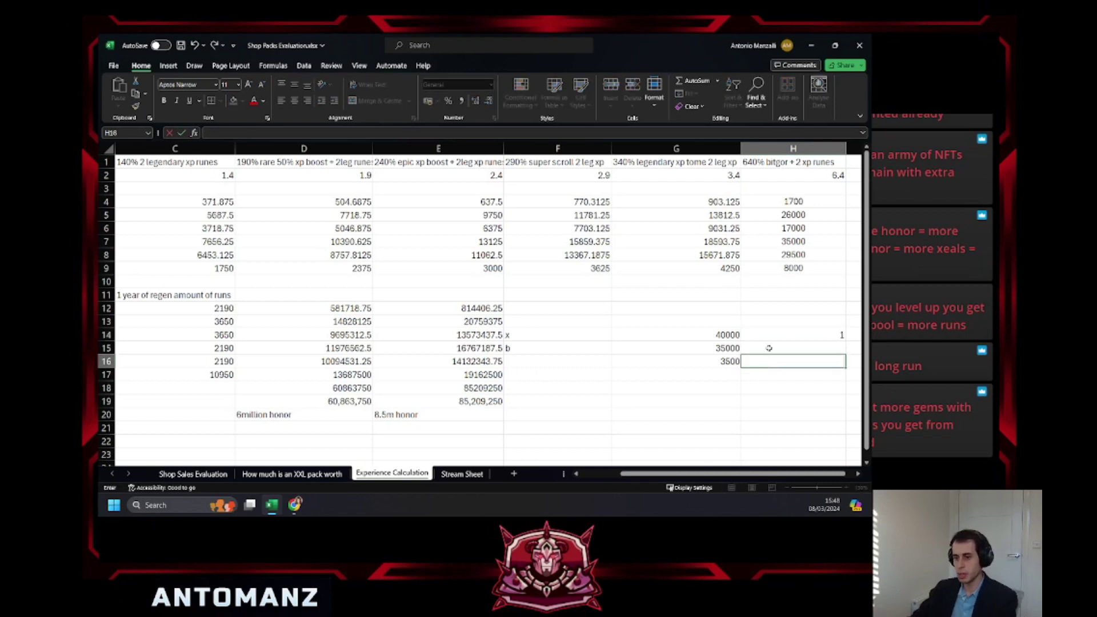
# Clear the xeals and badges comparison values from columns G and H in rows 14 to 16.
pyautogui.click(735, 361)
pyautogui.press('Delete')
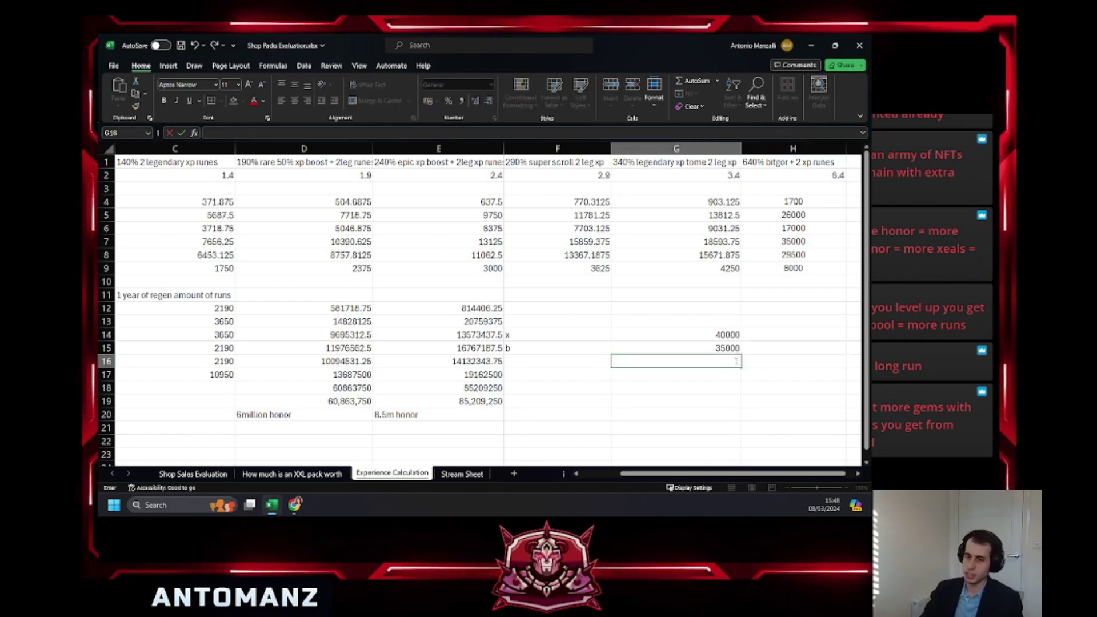
pyautogui.press('Up')
pyautogui.press('Delete')
pyautogui.press('Up')
pyautogui.press('BackSpace')
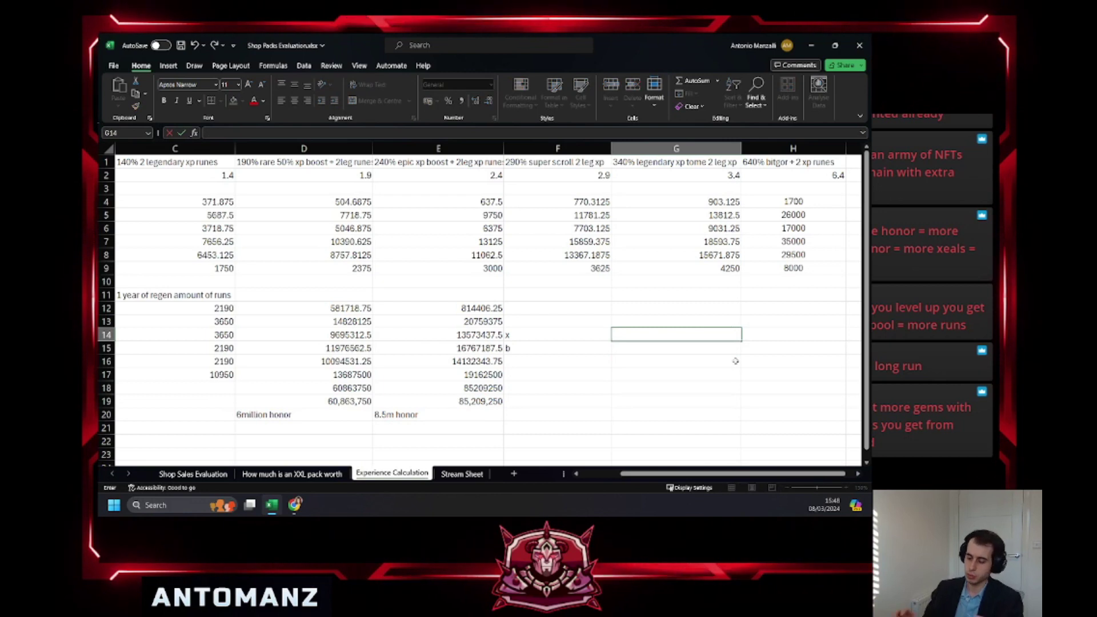
# Enter 26% in G14 for xeals and 23% in G15 for badges.
pyautogui.write('26')
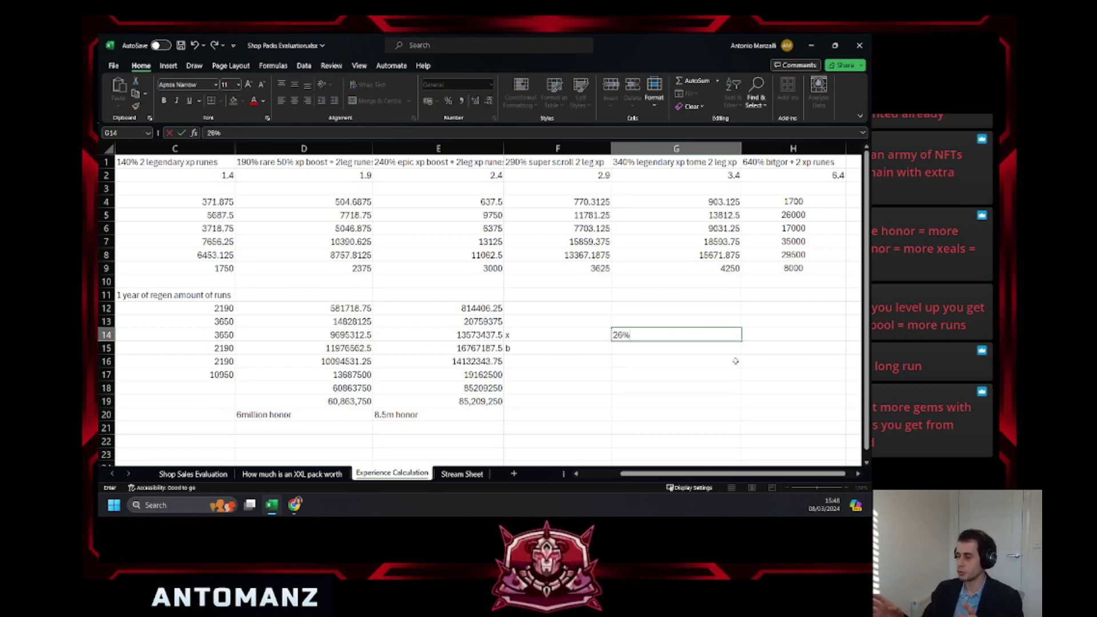
pyautogui.write('%')
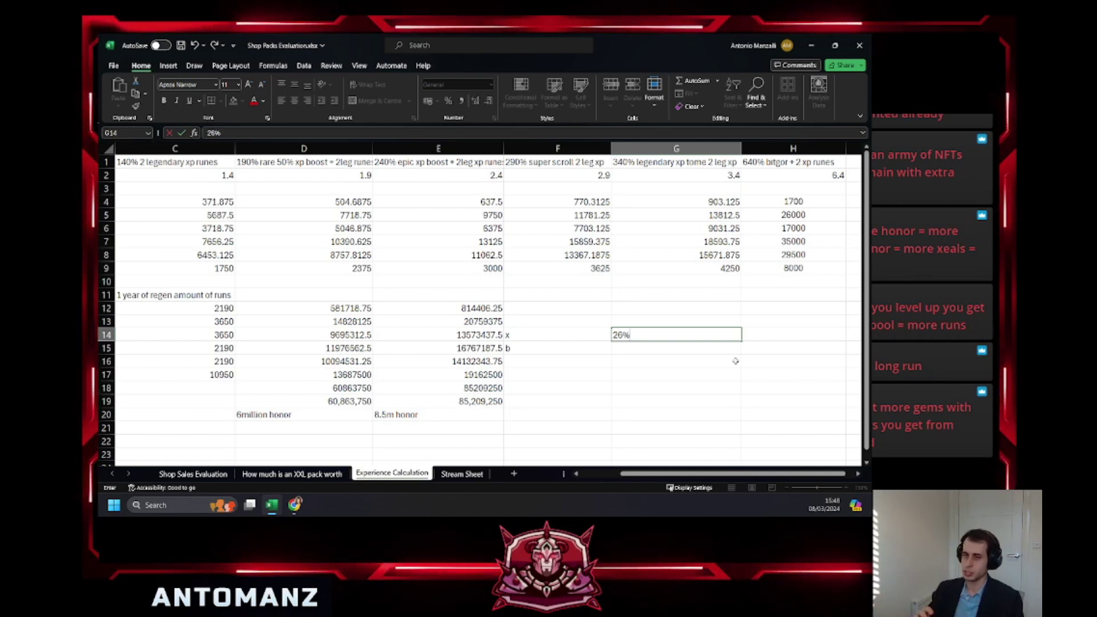
pyautogui.press('Return')
pyautogui.write('23%')
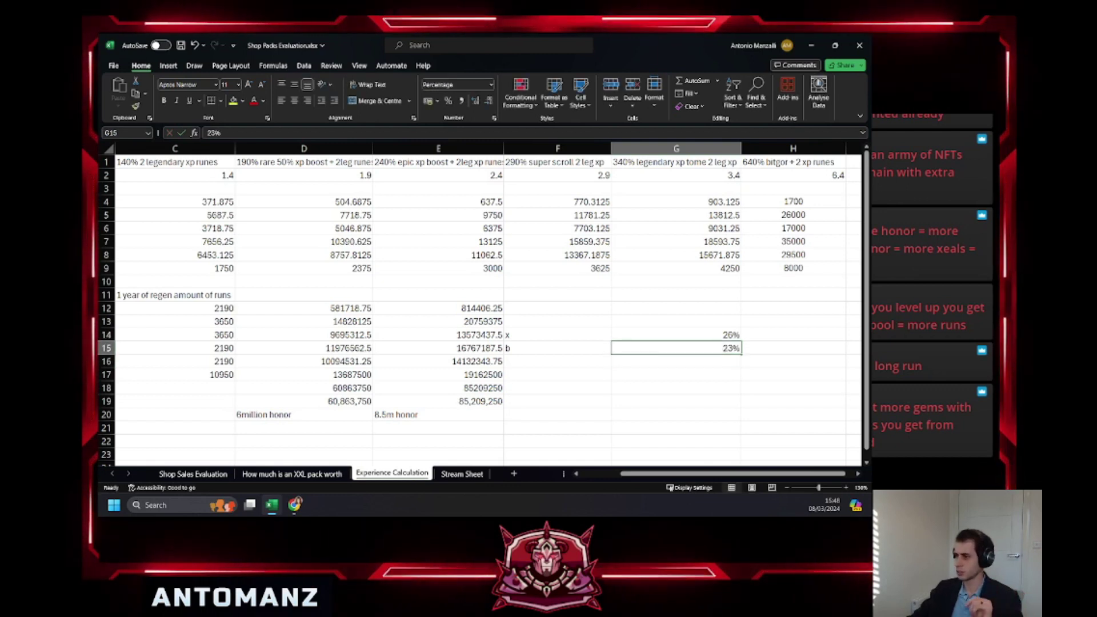
# Clear the percentages from G14 and G15.
pyautogui.press('BackSpace')
pyautogui.press('Up')
pyautogui.press('BackSpace')
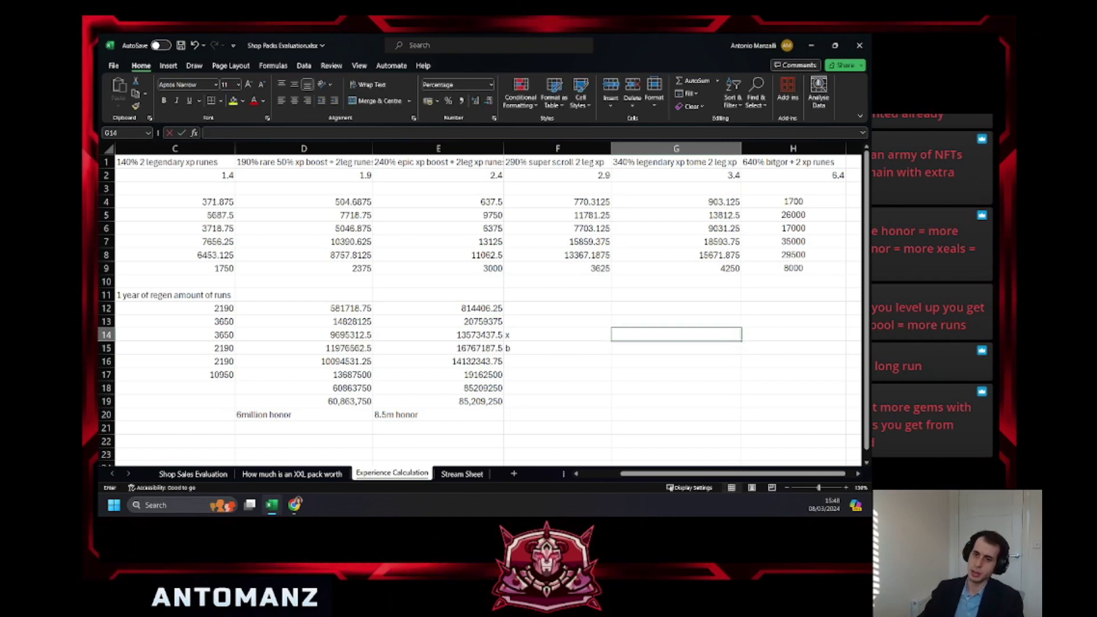
# Switch to the Shop Sales Evaluation sheet and set the price of the bundle in H12 to 9.99.
pyautogui.scroll(-2, 688, 402)
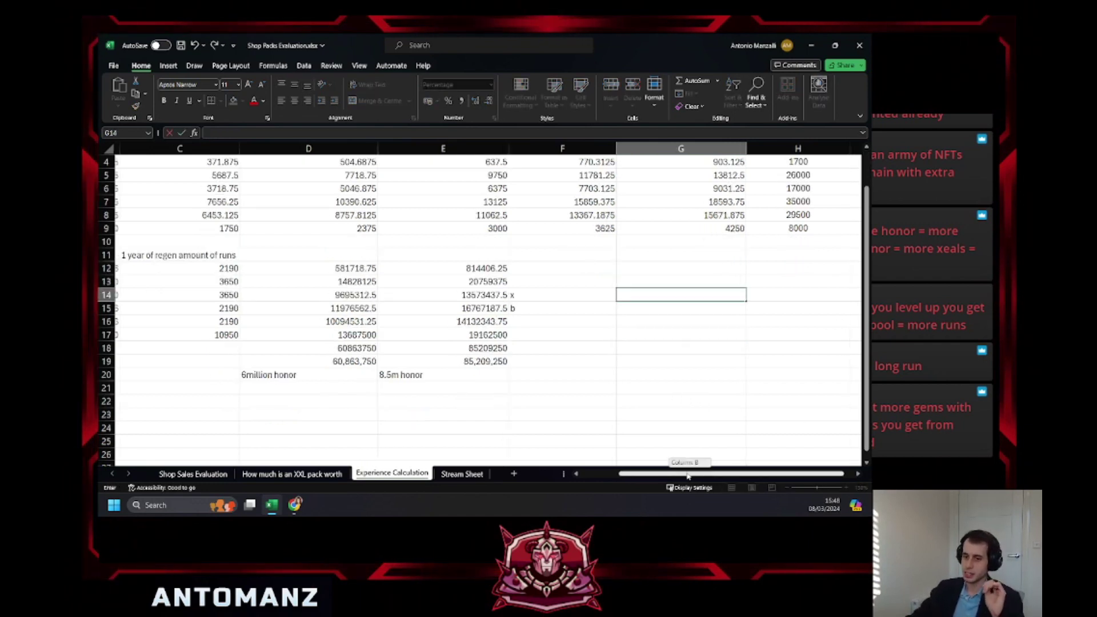
pyautogui.hscroll(-2, 629, 394)
pyautogui.click(165, 366)
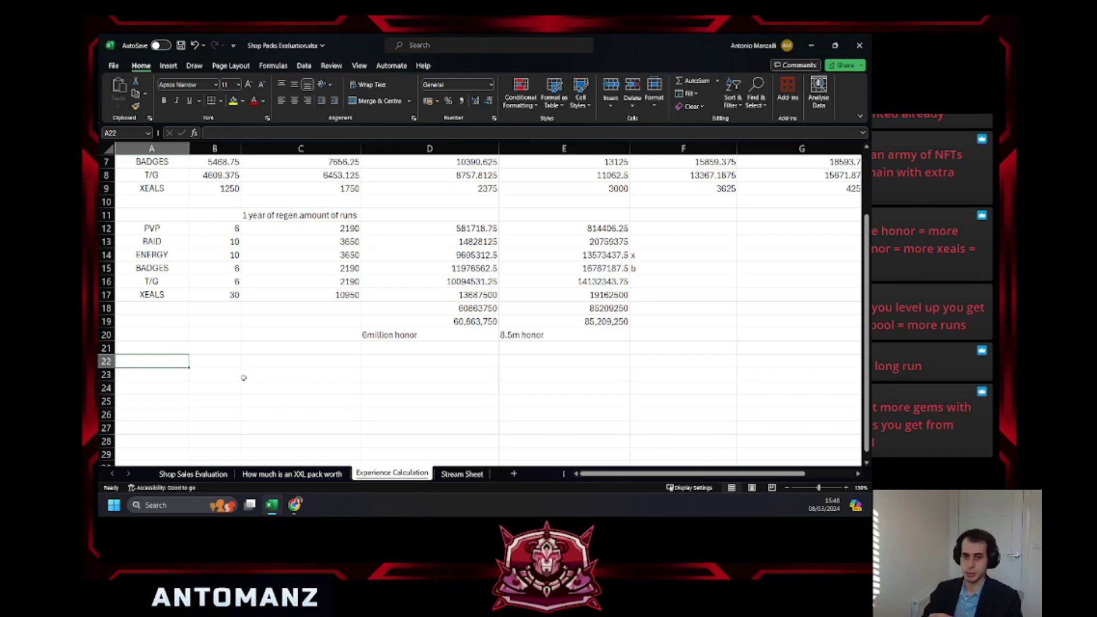
pyautogui.click(197, 475)
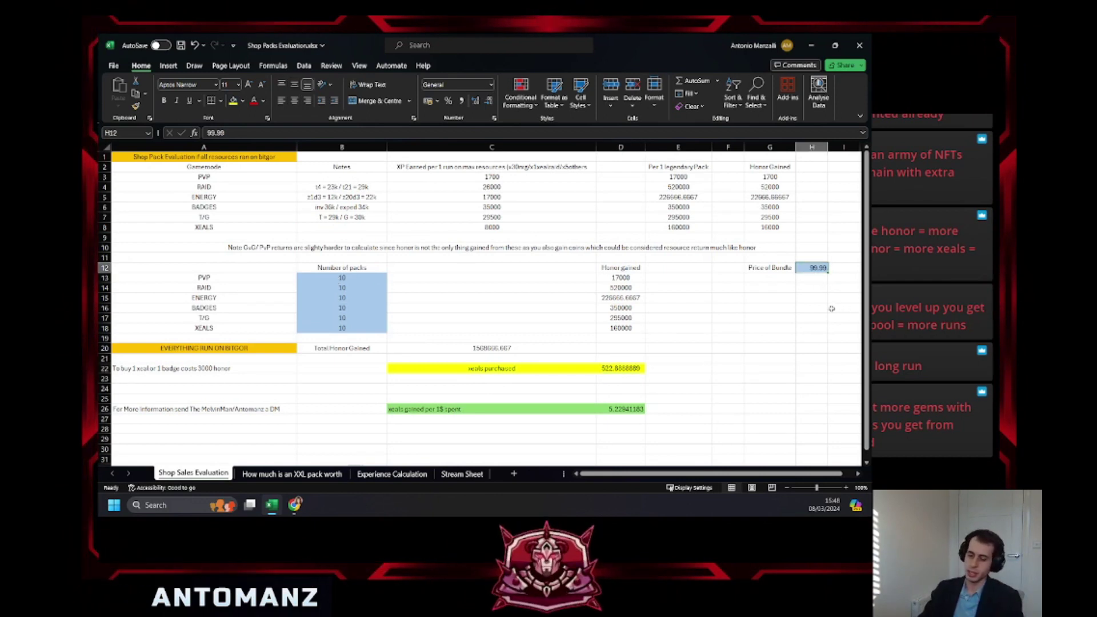
pyautogui.write('9')
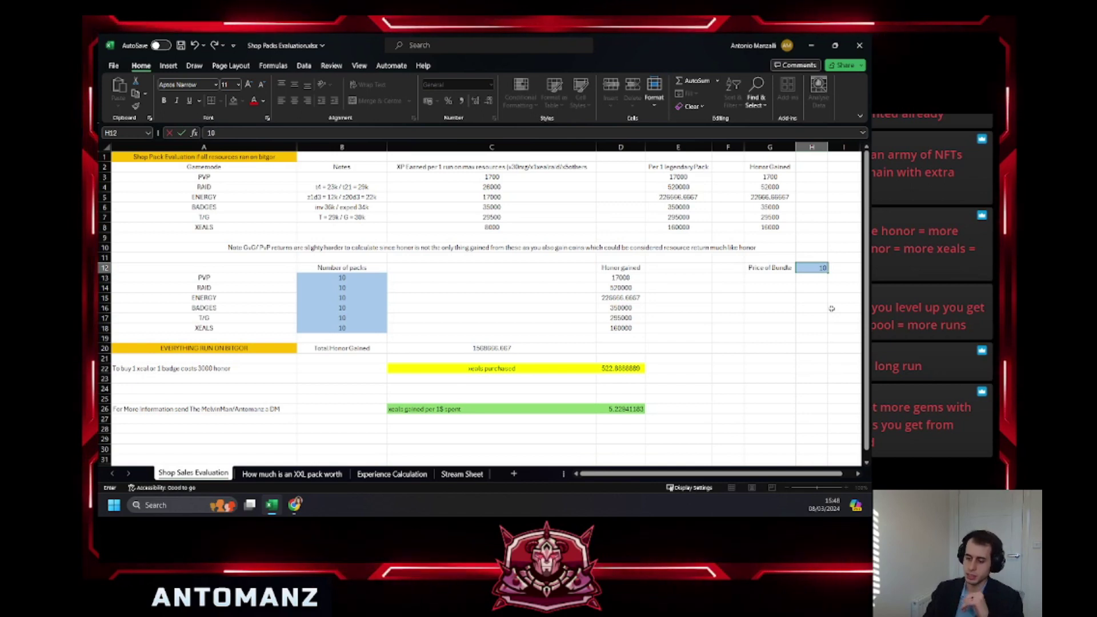
pyautogui.write('.99')
pyautogui.click(832, 308)
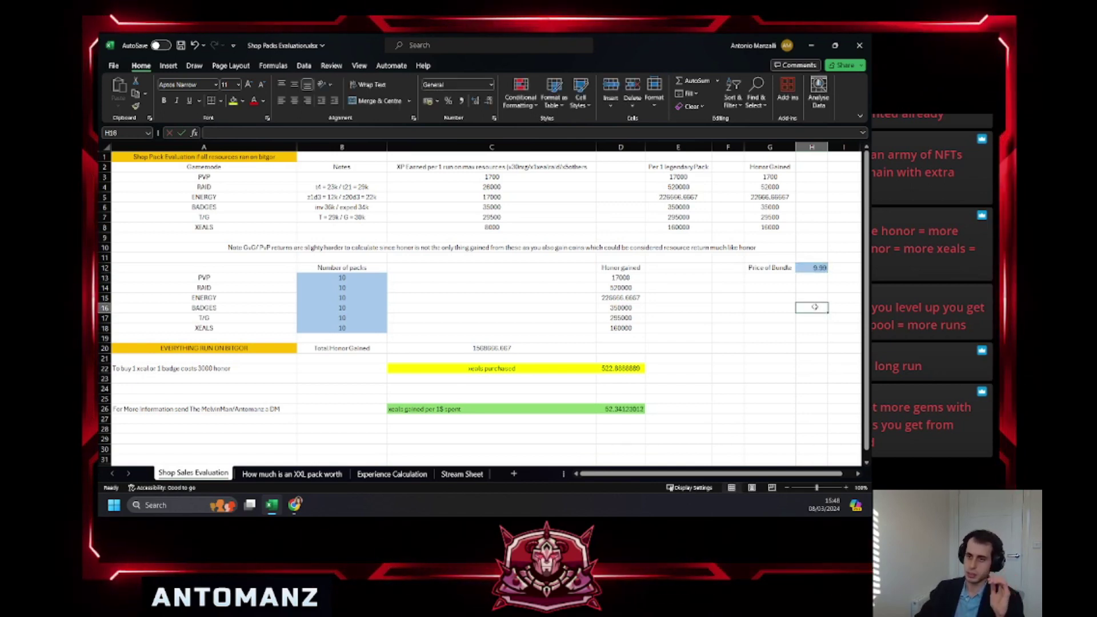
# Set the price of the bundle in H12 to 29.99.
pyautogui.click(809, 267)
pyautogui.write('29')
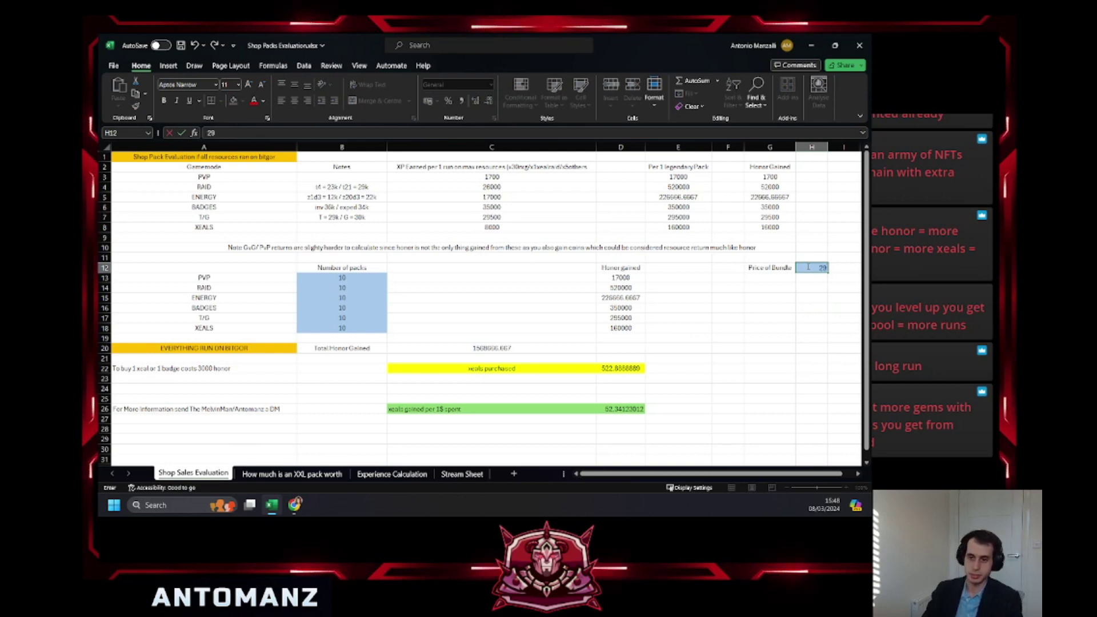
pyautogui.write('.99')
pyautogui.click(348, 287)
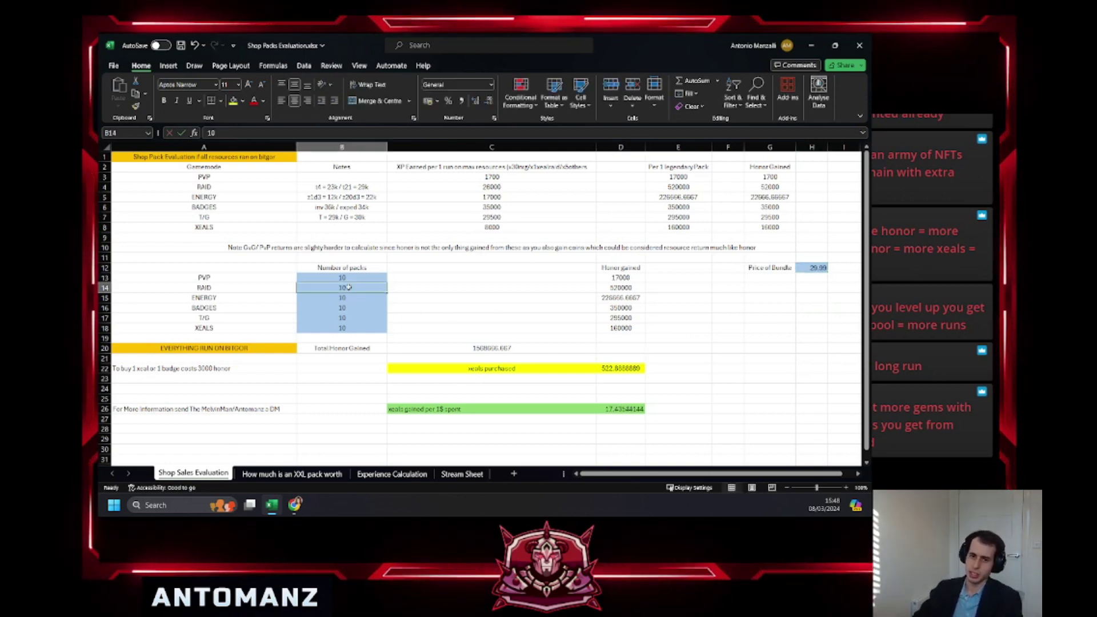
# Set the number of packs to 0 for all six game modes, from PVP down to XEALS.
pyautogui.write('0')
pyautogui.hotkey('shift', 'Return')
pyautogui.write('0')
pyautogui.press('Return')
pyautogui.press('Return')
pyautogui.write('0')
pyautogui.press('Return')
pyautogui.write('0')
pyautogui.press('Return')
pyautogui.write('0')
pyautogui.hotkey('ctrl', 'Return')
pyautogui.press('Return')
pyautogui.press('Return')
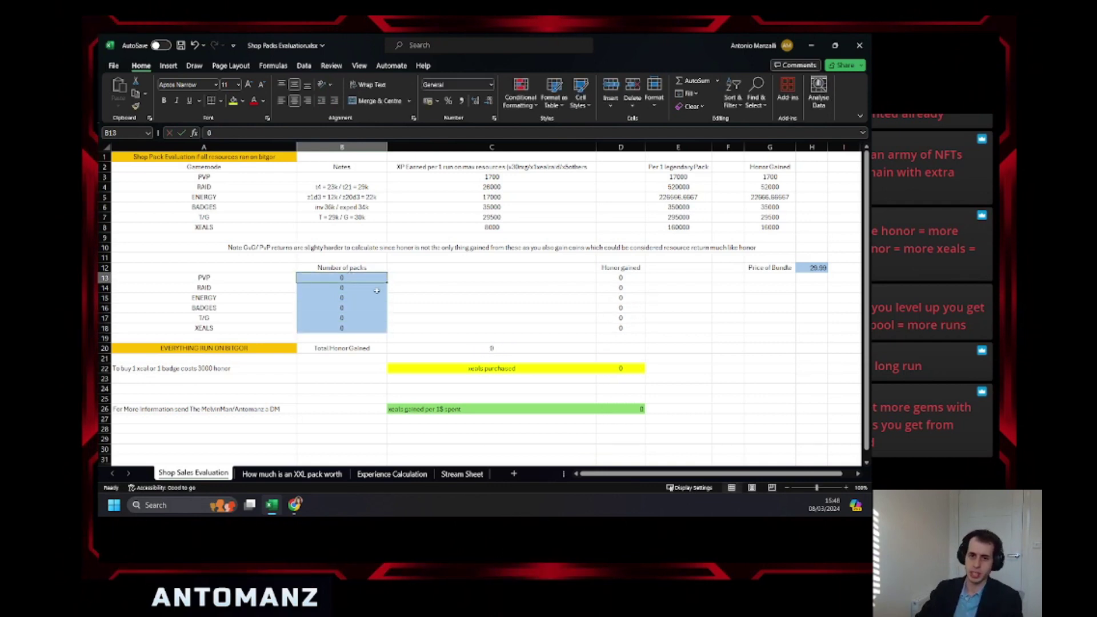
# Set the number of PVP packs to 10 and check the xeals purchased.
pyautogui.write('10')
pyautogui.click(463, 325)
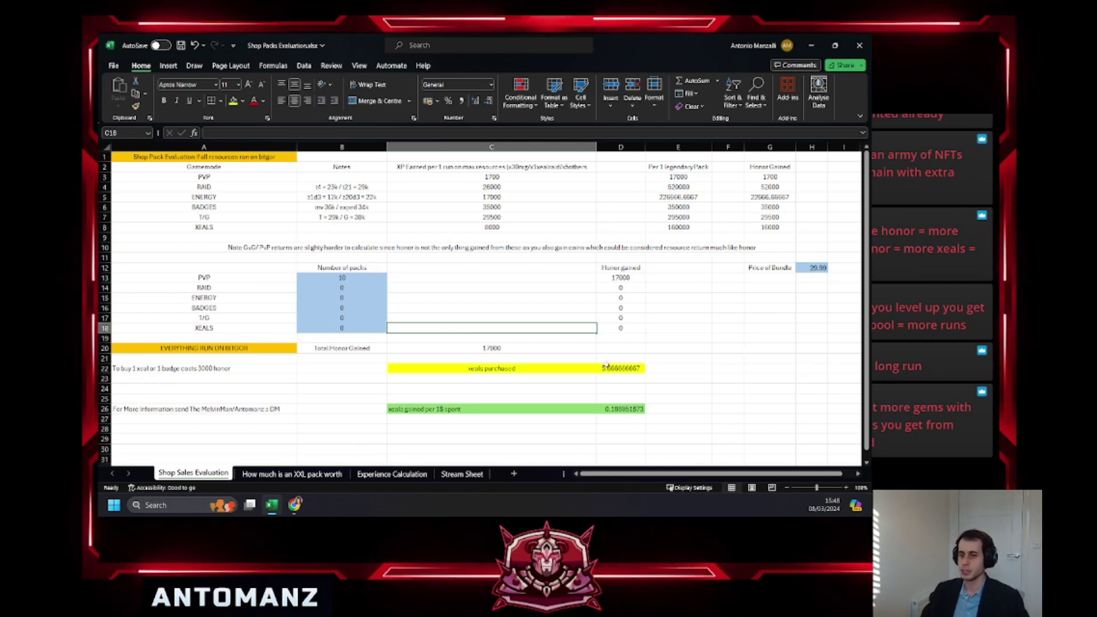
pyautogui.click(637, 370)
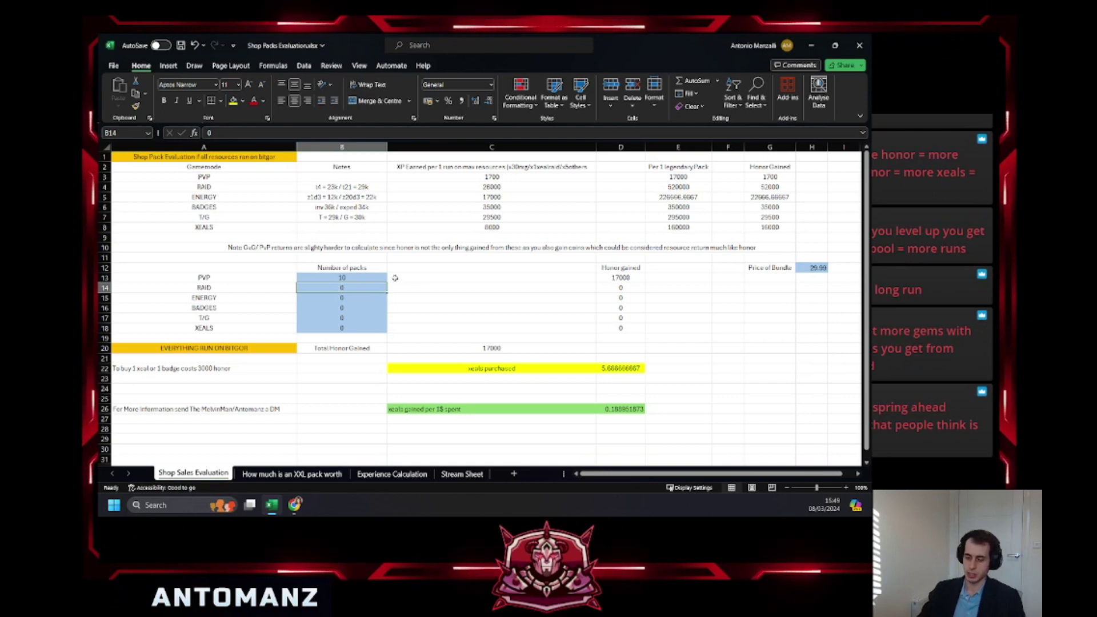
# Evaluate 10 RAID packs with PVP set to 0, and replace them with 10 ENERGY packs and 0 RAID packs.
pyautogui.write('10')
pyautogui.press('Up')
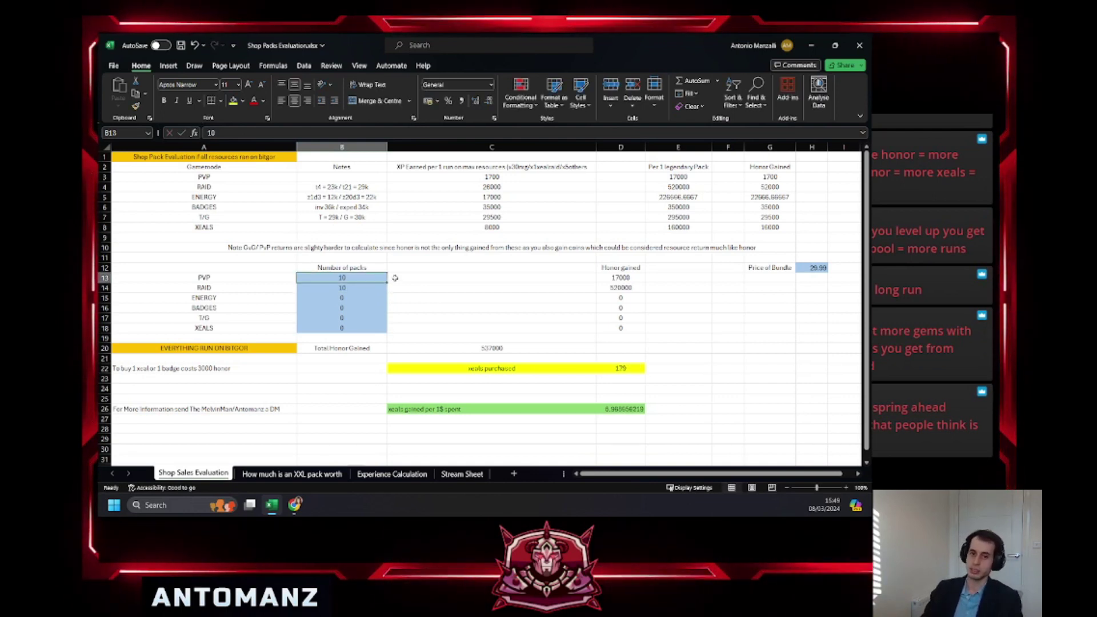
pyautogui.press('BackSpace')
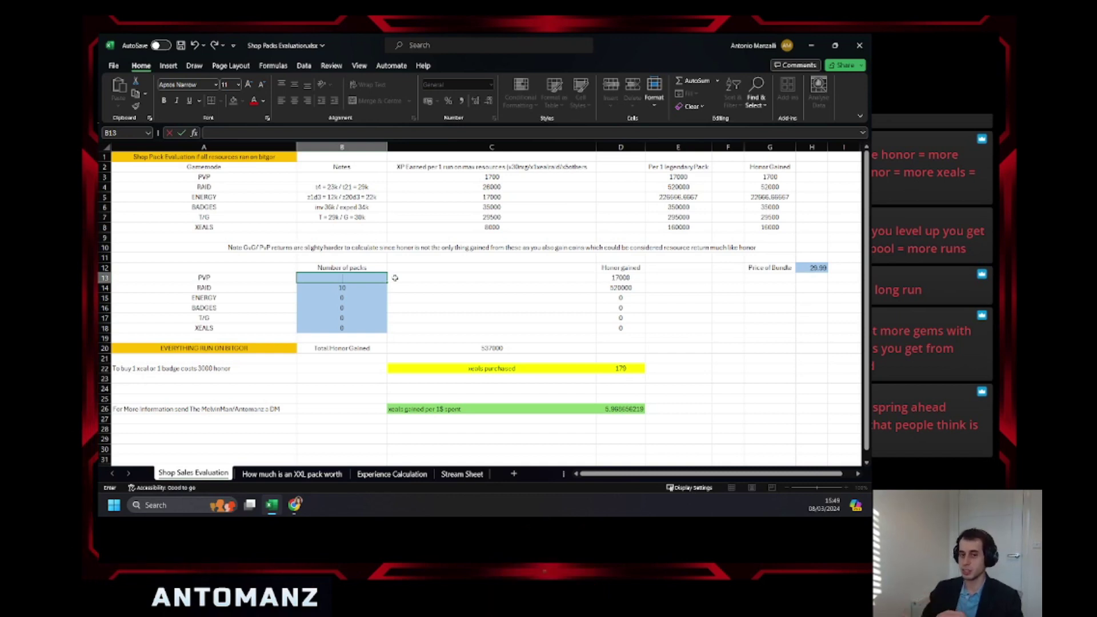
pyautogui.press('Return')
pyautogui.write('0')
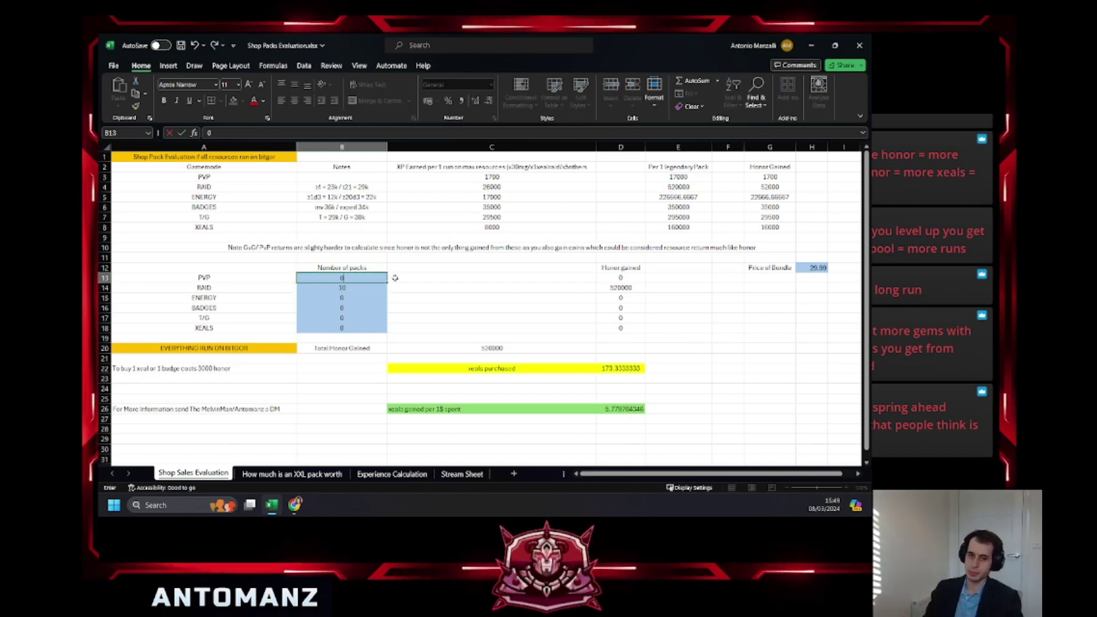
pyautogui.press('Return')
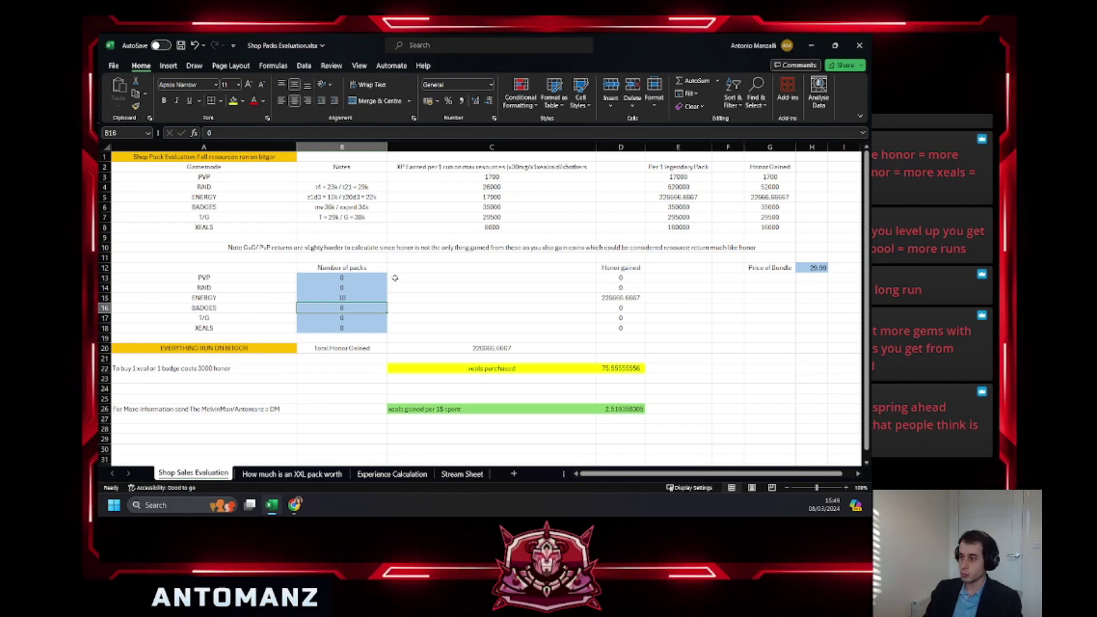
# Examine the notes for ENERGY in B5 and the XP earned per run for BADGES in C6.
pyautogui.keyDown('ctrl'); pyautogui.scroll(3, 395, 277); pyautogui.keyUp('ctrl')
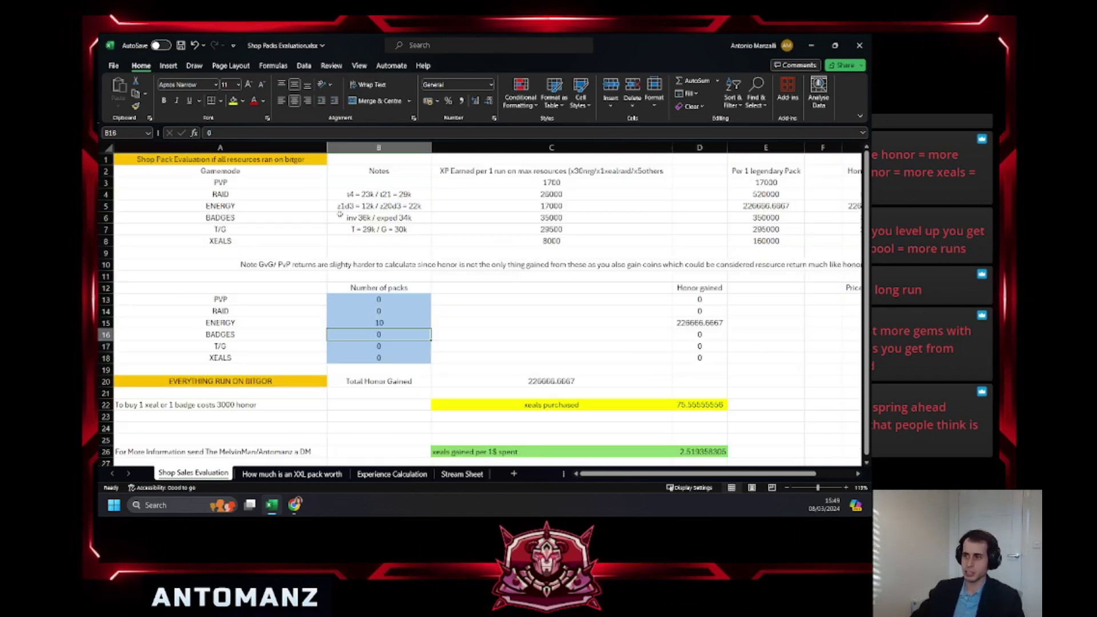
pyautogui.scroll(1, 326, 231)
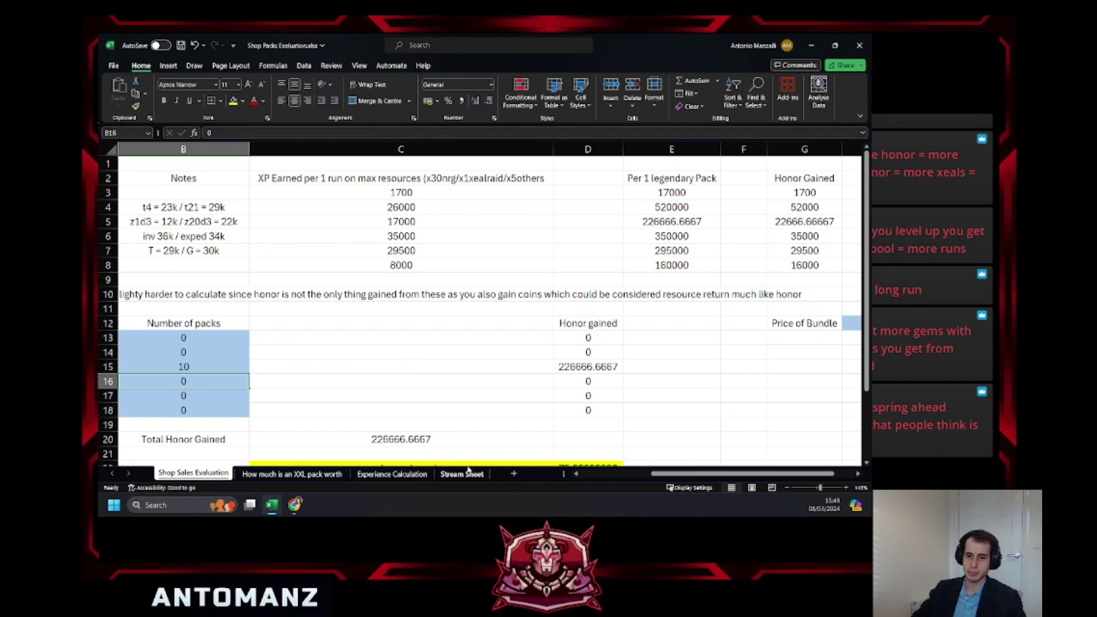
pyautogui.moveTo(667, 474); pyautogui.dragTo(598, 475)
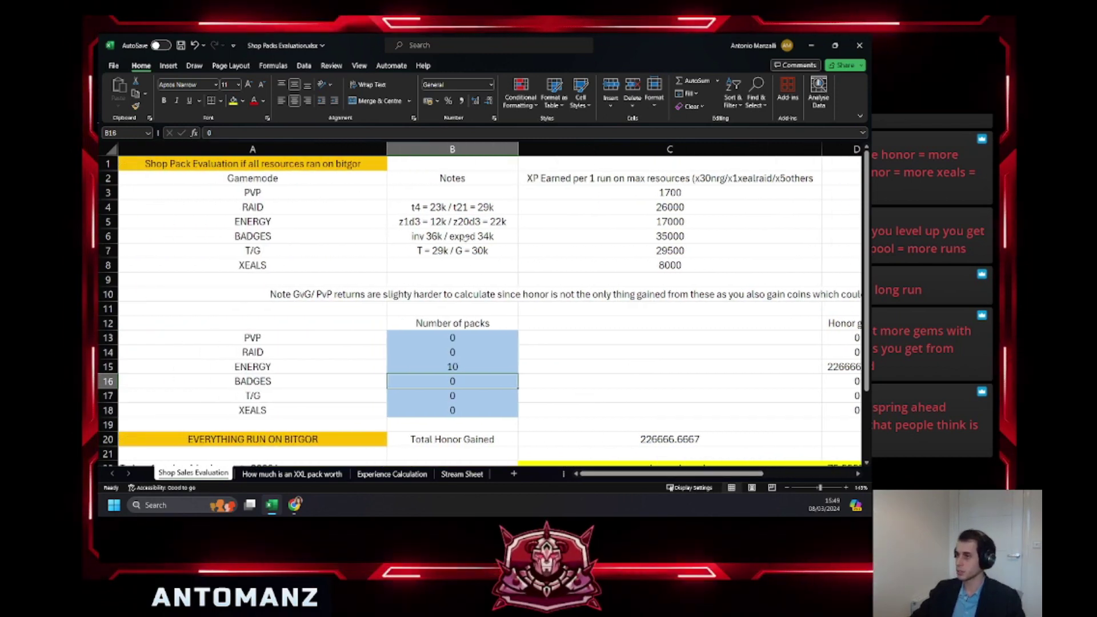
pyautogui.moveTo(368, 221); pyautogui.dragTo(446, 228)
pyautogui.click(442, 224)
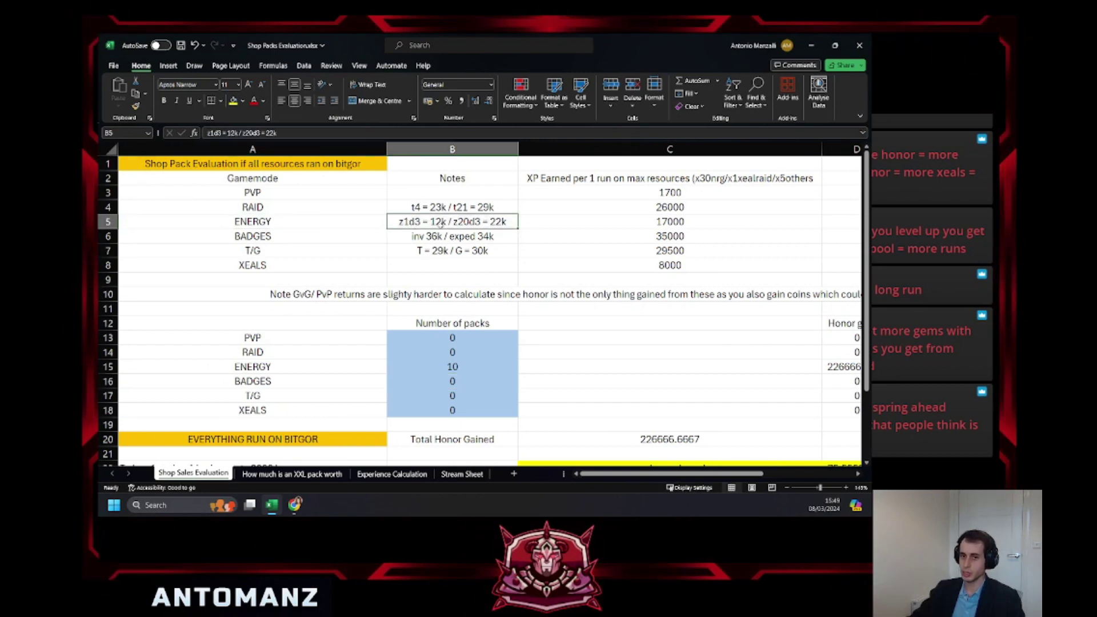
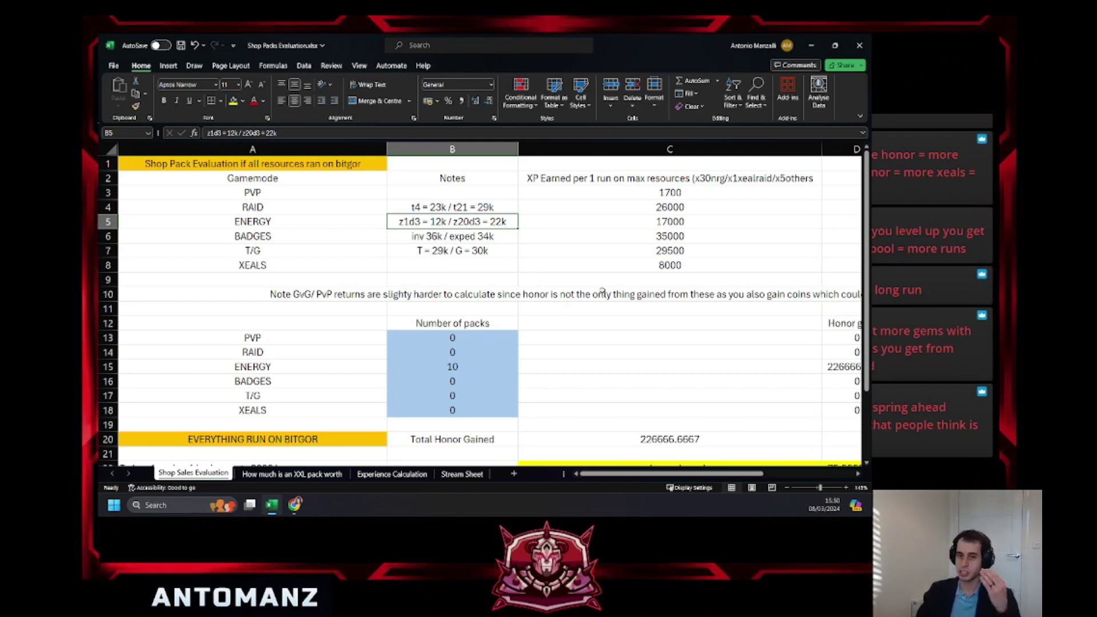
pyautogui.click(665, 235)
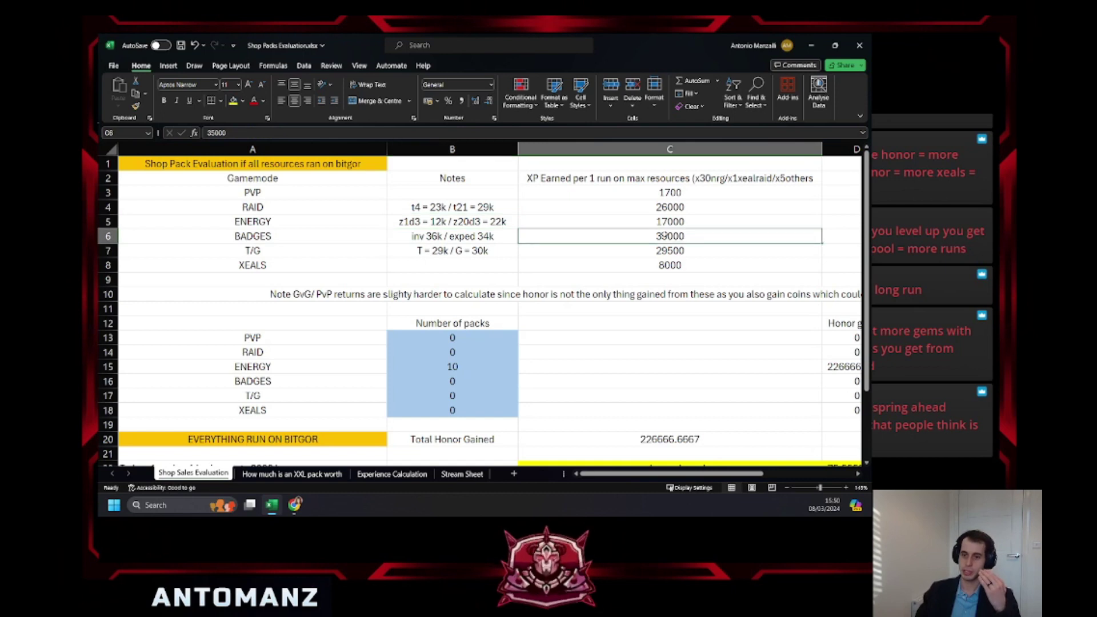
# Set the number of BADGES packs to 10 and the ENERGY packs to 0.
pyautogui.scroll(-2, 503, 274)
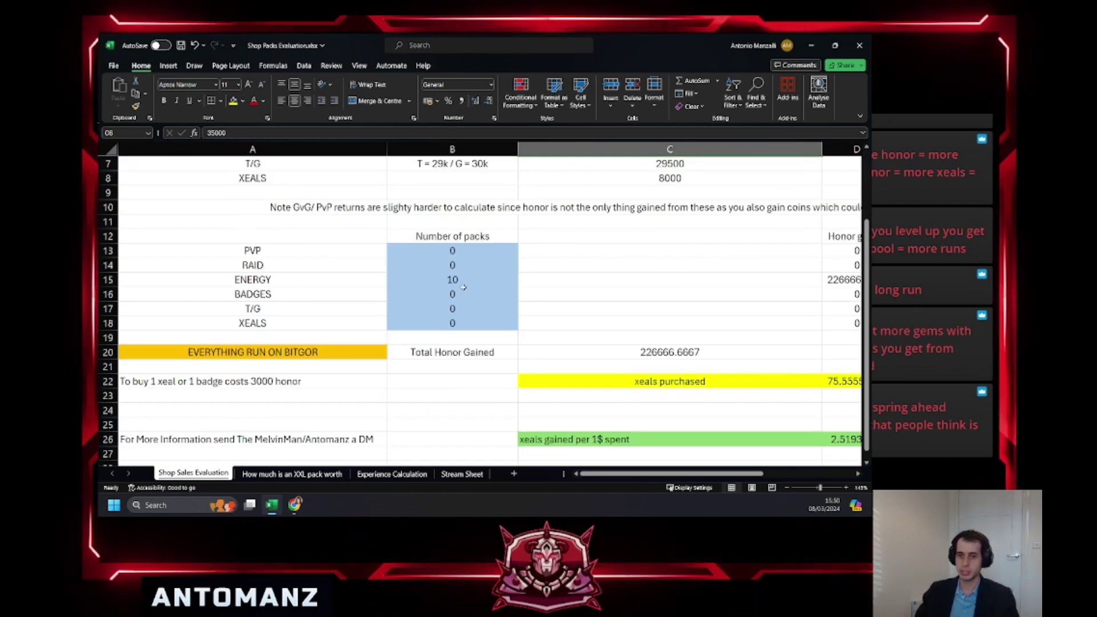
pyautogui.click(455, 292)
pyautogui.write('10')
pyautogui.press('Up')
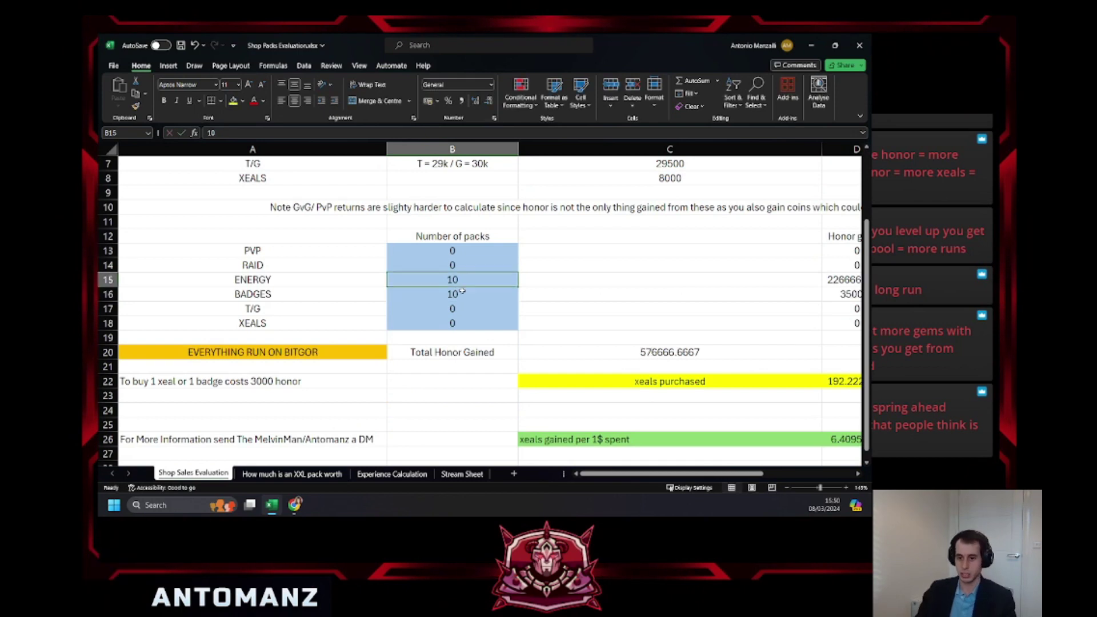
pyautogui.press('Return')
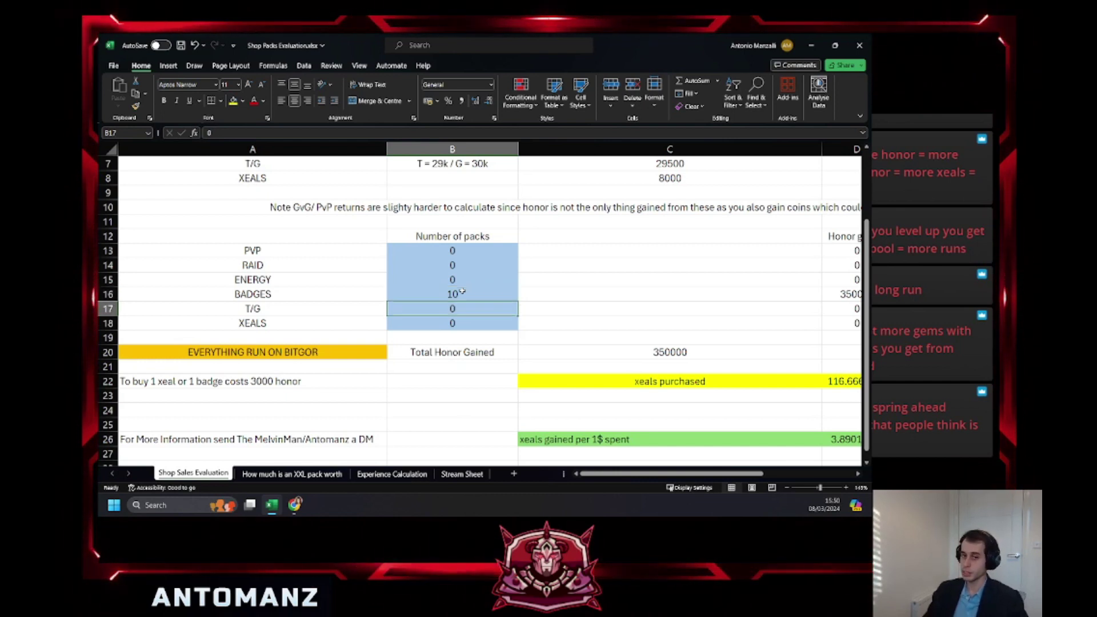
# Set the number of BADGES packs to 0 and the T/G packs to 10.
pyautogui.write('0')
pyautogui.press('Return')
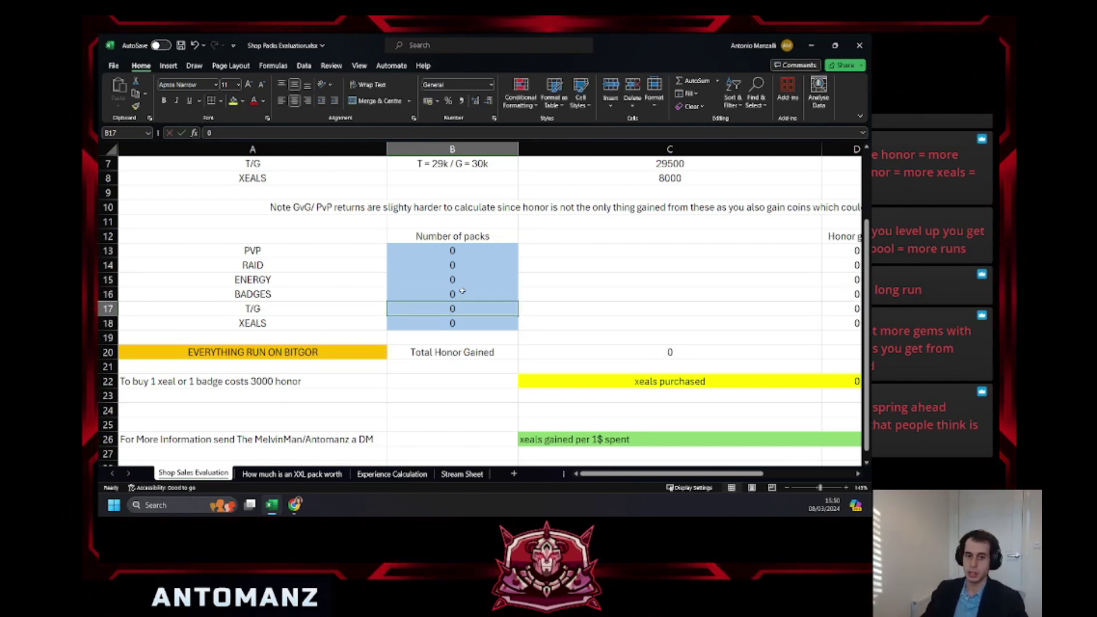
pyautogui.write('10')
pyautogui.press('Return')
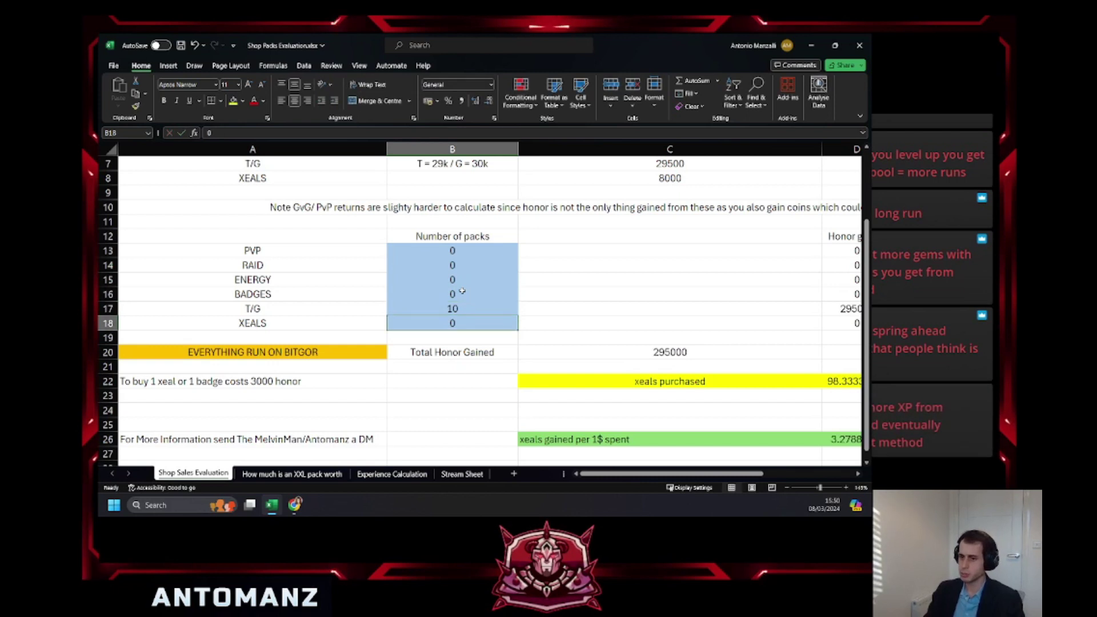
# Set the T/G packs to 0 and the XEALS packs to 10, and check the xeals purchased.
pyautogui.press('Up')
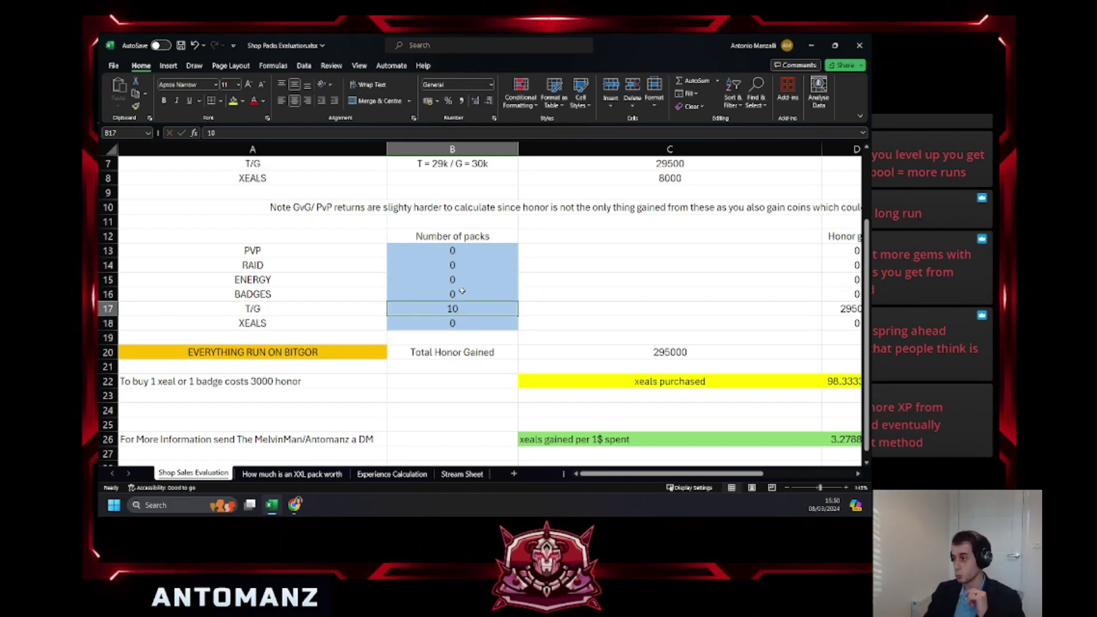
pyautogui.press('Return')
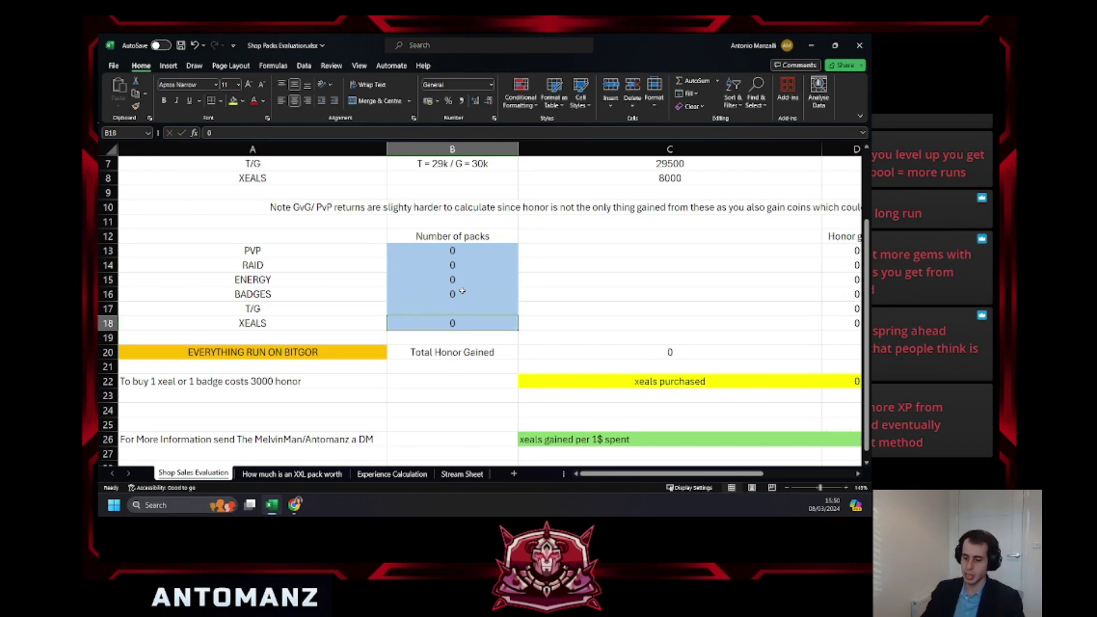
pyautogui.write('0')
pyautogui.hotkey('ctrl', 'Return')
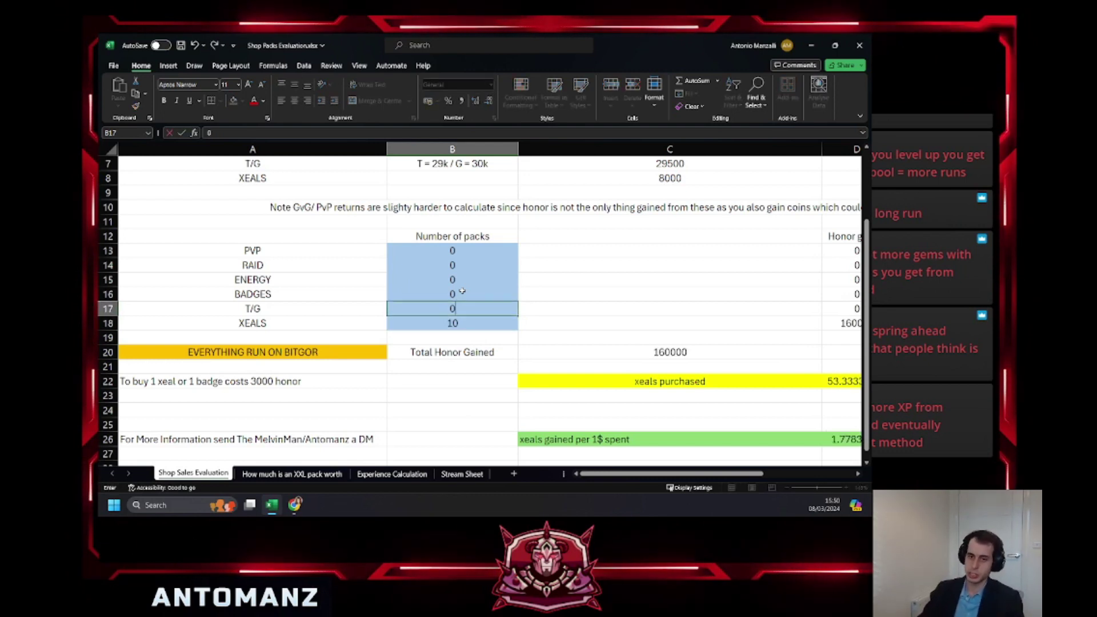
pyautogui.click(658, 297)
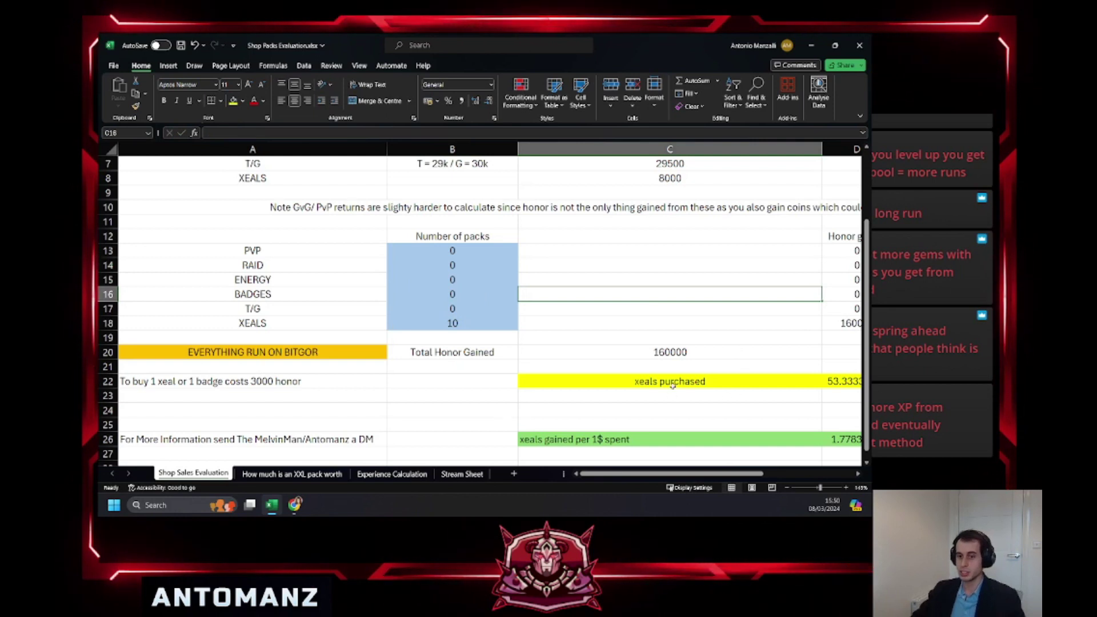
pyautogui.click(758, 381)
pyautogui.moveTo(816, 382); pyautogui.dragTo(840, 381)
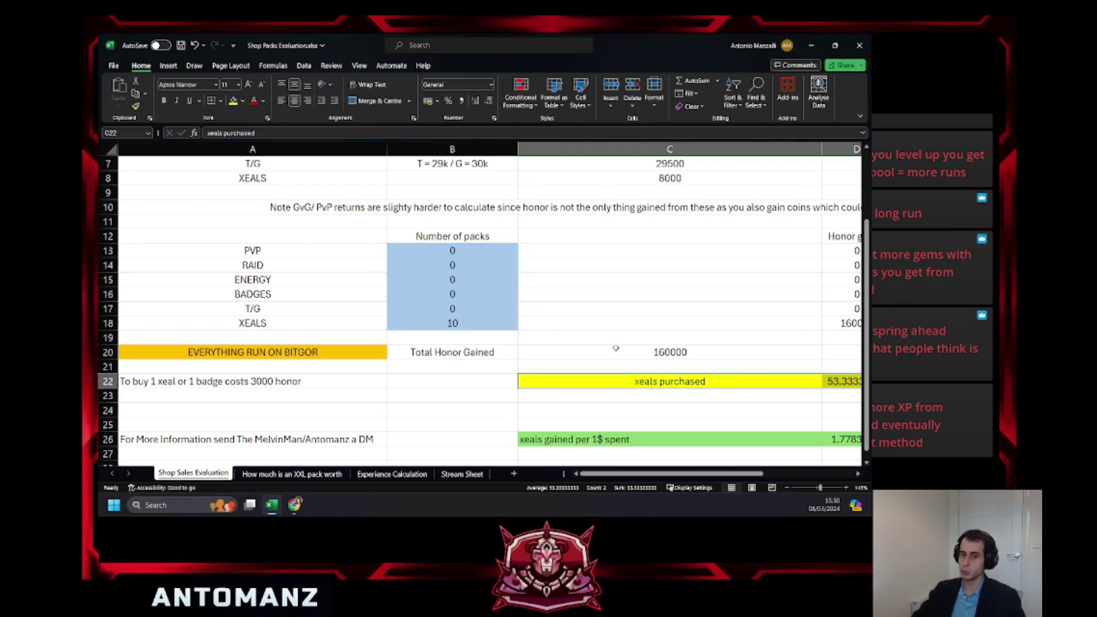
# Set the number of XEALS packs to 0.
pyautogui.click(473, 327)
pyautogui.write('0')
pyautogui.press('Up')
pyautogui.press('Up')
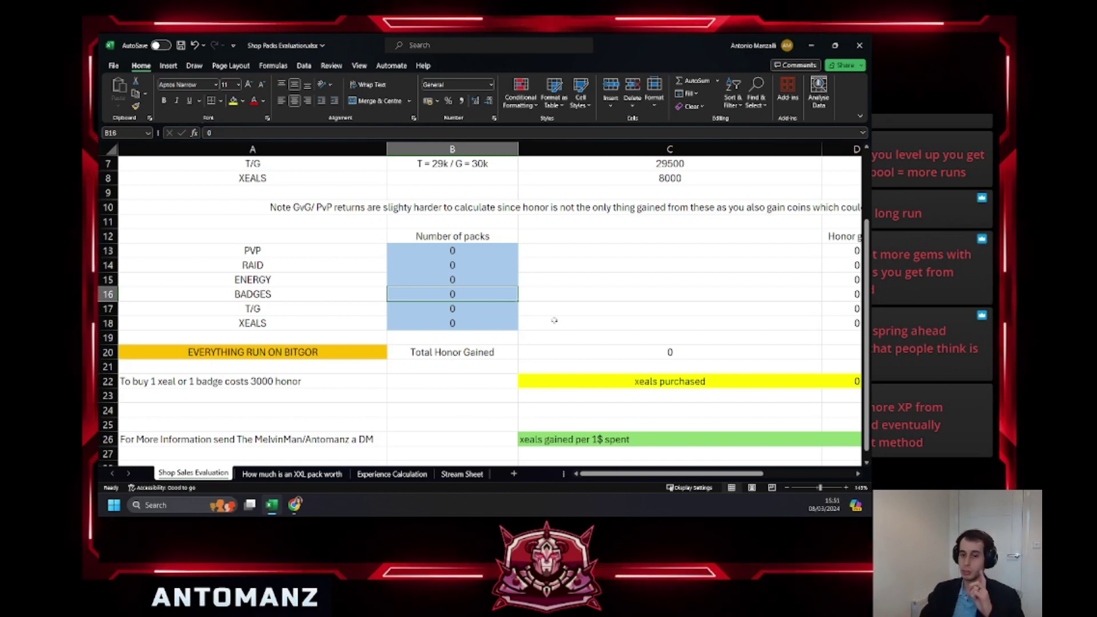
pyautogui.click(581, 324)
pyautogui.click(498, 337)
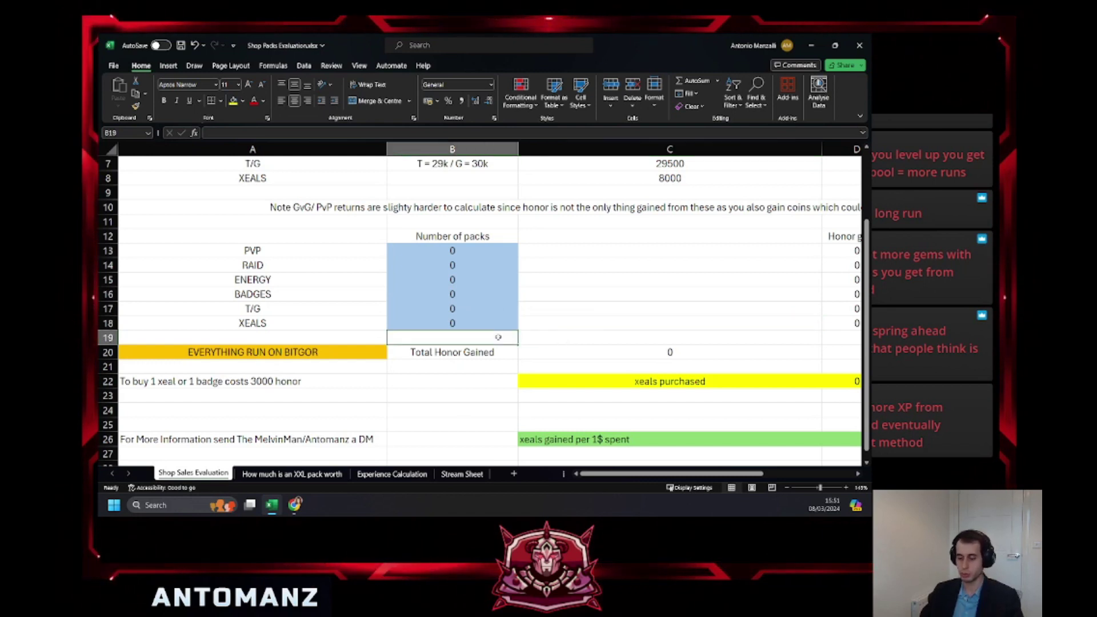
pyautogui.write('440')
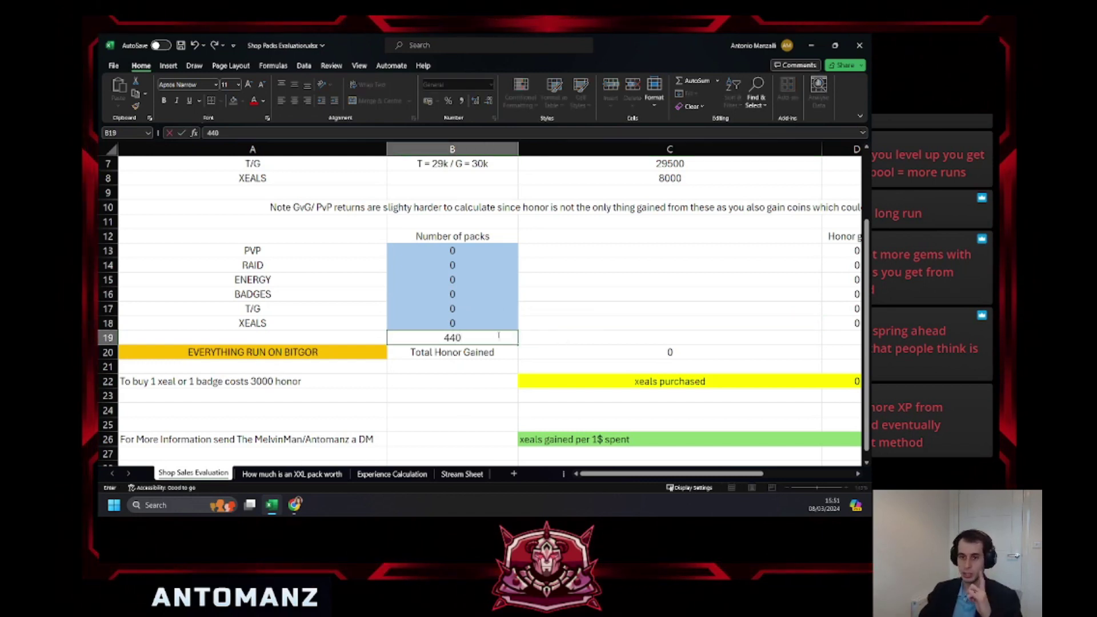
pyautogui.doubleClick(487, 338)
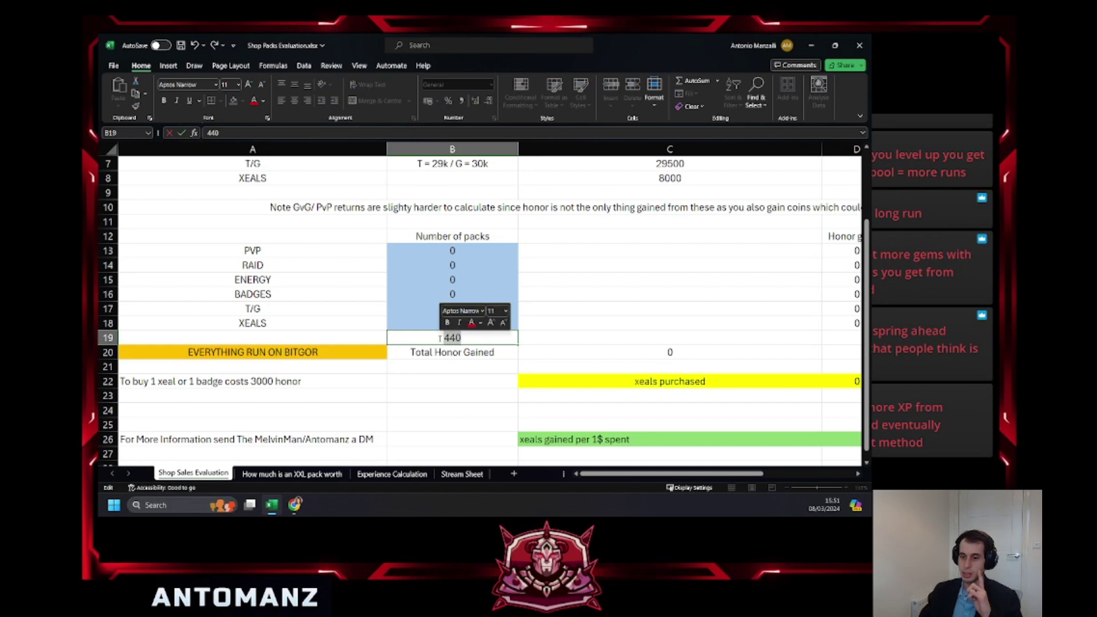
pyautogui.press('BackSpace')
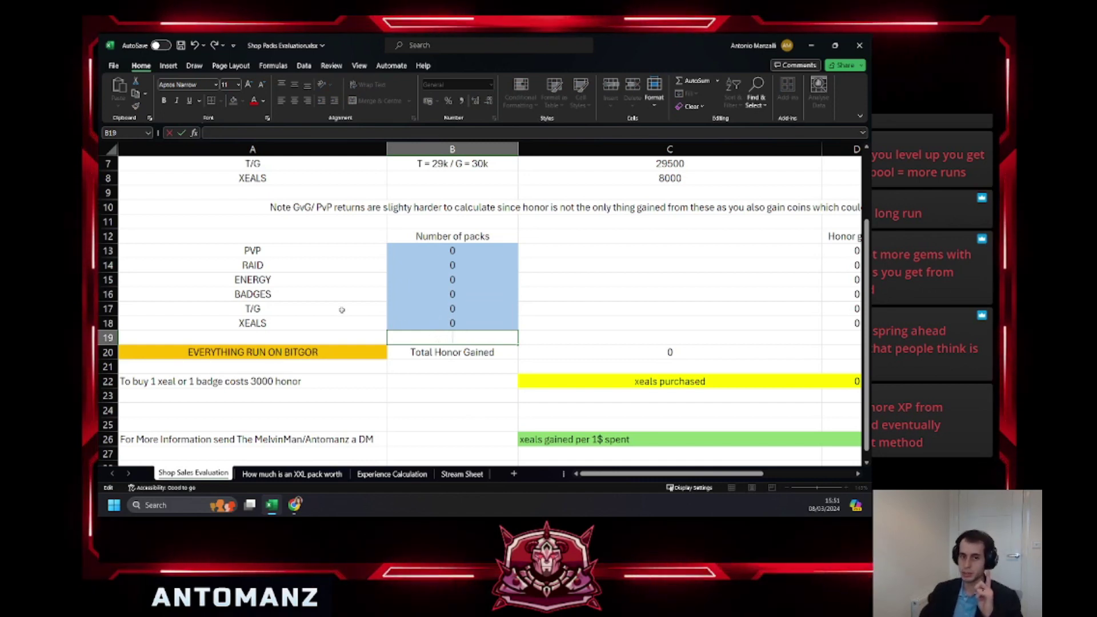
pyautogui.click(451, 265)
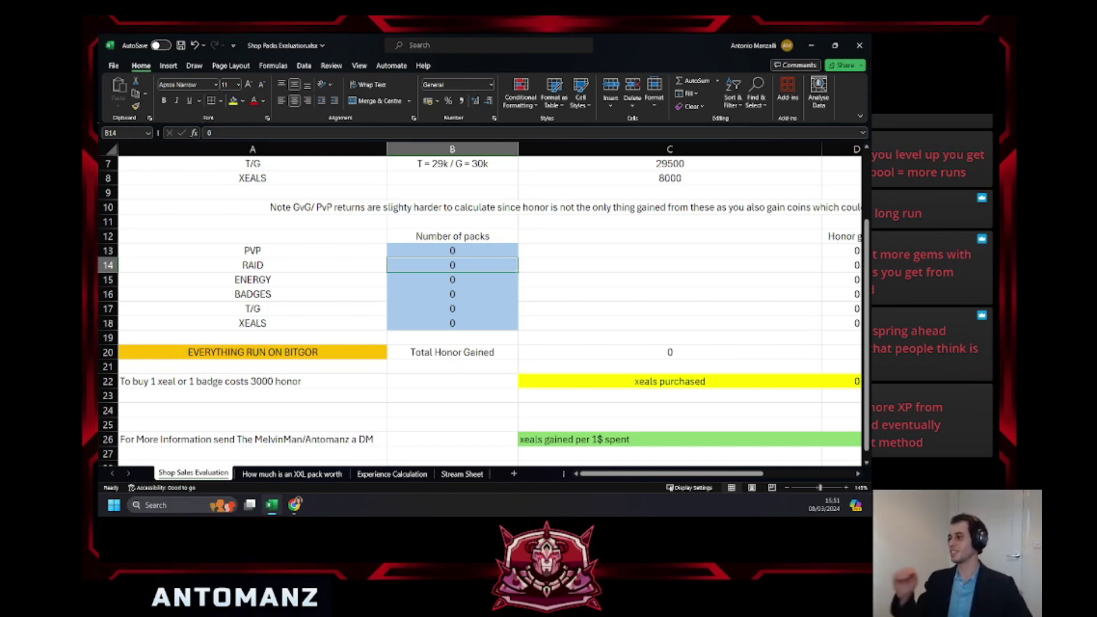
# Switch to the Stream Sheet and enter "Buying things in shop" in A1.
pyautogui.click(462, 474)
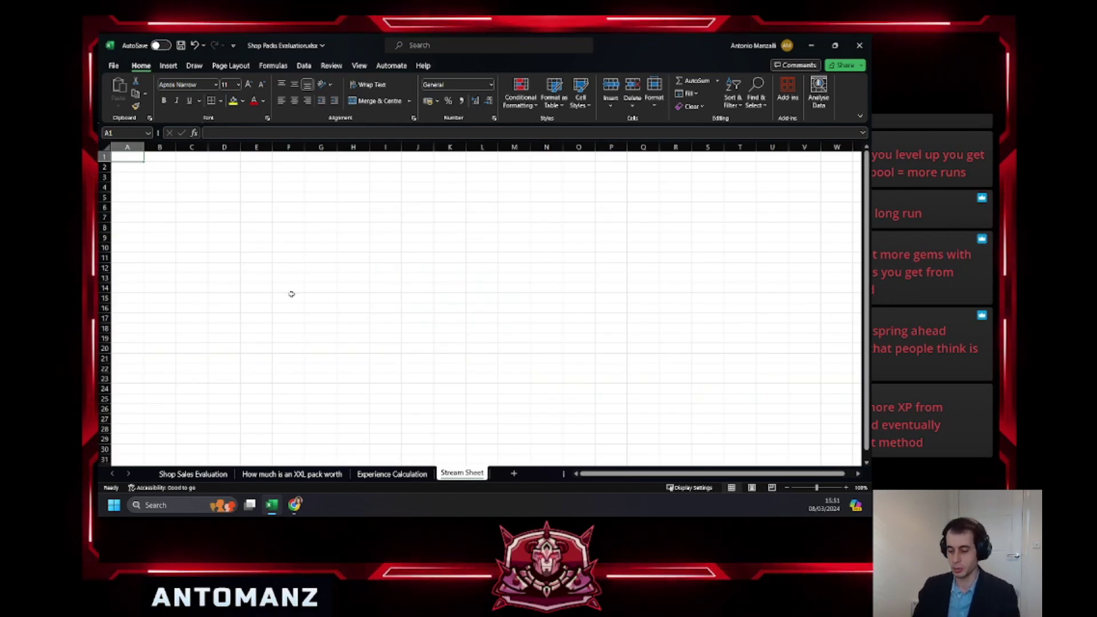
pyautogui.write('Buy')
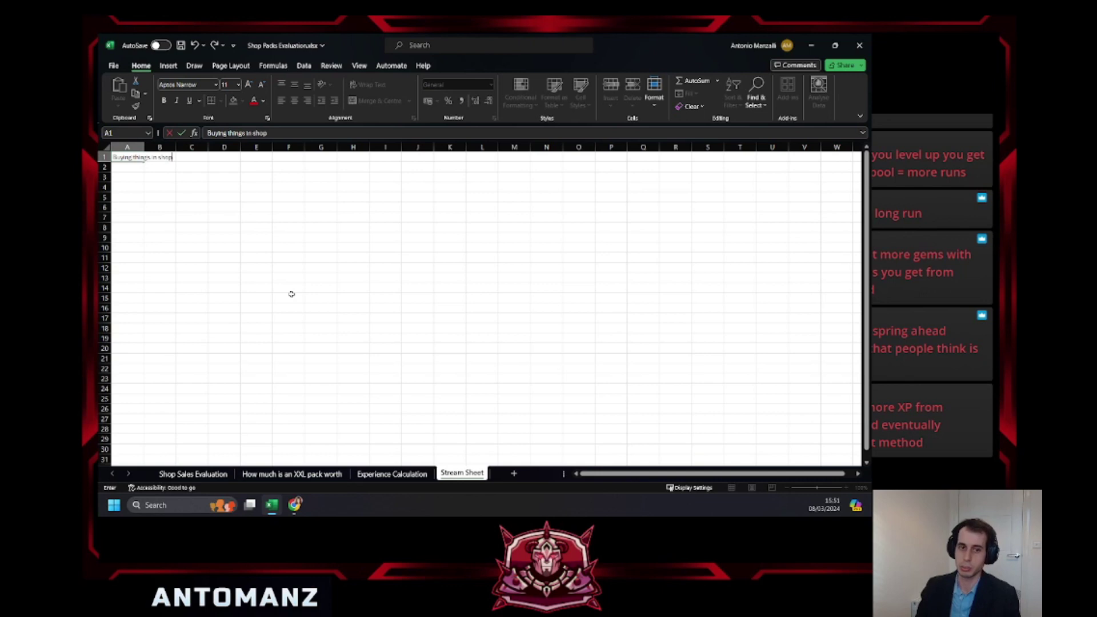
pyautogui.write('ing things in shop')
pyautogui.hotkey('ctrl', 'Return')
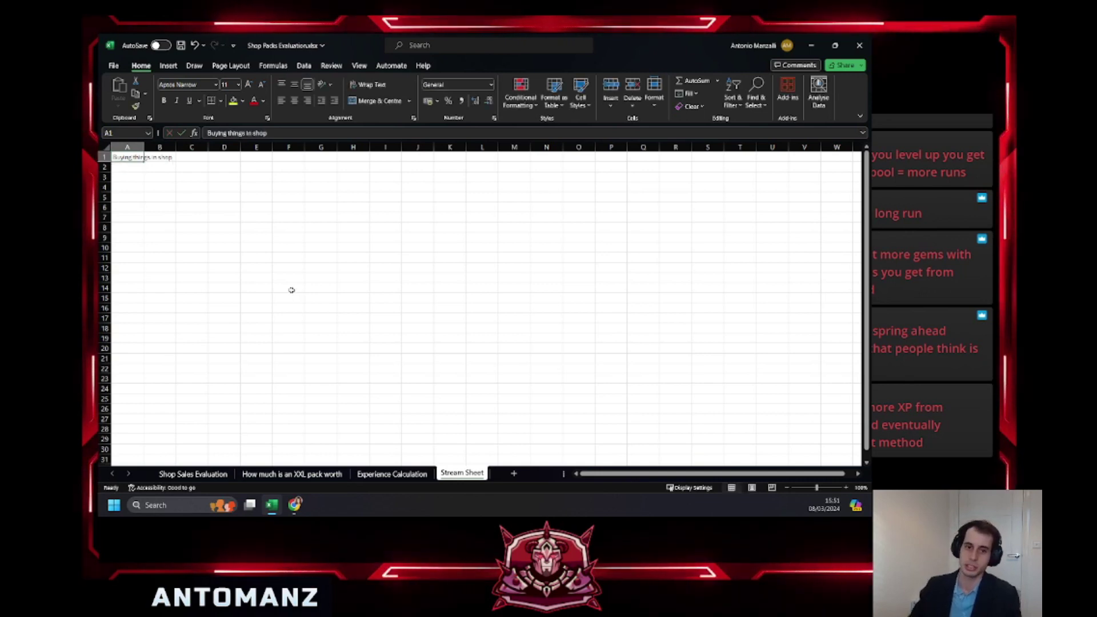
# Extend the title in A1 to "Buying things in shop tier list" and widen column A to fit it.
pyautogui.click(289, 134)
pyautogui.write('Tier Lis')
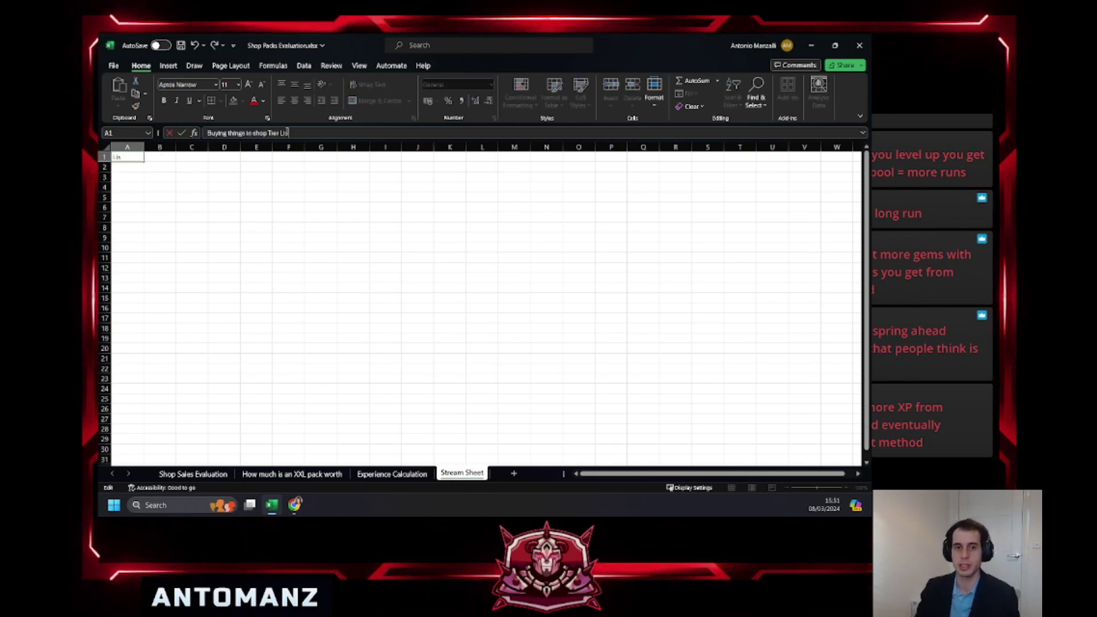
pyautogui.press('BackSpace')
pyautogui.press('BackSpace')
pyautogui.press('BackSpace')
pyautogui.press('BackSpace')
pyautogui.press('BackSpace')
pyautogui.press('BackSpace')
pyautogui.press('BackSpace')
pyautogui.press('BackSpace')
pyautogui.press('BackSpace')
pyautogui.write('tier list')
pyautogui.click(256, 237)
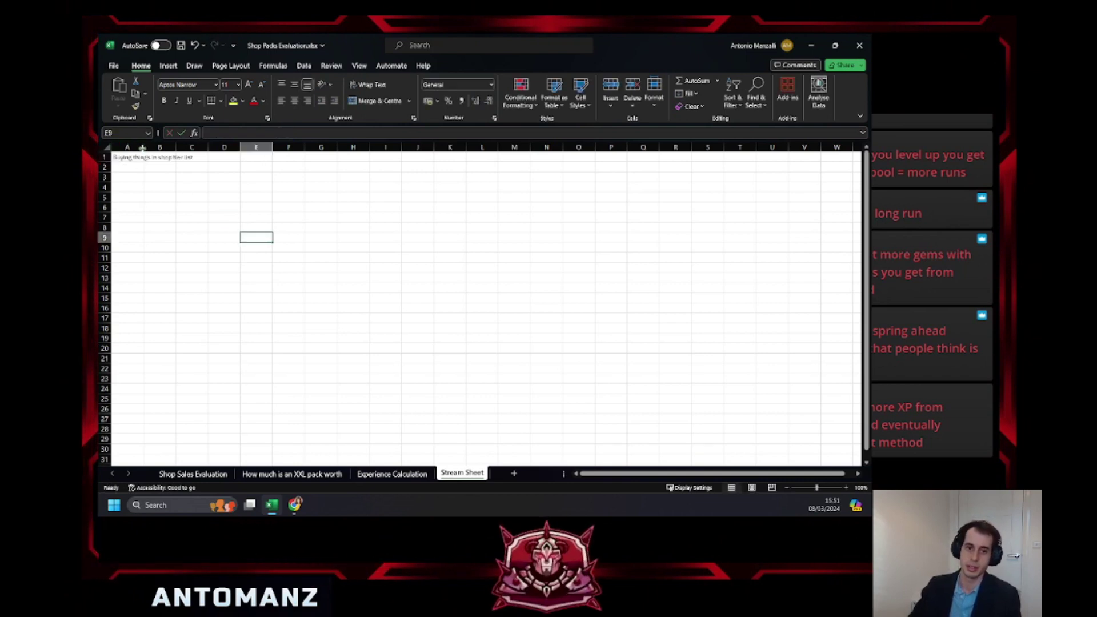
pyautogui.moveTo(143, 147); pyautogui.dragTo(202, 148)
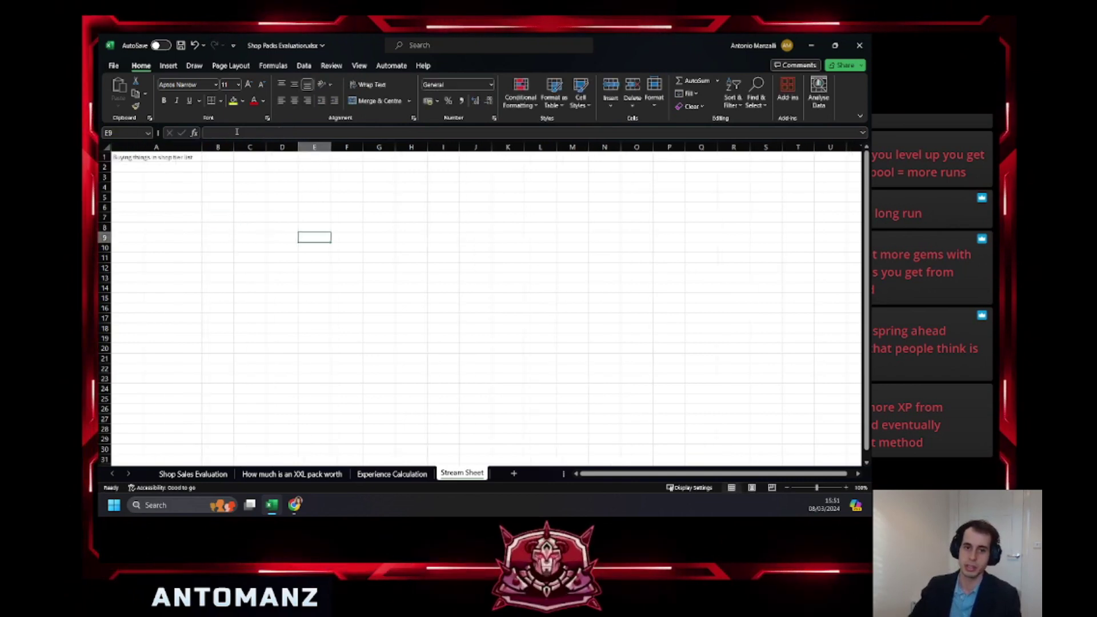
# Change the title in A1 to "Buying consumables in shop tier list" and add Raids as "Z tier" in row 2.
pyautogui.click(131, 158)
pyautogui.doubleClick(236, 133)
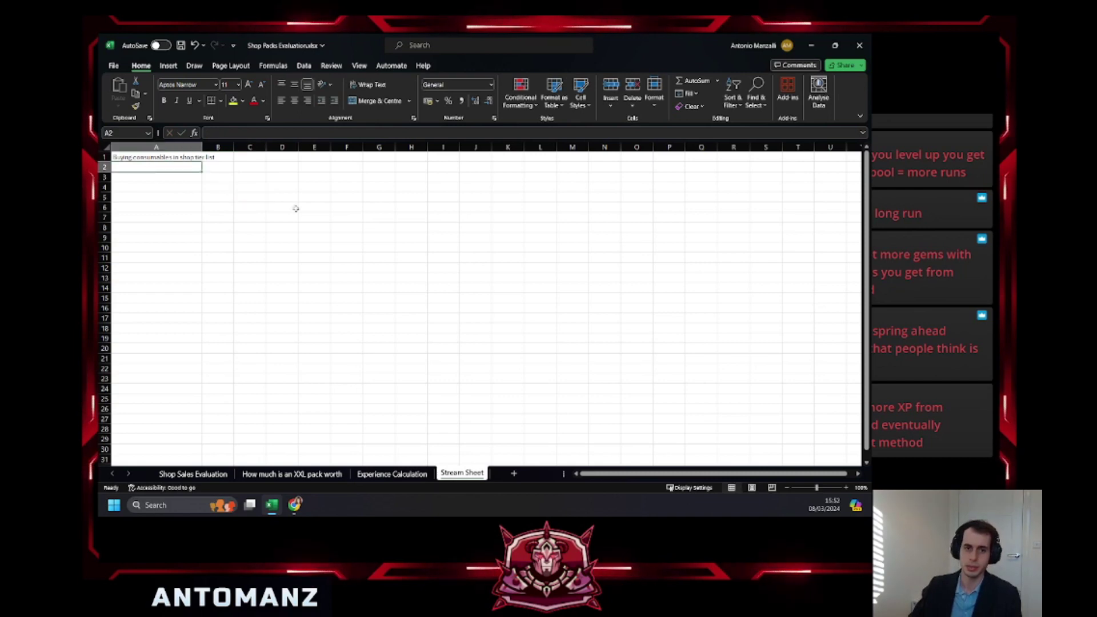
pyautogui.write('Raids')
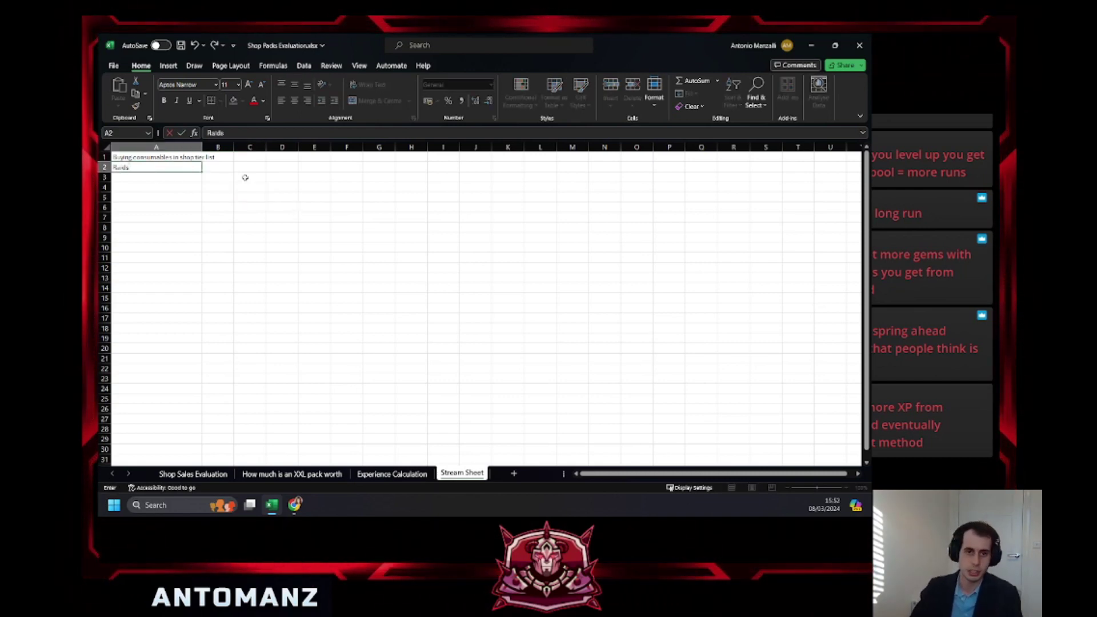
pyautogui.press('Tab')
pyautogui.write('Z tier')
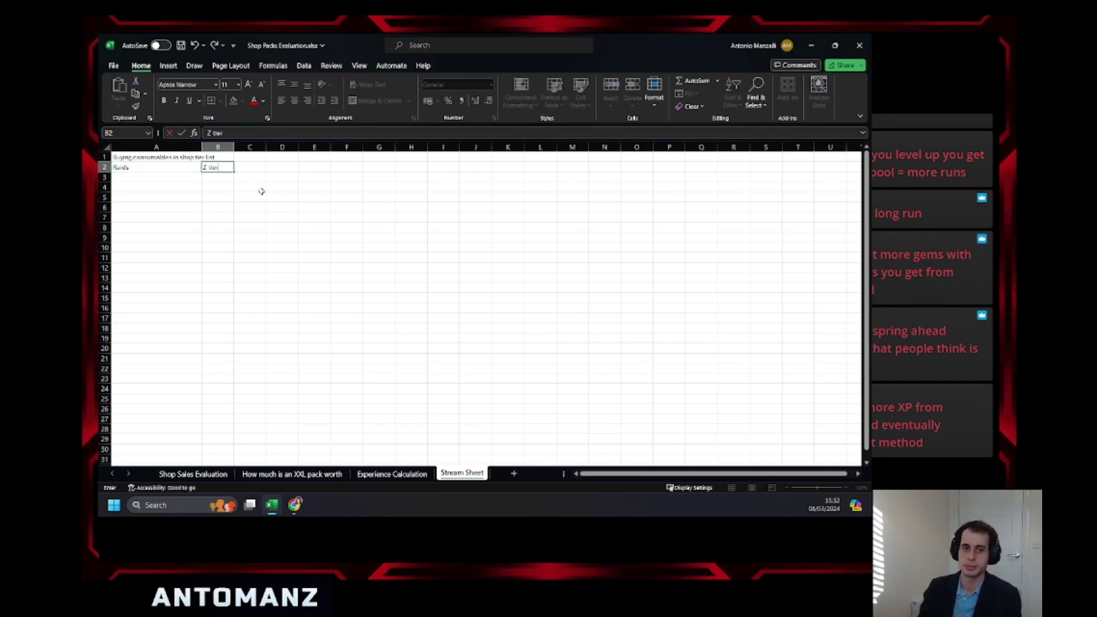
pyautogui.press('Return')
# Add "Badges" in A3 with the rating "A tier" in B3.
pyautogui.click(169, 178)
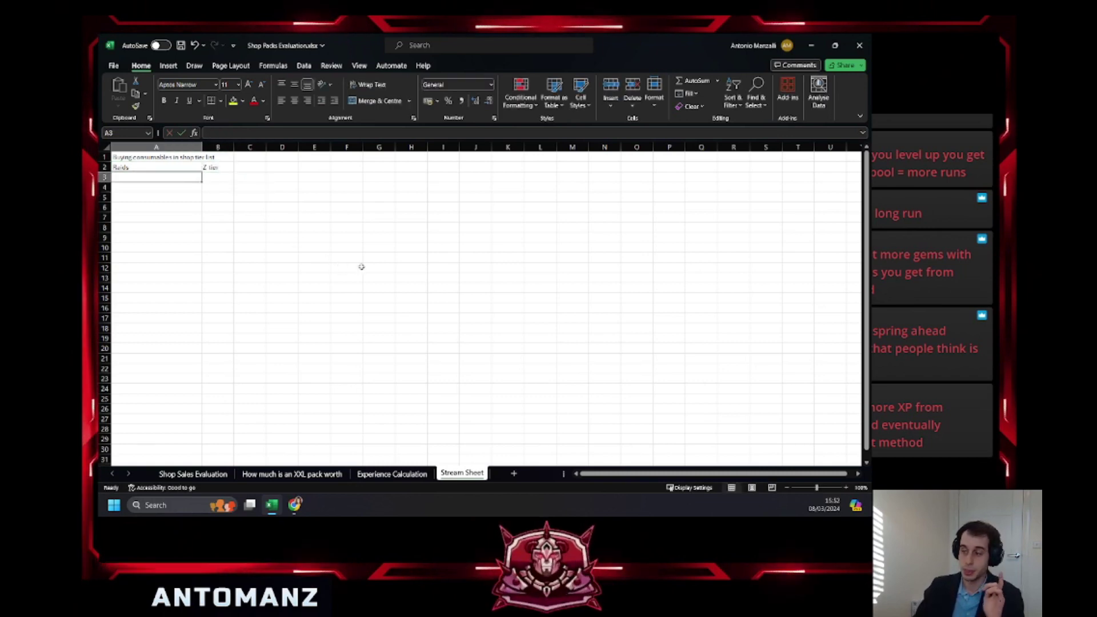
pyautogui.write('Badges')
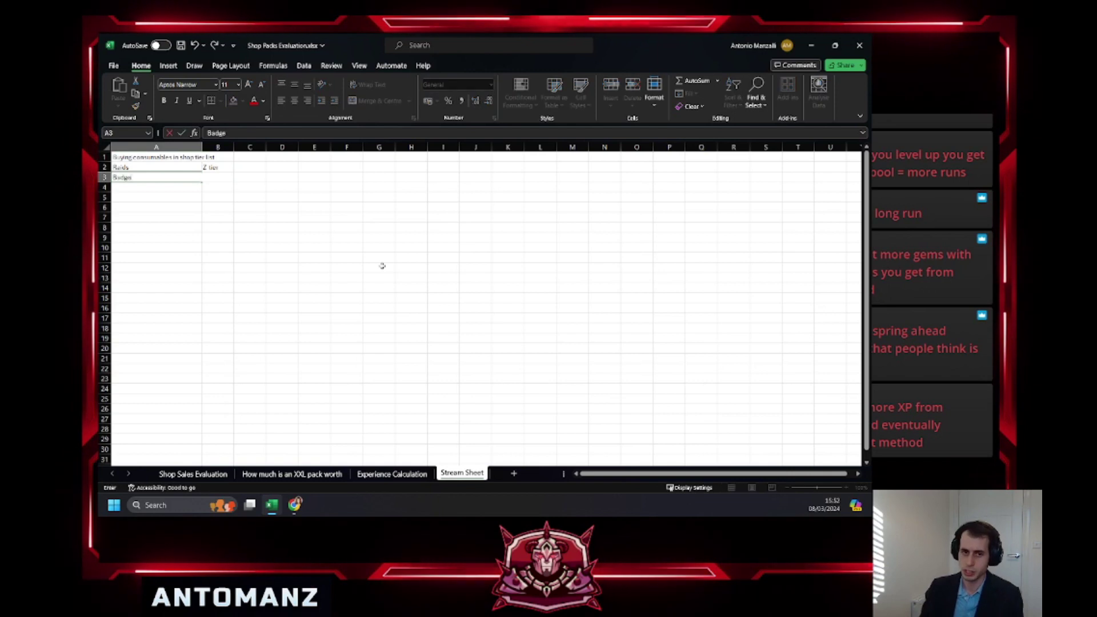
pyautogui.click(212, 179)
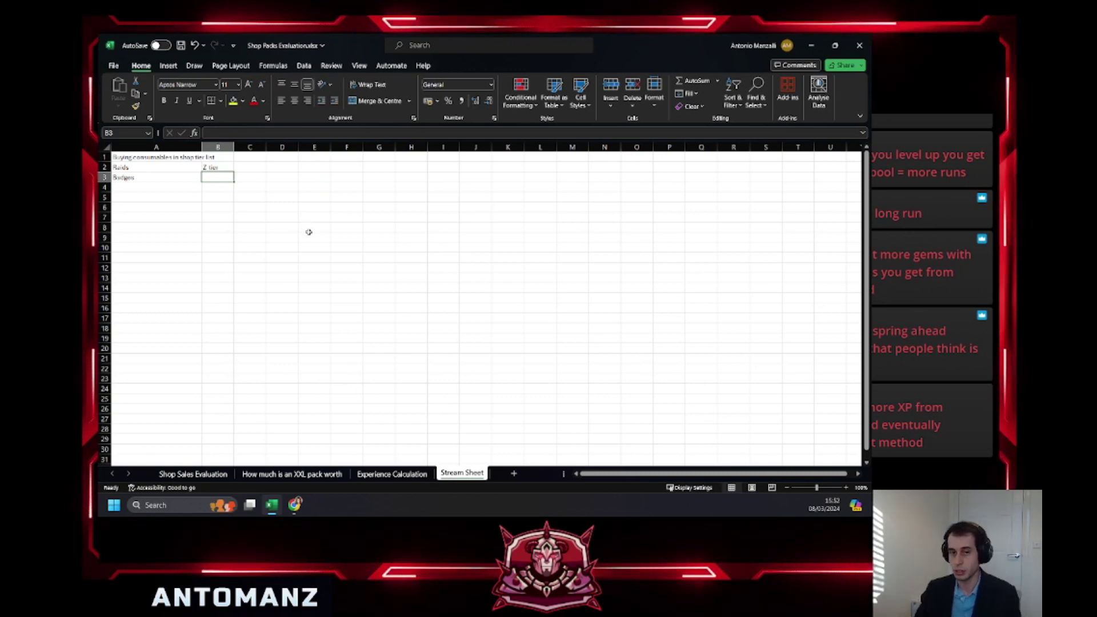
pyautogui.write('A tier')
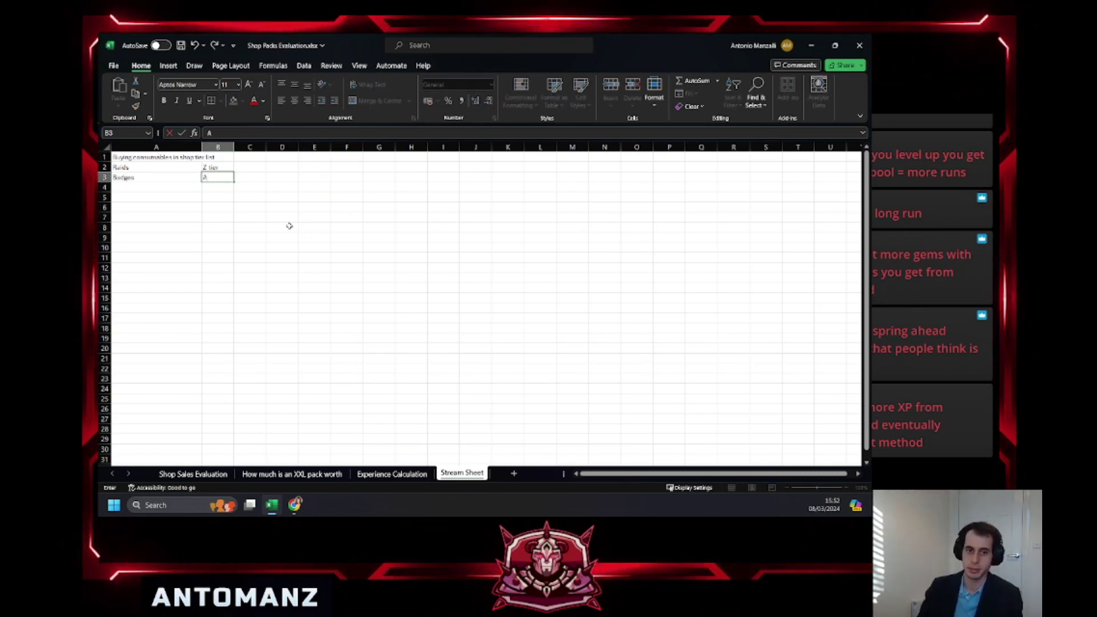
pyautogui.press('Return')
pyautogui.press('Left')
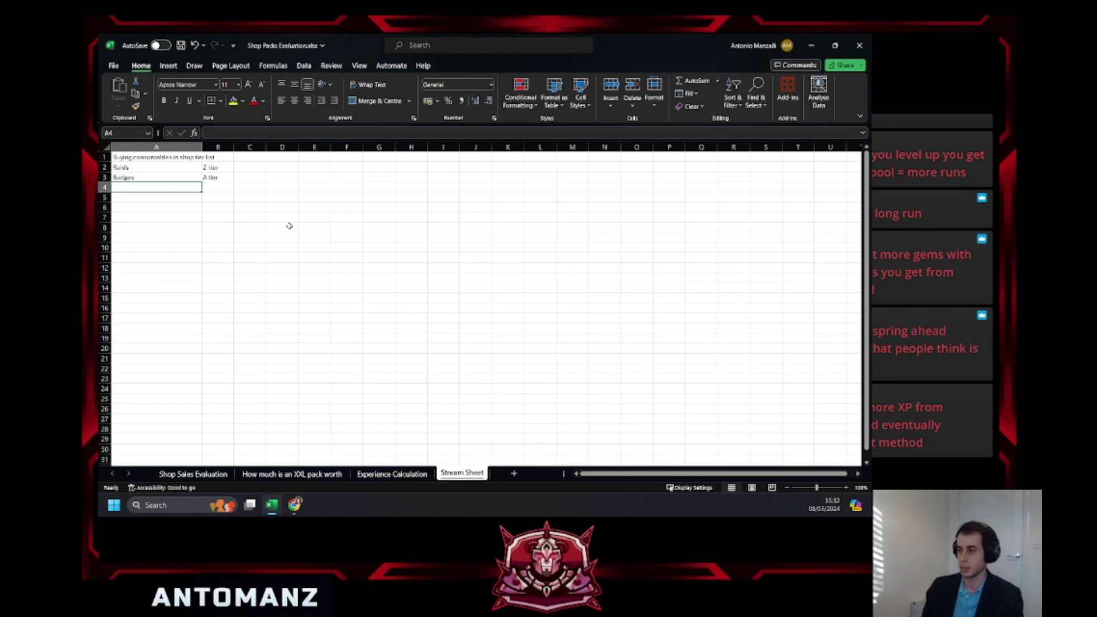
# Add "T/G" in A4 with the rating "A-" in B4.
pyautogui.write('Trg')
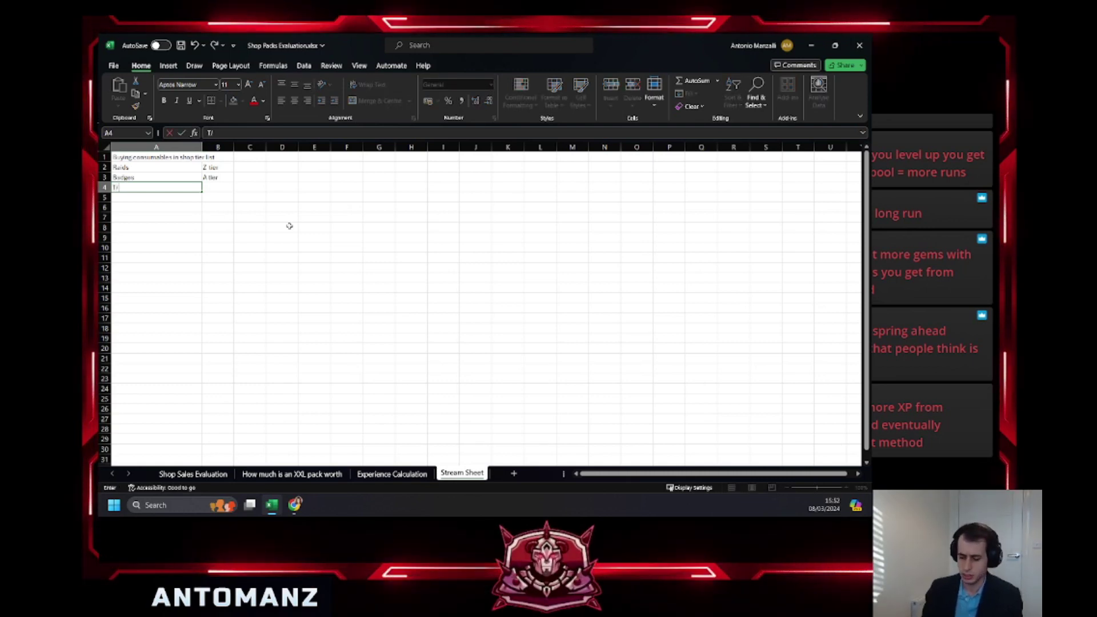
pyautogui.click(253, 131)
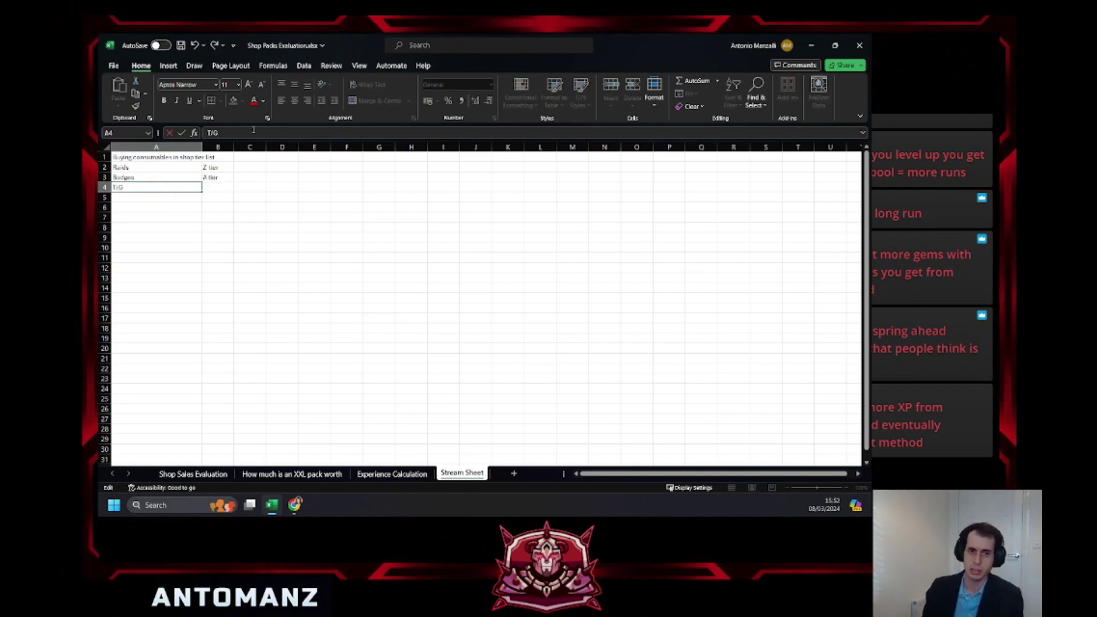
pyautogui.moveTo(182, 178); pyautogui.dragTo(221, 188)
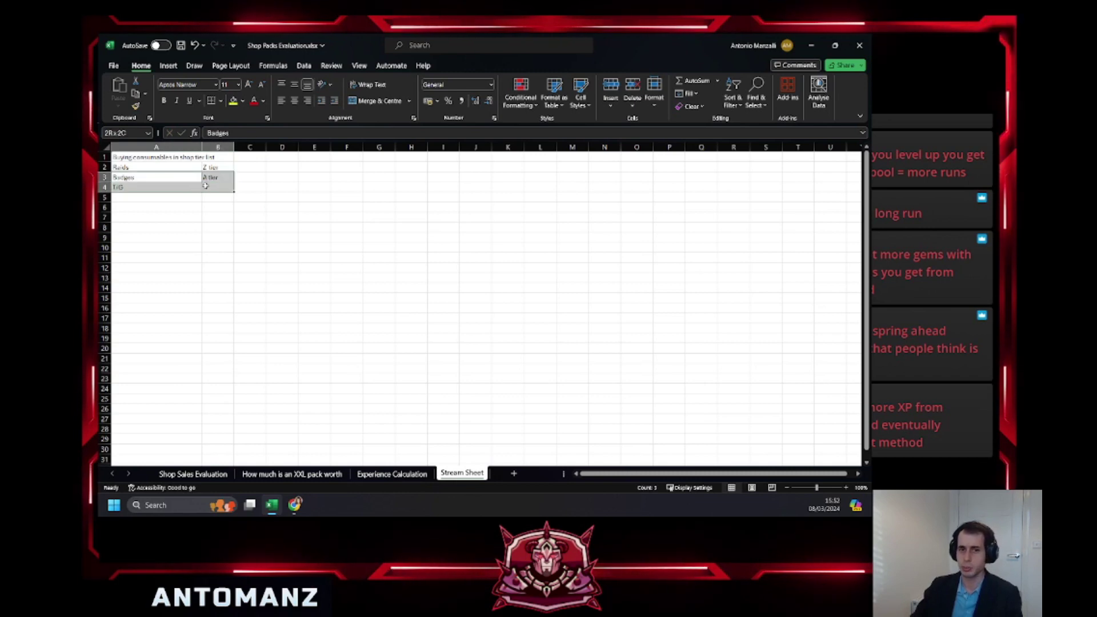
pyautogui.click(307, 220)
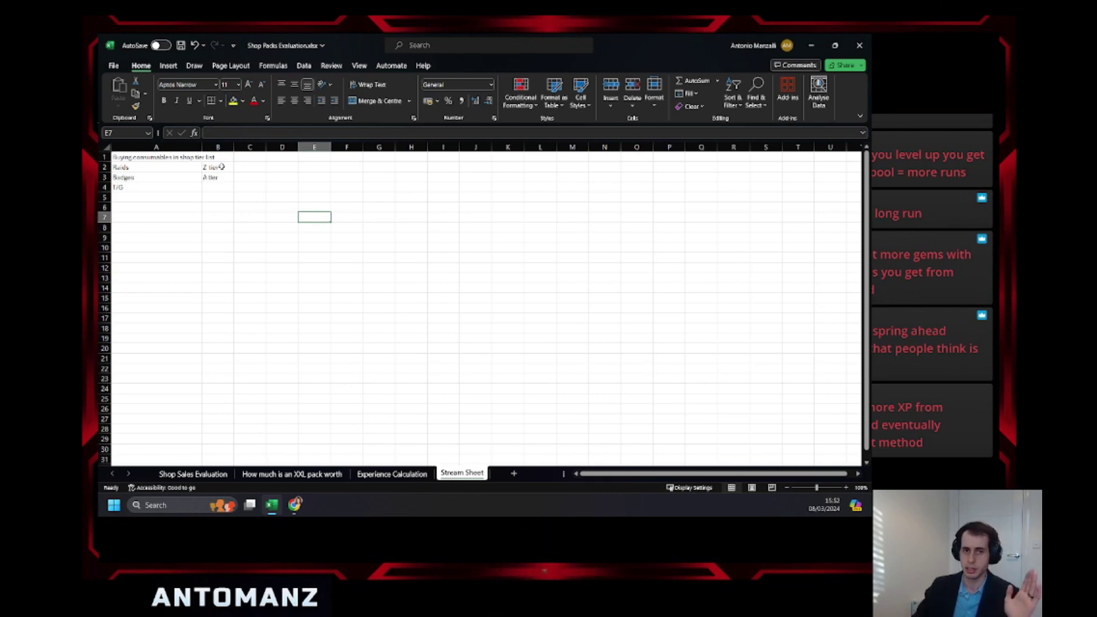
pyautogui.moveTo(209, 167); pyautogui.dragTo(211, 167)
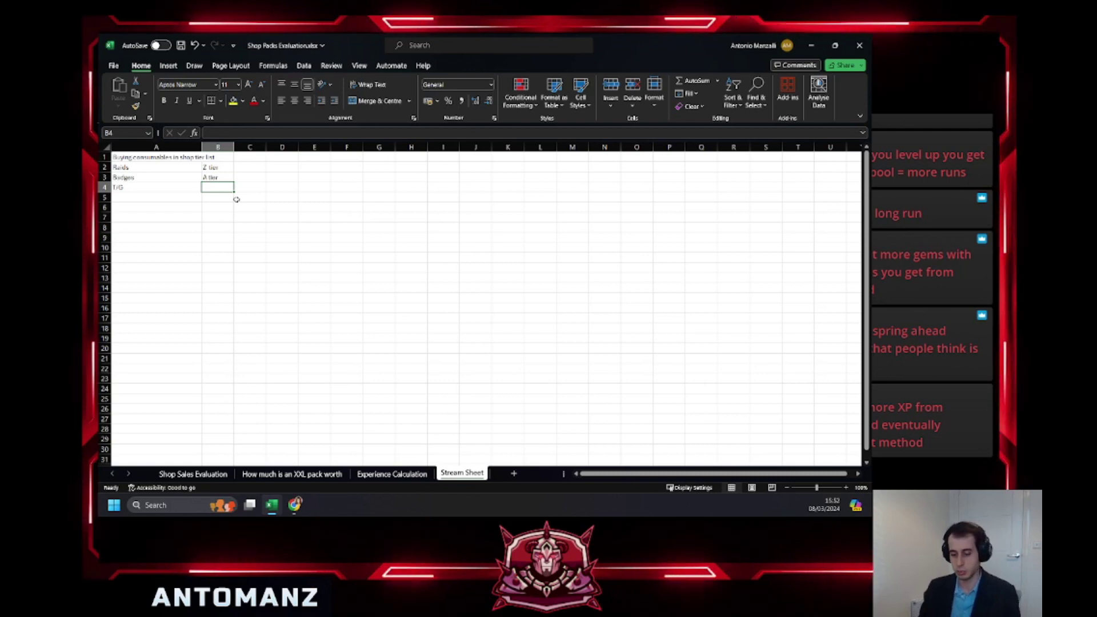
pyautogui.write('A-')
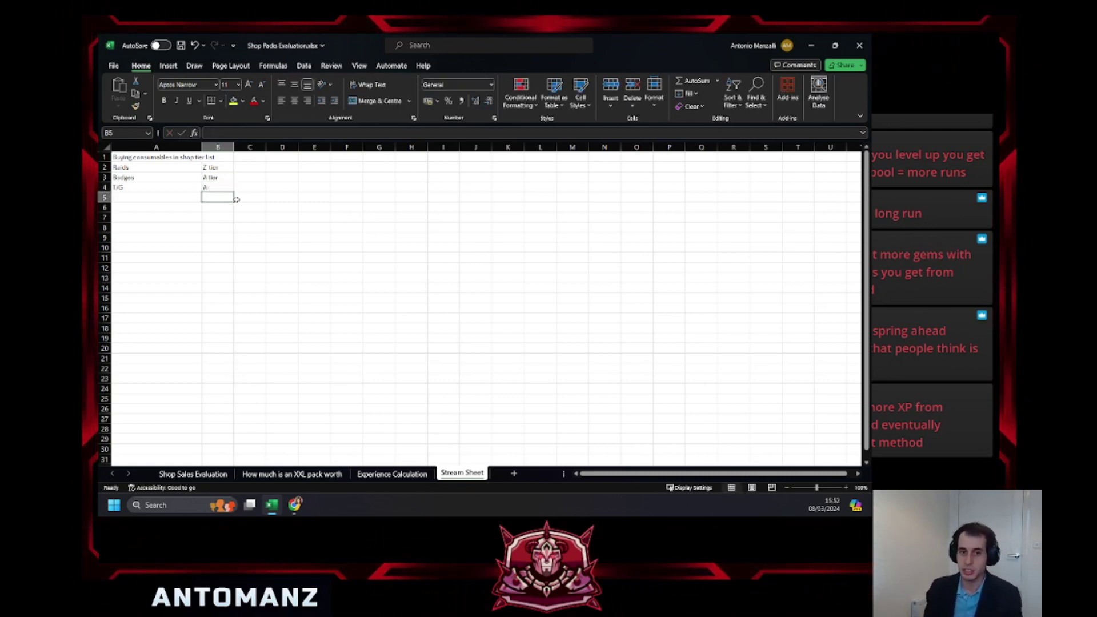
pyautogui.press('Left')
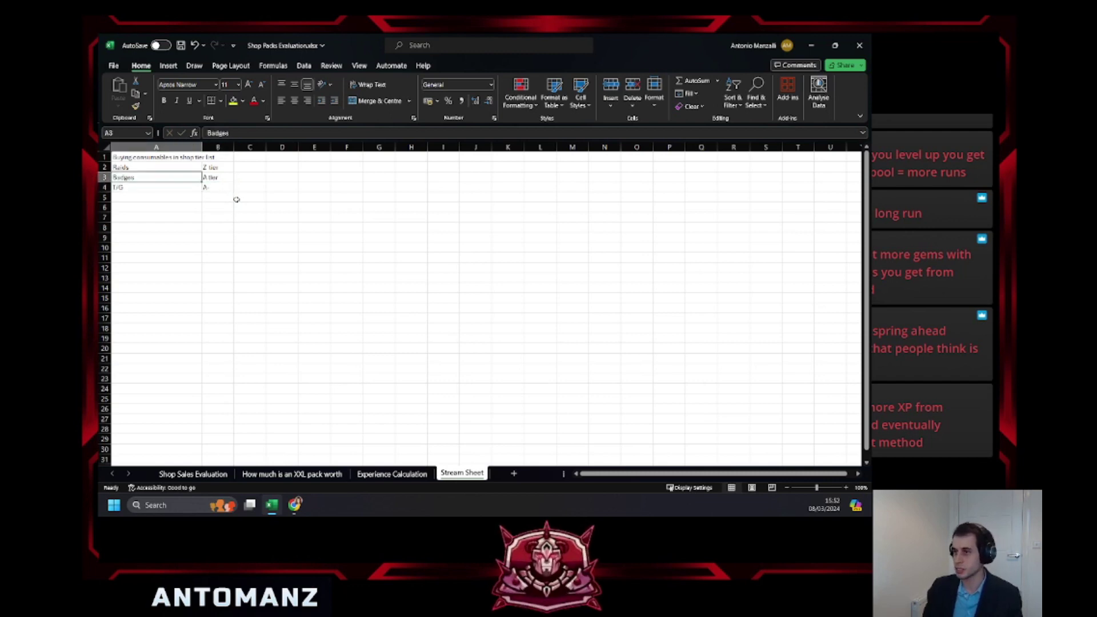
pyautogui.press('Up')
pyautogui.press('Right')
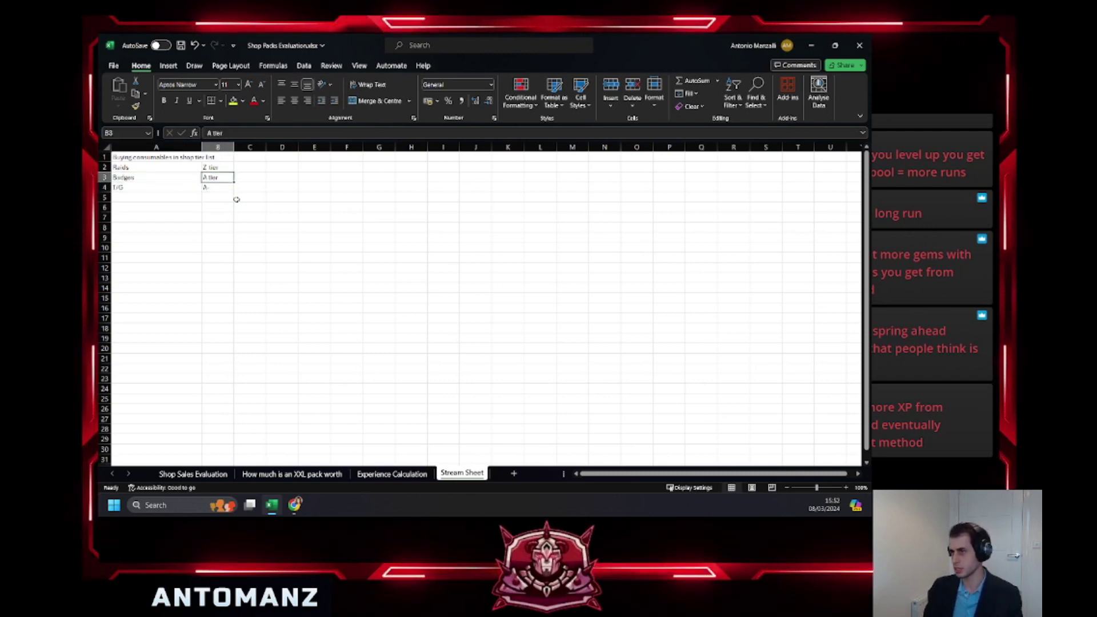
pyautogui.press('Left')
pyautogui.press('Right')
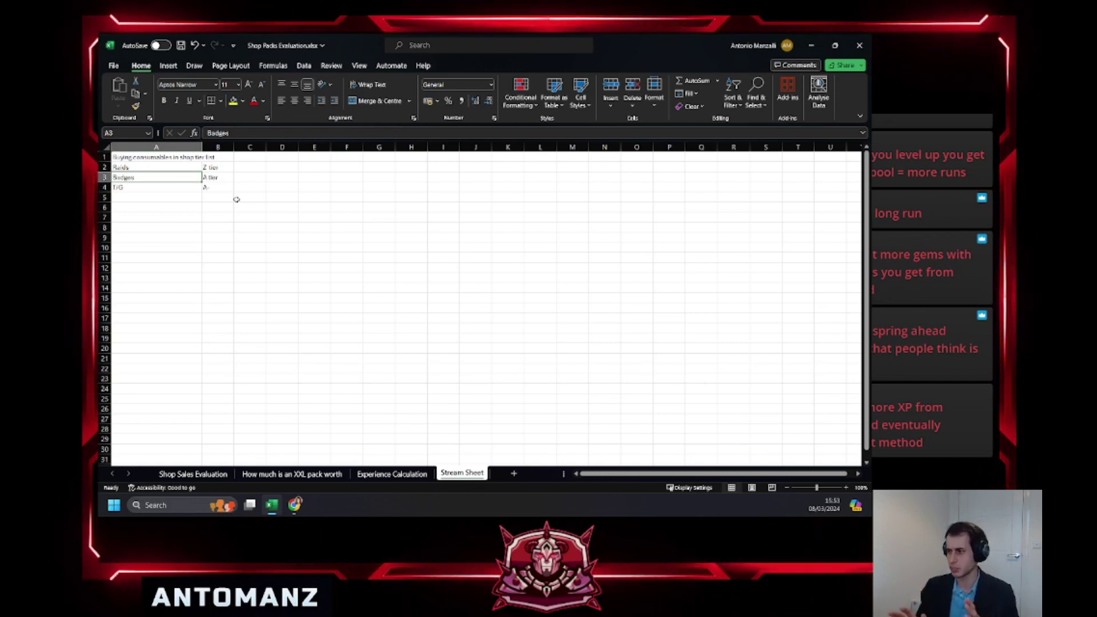
# Enter "Xeals" in A5 and "pvp" in A6 of the tier list.
pyautogui.press('Down')
pyautogui.press('Down')
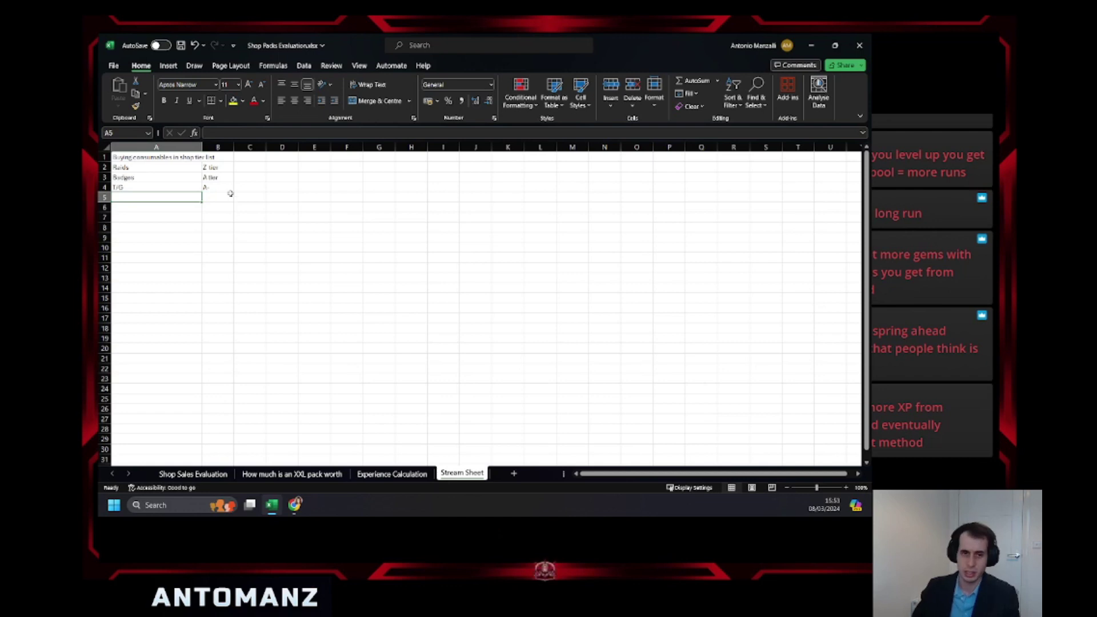
pyautogui.write('Xtals')
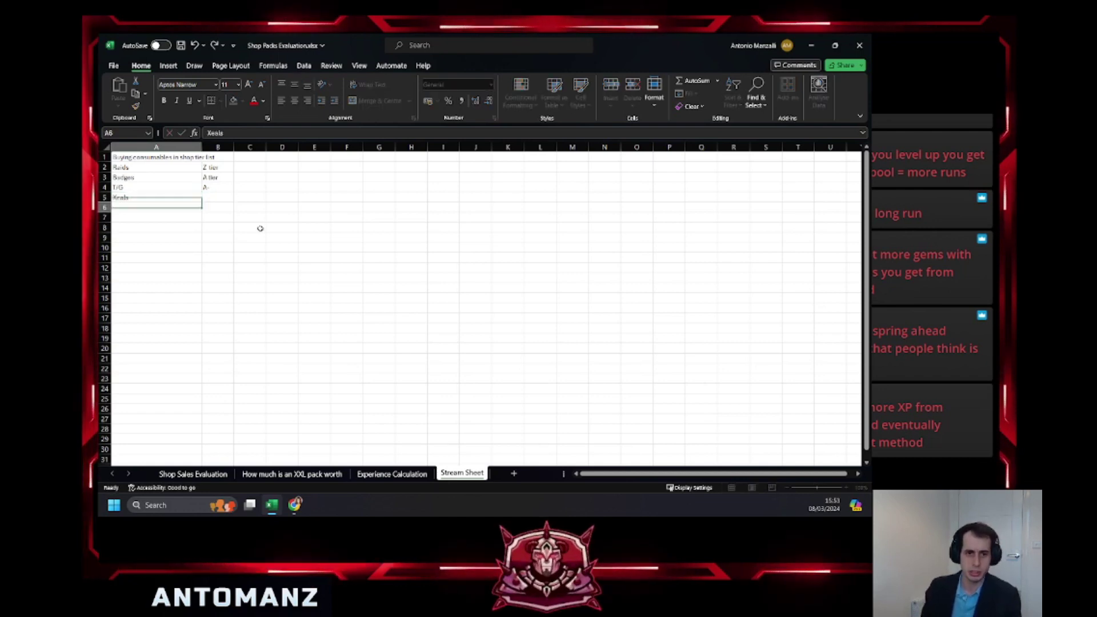
pyautogui.press('Return')
pyautogui.write('pvp')
pyautogui.press('Return')
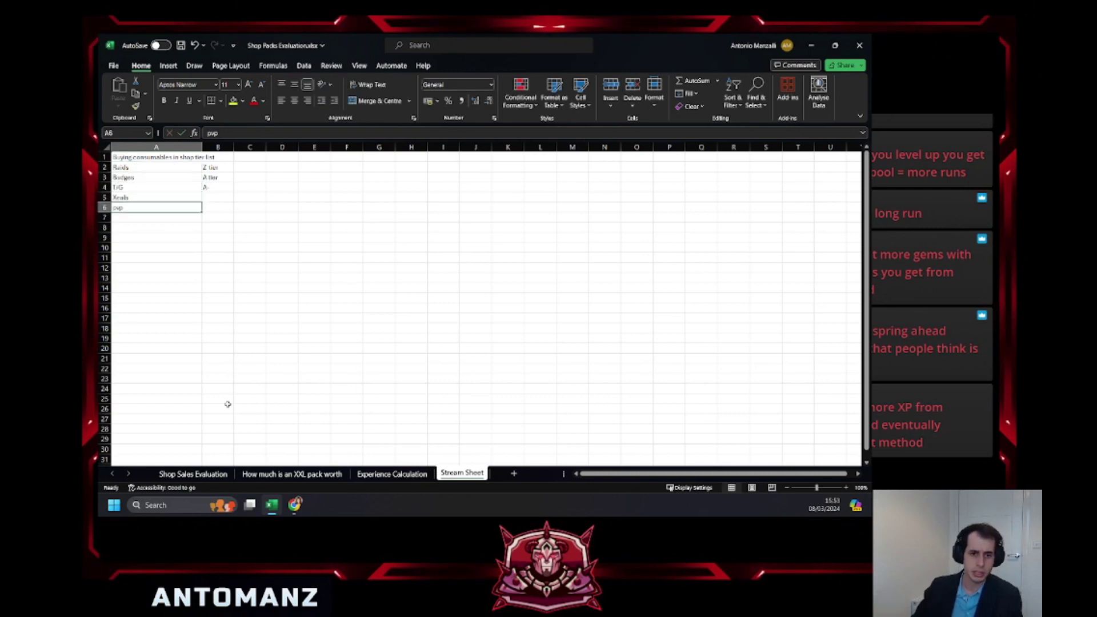
# On the Shop Sales Evaluation sheet, set the ENERGY packs to 10 and check the xeals gained per dollar.
pyautogui.click(204, 475)
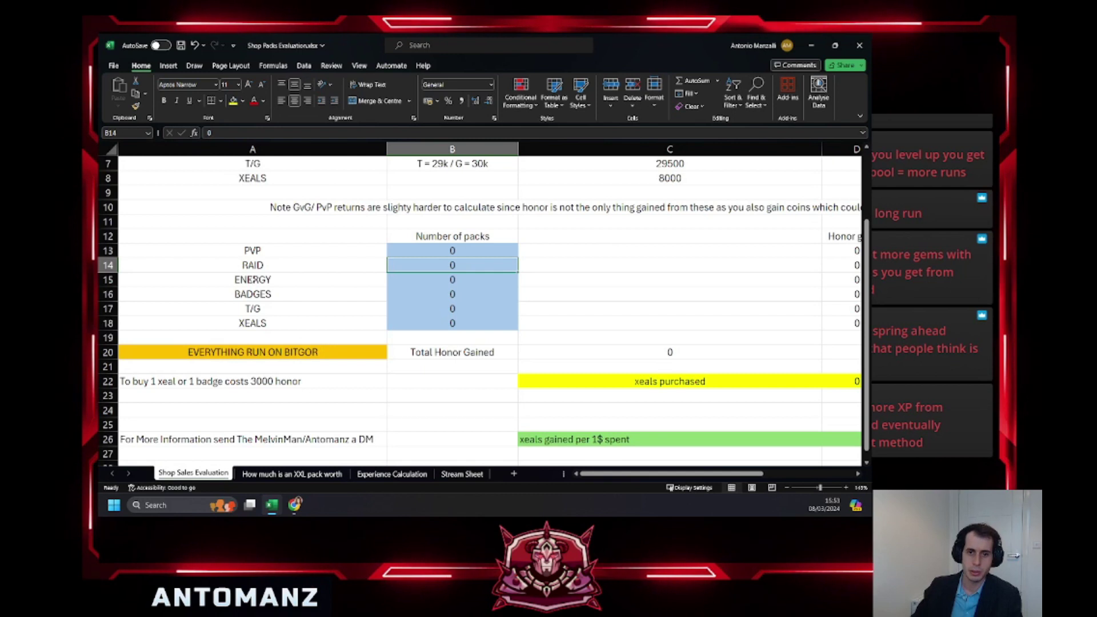
pyautogui.click(437, 280)
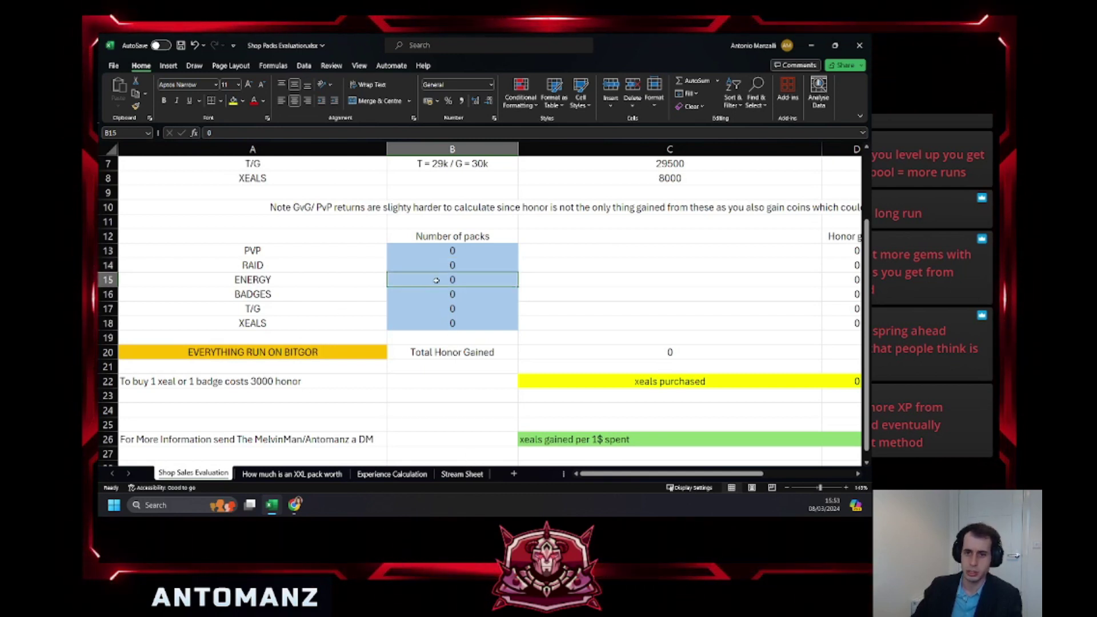
pyautogui.write('10')
pyautogui.press('Return')
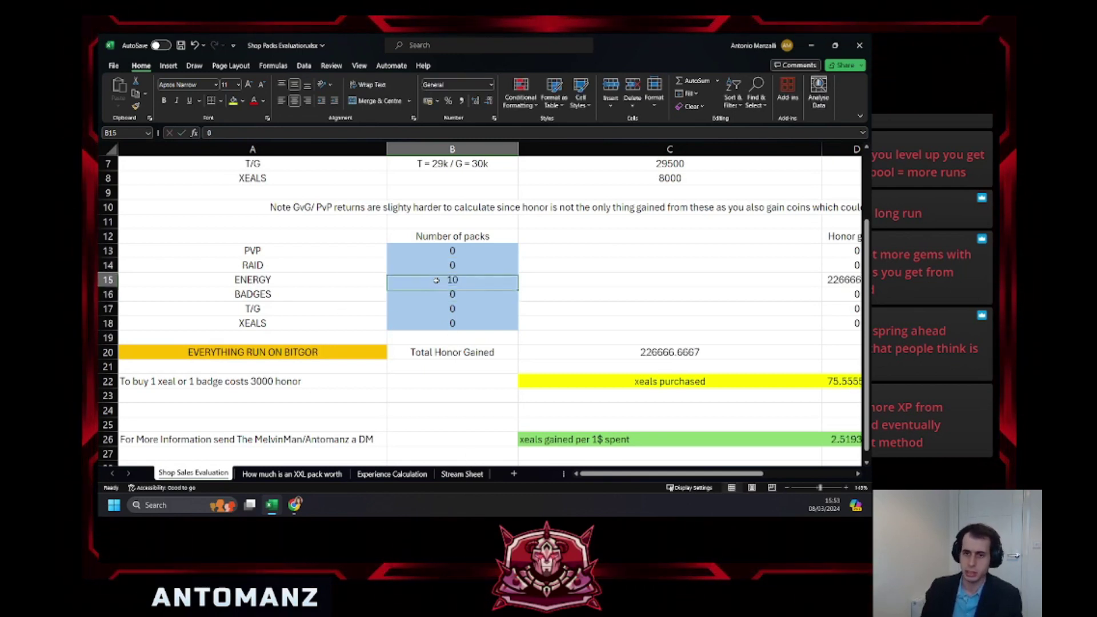
# Set the ENERGY packs to 0 and the BADGES packs to 10, and check the xeals purchased.
pyautogui.write('0')
pyautogui.press('Return')
pyautogui.write('q0')
pyautogui.press('BackSpace')
pyautogui.press('BackSpace')
pyautogui.write('10')
pyautogui.hotkey('ctrl', 'Return')
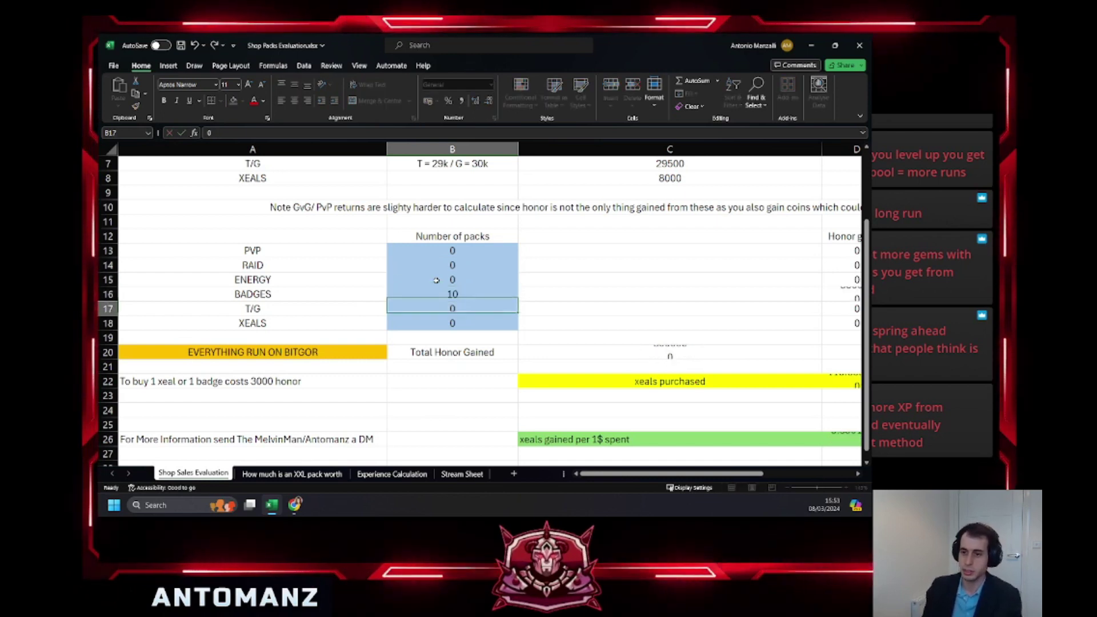
# Clear the number of BADGES packs and set the T/G packs to 10 to compare the xeals gained per dollar.
pyautogui.press('BackSpace')
pyautogui.press('Return')
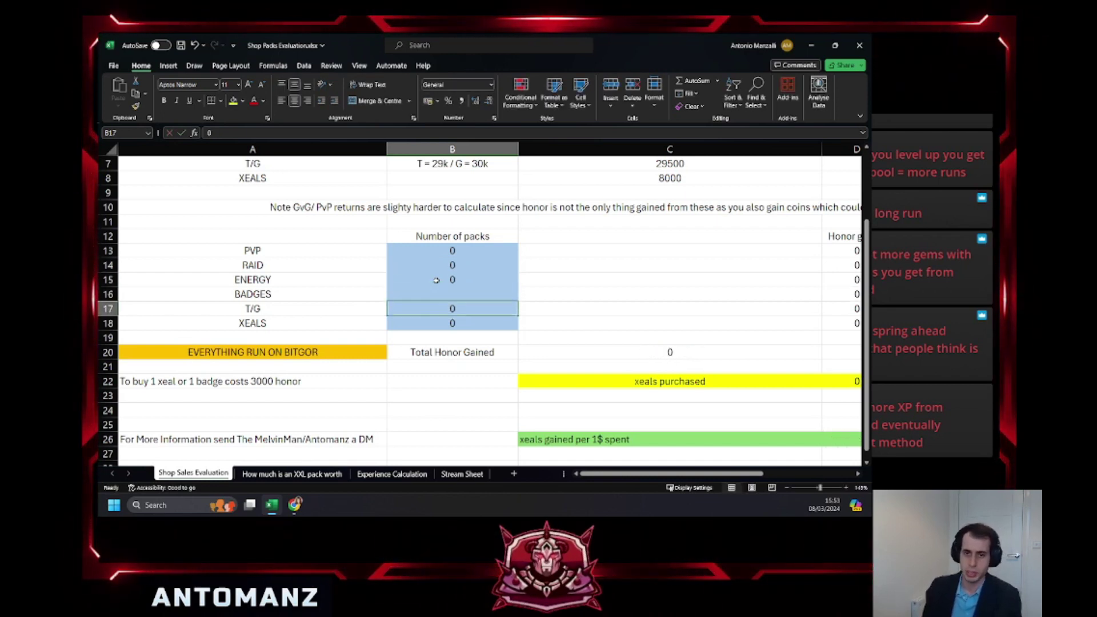
pyautogui.write('10')
pyautogui.press('Return')
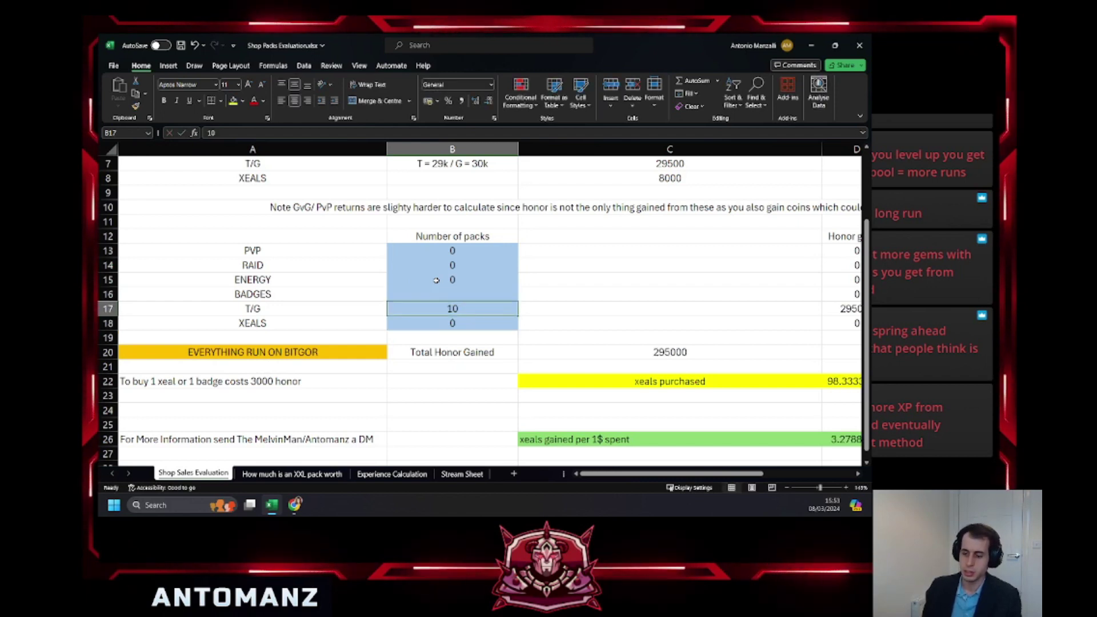
# Return the T/G packs to 0 and check the xeals gained from 10 BADGES packs, clearing the BADGES count when done.
pyautogui.press('Return')
pyautogui.write('0')
pyautogui.press('Up')
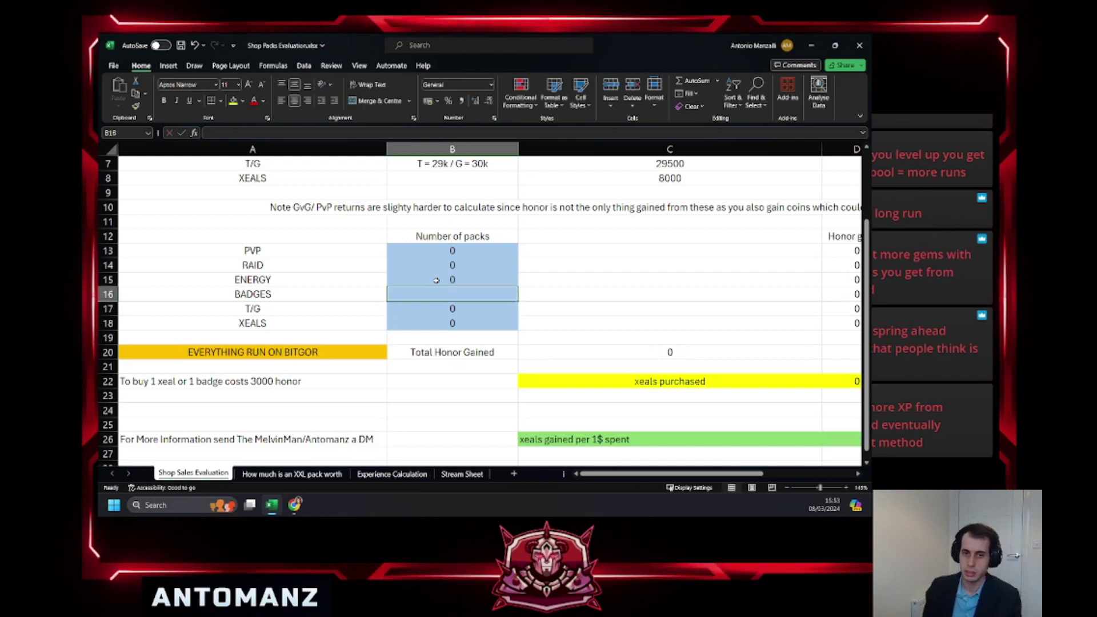
pyautogui.write('10')
pyautogui.press('Return')
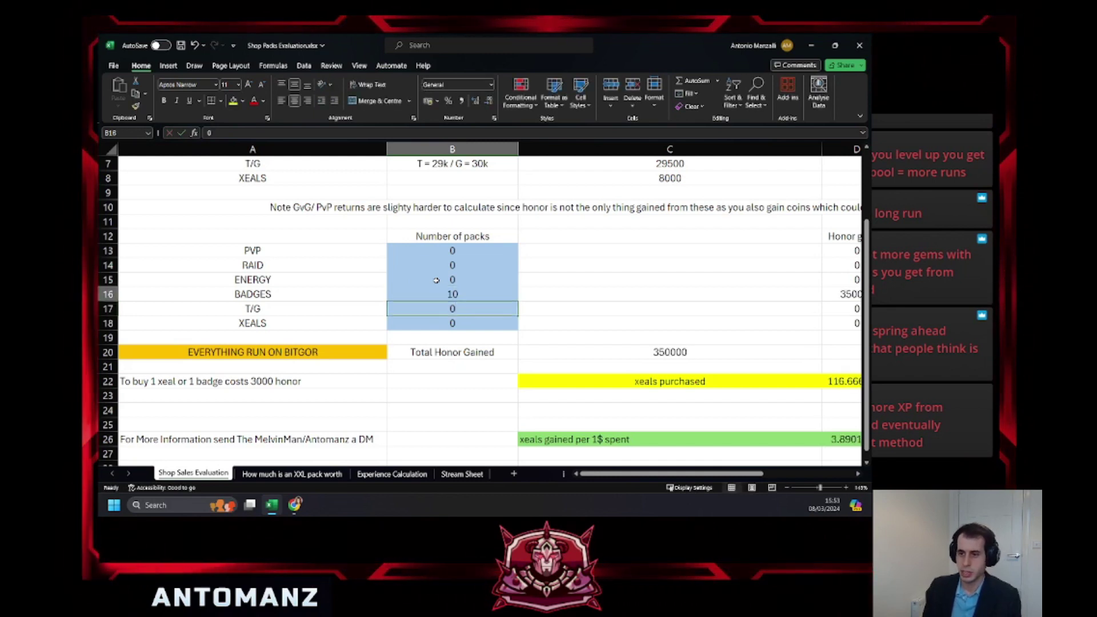
pyautogui.press('Return')
pyautogui.press('Up')
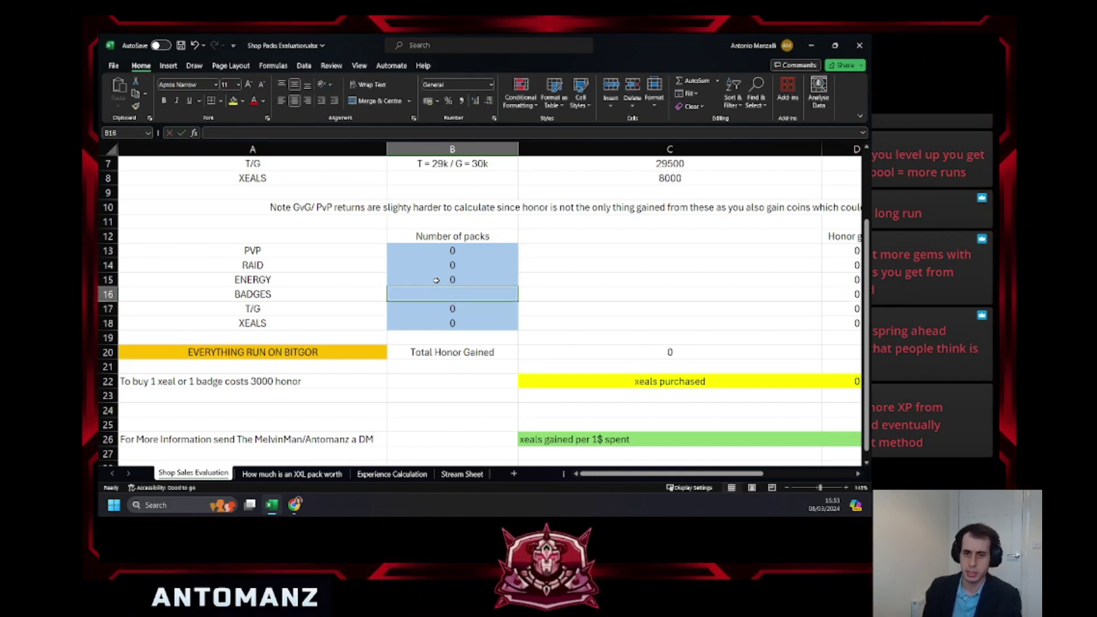
# Switch to the Stream Sheet and list "energy" in A5, "xeals" in A6 and "pvp" in A7.
pyautogui.click(462, 474)
pyautogui.press('Up')
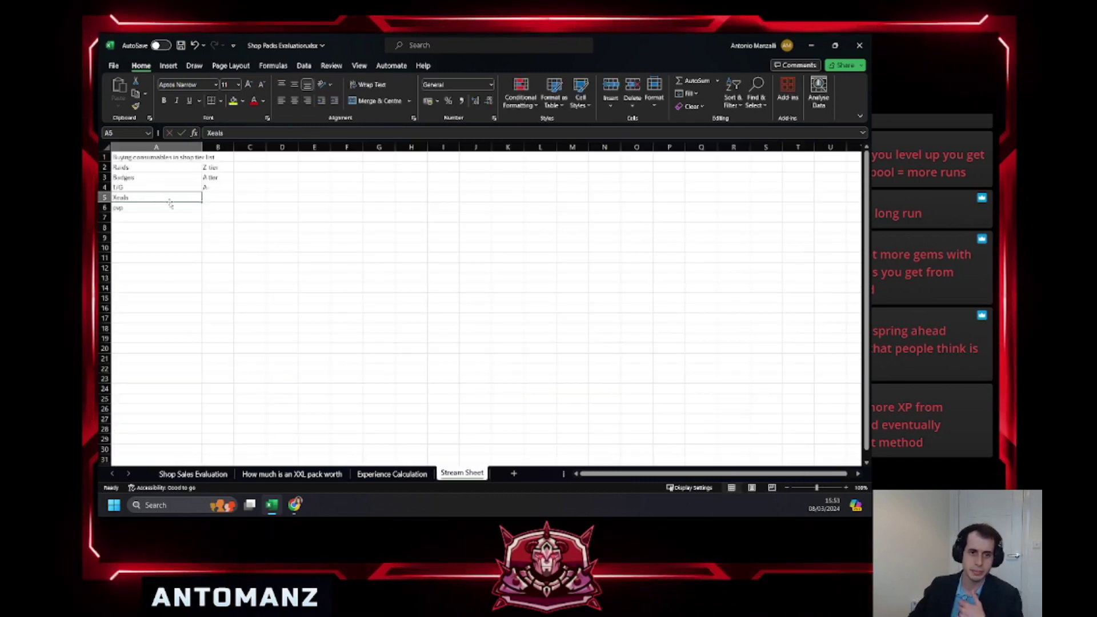
pyautogui.write('energy')
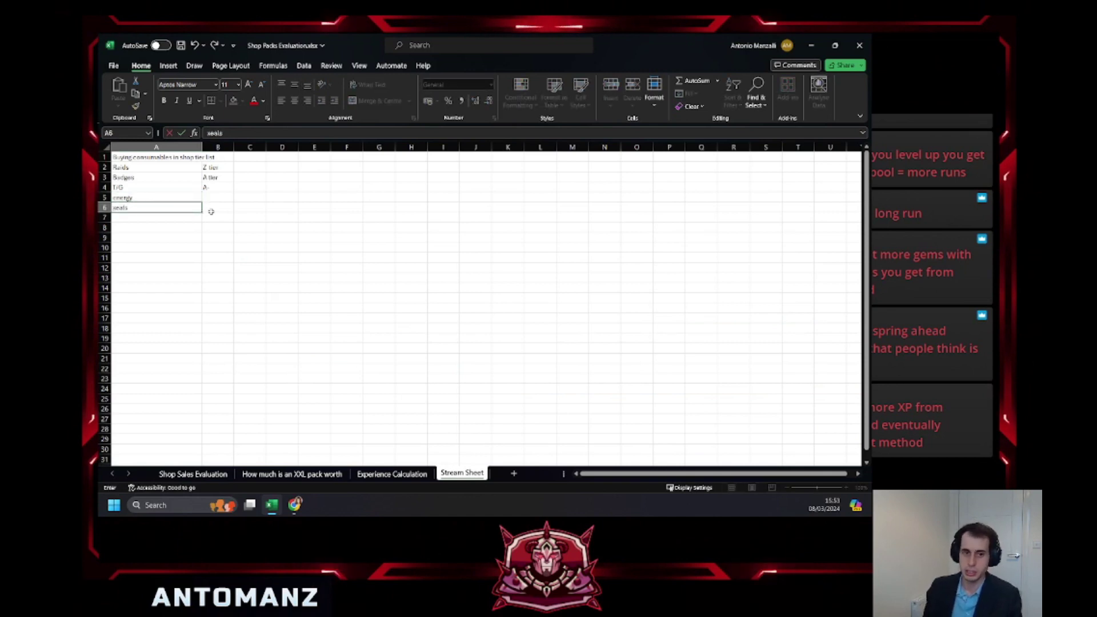
pyautogui.press('Return')
pyautogui.write('exp')
# Rate energy as "B" in B5, xeals as "C" in B6 and pvp as "worthless" in B7.
pyautogui.click(217, 201)
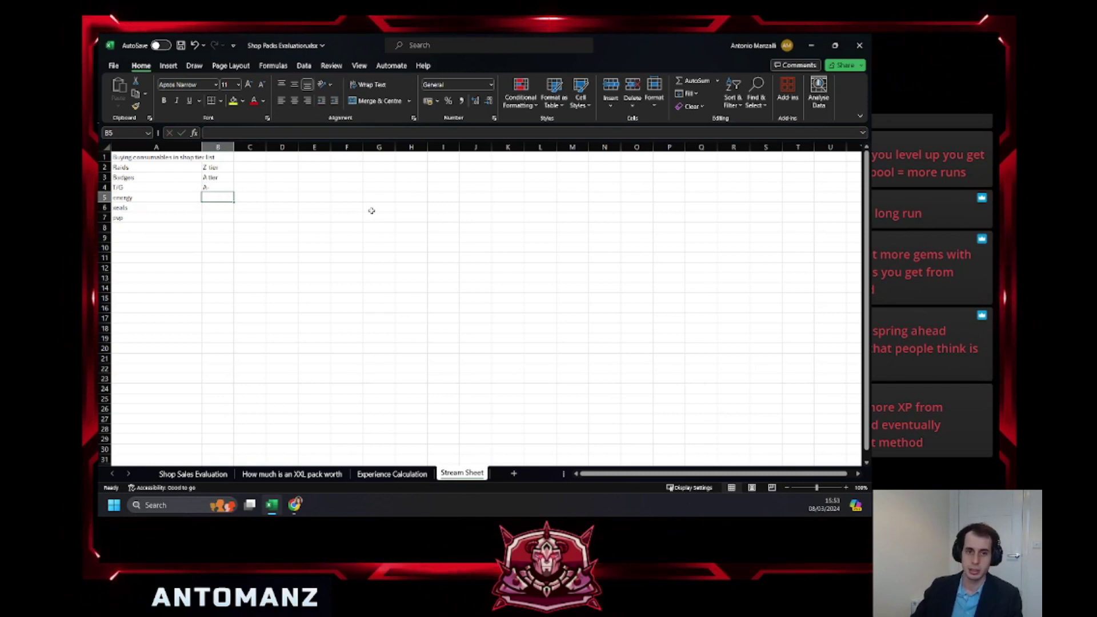
pyautogui.write('B')
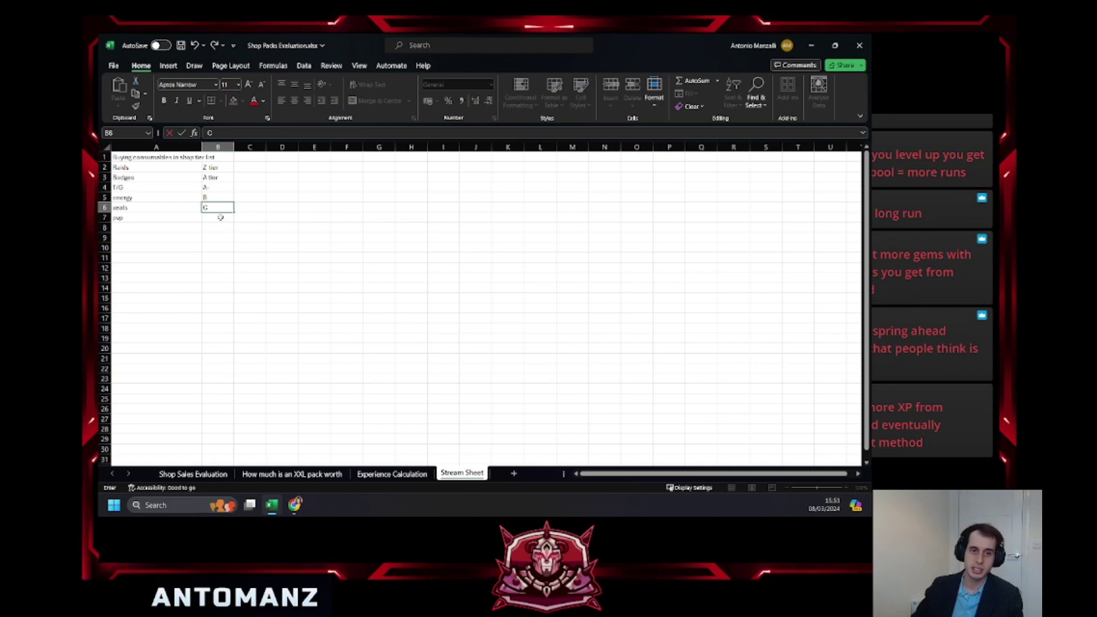
pyautogui.press('Return')
pyautogui.write('use')
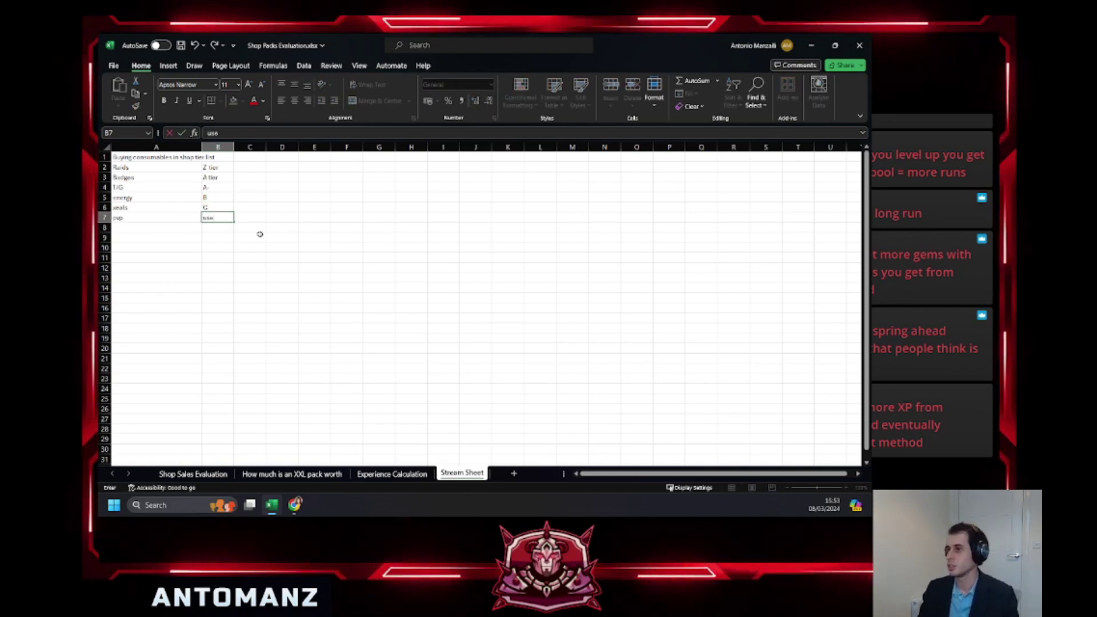
pyautogui.write('less')
pyautogui.click(259, 235)
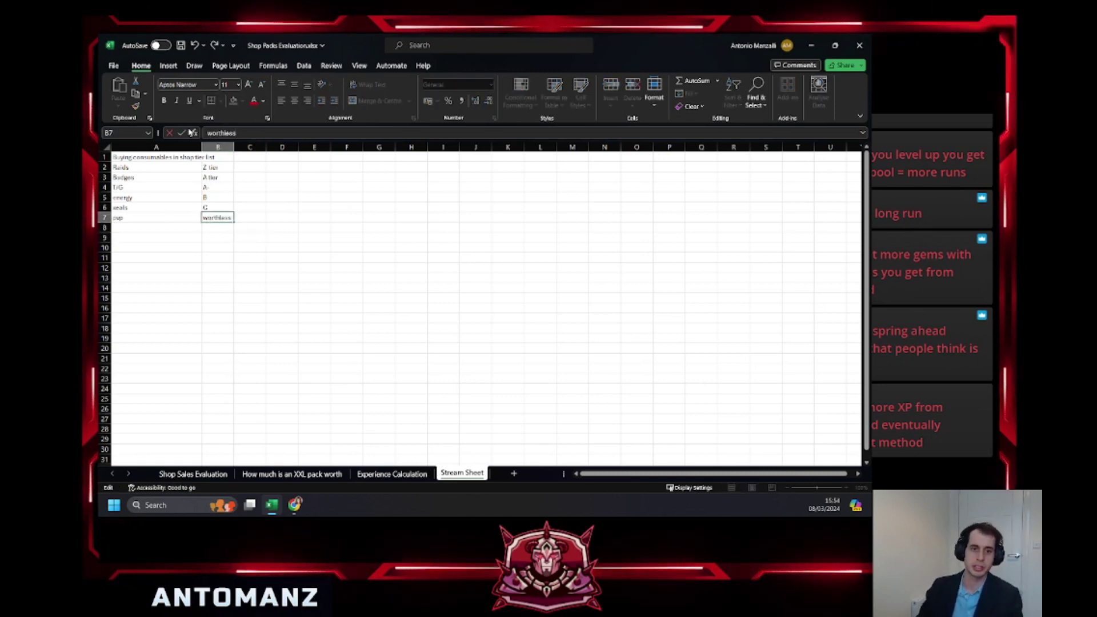
pyautogui.click(282, 176)
pyautogui.moveTo(135, 162); pyautogui.dragTo(225, 218)
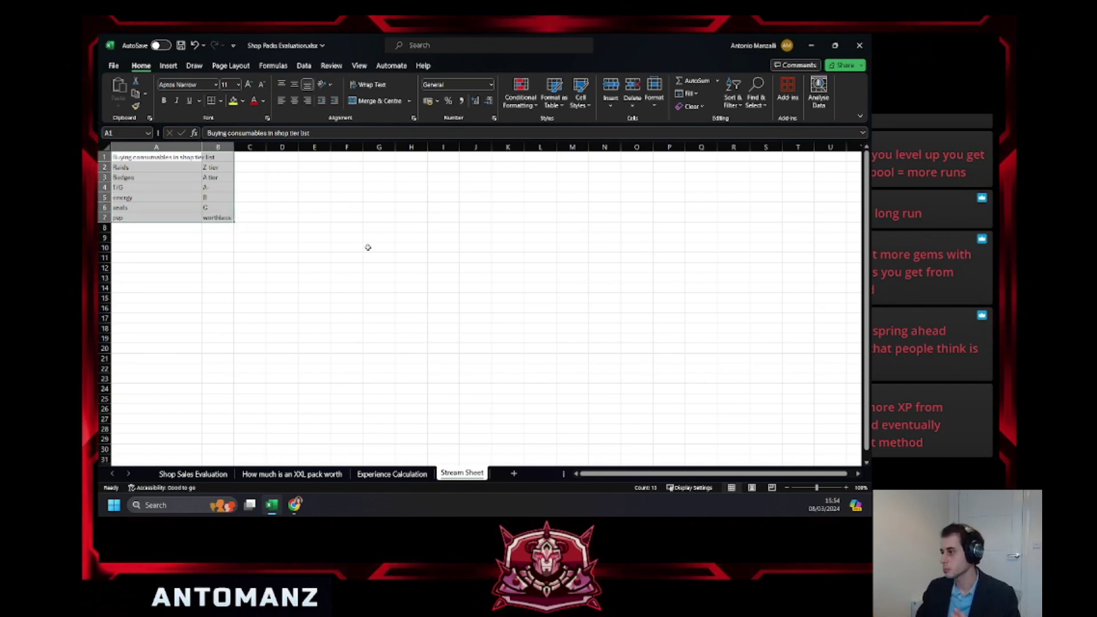
pyautogui.click(445, 296)
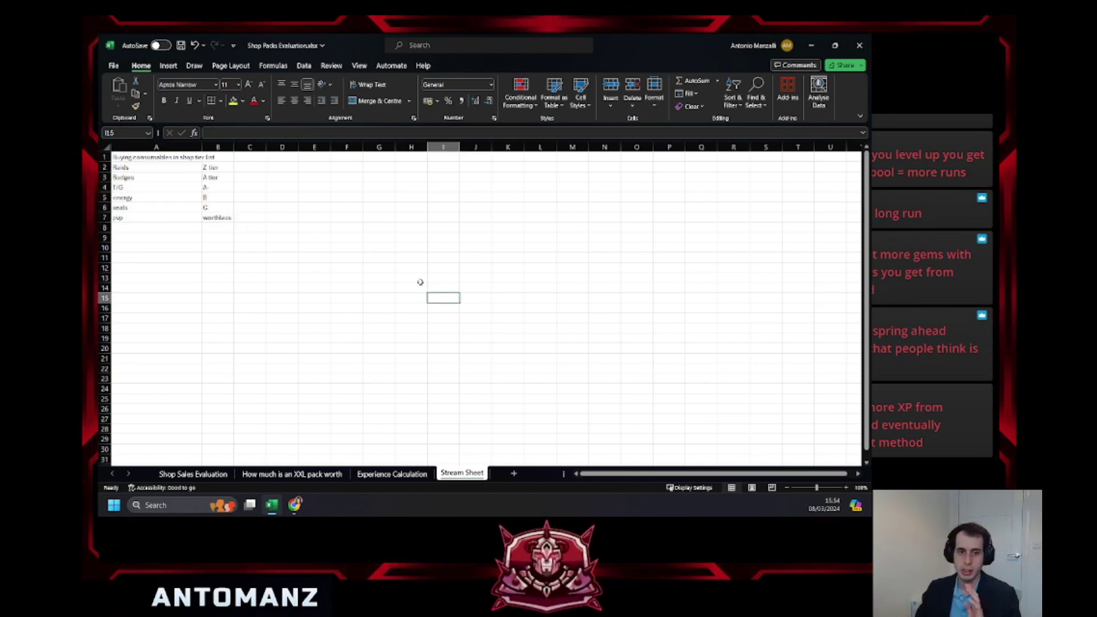
pyautogui.moveTo(189, 170); pyautogui.dragTo(220, 168)
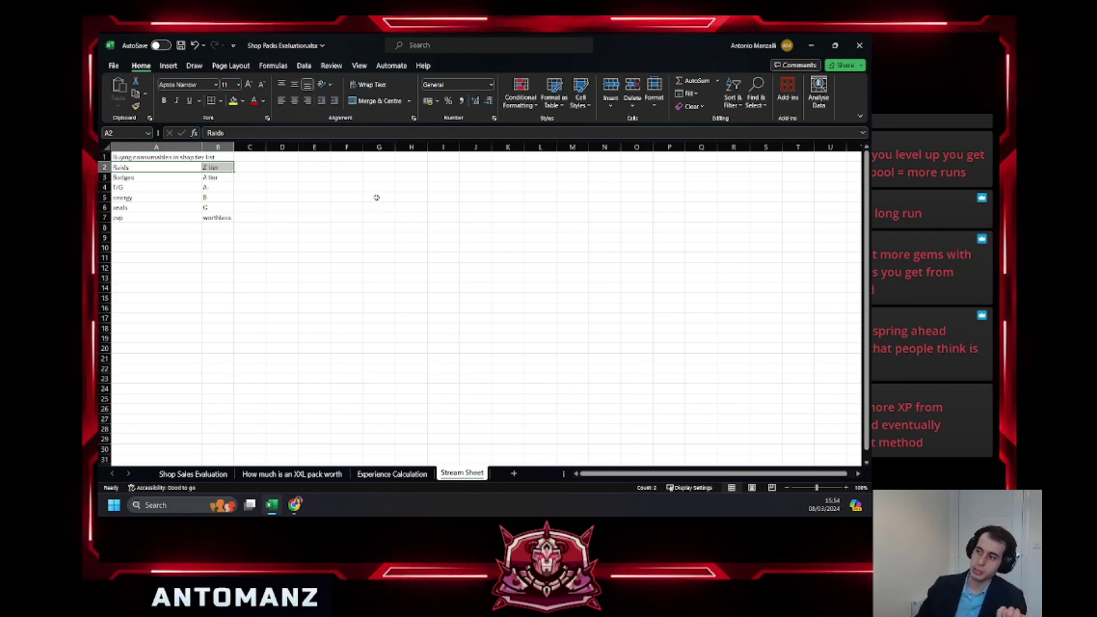
pyautogui.click(350, 216)
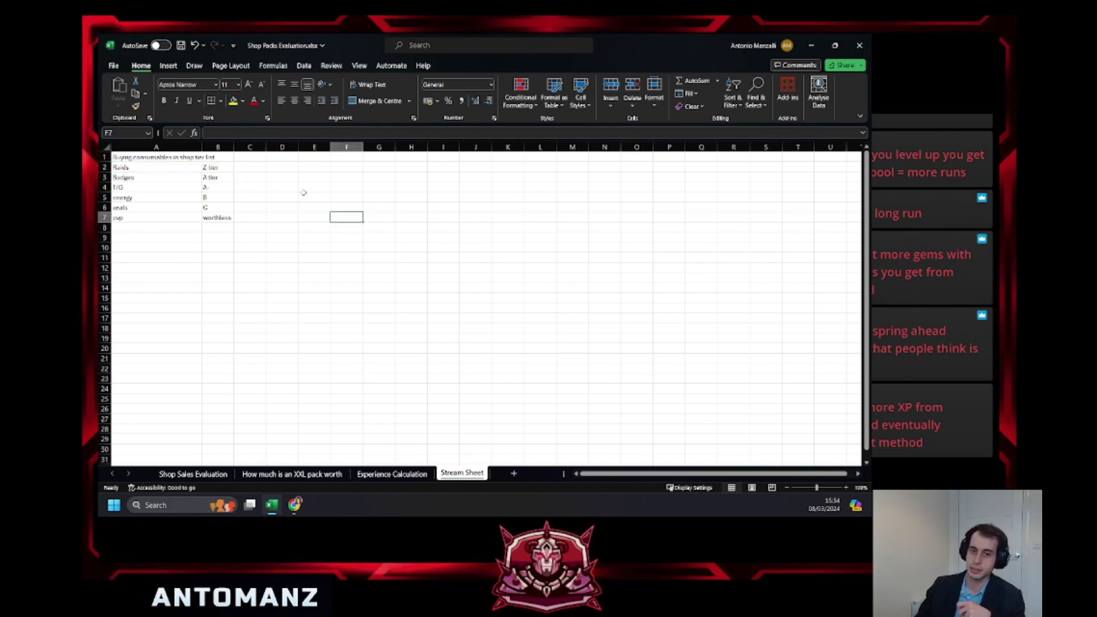
# Start a second tier list on the Stream Sheet with the heading "guild shop" in D1.
pyautogui.click(238, 157)
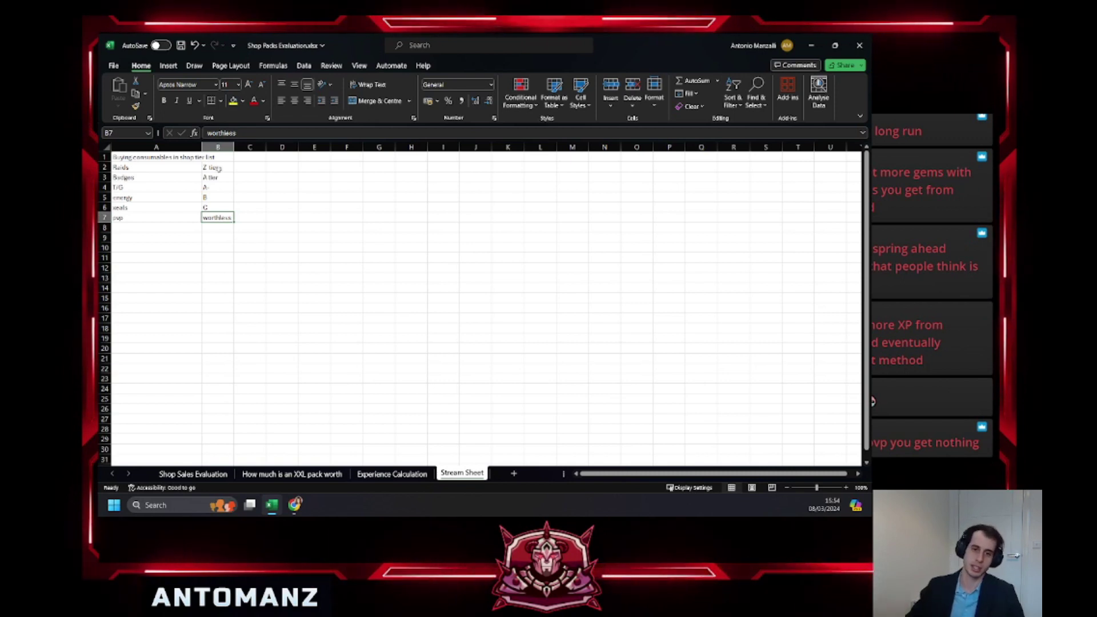
pyautogui.click(249, 157)
pyautogui.click(284, 157)
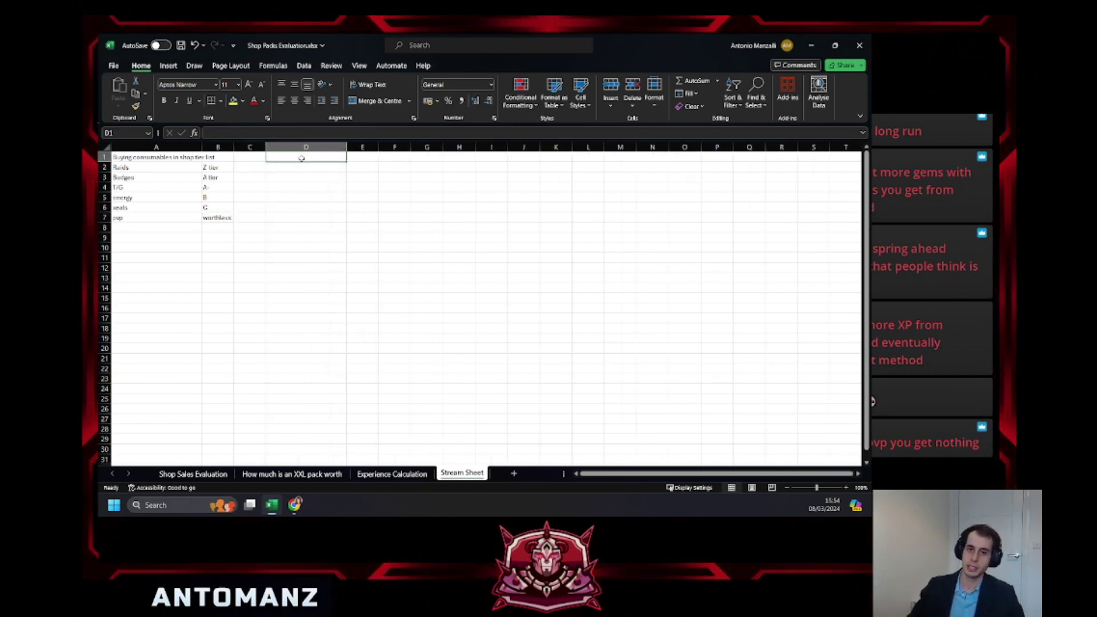
pyautogui.write('guild shop')
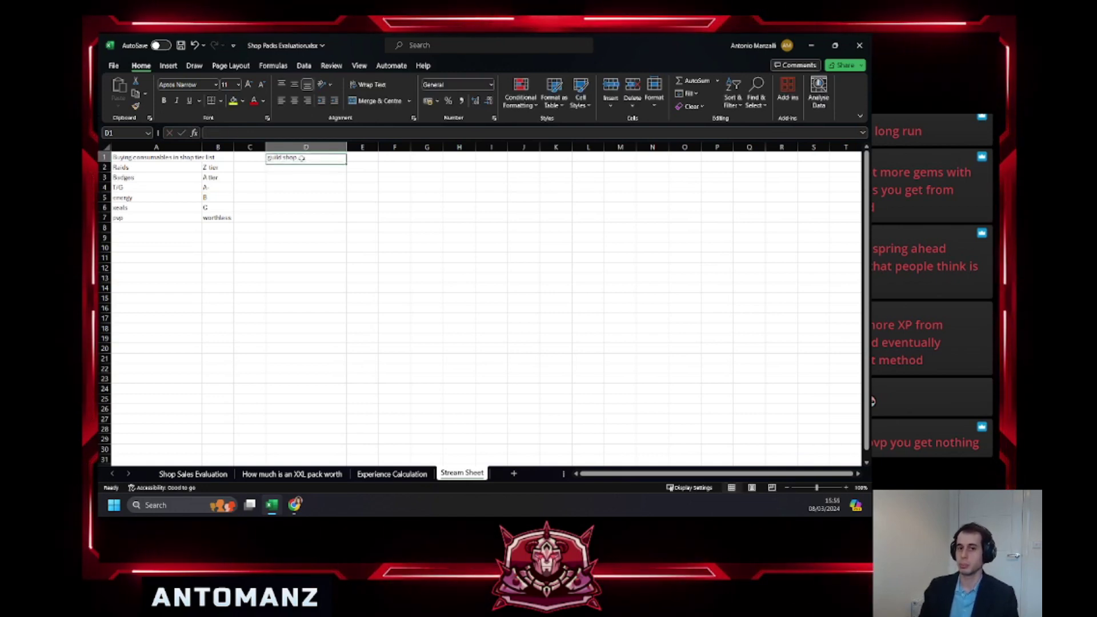
pyautogui.press('Return')
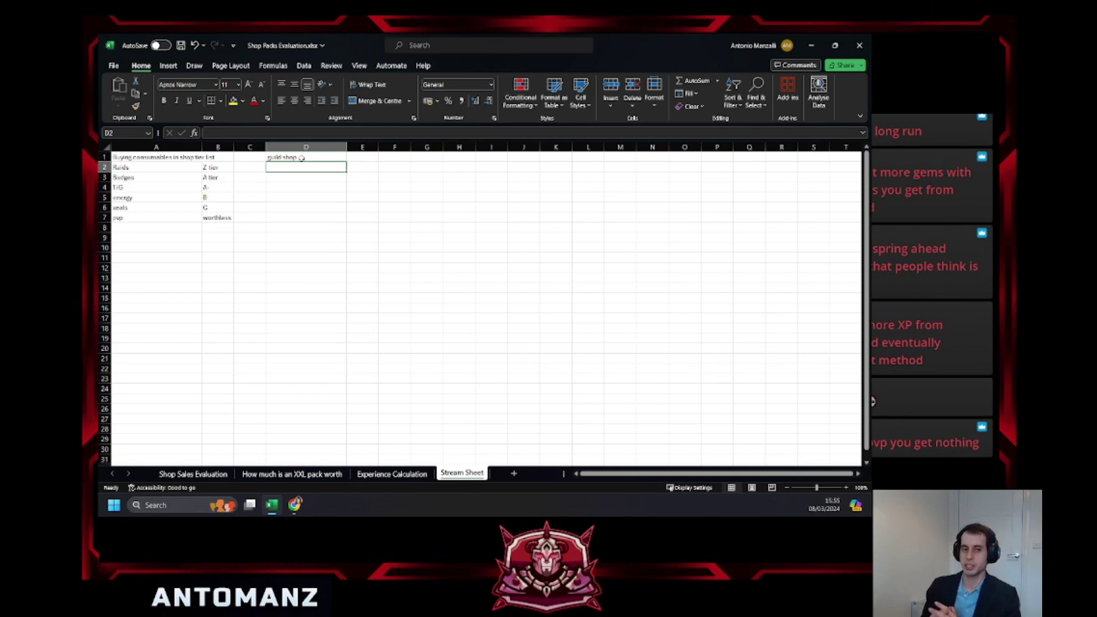
# Fill in 600 beside every consumable of the first tier list, in C2 through C7.
pyautogui.press('Left')
pyautogui.write('600')
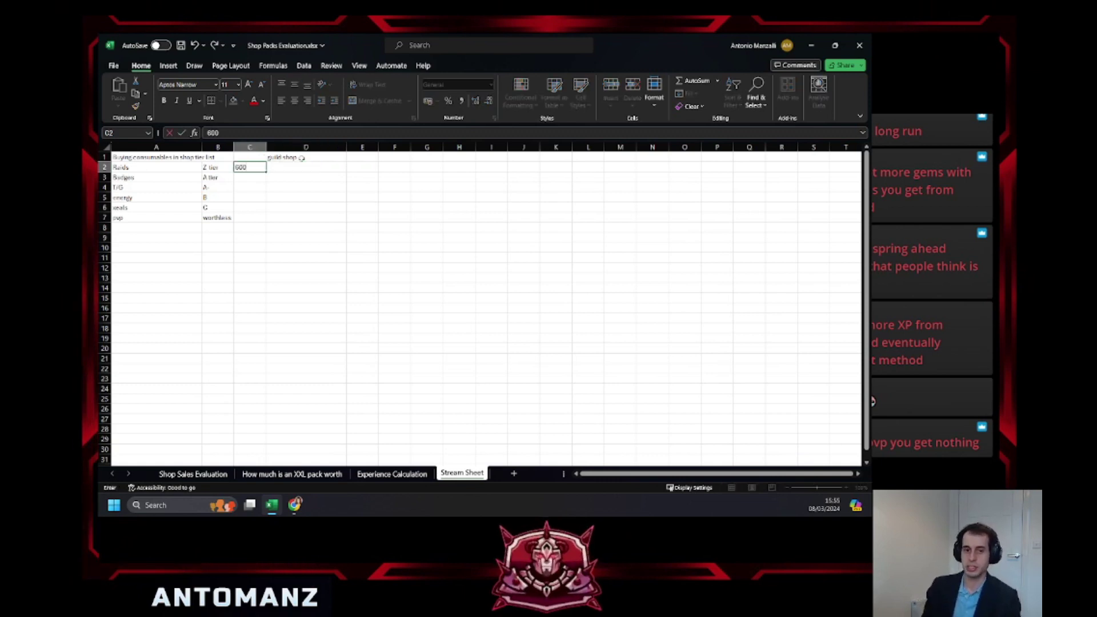
pyautogui.press('Return')
pyautogui.write('600')
pyautogui.press('Return')
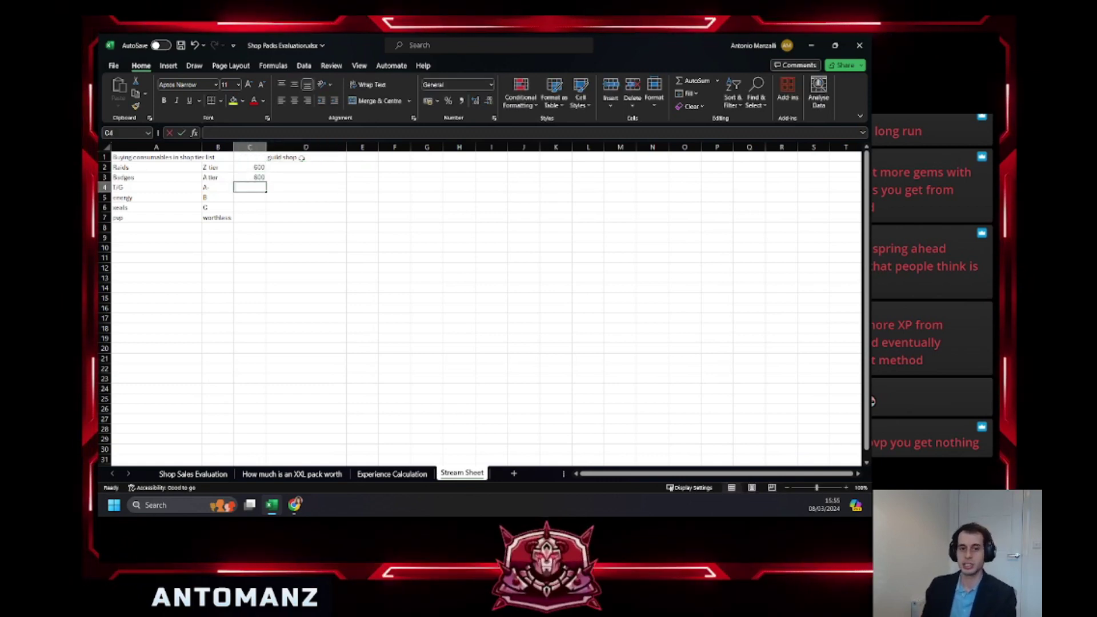
pyautogui.write('600')
pyautogui.press('Return')
pyautogui.write('600')
pyautogui.press('Return')
pyautogui.write('600')
pyautogui.press('Return')
pyautogui.write('600')
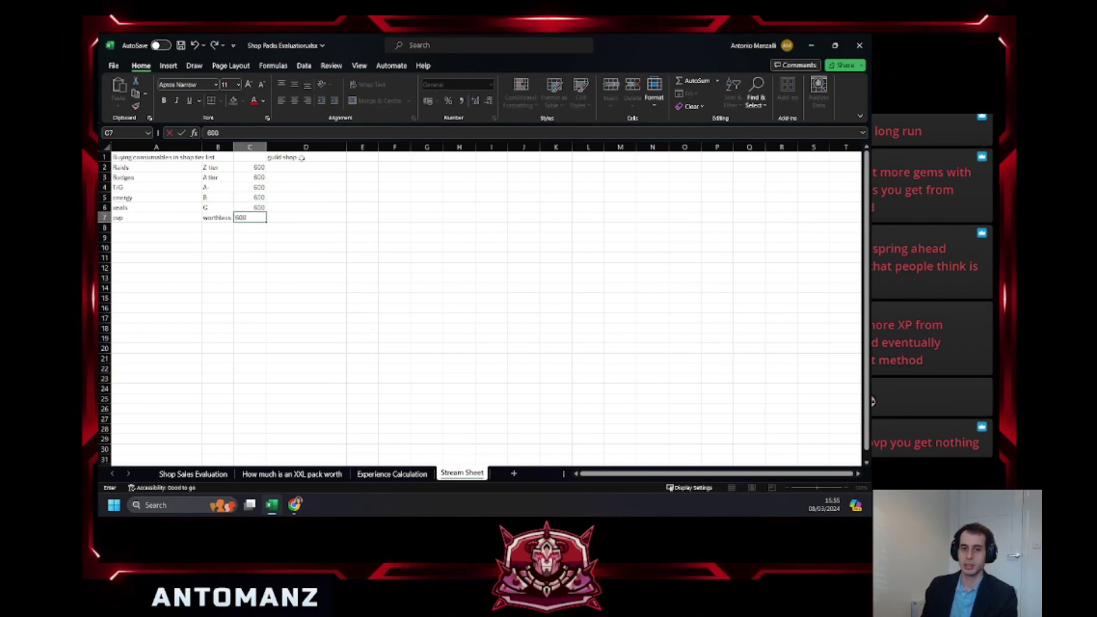
pyautogui.press('Return')
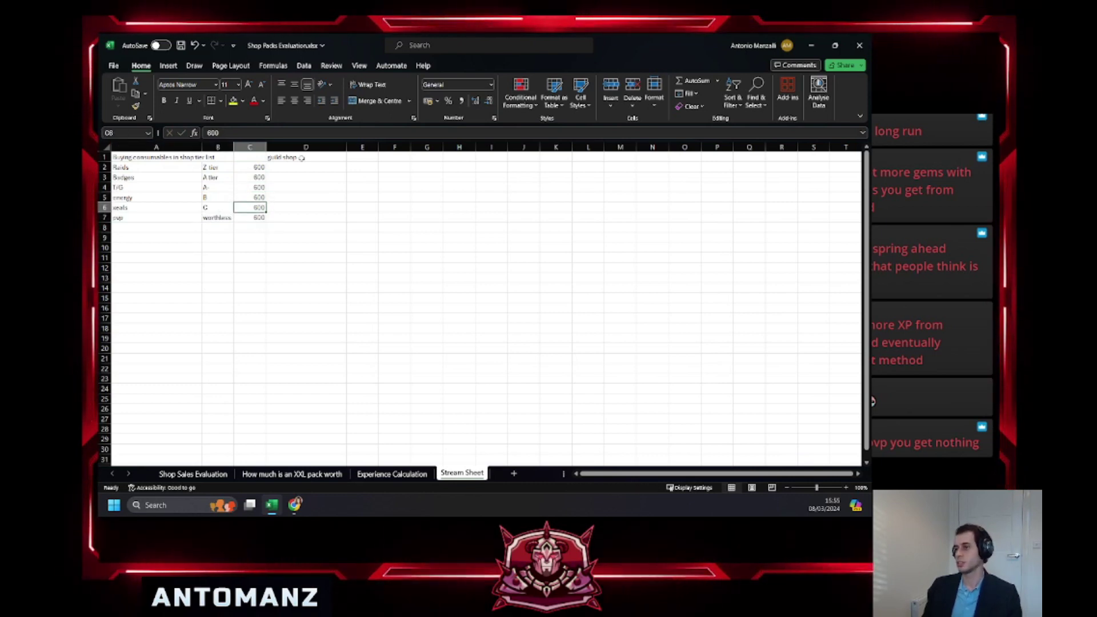
# Change the shop ratings to "B" for T/G in B4 and "B-" for energy in B5.
pyautogui.moveTo(250, 217); pyautogui.dragTo(156, 217)
pyautogui.click(250, 218)
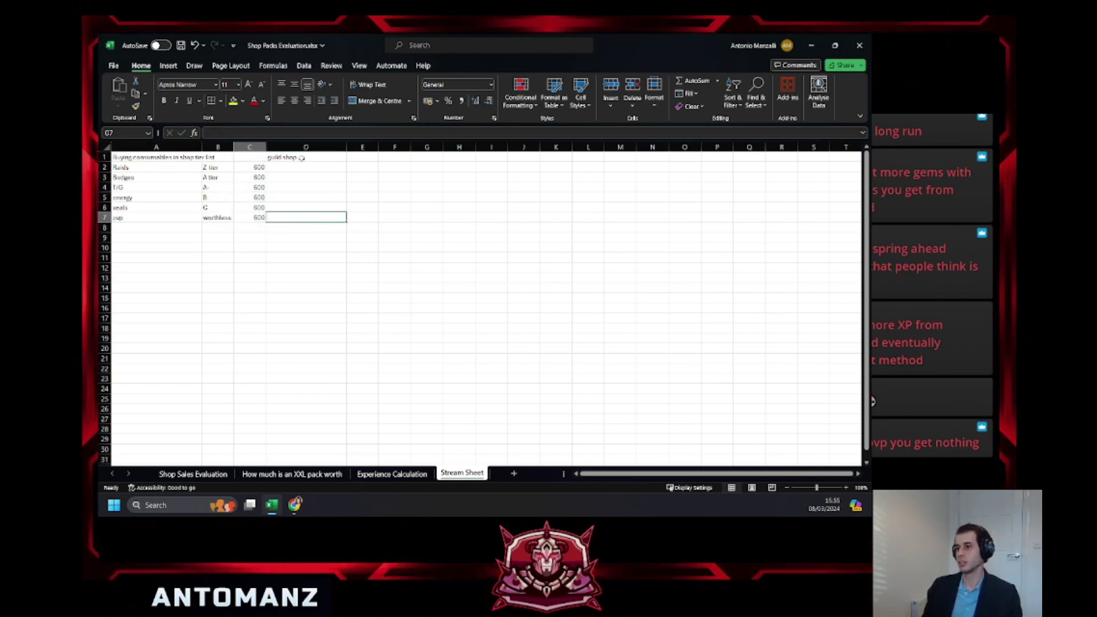
pyautogui.moveTo(320, 217); pyautogui.dragTo(143, 217)
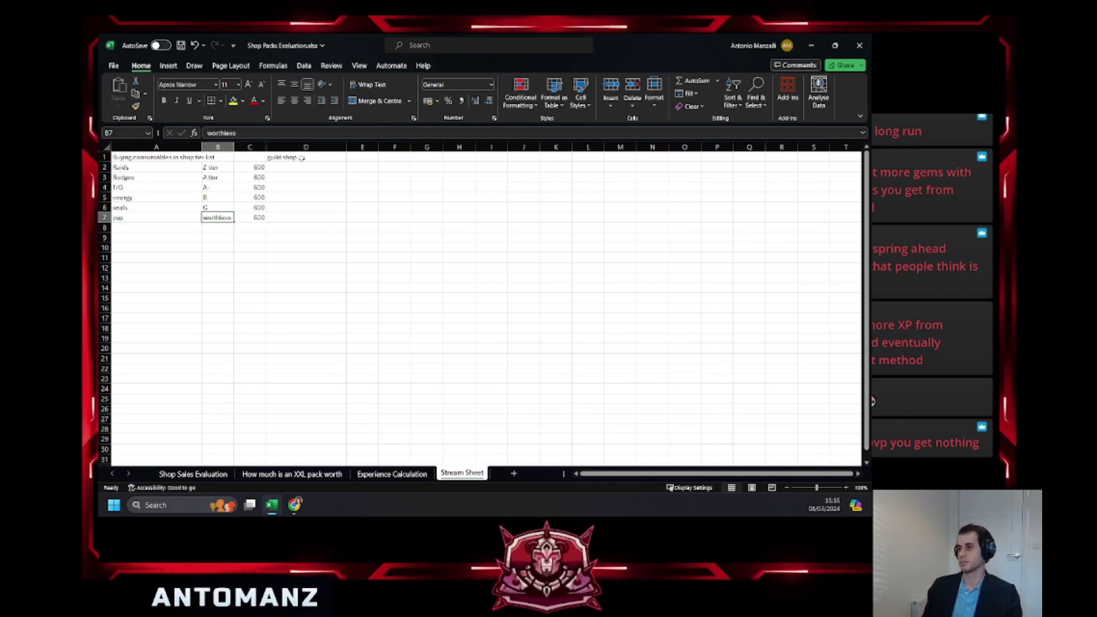
pyautogui.press('Up')
pyautogui.press('Left')
pyautogui.press('Up')
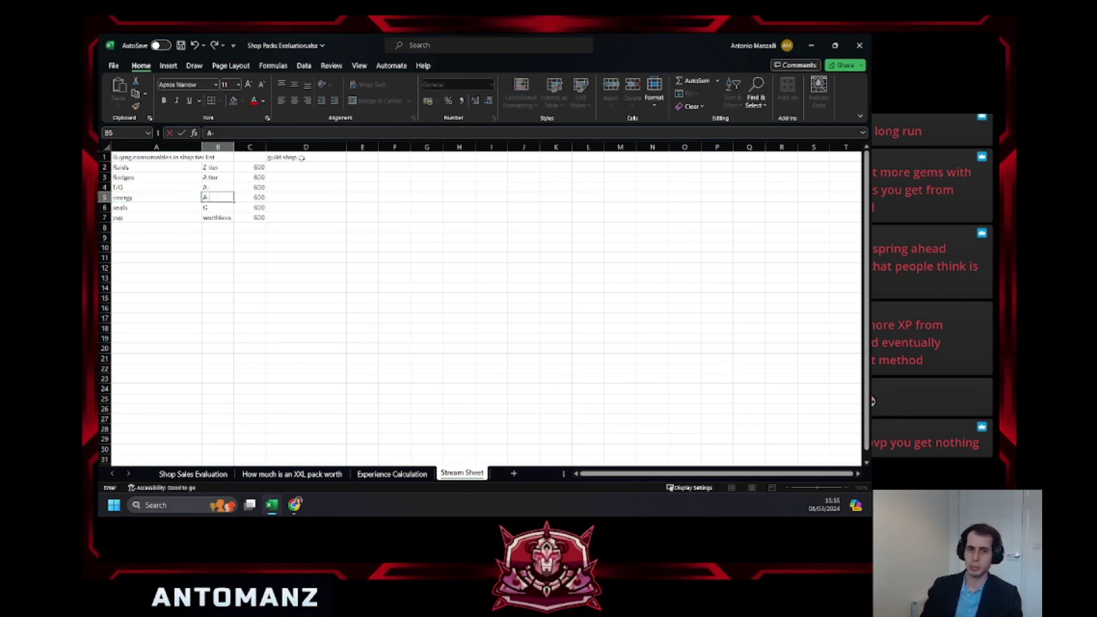
pyautogui.press('Up')
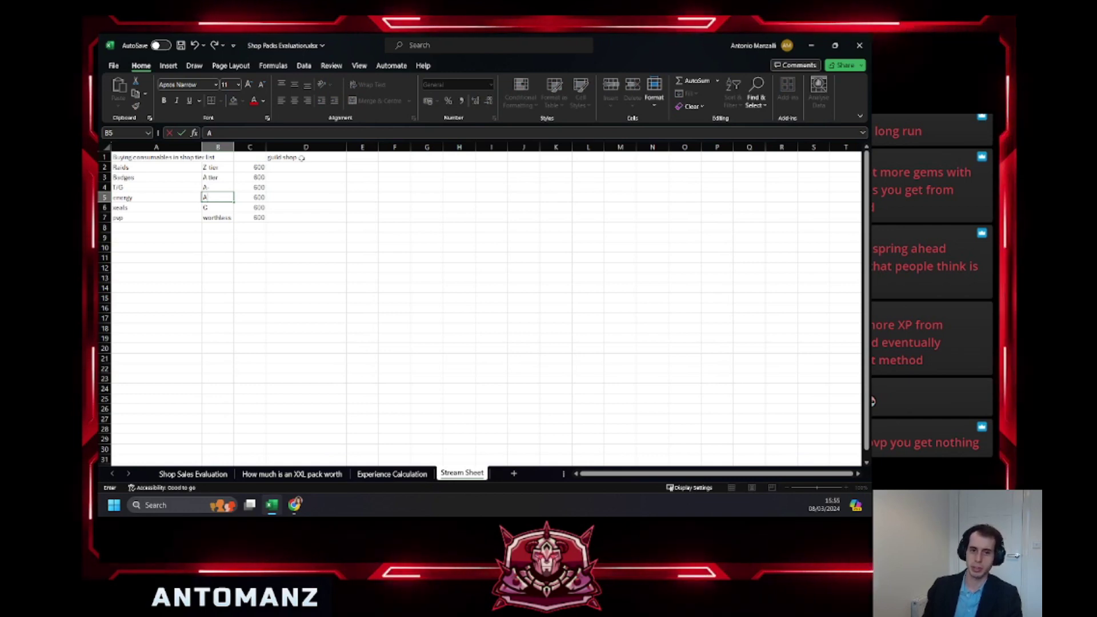
pyautogui.write('B')
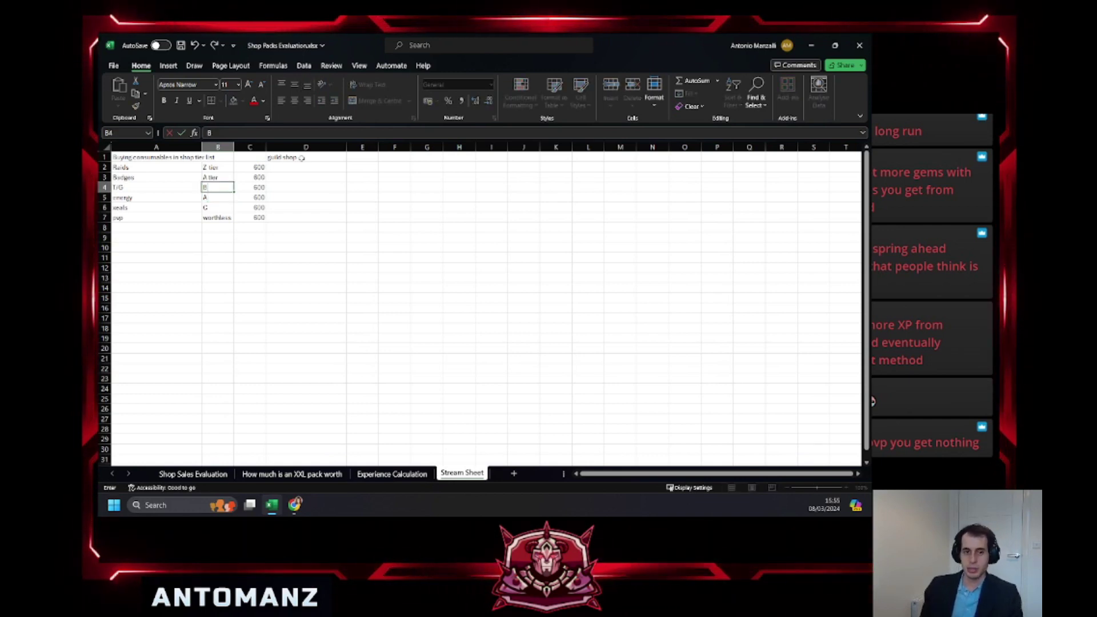
pyautogui.press('Return')
pyautogui.write('B-')
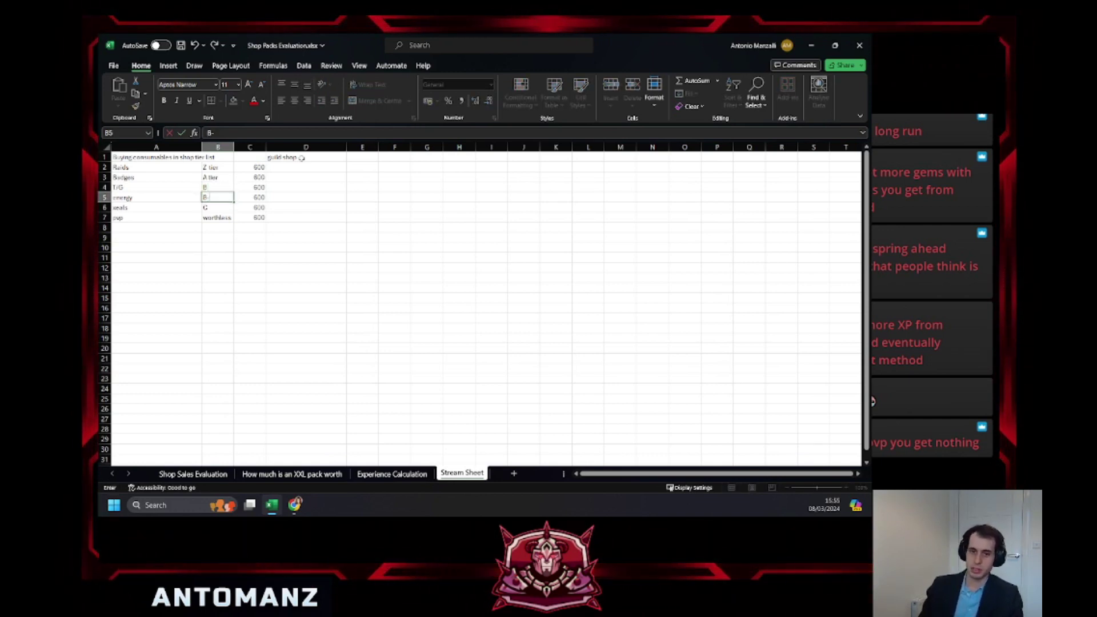
# Change the rating of badges in B3 to "A-".
pyautogui.press('Left')
pyautogui.press('Up')
pyautogui.press('Up')
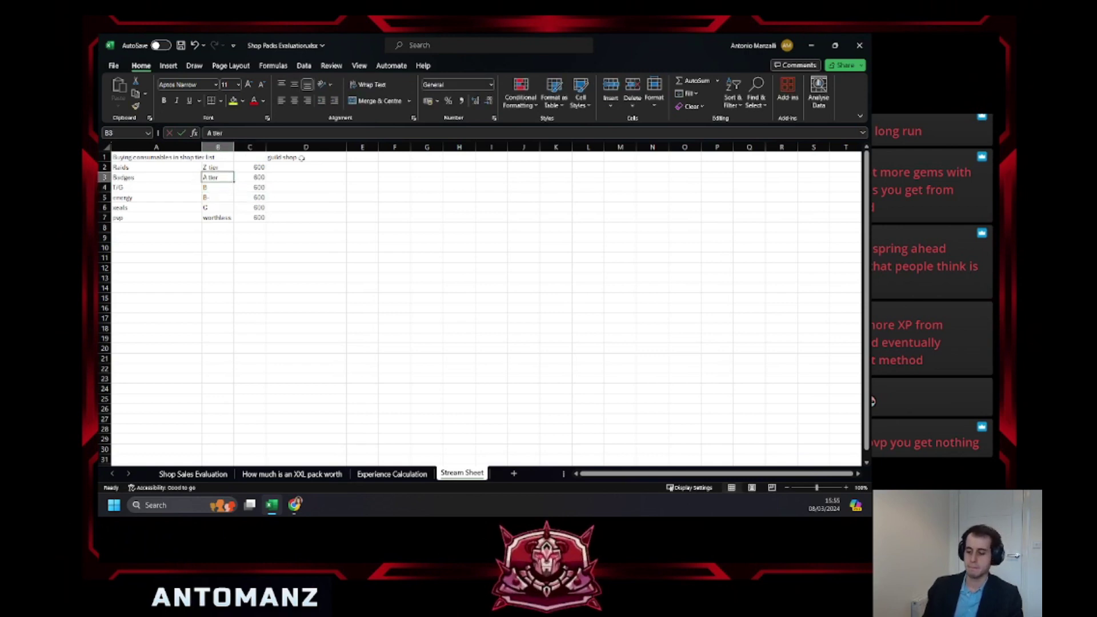
pyautogui.write('A-')
pyautogui.press('Return')
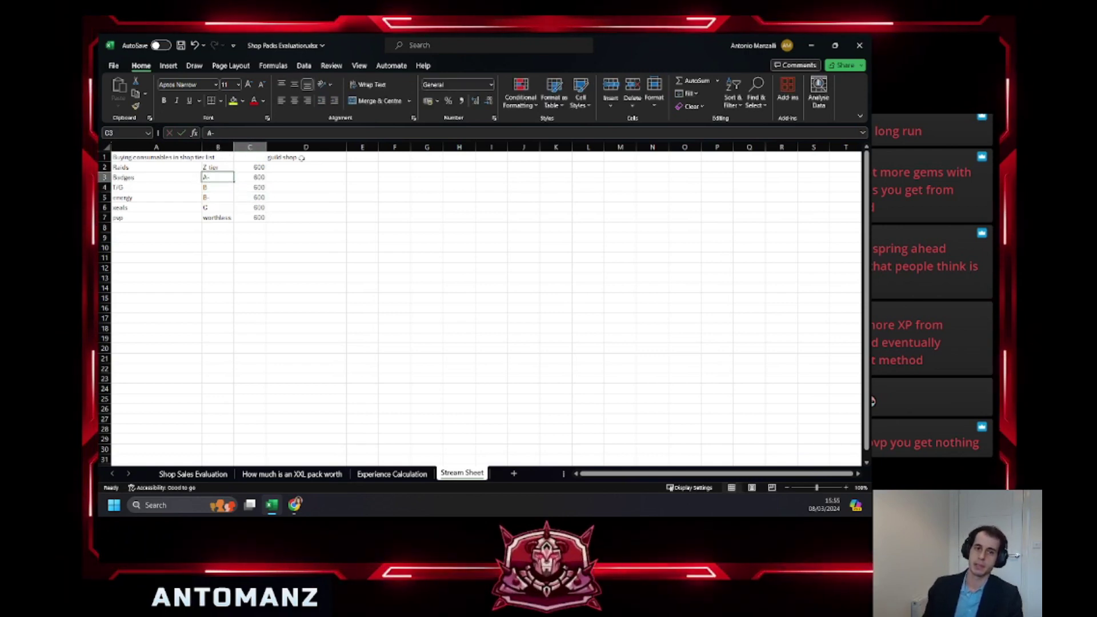
# List "Xeals" in D2 under guild shop and rate it "Z tier" in E2.
pyautogui.press('Right')
pyautogui.press('Right')
pyautogui.press('Up')
pyautogui.press('Up')
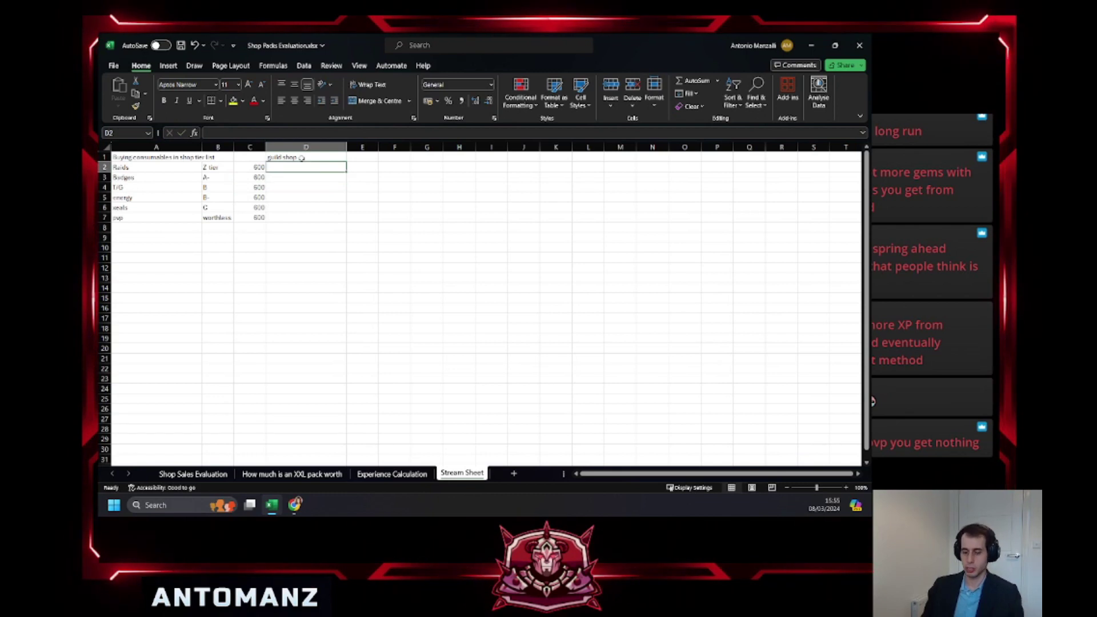
pyautogui.write('Xeals')
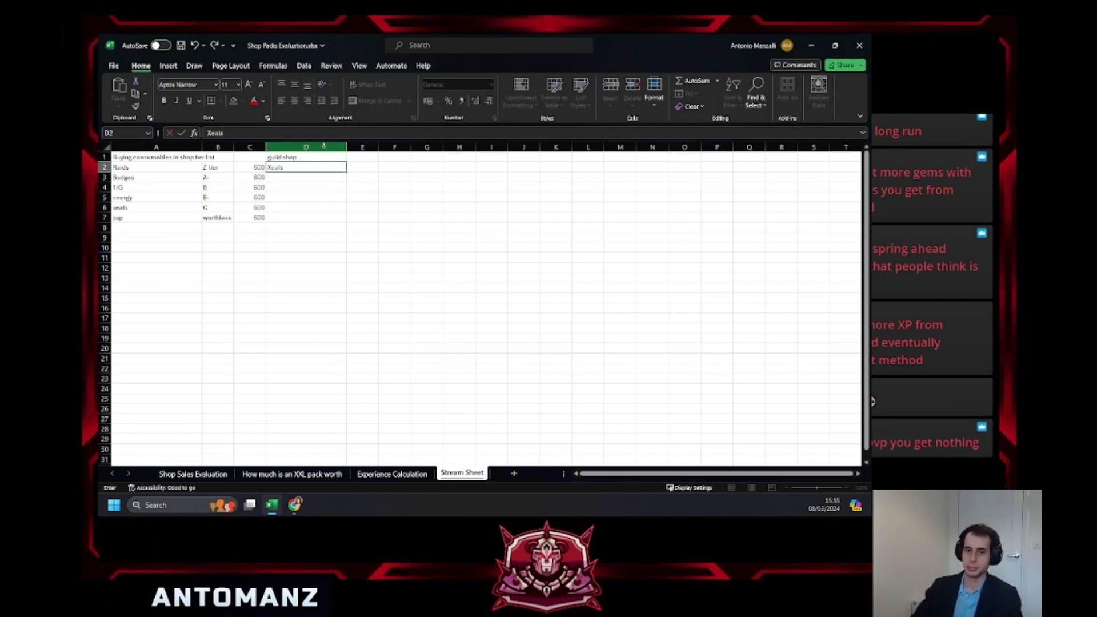
pyautogui.write('Z tier')
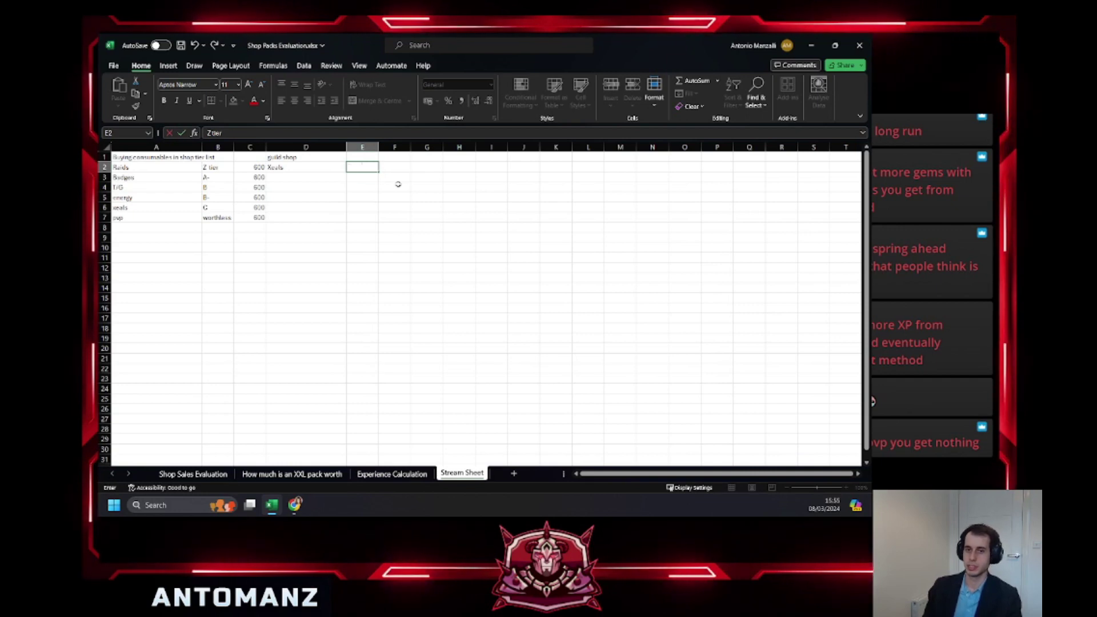
pyautogui.press('Return')
# List "badges" in D3 and rate it "A tier" in E3.
pyautogui.write('badges')
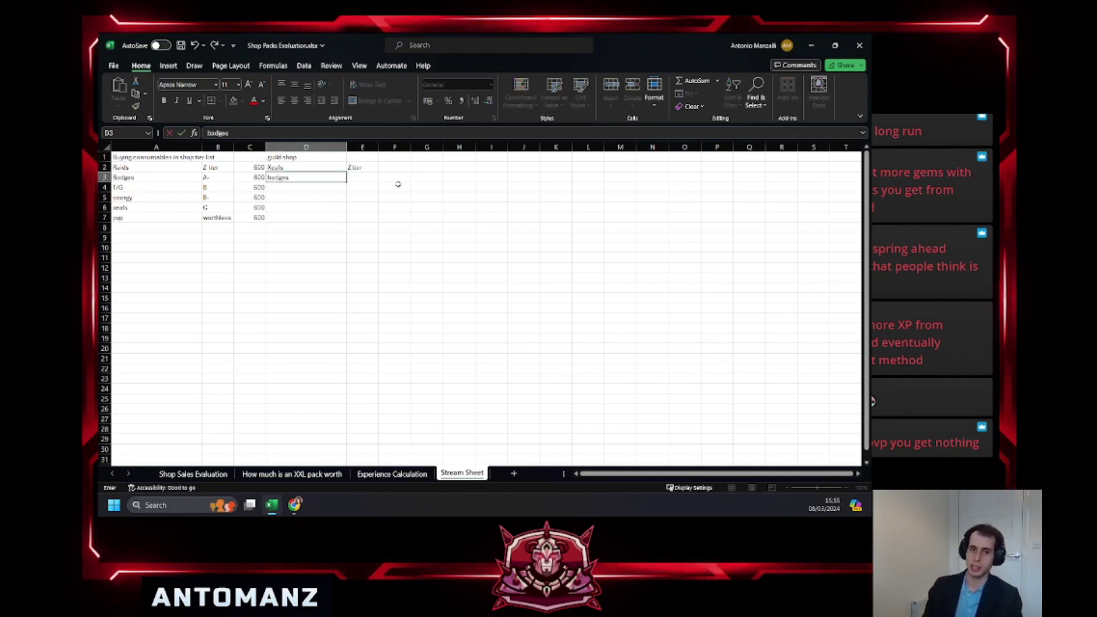
pyautogui.press('Tab')
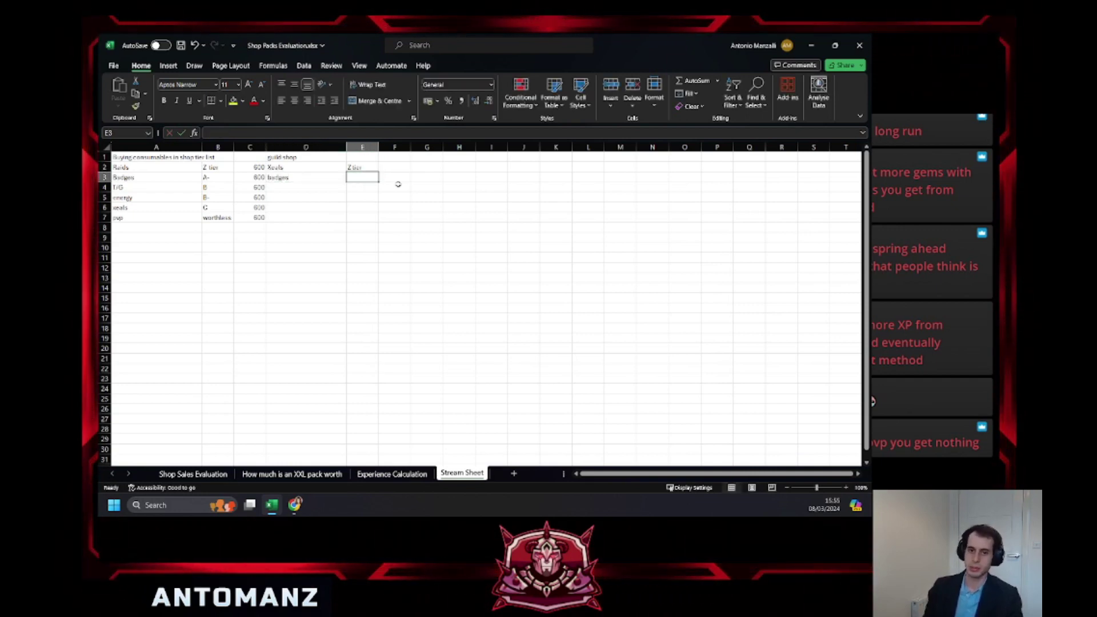
pyautogui.write('A tier')
pyautogui.press('Return')
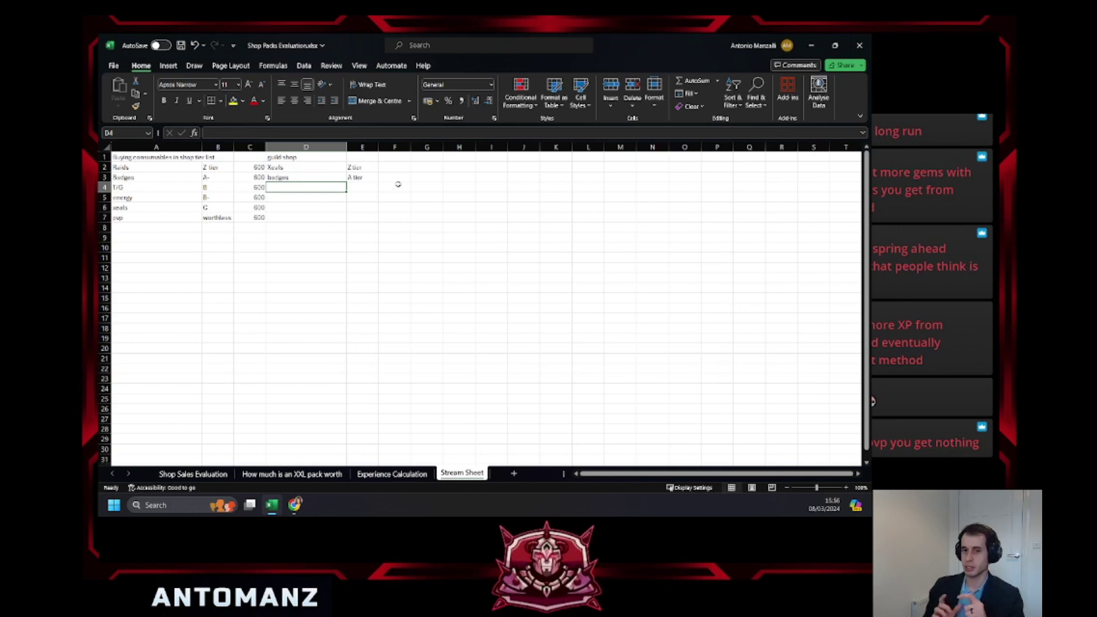
# Check the XP earned per run for each gamemode on the Shop Sales Evaluation sheet and return to the Stream Sheet.
pyautogui.click(193, 473)
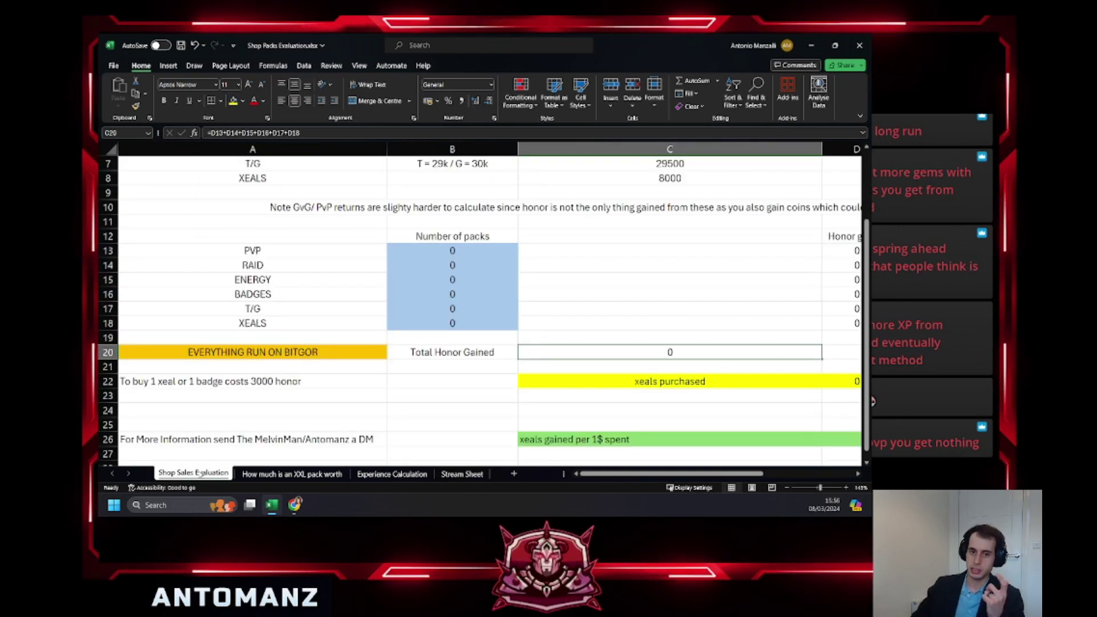
pyautogui.scroll(2, 488, 227)
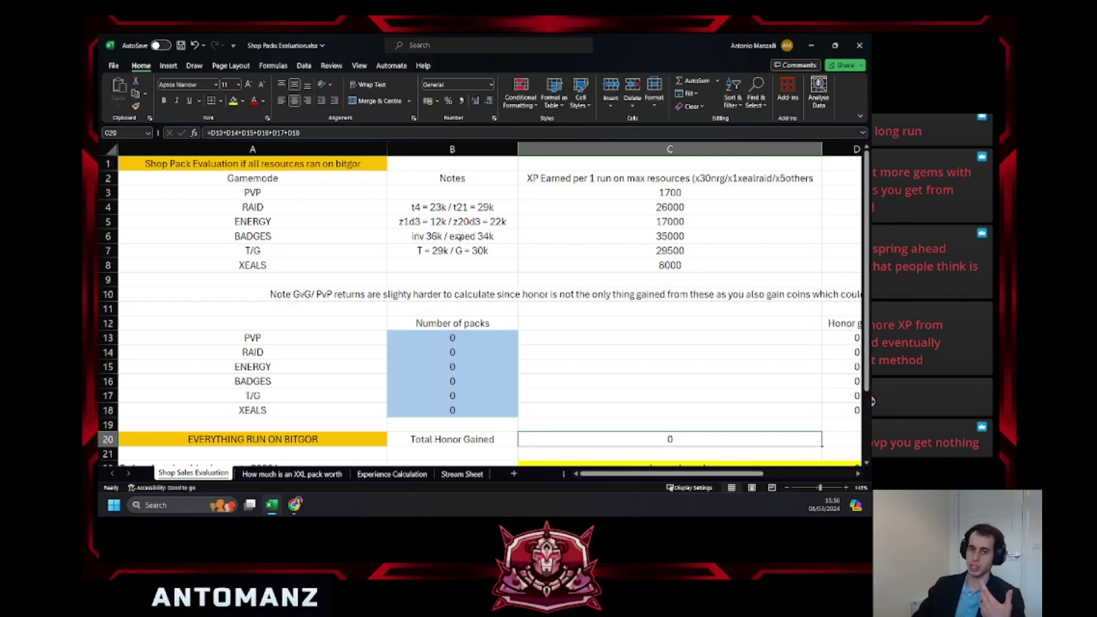
pyautogui.click(460, 474)
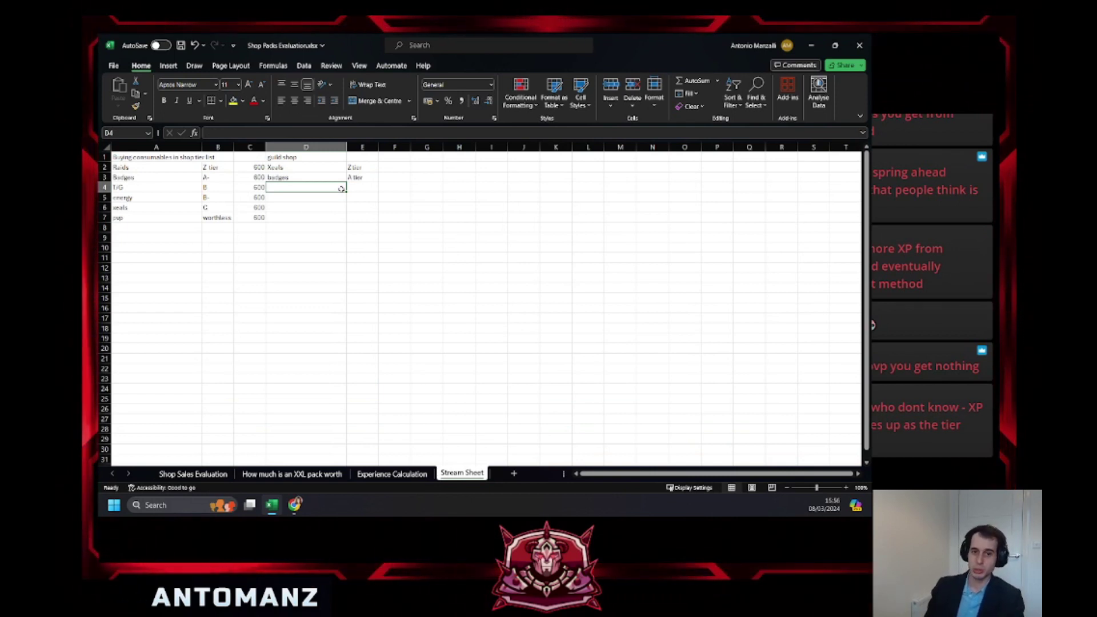
# List "T/G" in D4 of the guild shop list and rate it "B" in E4.
pyautogui.write('T/g')
pyautogui.hotkey('ctrl', 'Return')
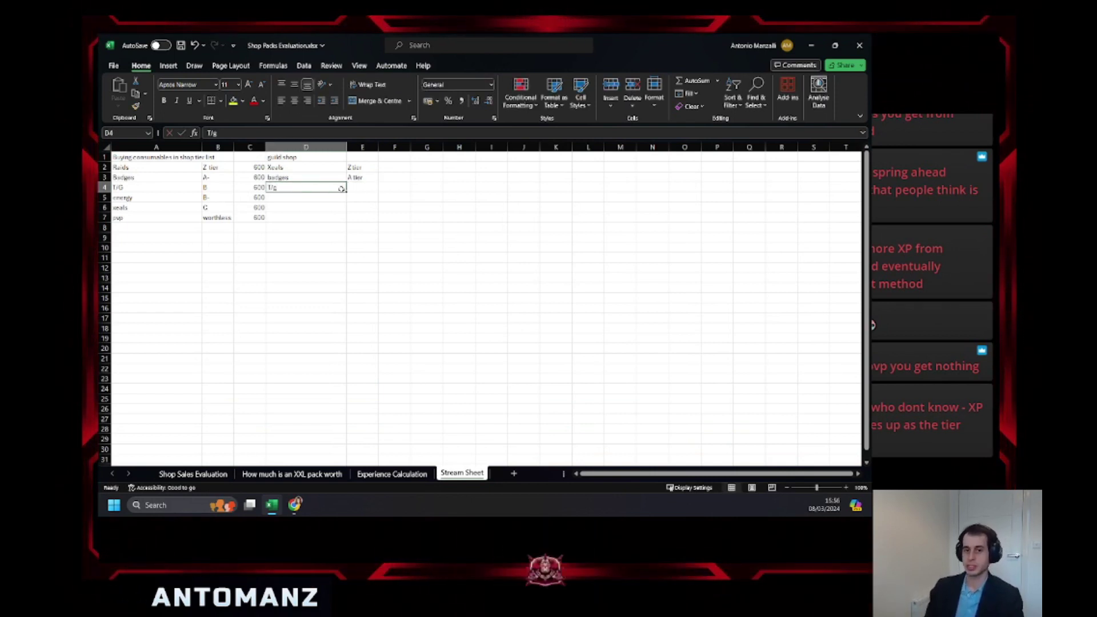
pyautogui.doubleClick(341, 189)
pyautogui.press('BackSpace')
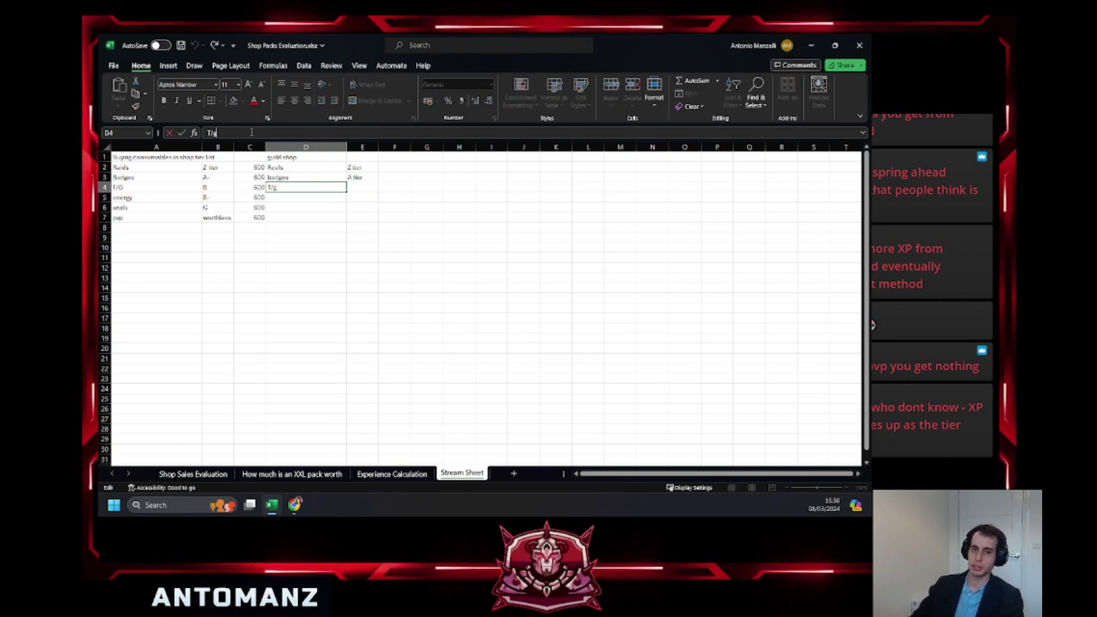
pyautogui.write('G')
pyautogui.press('Tab')
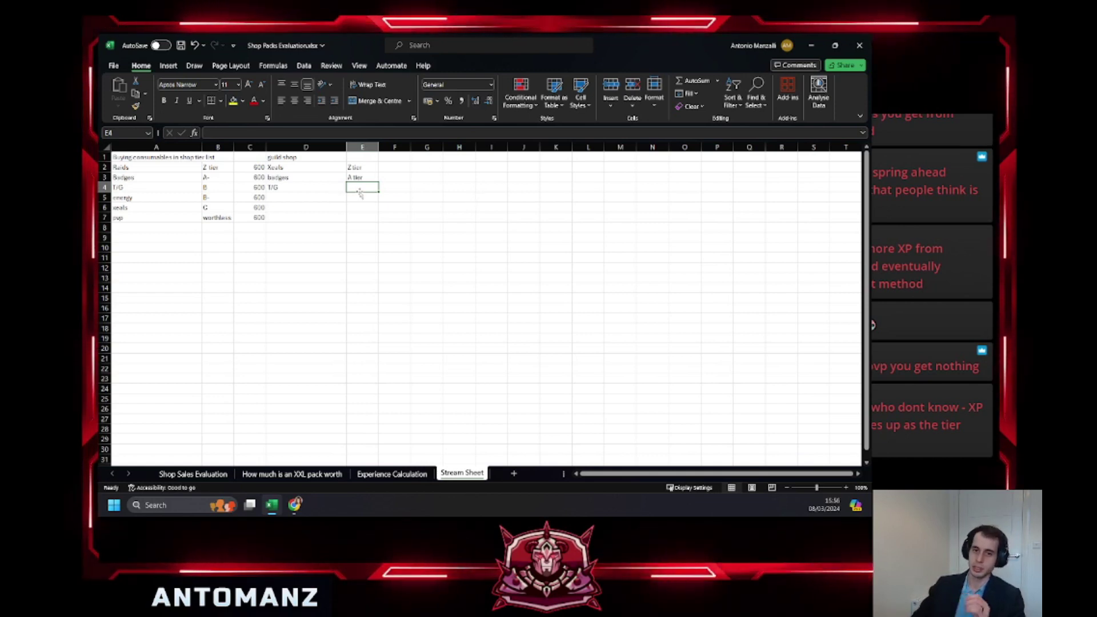
pyautogui.write('B')
# List "Energy" in D5 of the guild shop list and rate it "B" in E5.
pyautogui.click(324, 194)
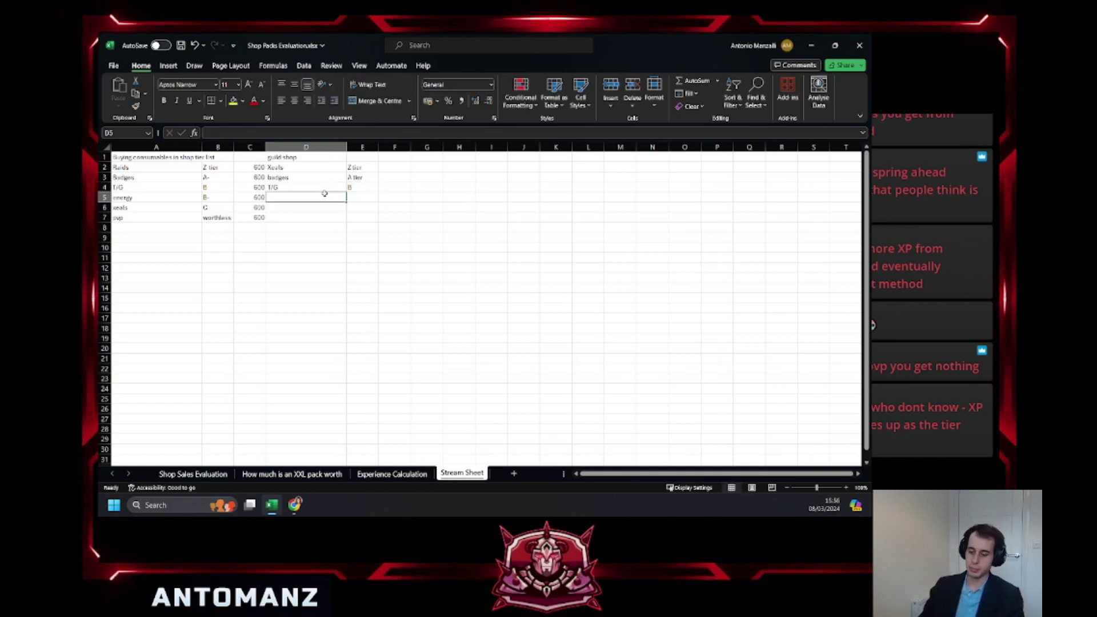
pyautogui.click(352, 196)
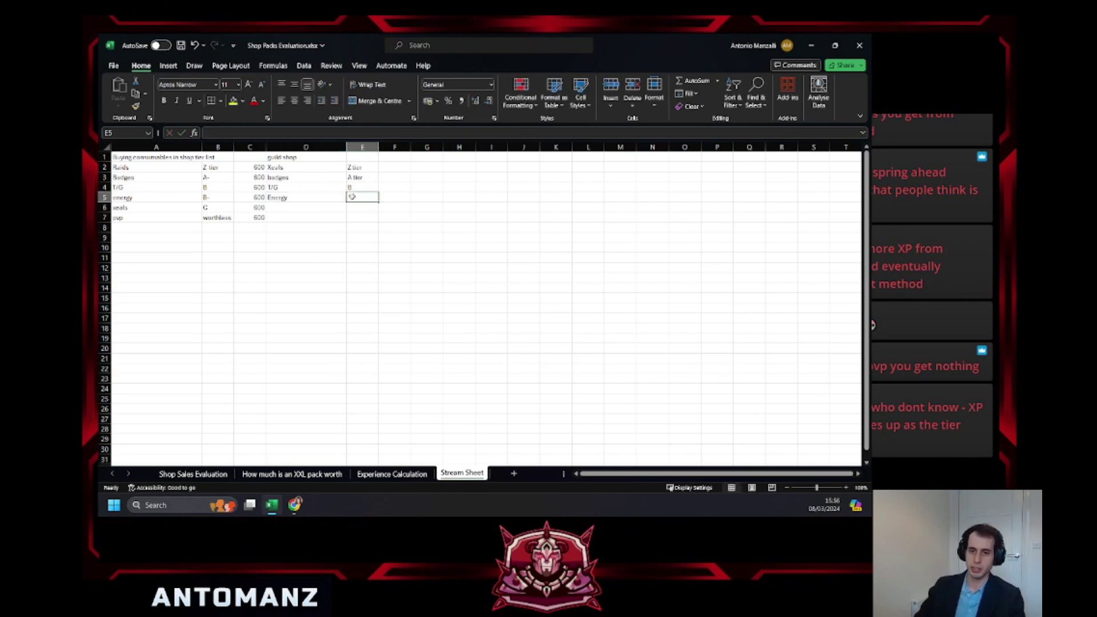
pyautogui.press('Escape')
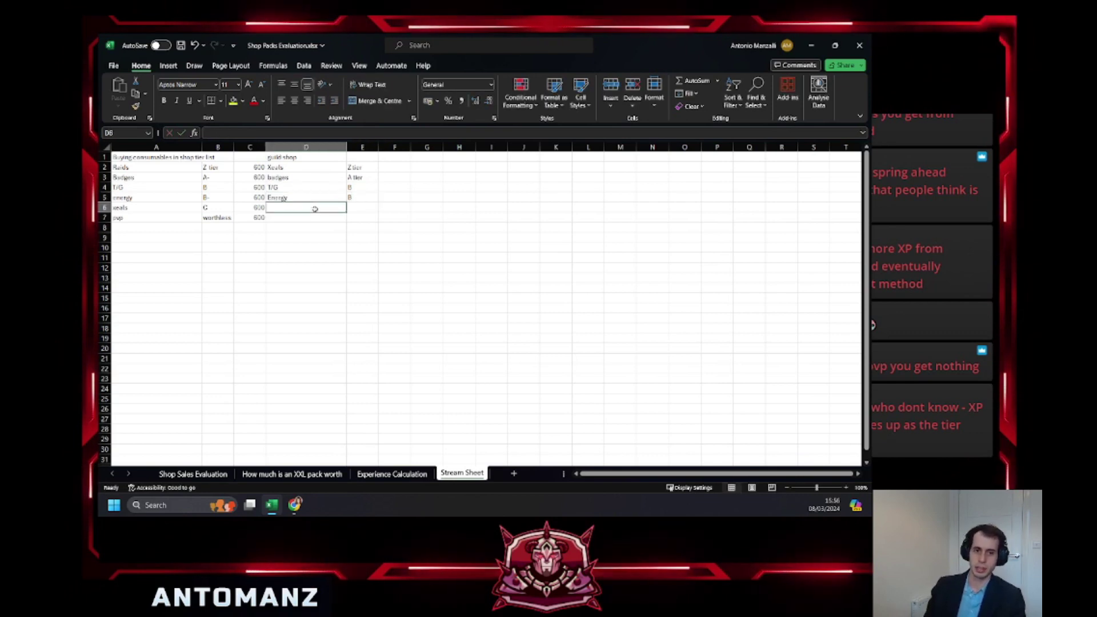
# List "Pvp" in D6 of the guild shop list and rate it "Extra Worthless" in E6.
pyautogui.write('Pvp')
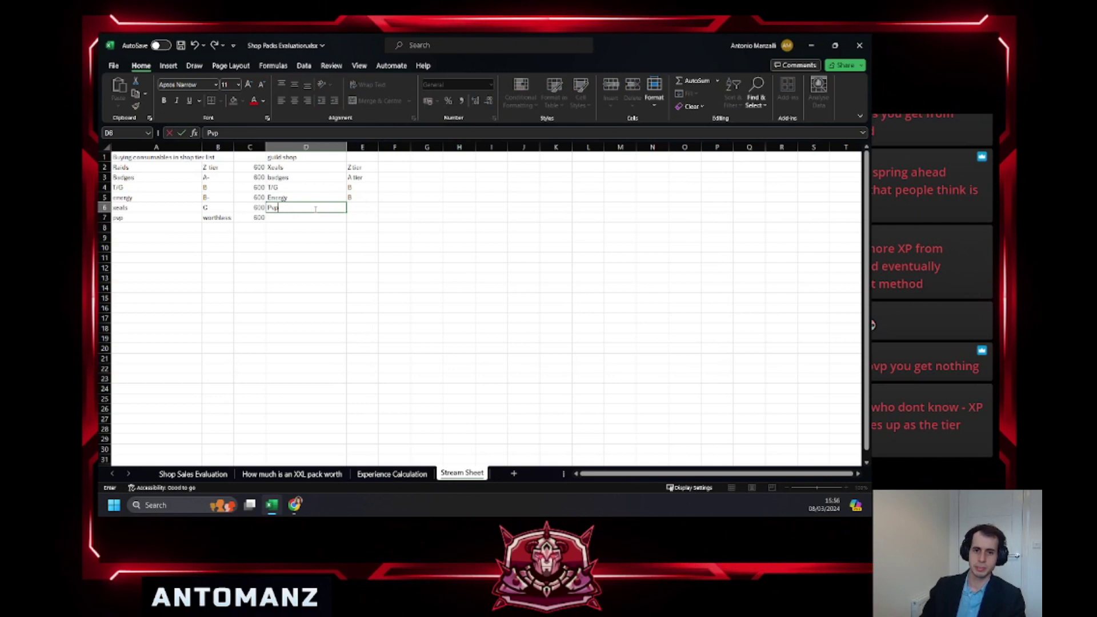
pyautogui.click(360, 209)
pyautogui.write('Ext')
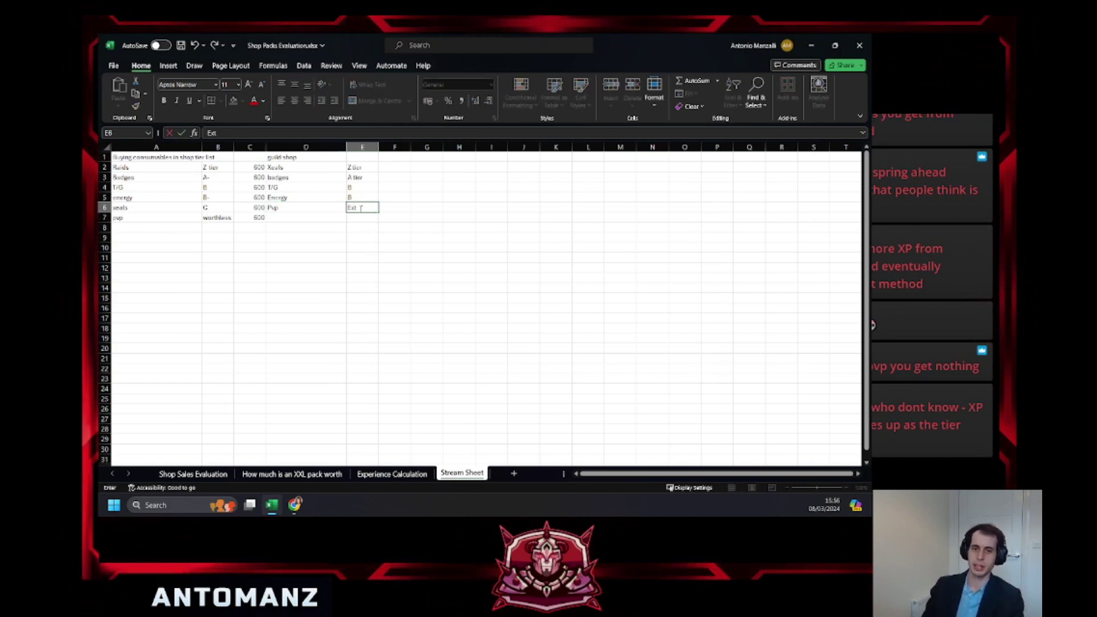
pyautogui.write('ra Worth')
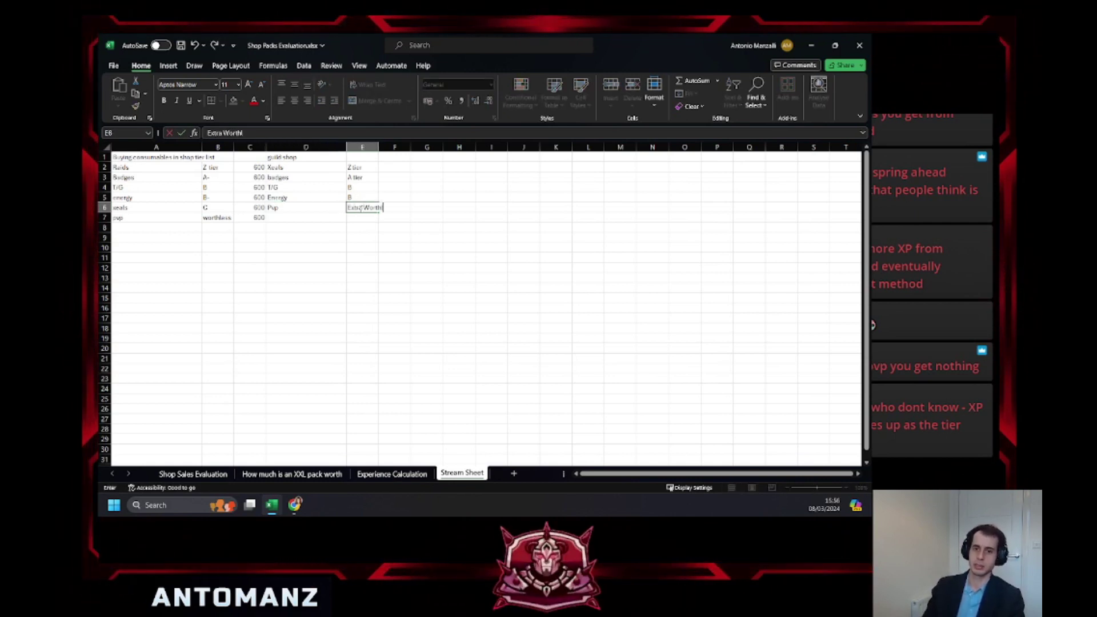
pyautogui.write('less')
# Widen column E so that the Pvp rating in E6 fits inside it.
pyautogui.click(380, 147)
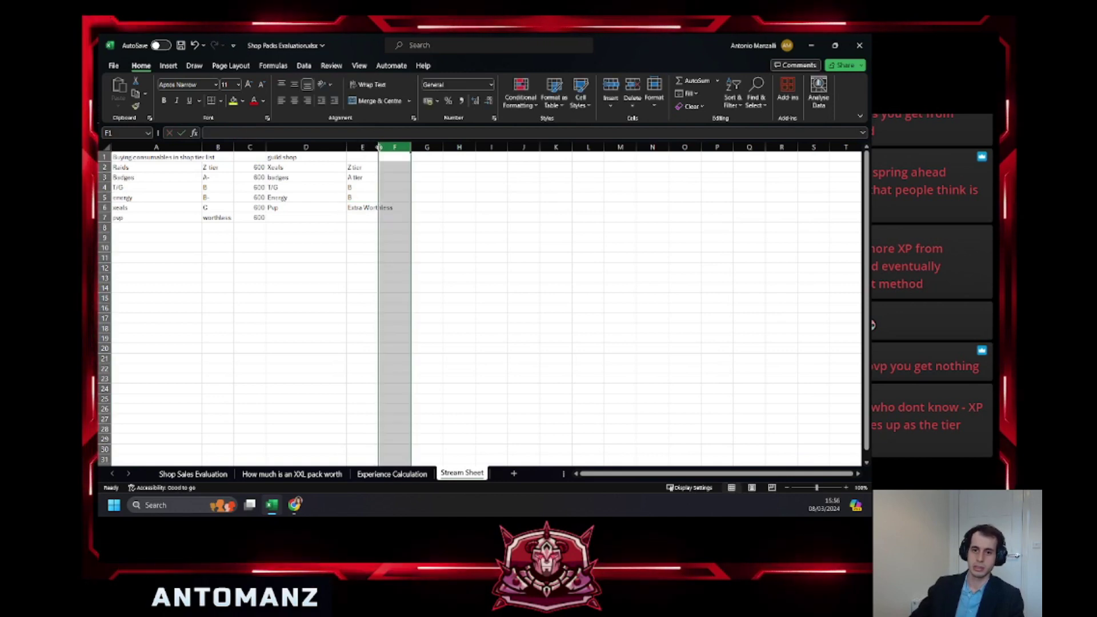
pyautogui.moveTo(379, 147); pyautogui.dragTo(402, 146)
pyautogui.click(372, 207)
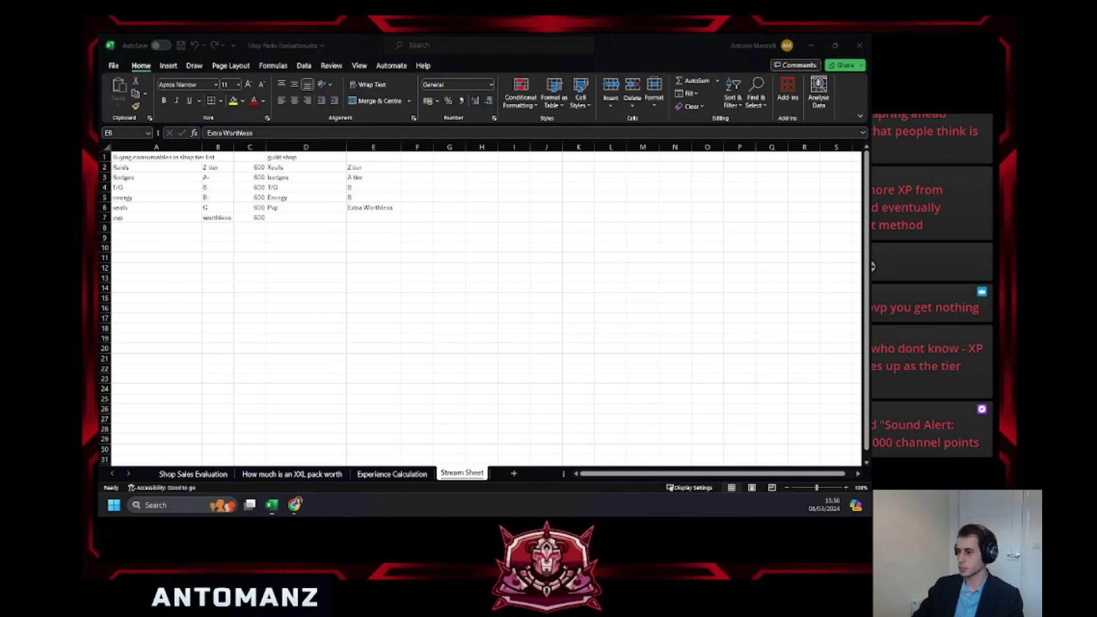
# Replace the Pvp rating in E6 with a clown face emoji copied from a web page in Chrome.
pyautogui.click(812, 45)
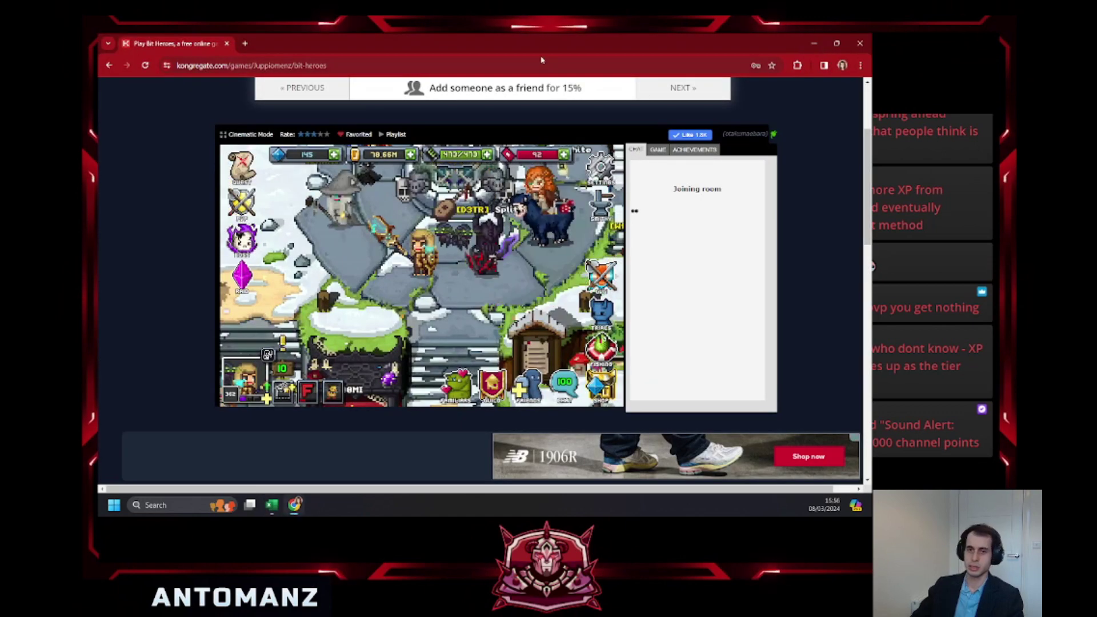
pyautogui.hotkey('ctrl', 't')
pyautogui.hotkey('ctrl', 'w')
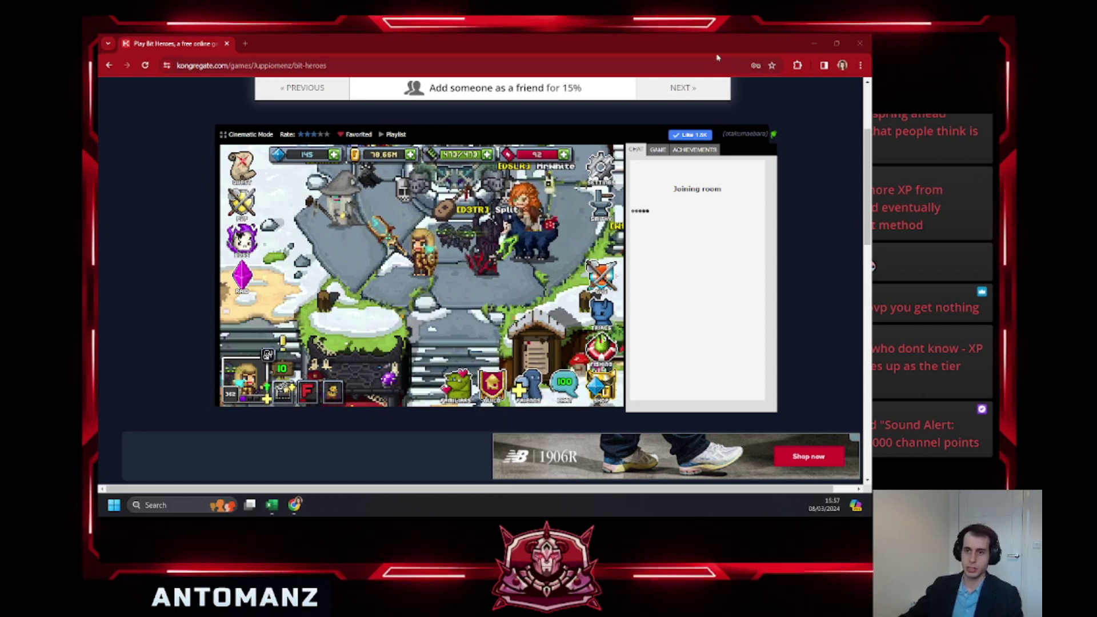
pyautogui.click(814, 43)
pyautogui.click(370, 208)
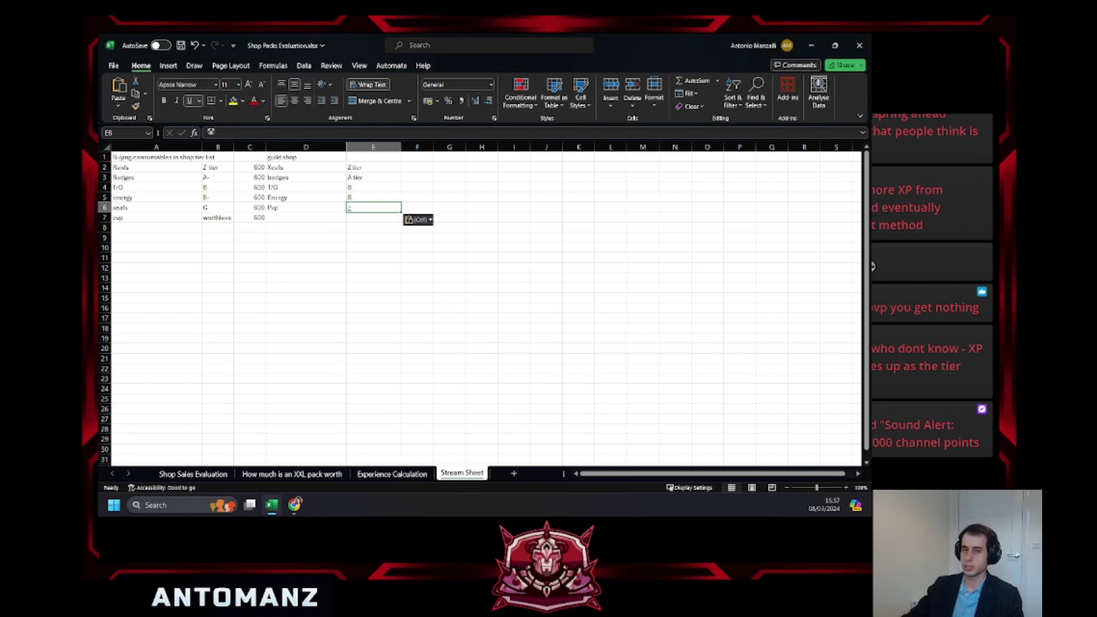
# Replace the clown emoji in E6 with "Worthless", cancelling any navigation to its link.
pyautogui.click(349, 208)
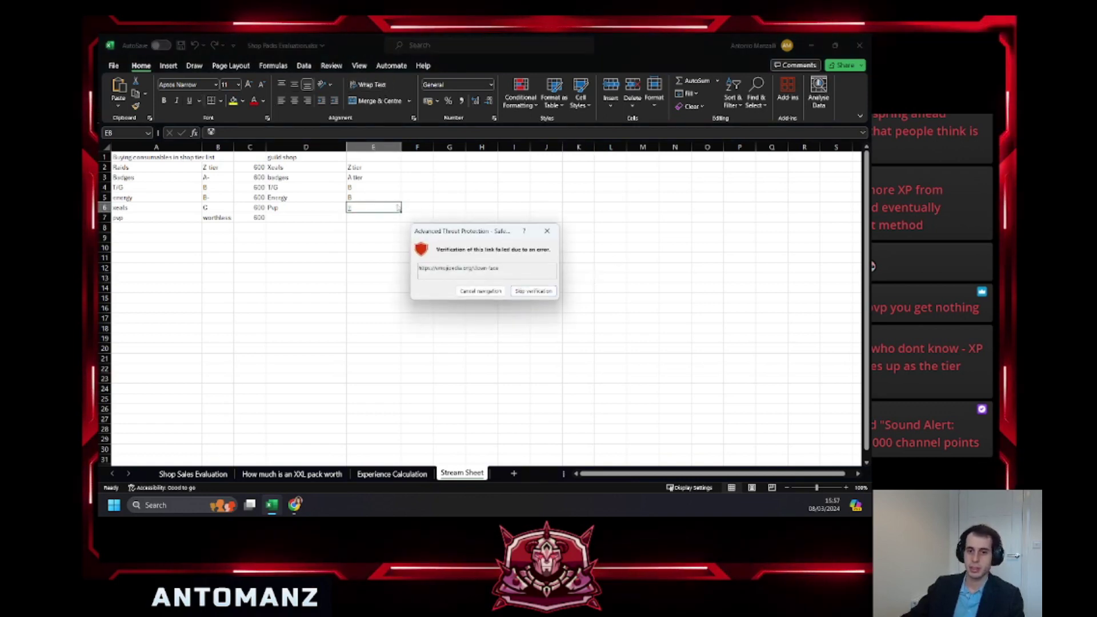
pyautogui.click(495, 292)
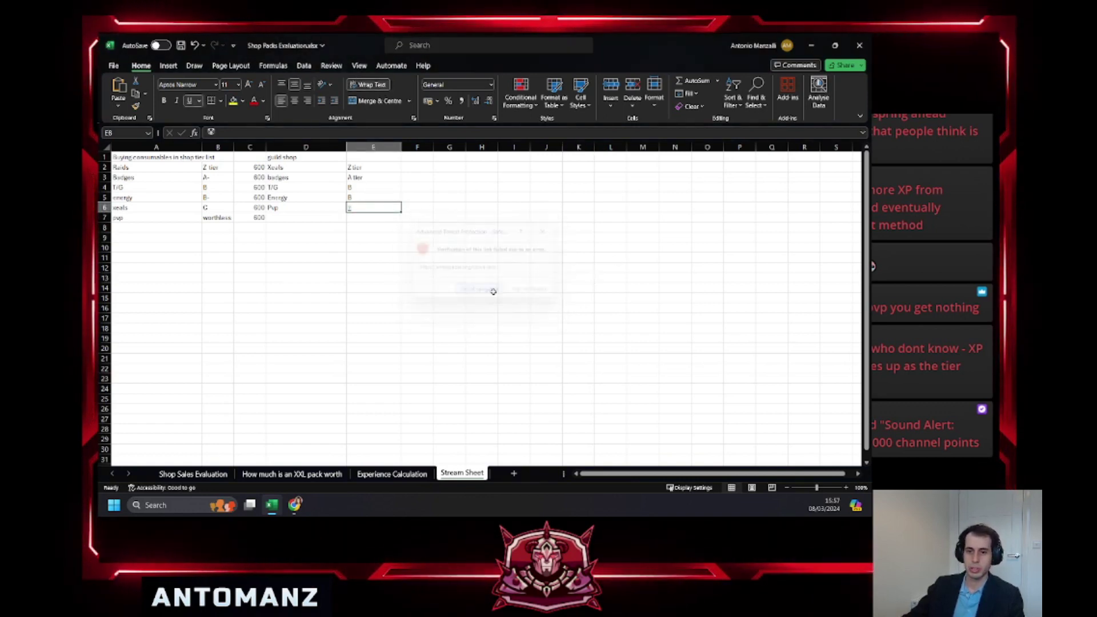
pyautogui.click(382, 208)
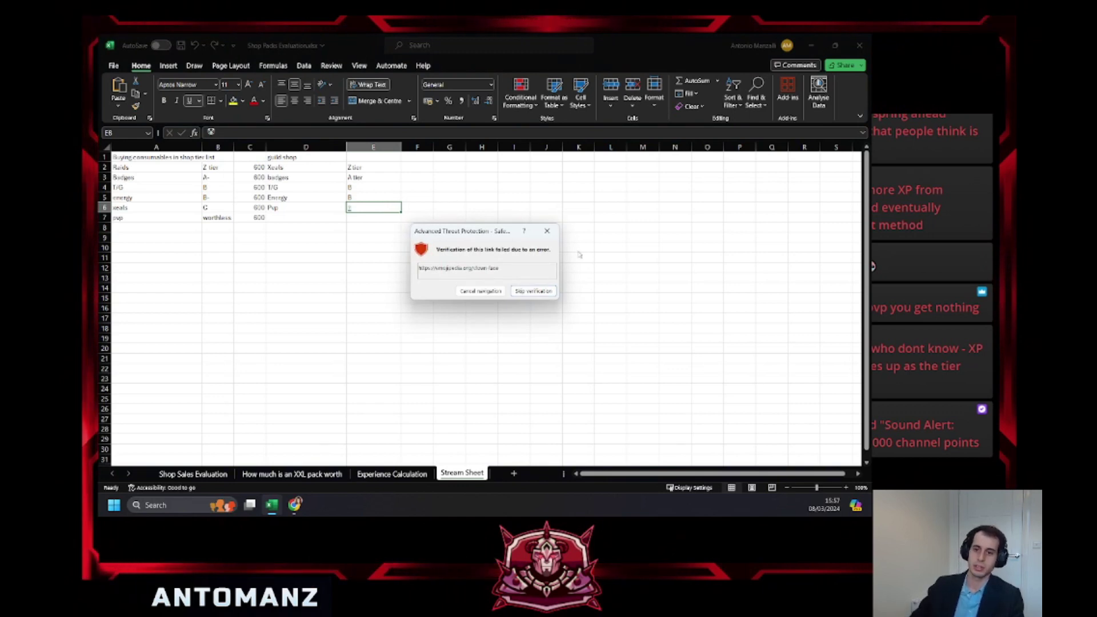
pyautogui.click(548, 231)
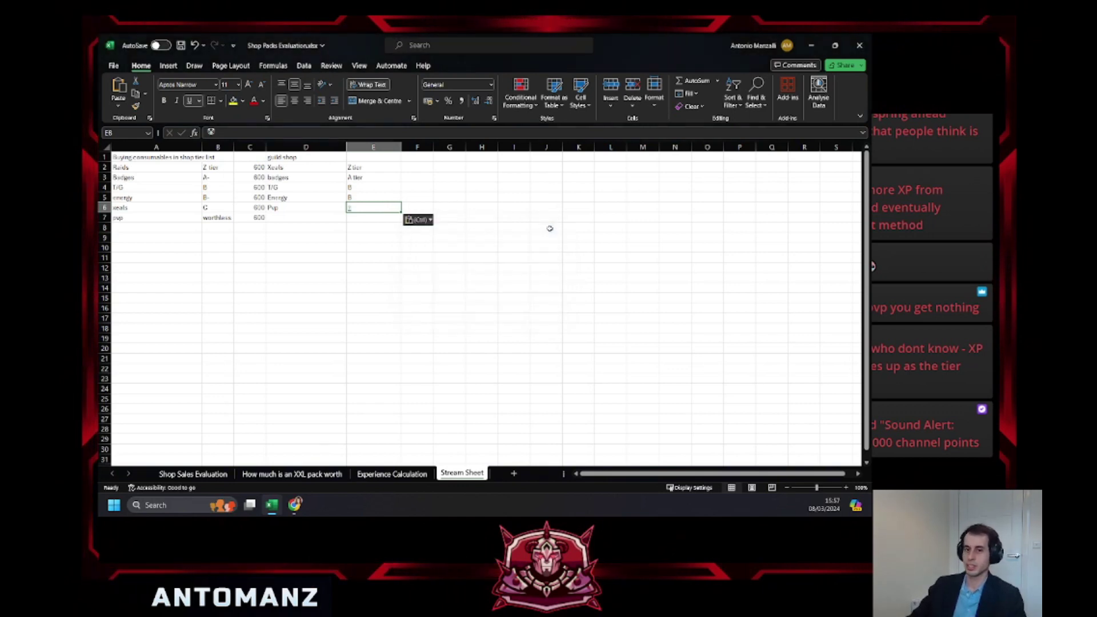
pyautogui.click(365, 209)
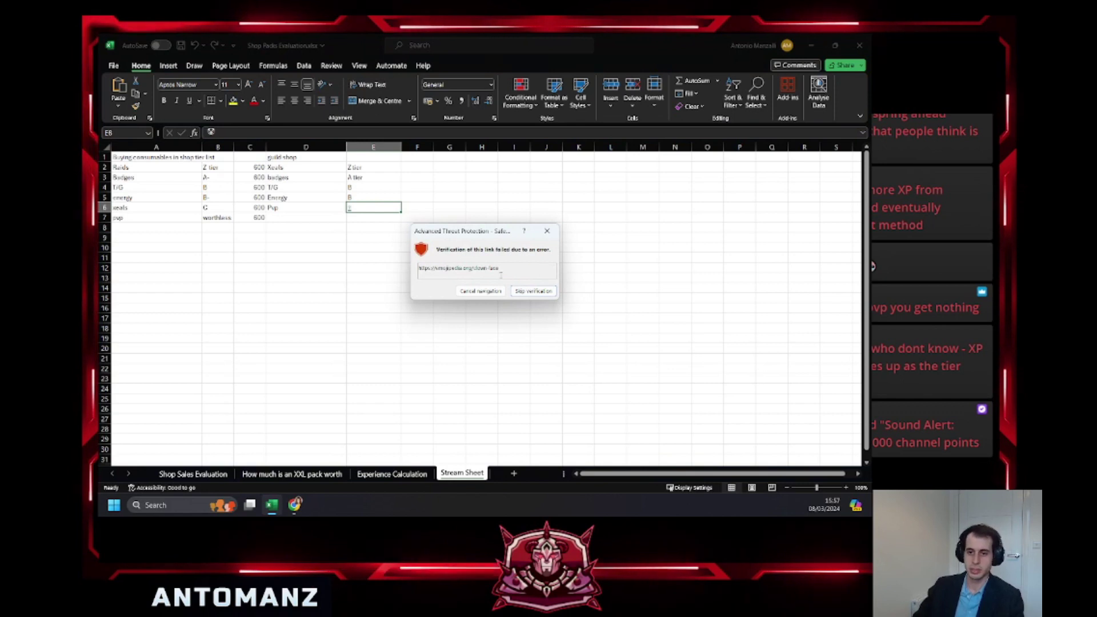
pyautogui.click(481, 291)
pyautogui.click(221, 131)
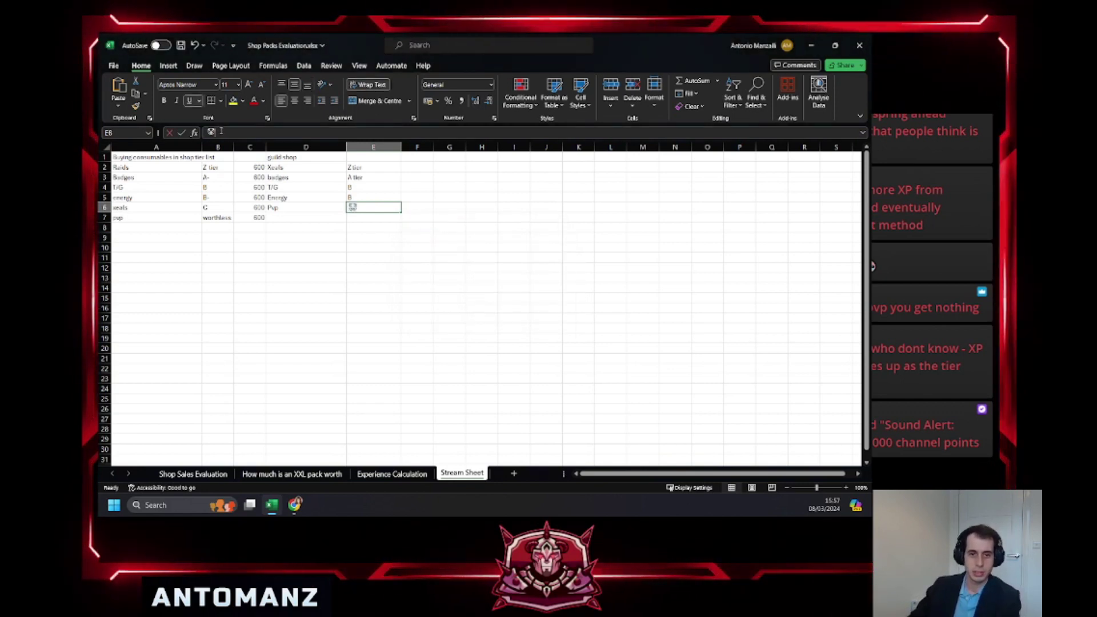
pyautogui.press('BackSpace')
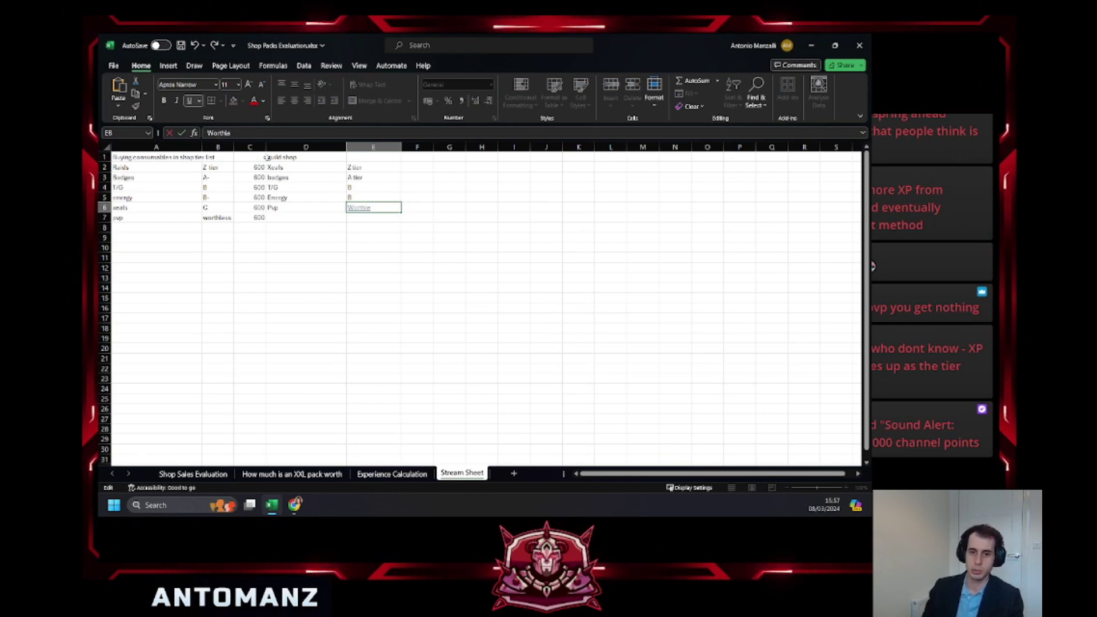
pyautogui.click(510, 220)
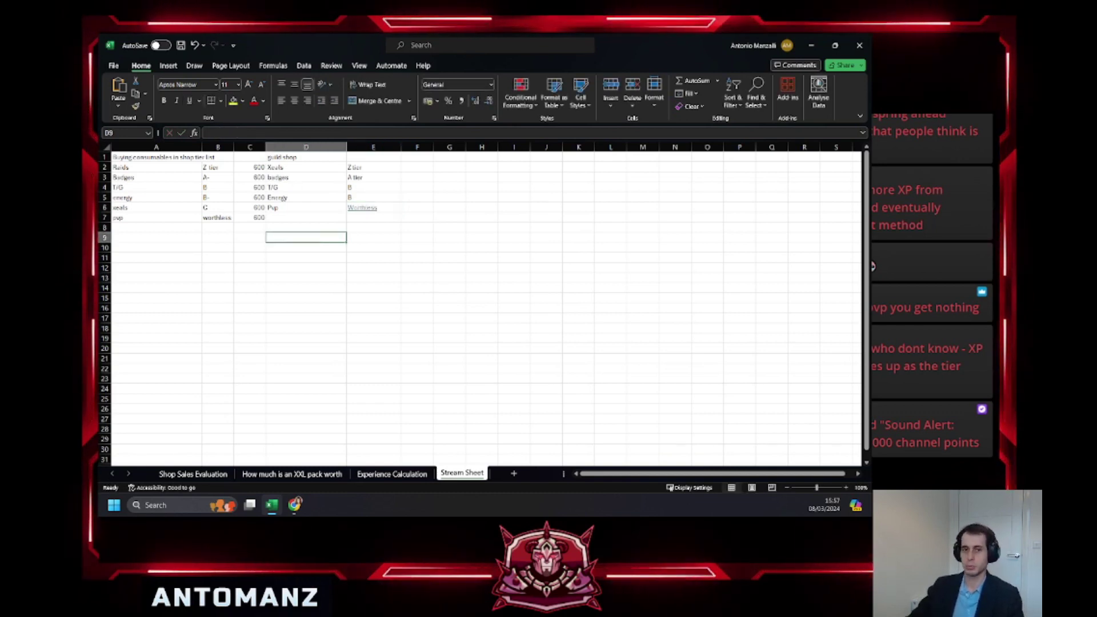
# Cancel the link navigation and clear the hyperlinked Pvp rating from E6.
pyautogui.click(362, 207)
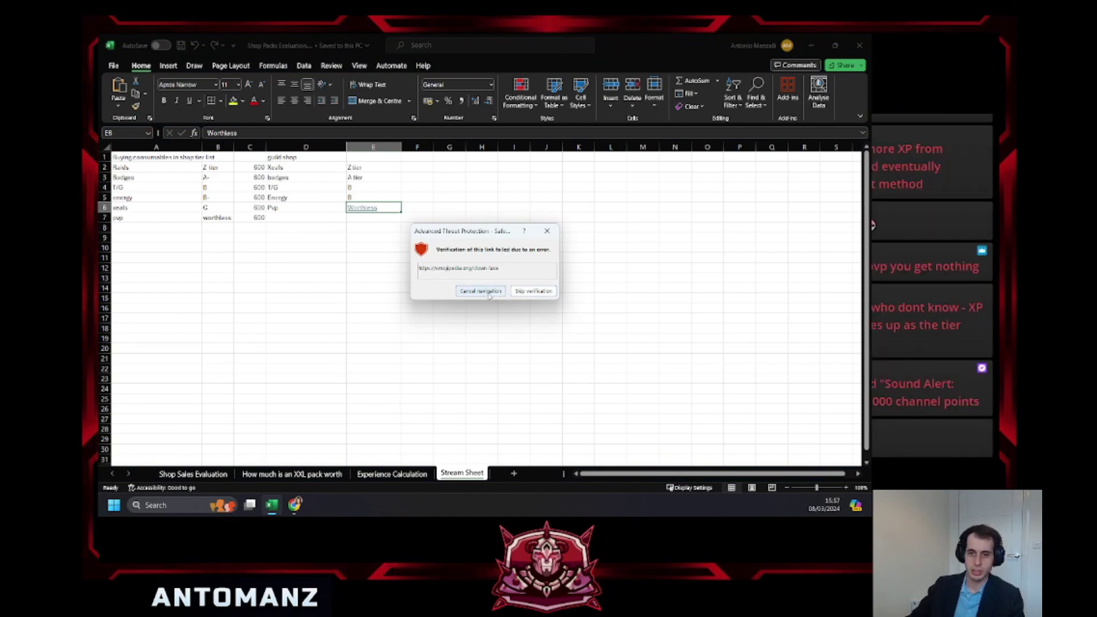
pyautogui.click(482, 291)
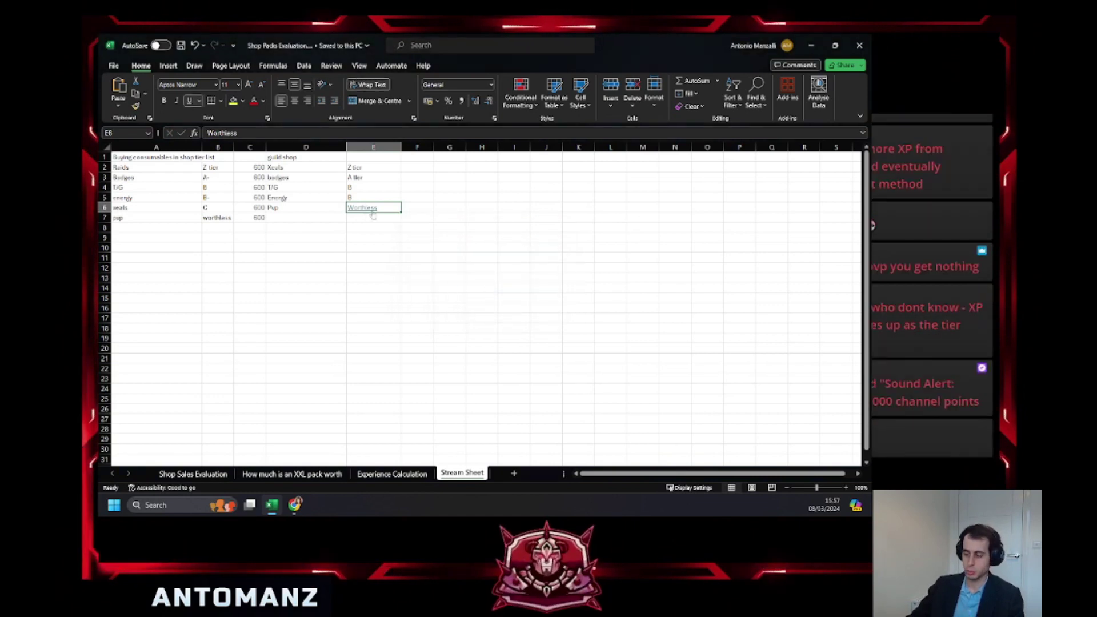
pyautogui.press('Delete')
pyautogui.press('Down')
pyautogui.press('Down')
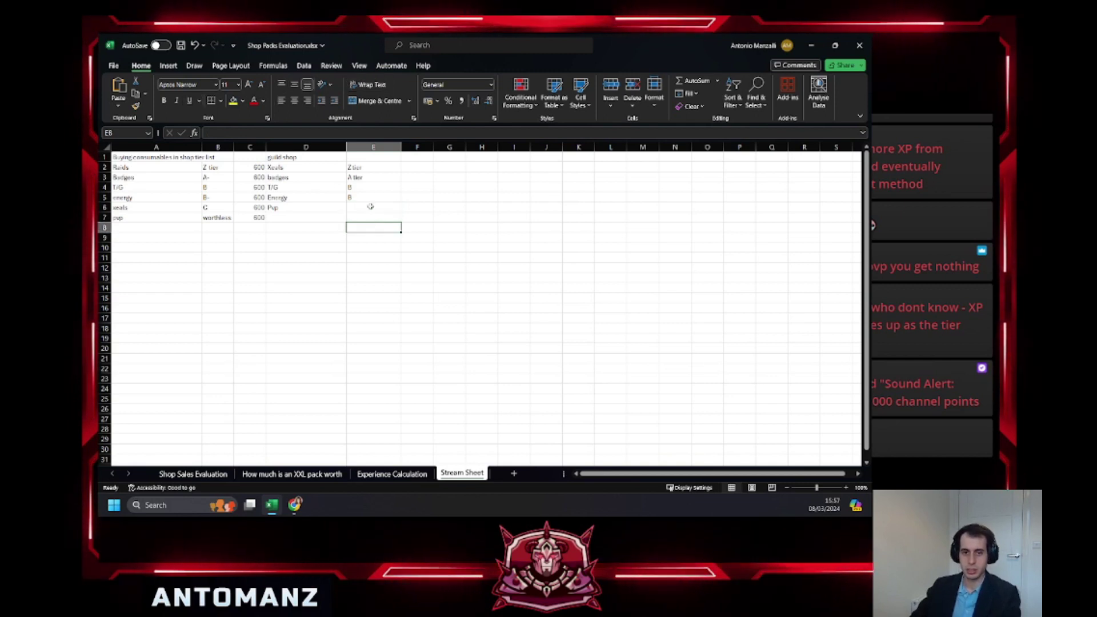
# Rate Pvp "Worthless" in E6 of the guild shop list as plain text.
pyautogui.click(370, 206)
pyautogui.write('Wr')
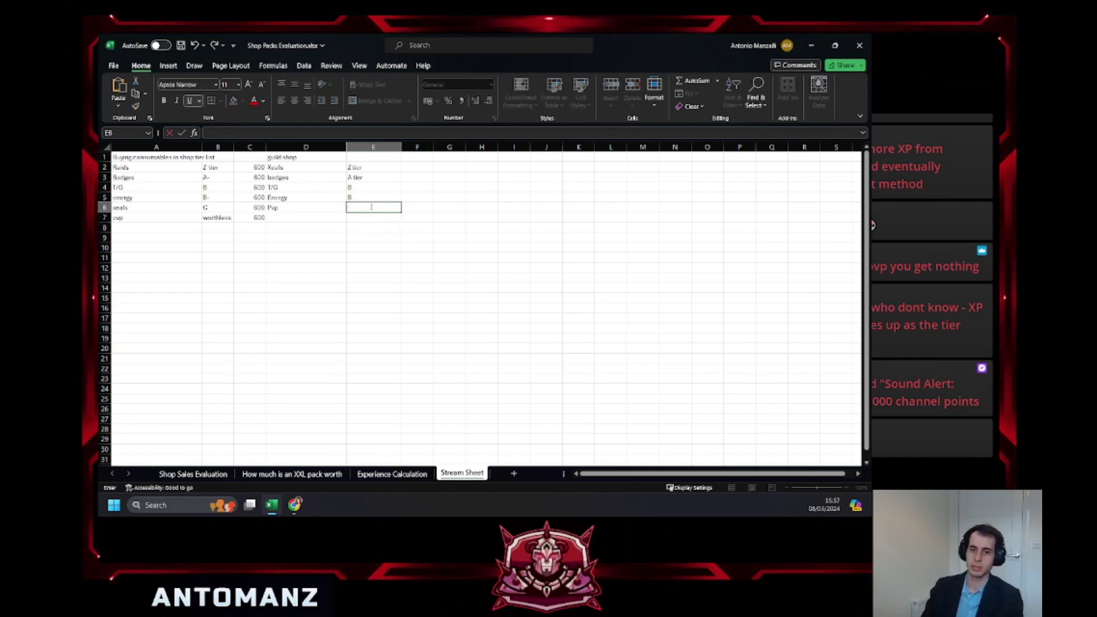
pyautogui.hotkey('ctrl', 'y')
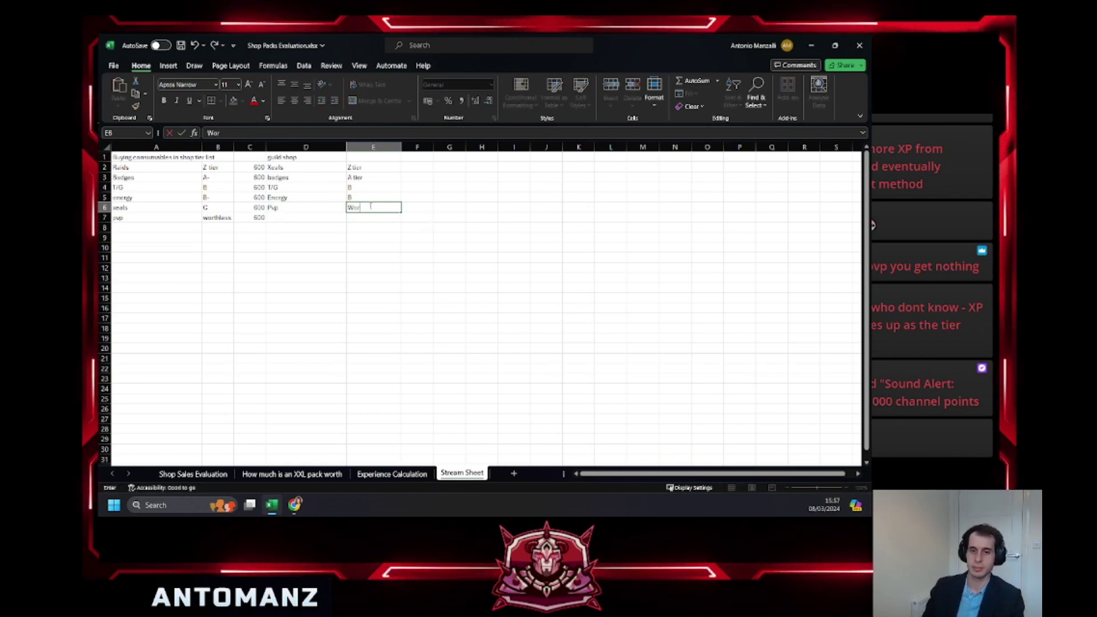
pyautogui.write('Worthless')
pyautogui.click(417, 228)
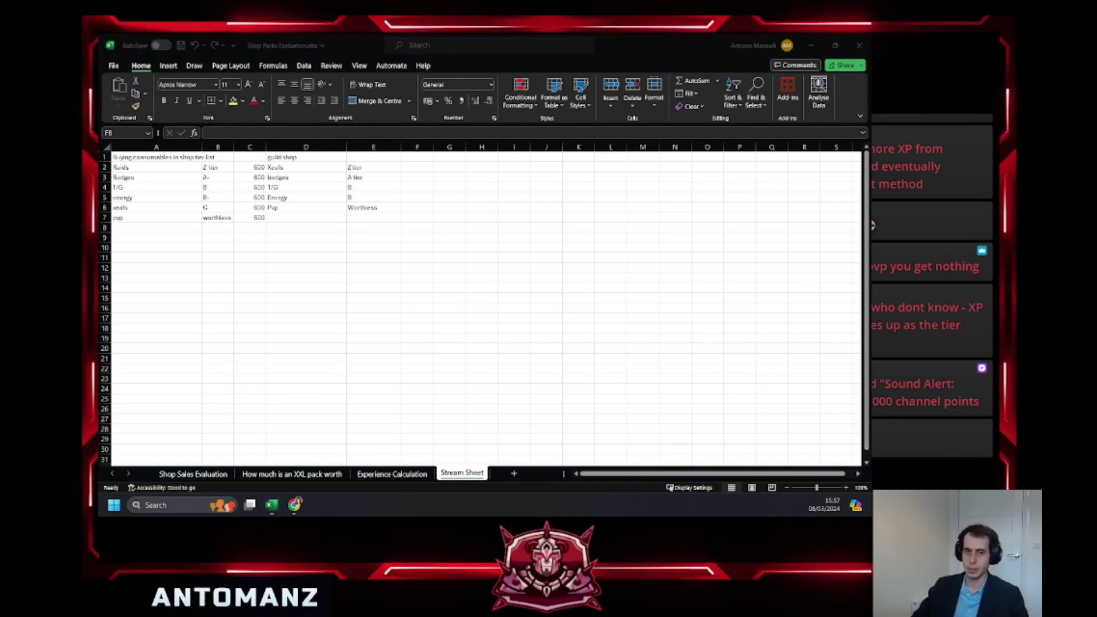
# Save the workbook with the completed guild shop tier list.
pyautogui.hotkey('alt', 'Tab')
pyautogui.click(643, 267)
pyautogui.hotkey('ctrl', 's')
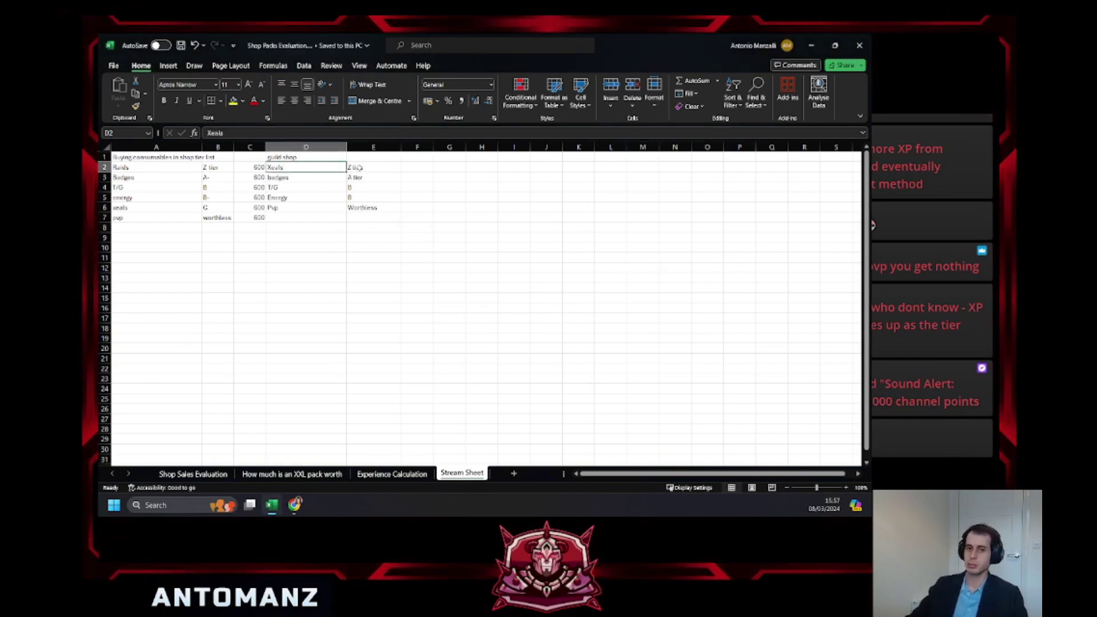
# Review the Z tier entries, Xeals in the guild shop list and Raids in the shop list.
pyautogui.click(517, 177)
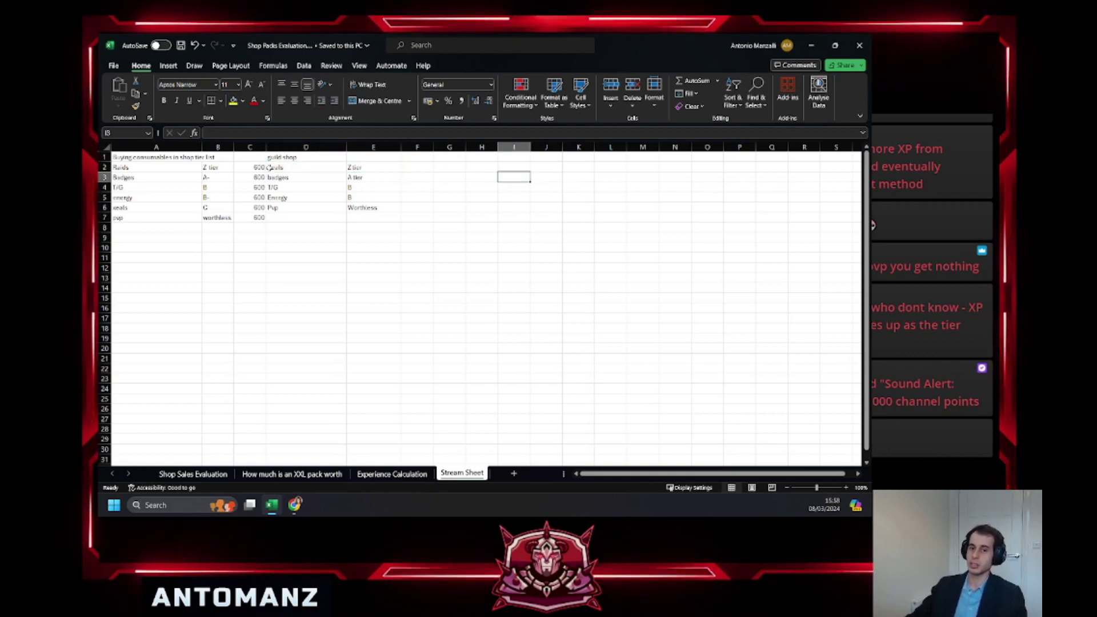
pyautogui.moveTo(271, 168); pyautogui.dragTo(355, 168)
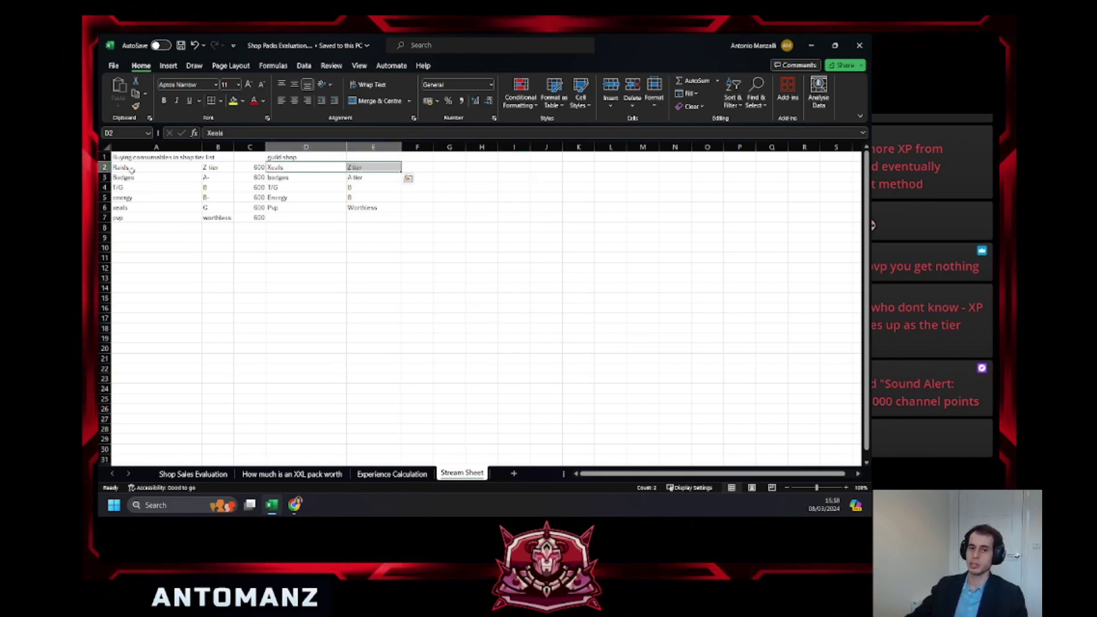
pyautogui.click(177, 168)
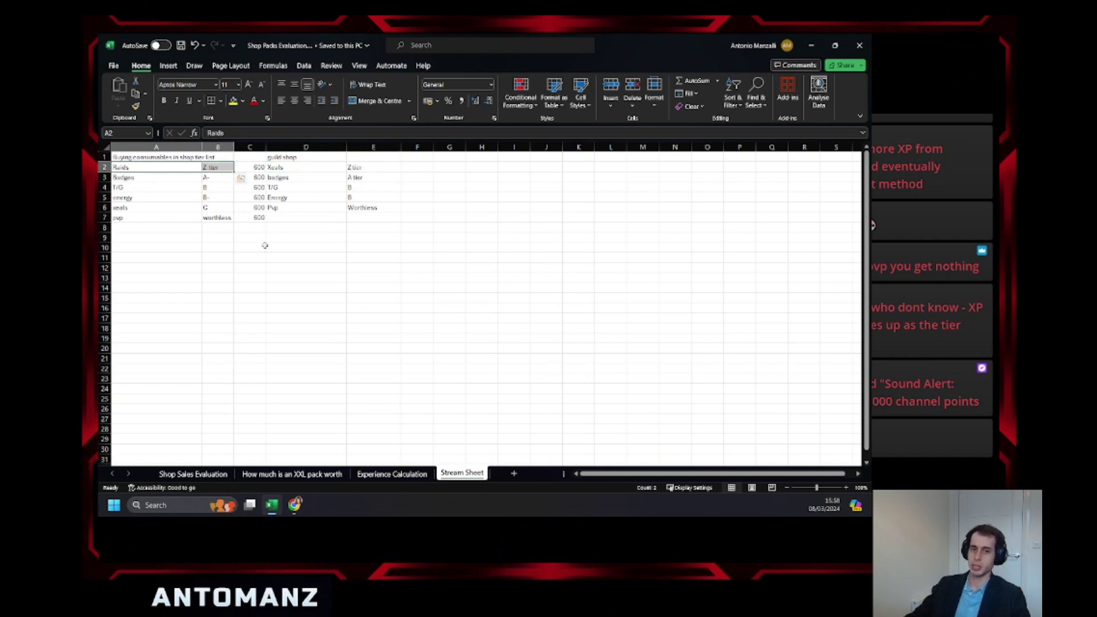
pyautogui.click(418, 175)
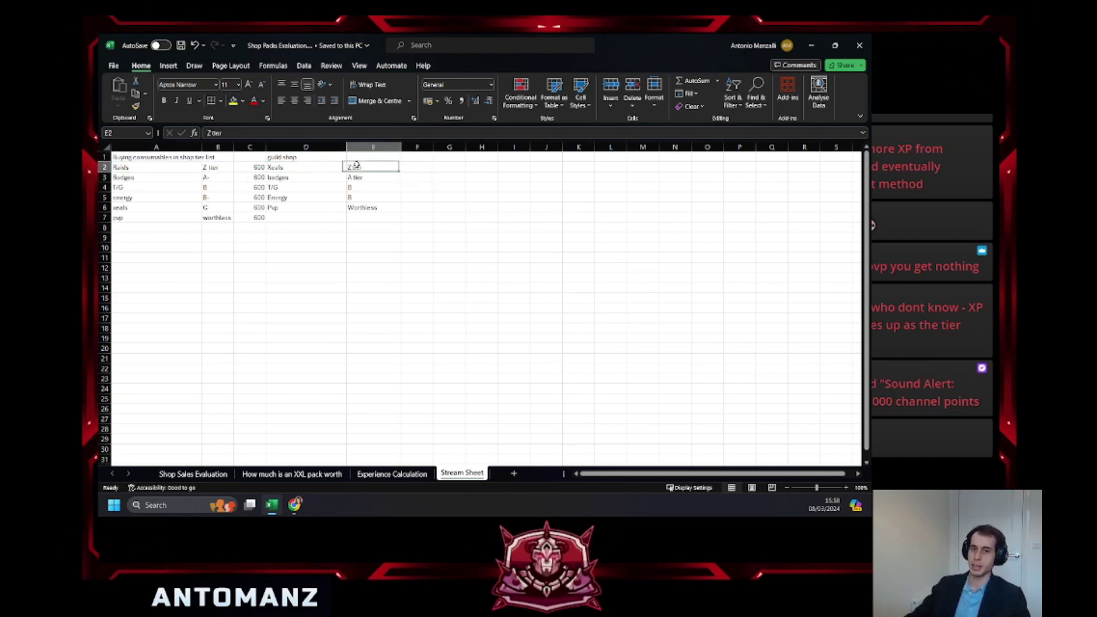
pyautogui.click(428, 167)
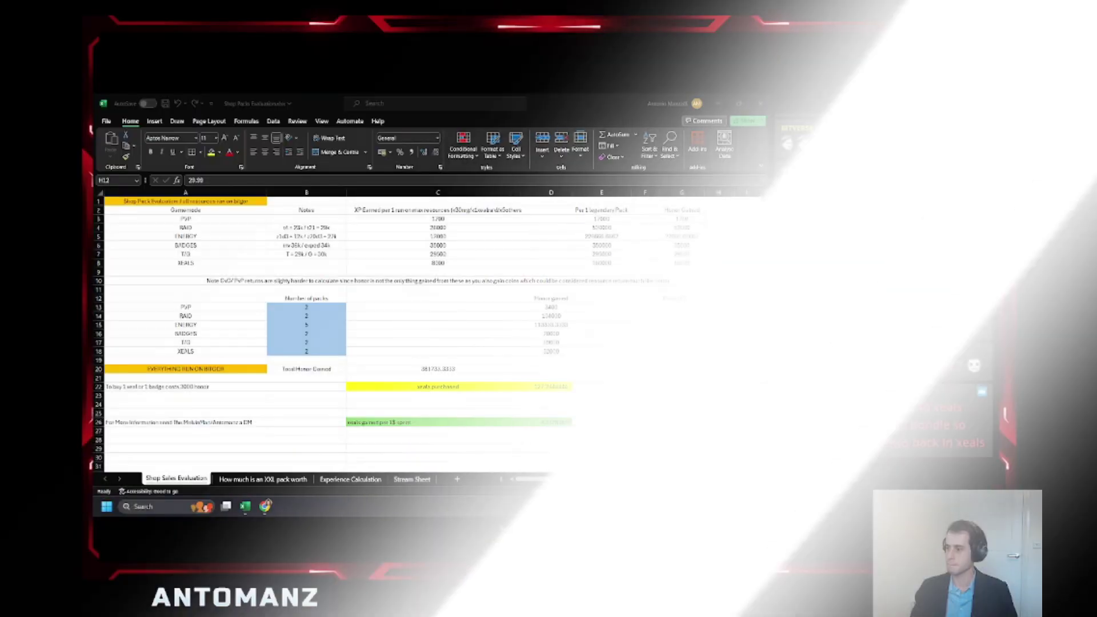
# Examine the contents of the GVG Push Pack and Spring Ahead pack in the Bit Heroes shop in Chrome, and return to the Shop Sales Evaluation sheet.
pyautogui.scroll(1, 384, 299)
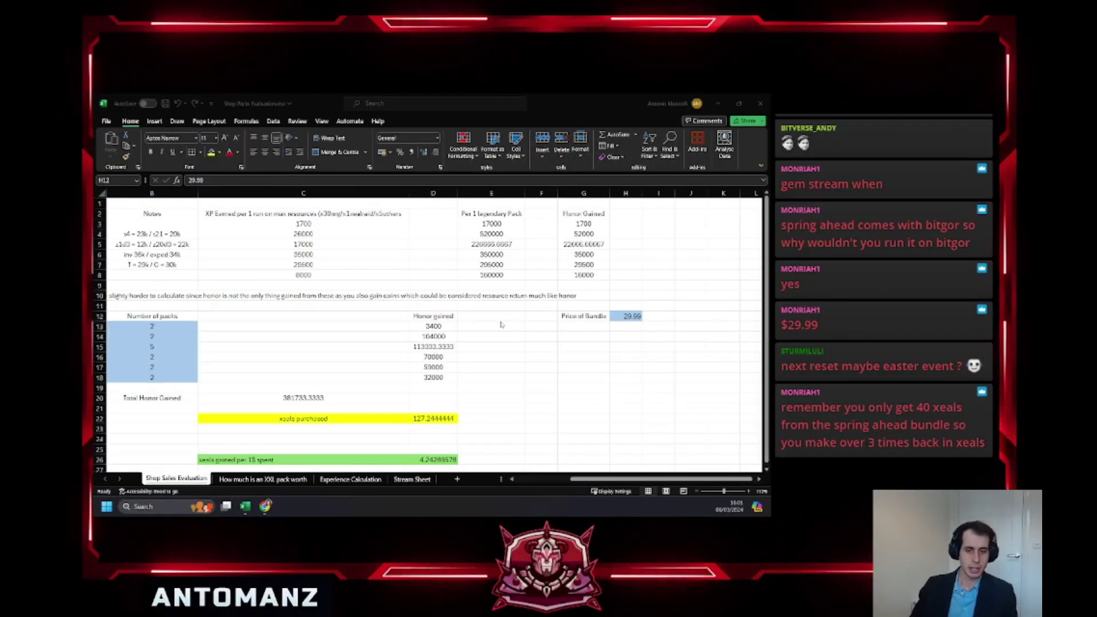
pyautogui.click(265, 507)
pyautogui.click(353, 342)
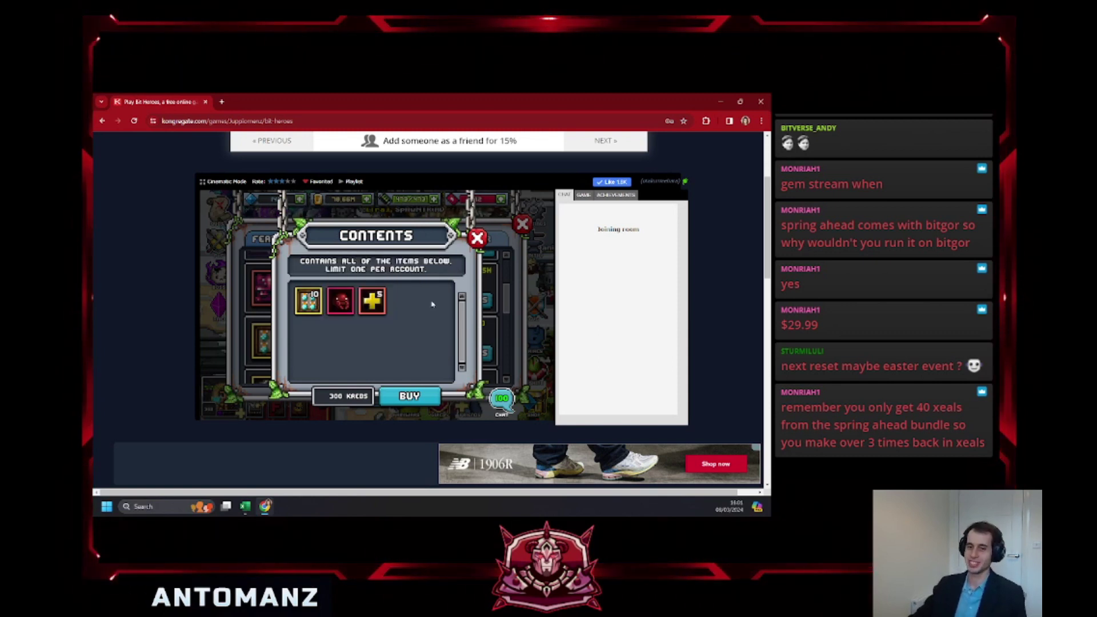
pyautogui.moveTo(338, 306)
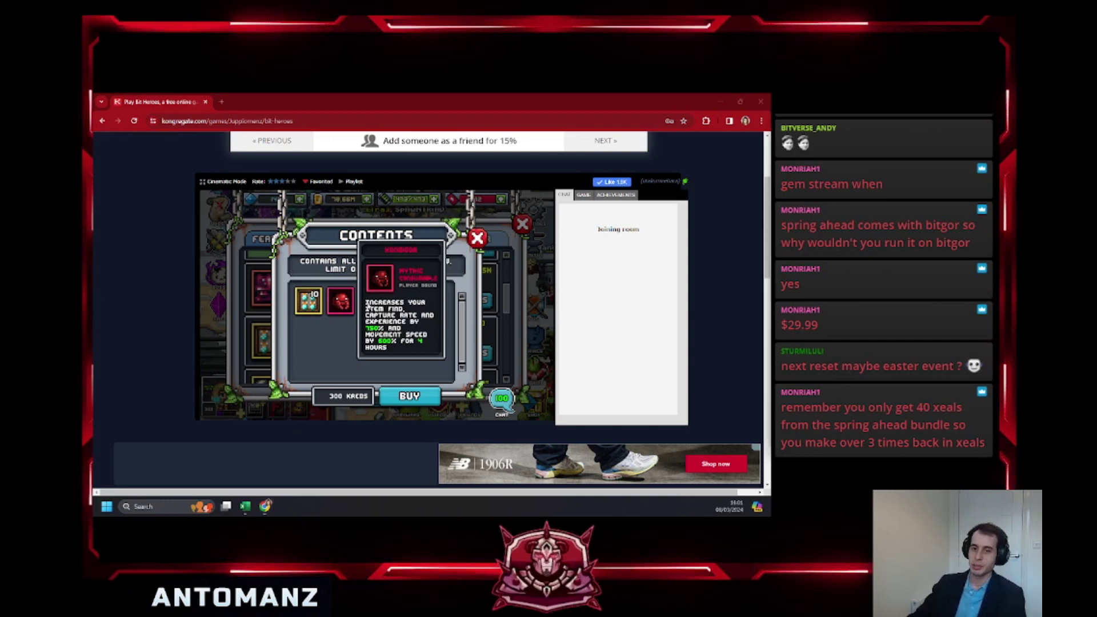
pyautogui.click(478, 240)
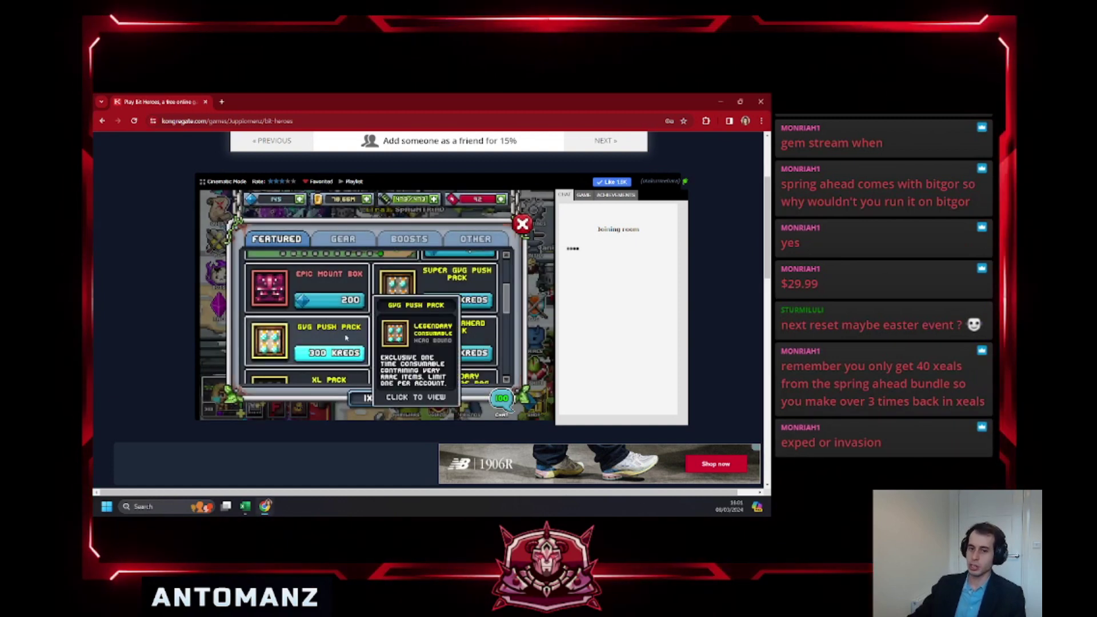
pyautogui.click(260, 349)
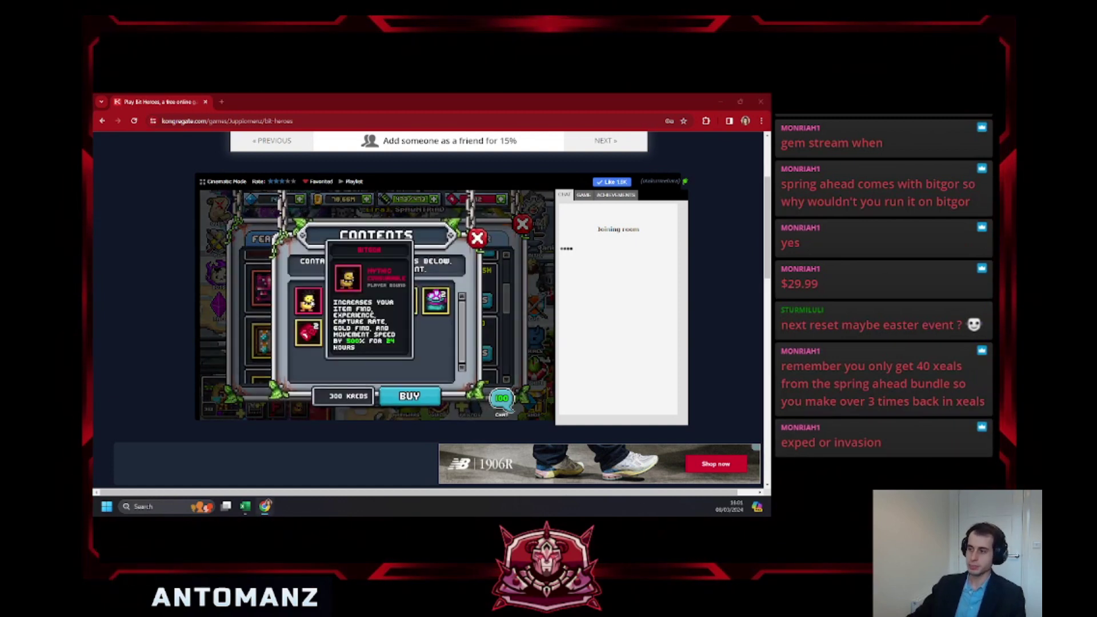
pyautogui.hotkey('alt', 'Tab')
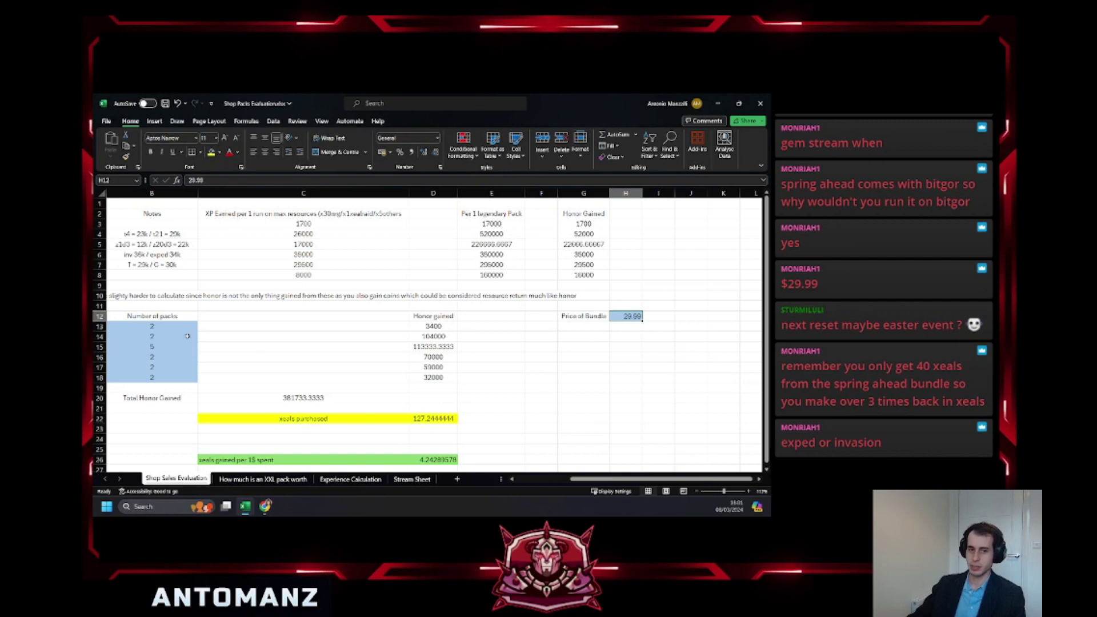
pyautogui.press('Return')
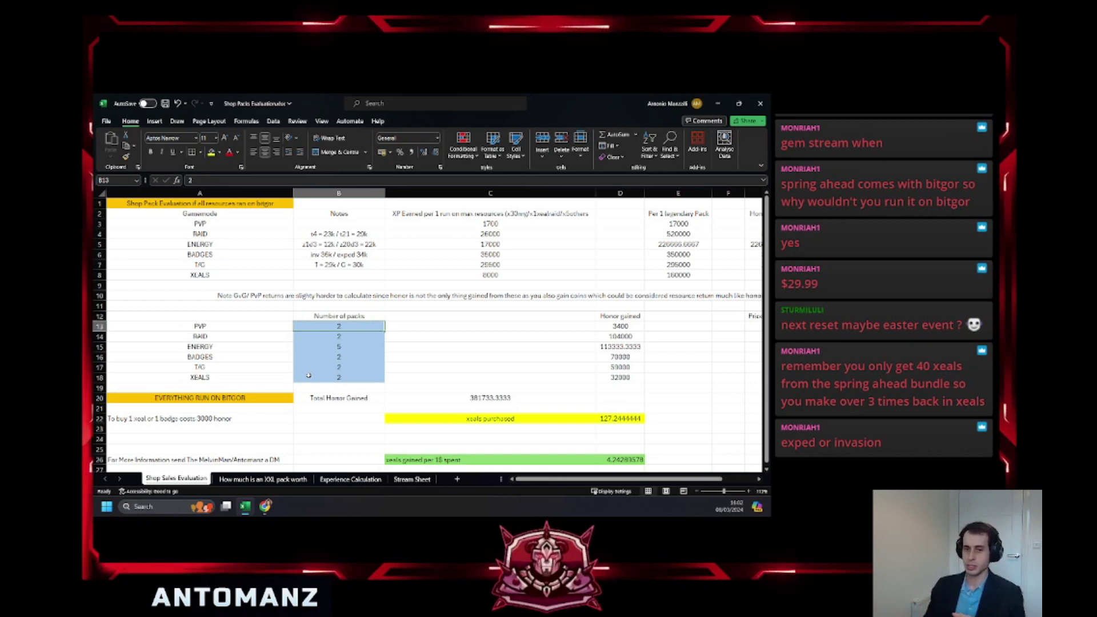
# Set the number of packs to 10 for Badges and 0 for every other game mode in B13:B18, and check the xeals purchased.
pyautogui.write('0')
pyautogui.press('Return')
pyautogui.hotkey('ctrl', 'y')
pyautogui.hotkey('ctrl', 'y')
pyautogui.hotkey('ctrl', 'y')
pyautogui.hotkey('ctrl', 'y')
pyautogui.hotkey('ctrl', 'y')
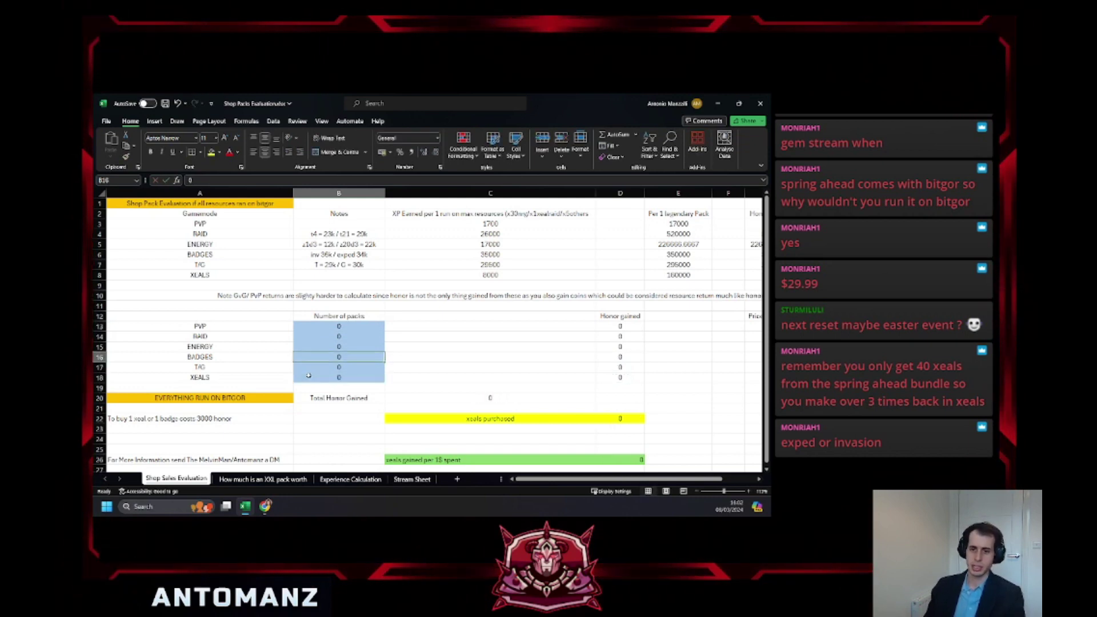
pyautogui.click(487, 328)
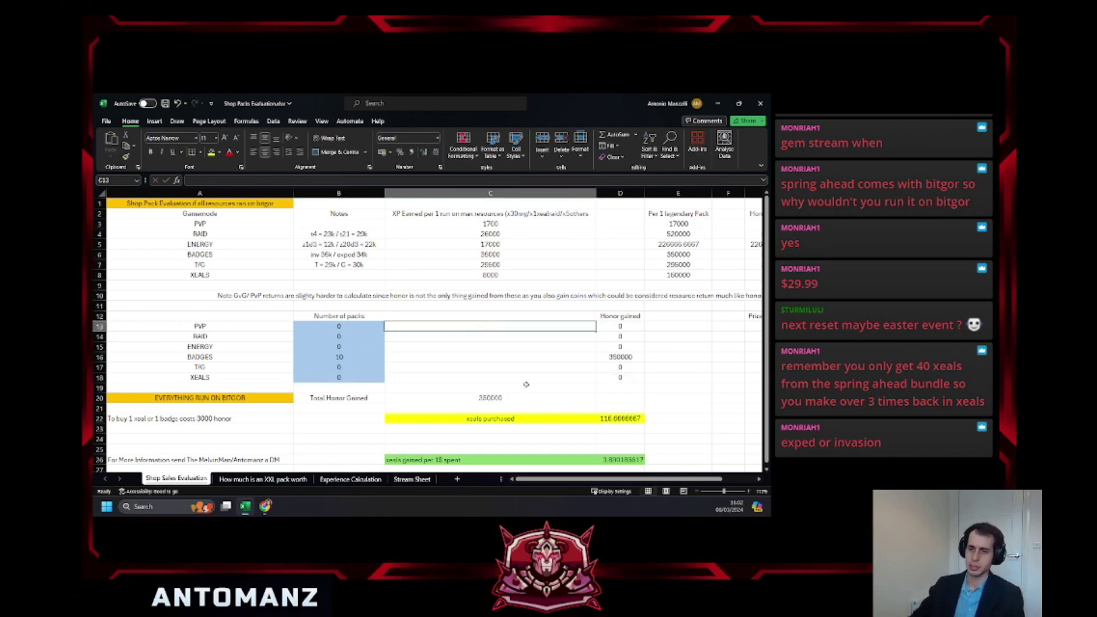
pyautogui.click(628, 417)
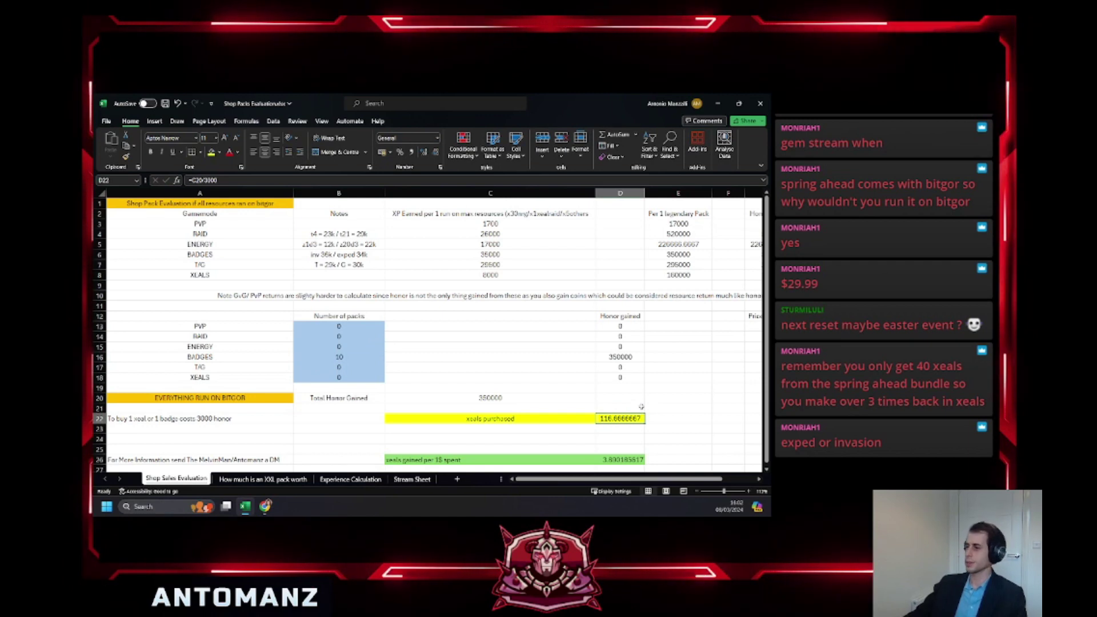
# Examine the contents of the GVG Push Pack and the Legendary Adventure Bag in the Bit Heroes shop in Chrome, and return to the Excel sheet.
pyautogui.hotkey('alt', 'Tab')
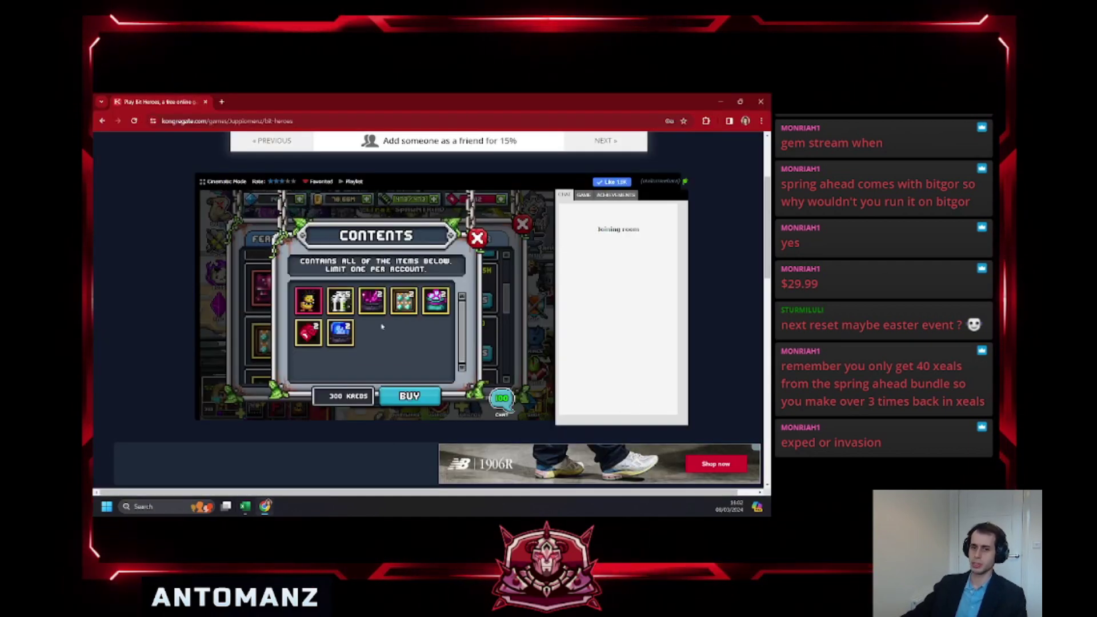
pyautogui.click(477, 237)
pyautogui.click(465, 299)
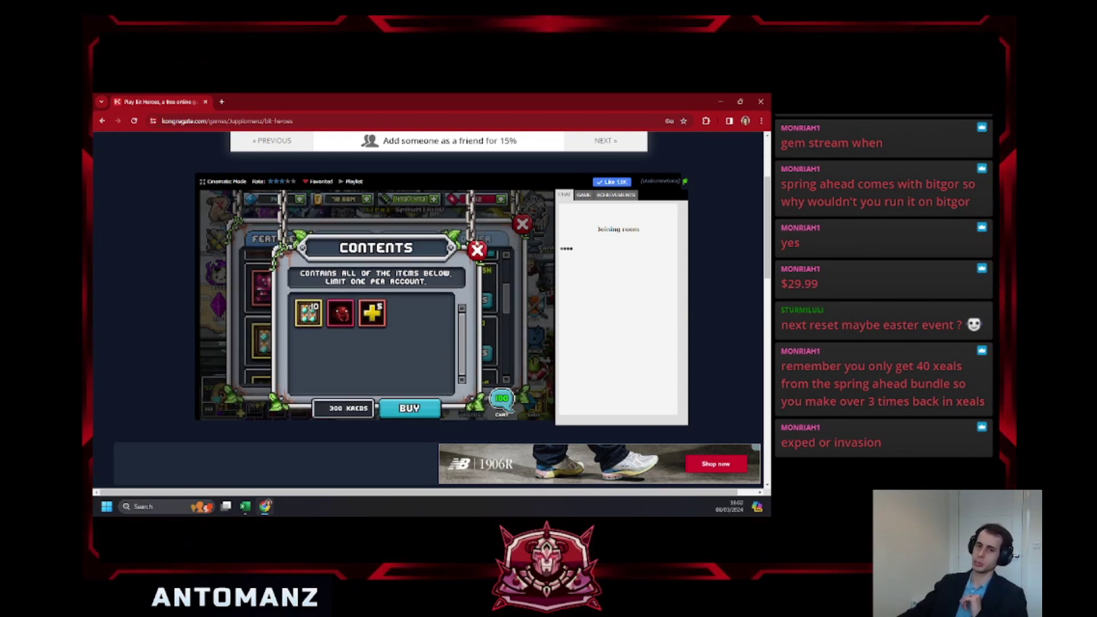
pyautogui.click(477, 238)
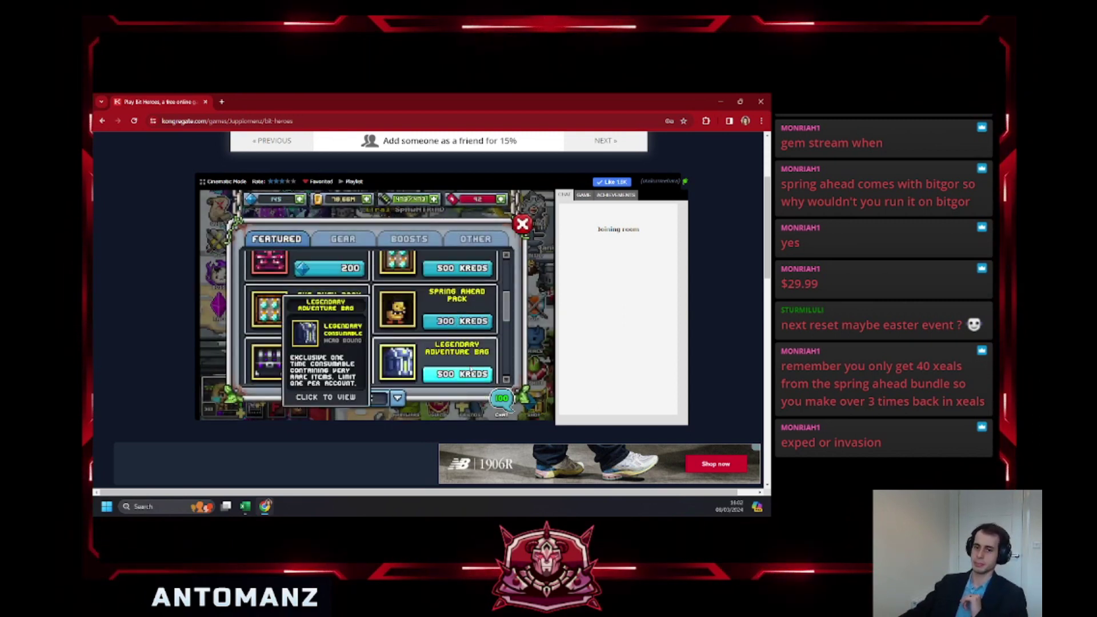
pyautogui.click(462, 359)
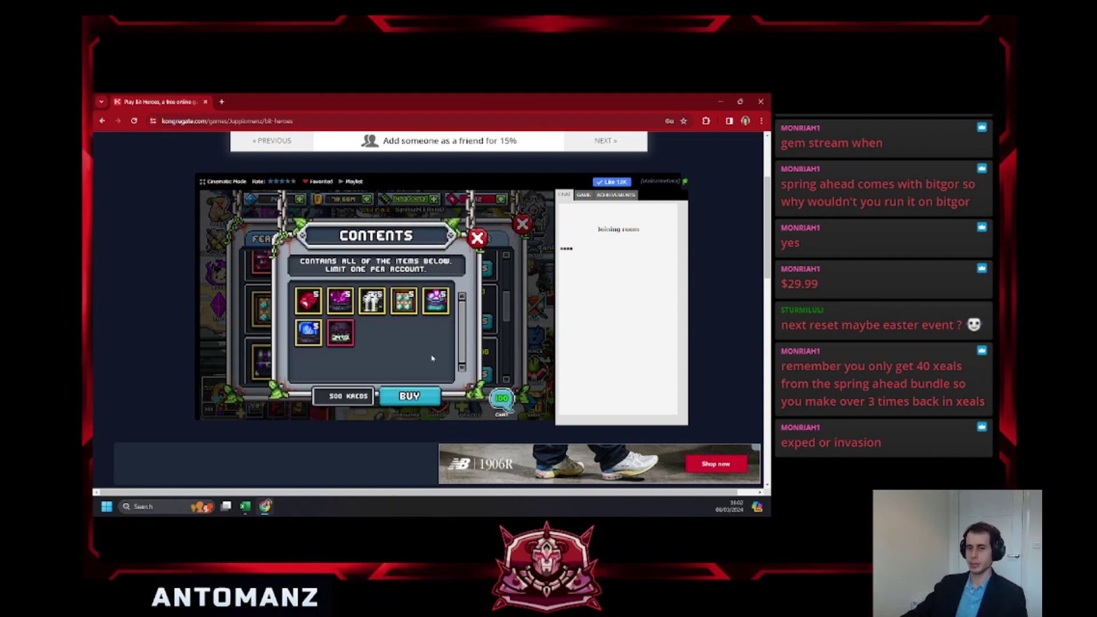
pyautogui.hotkey('alt', 'Tab')
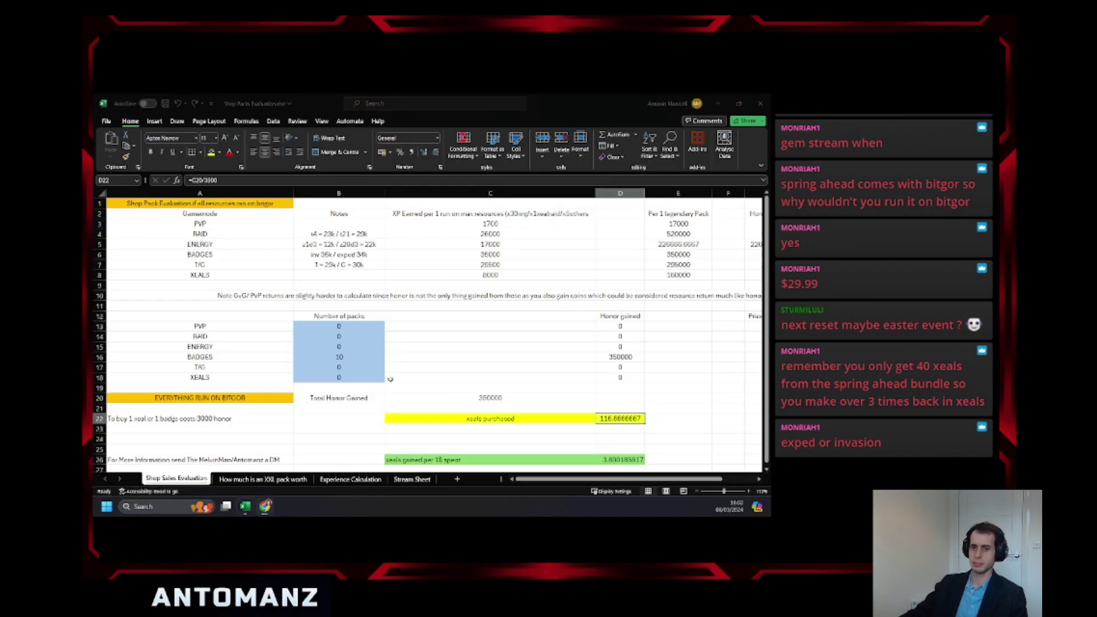